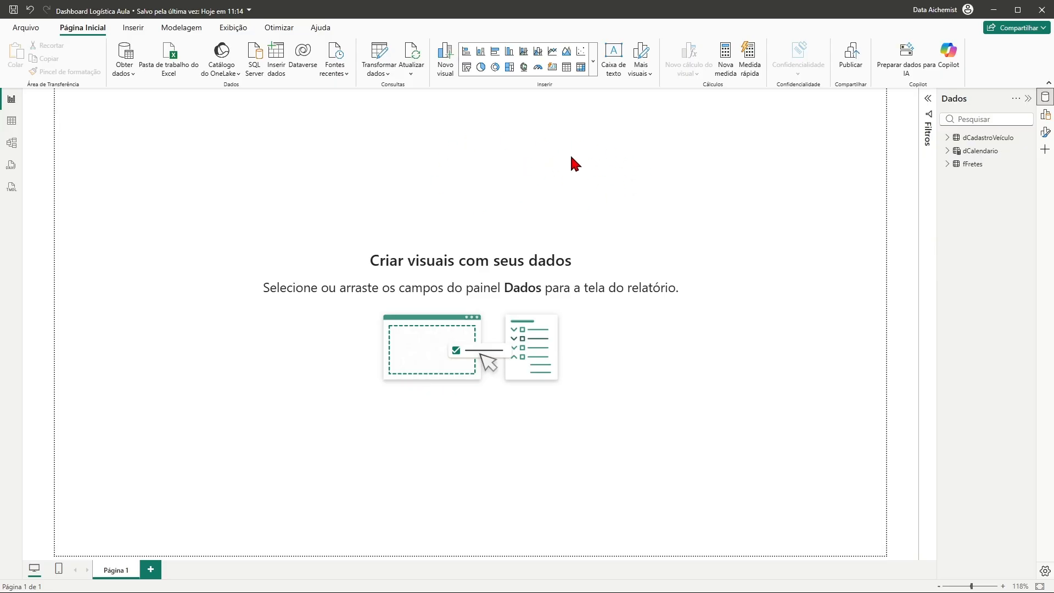
Step: Load the Logística image from the Base de dados folder as the report page's background
click(1045, 133)
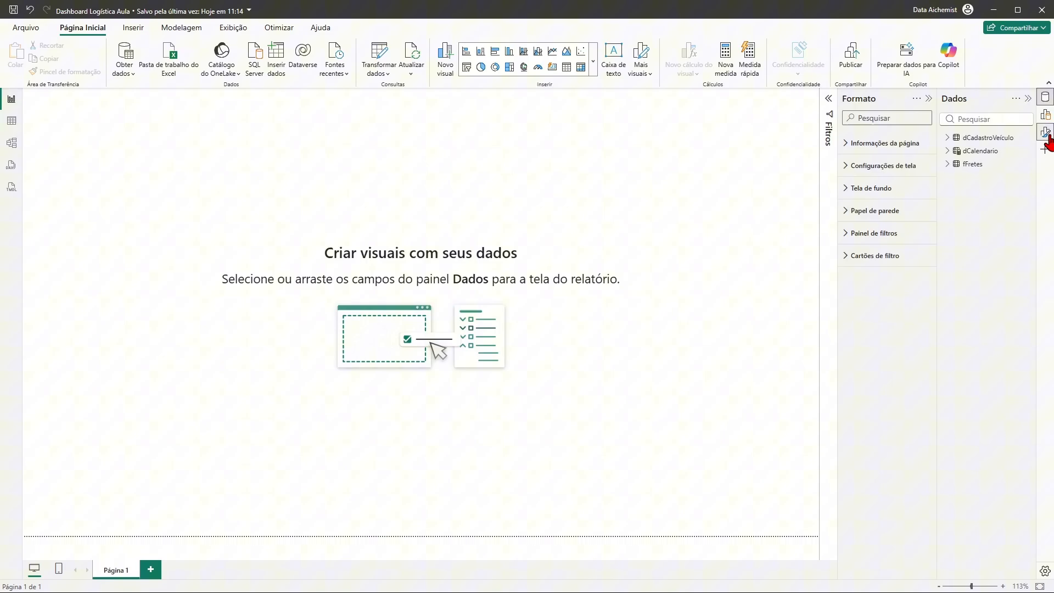
click(846, 193)
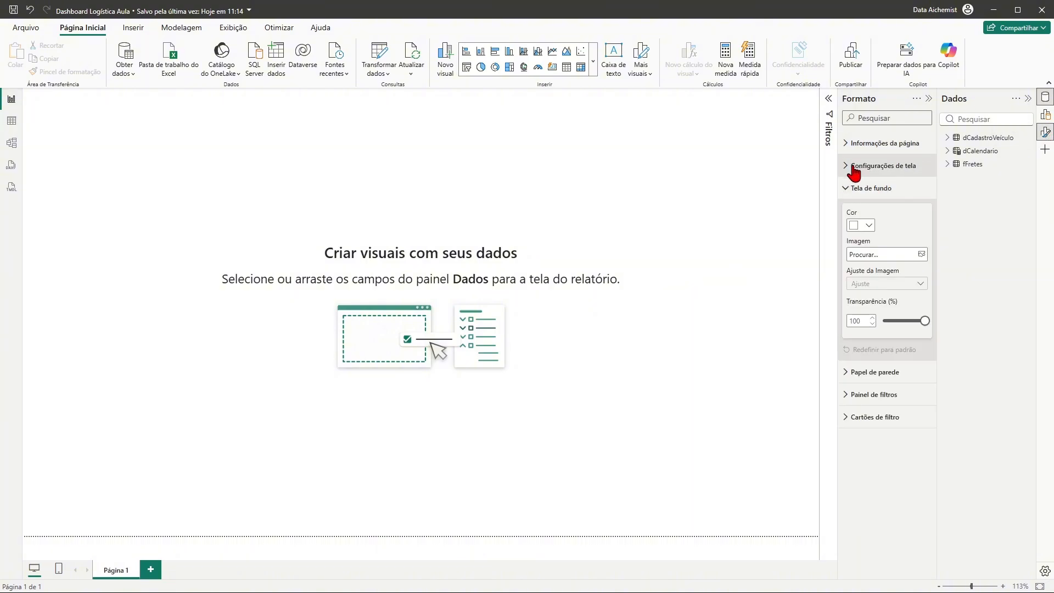
click(908, 258)
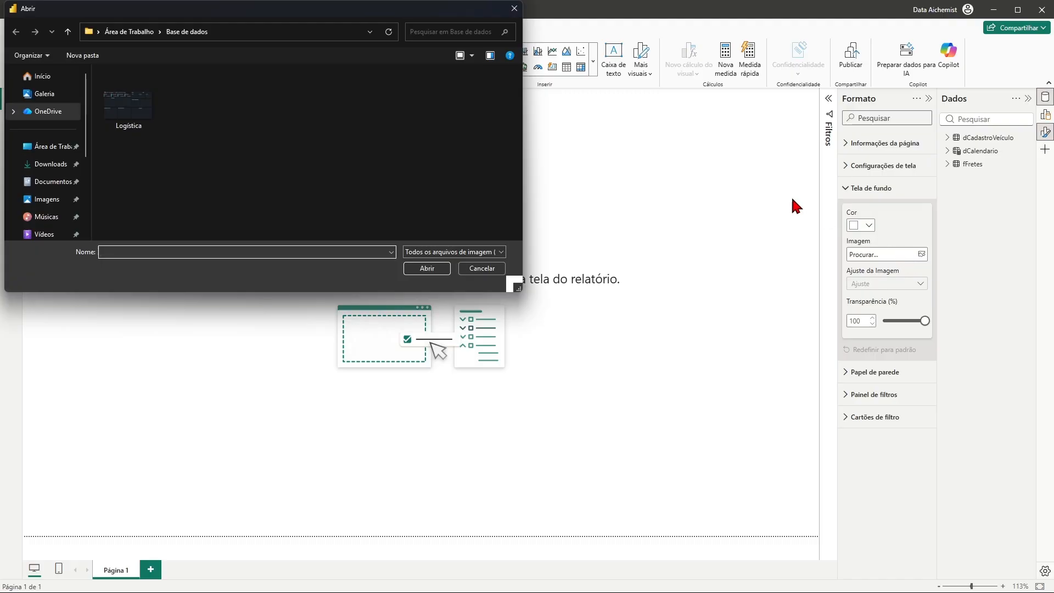
click(137, 116)
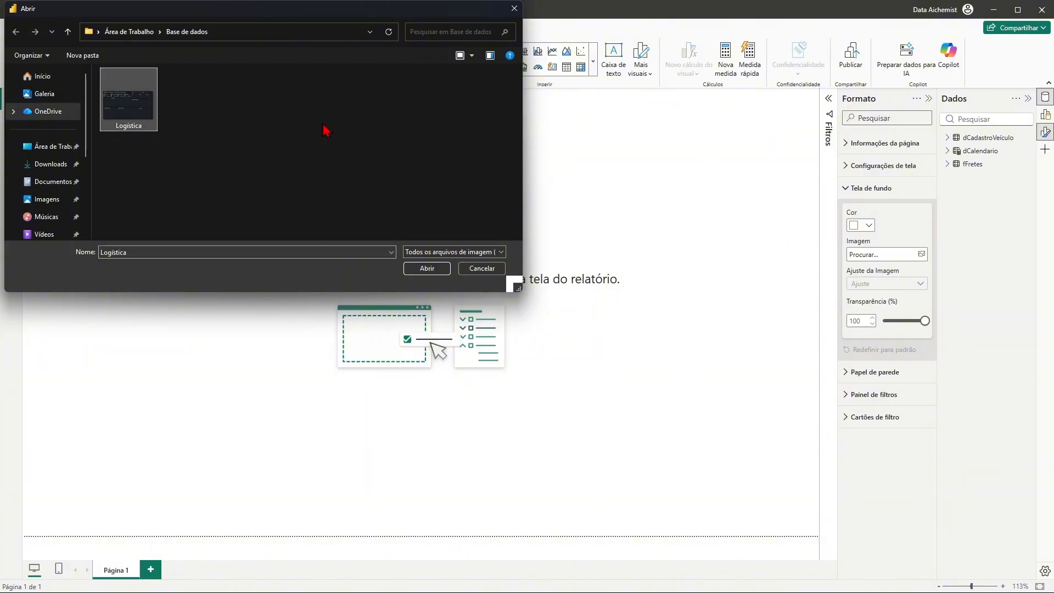
click(426, 269)
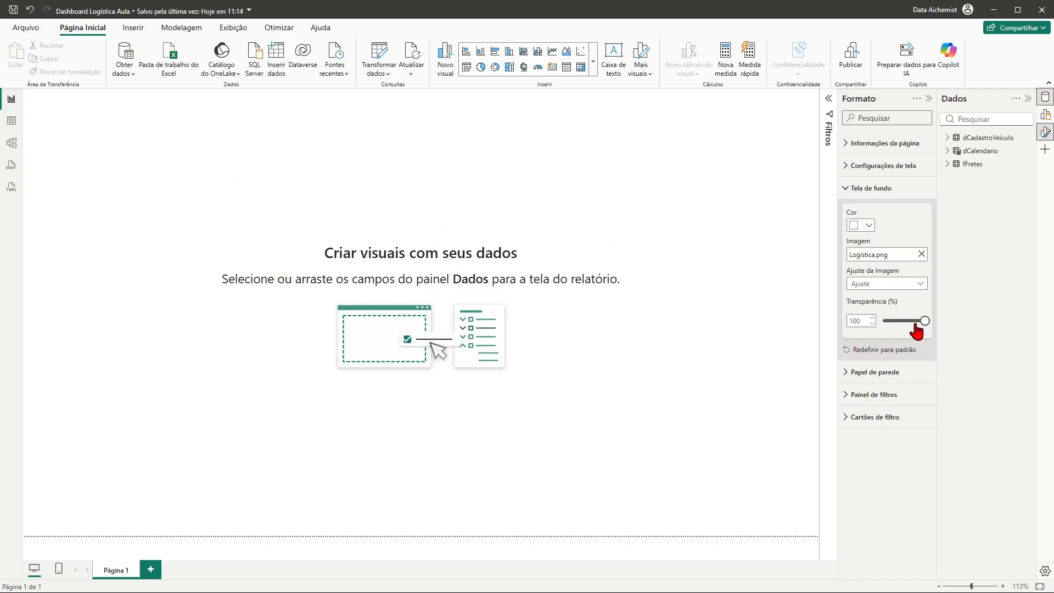
Step: Set the page background image's transparency to 0% and its image fit to Alongar
drag(921, 325, 876, 325)
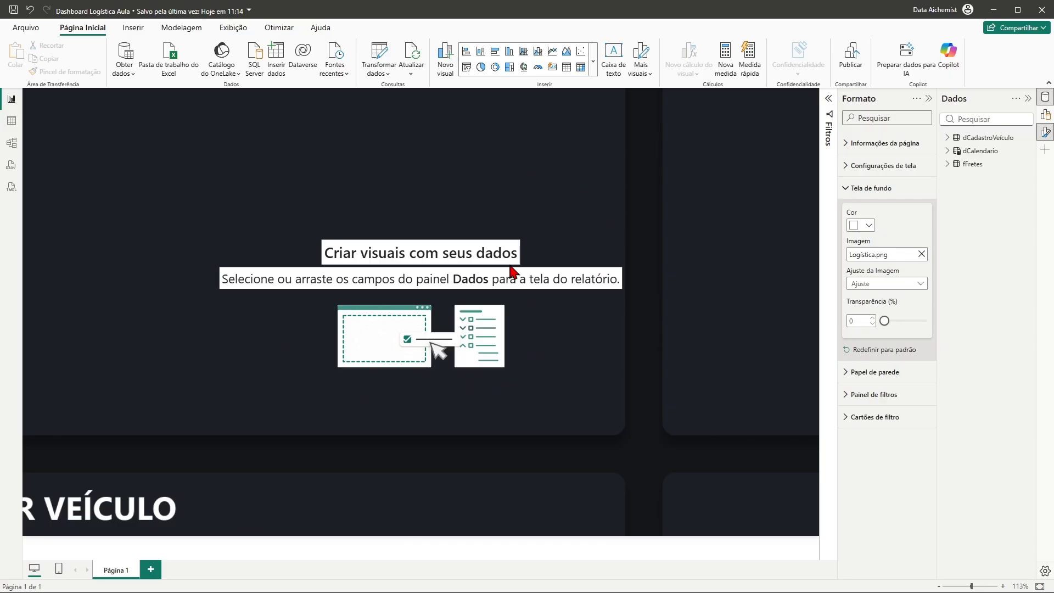
click(908, 284)
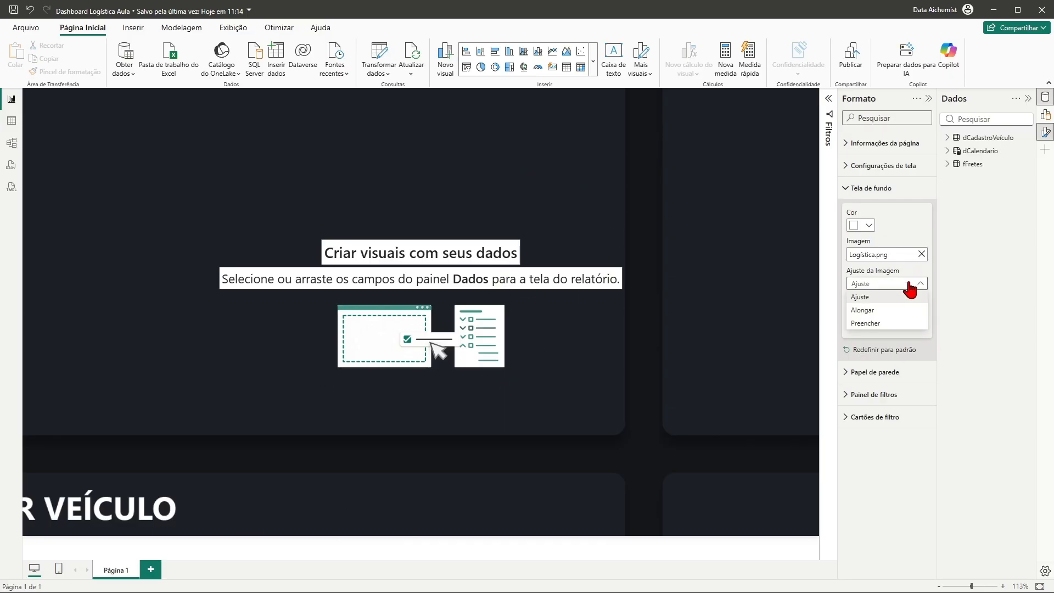
click(876, 312)
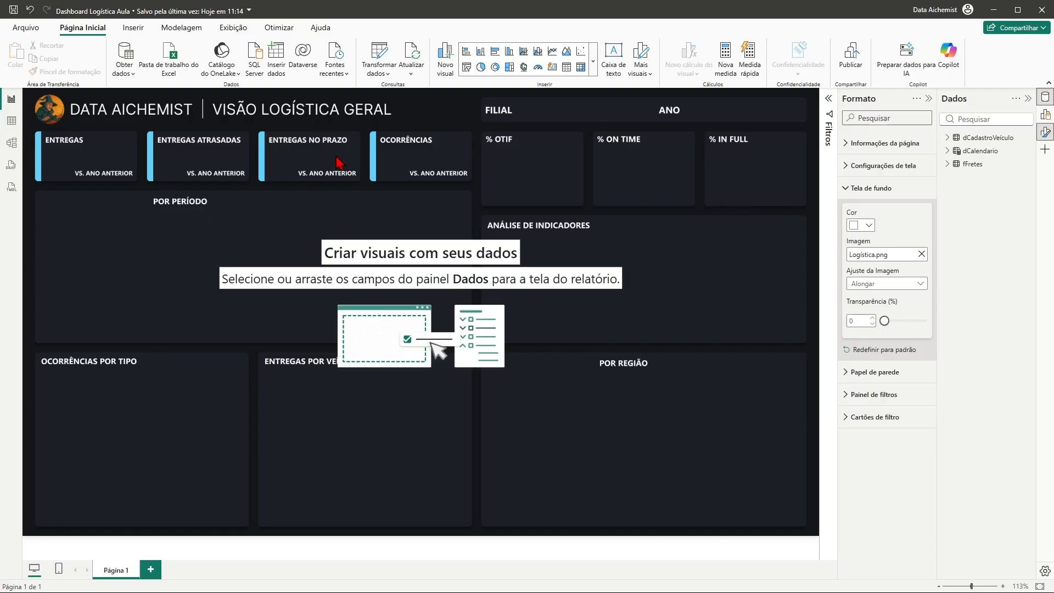
click(928, 99)
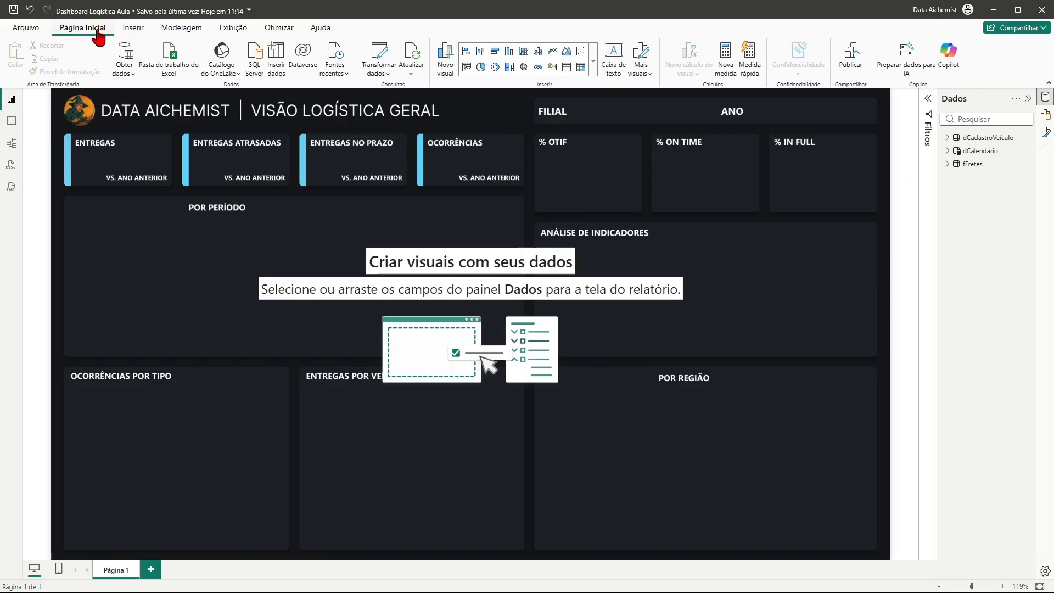
Step: Create an empty manually entered table named Medidas and load it into the model
click(282, 76)
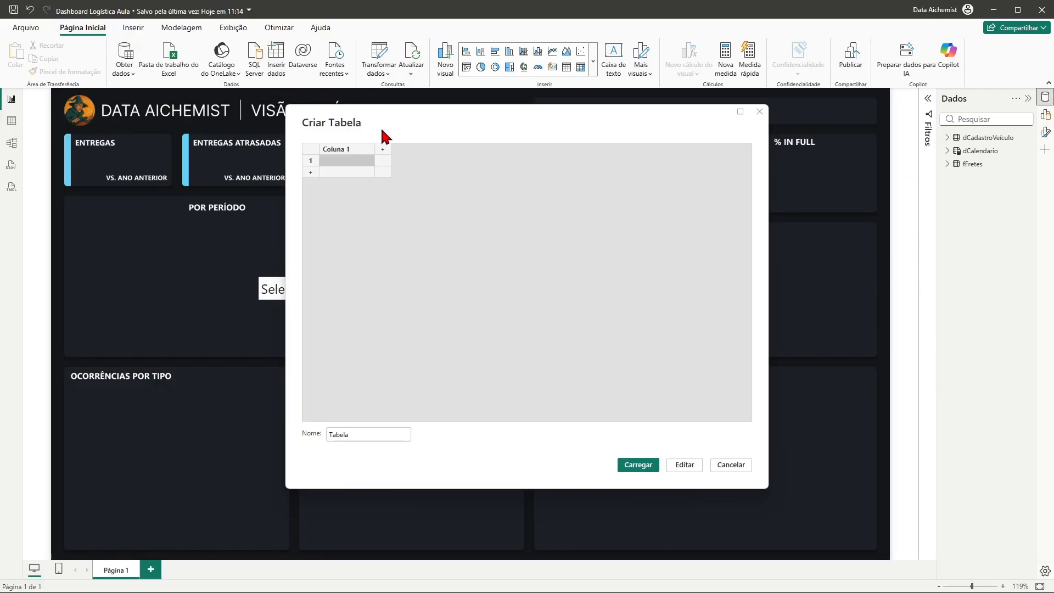
double_click(363, 434)
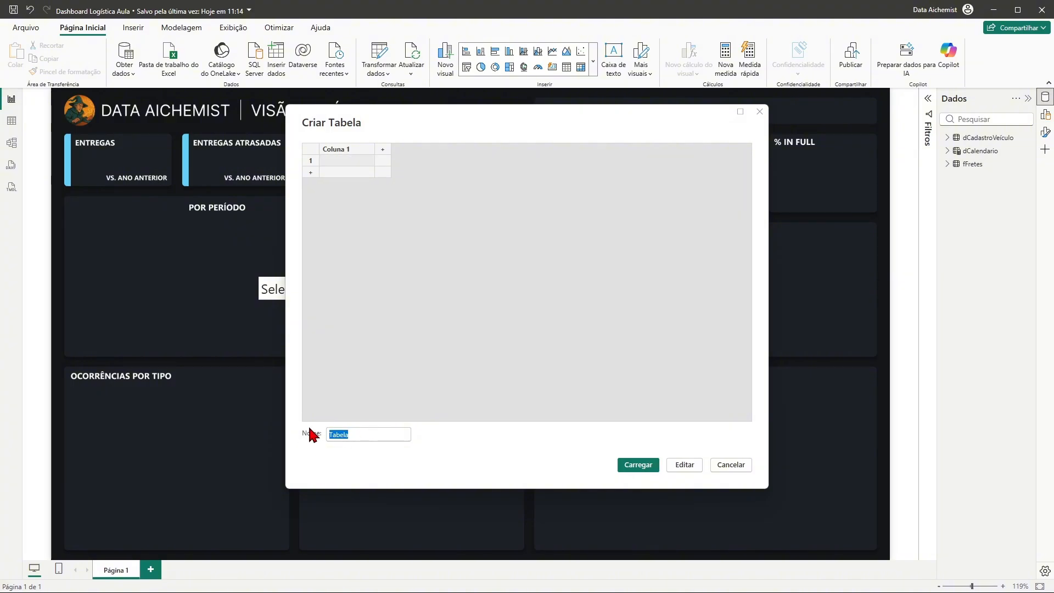
text(M)
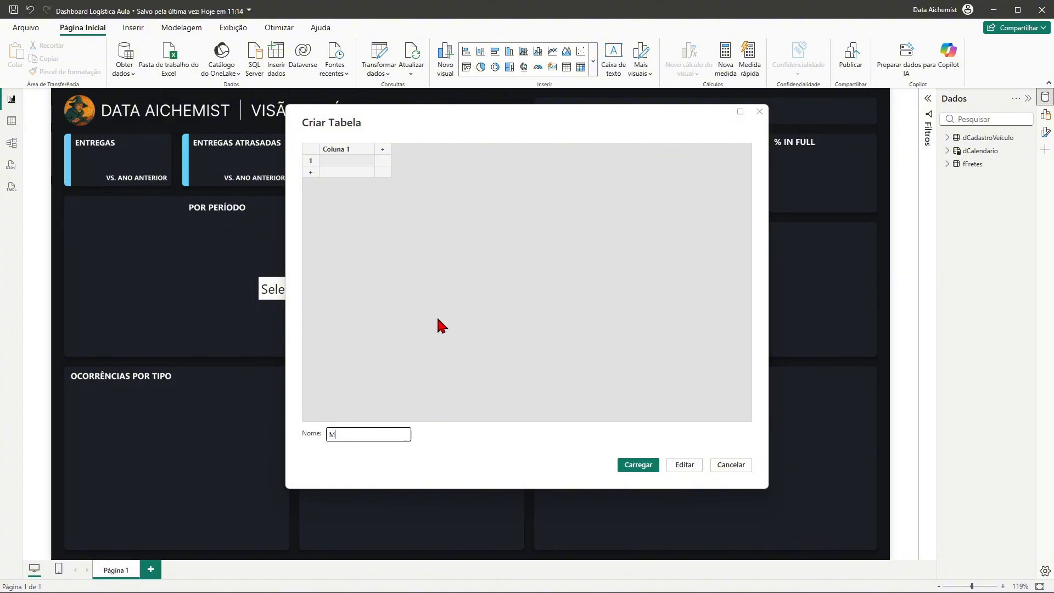
text(edidas)
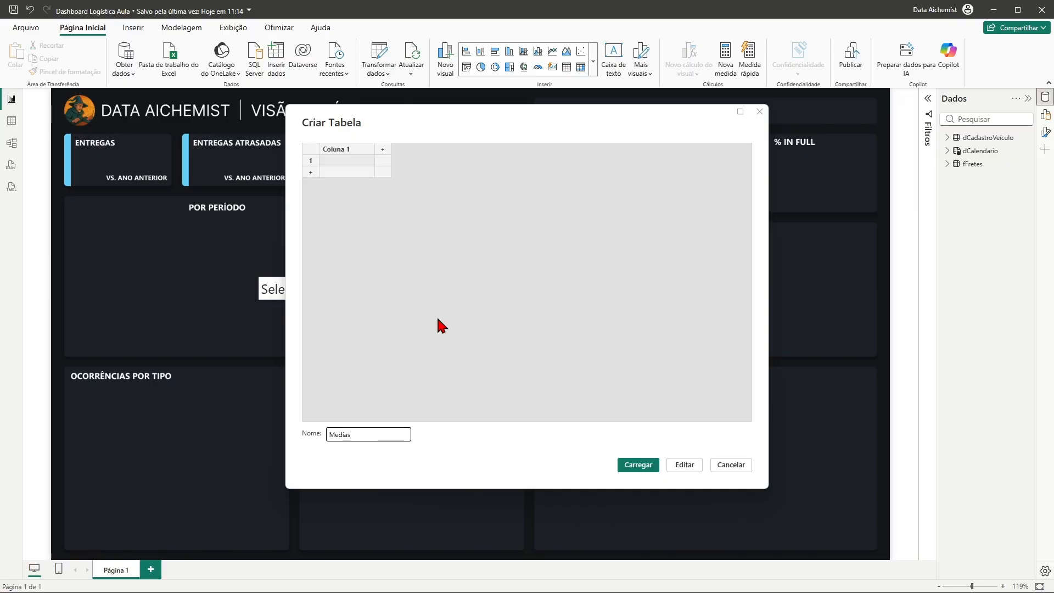
key(BackSpace)
key(BackSpace)
text(das)
click(638, 465)
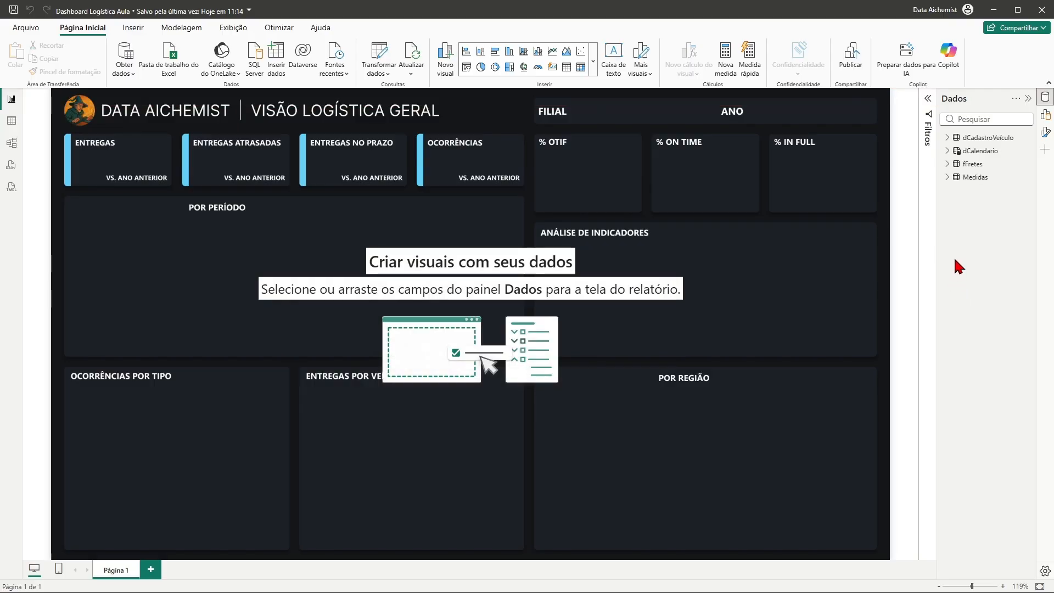
Step: Examine the Medidas and fFretes tables in the table view and return to the report page
click(979, 177)
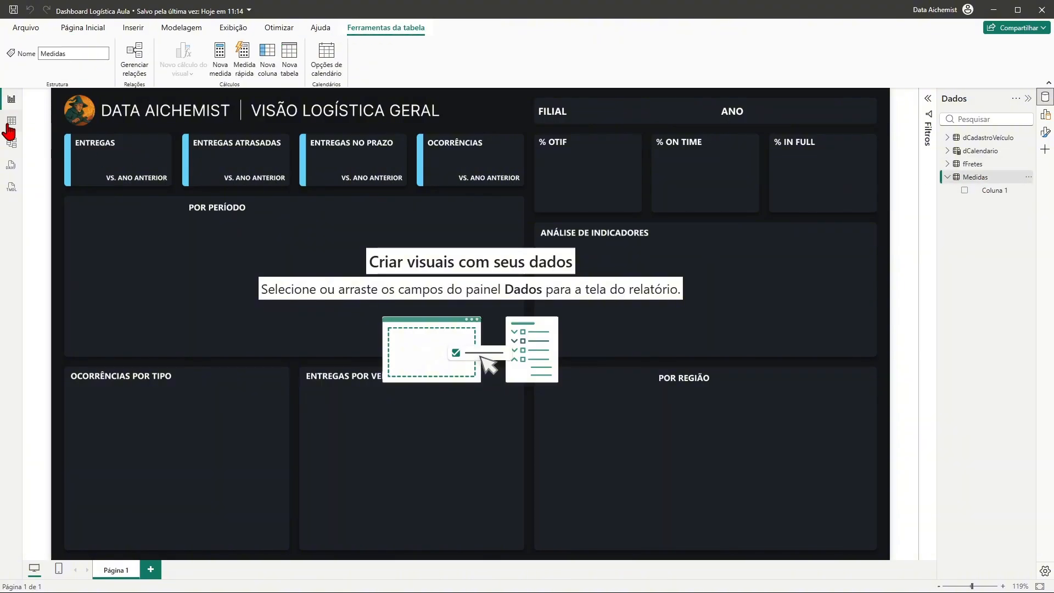
click(12, 122)
click(963, 165)
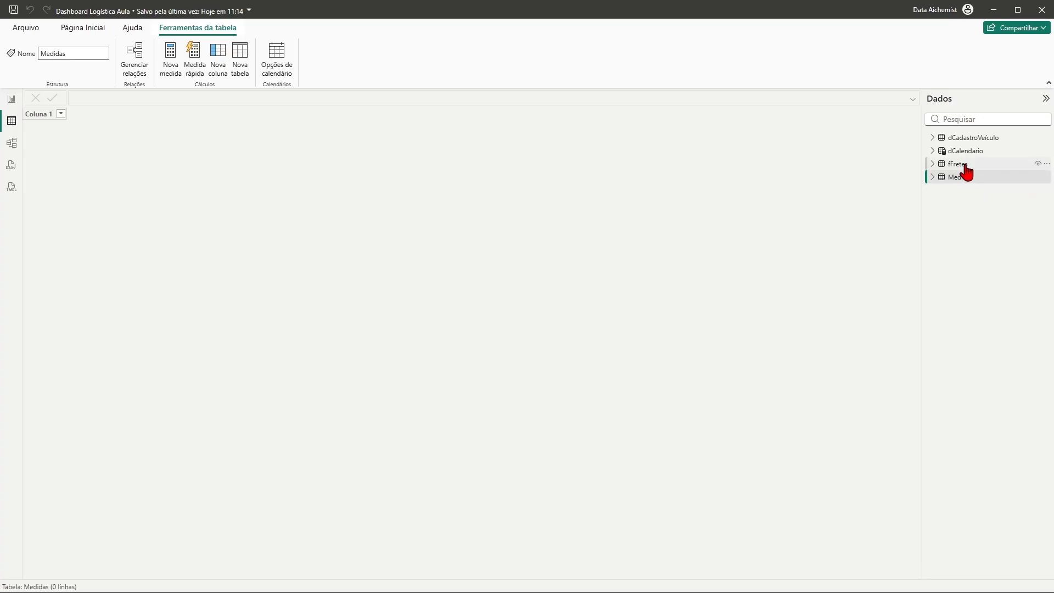
click(964, 178)
click(12, 100)
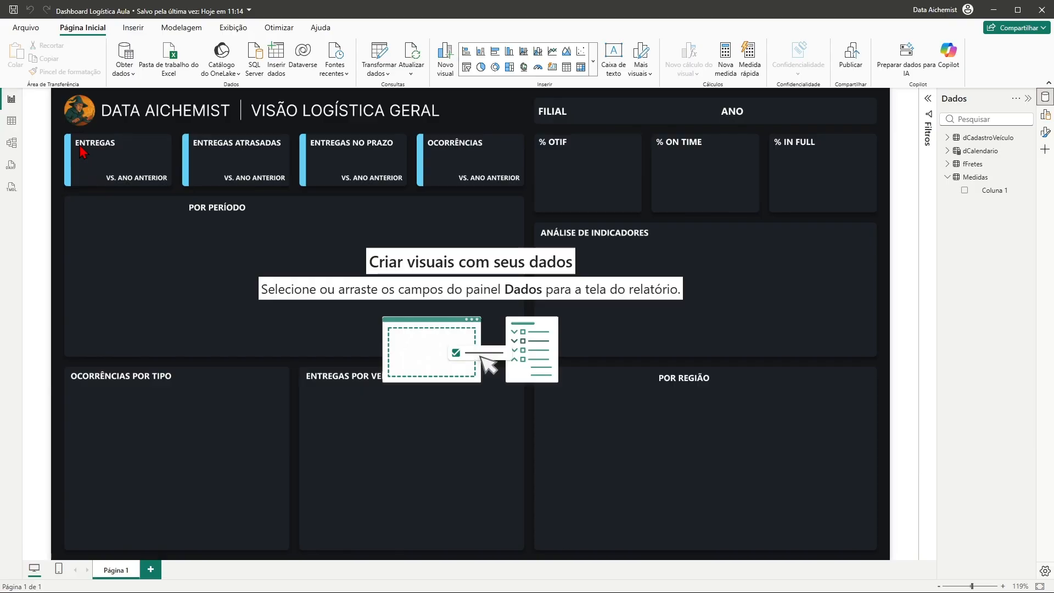
Step: Create the measure Entregas total = DISTINCTCOUNT(fFretes[EntregaID]) in the Medidas table
right_click(978, 182)
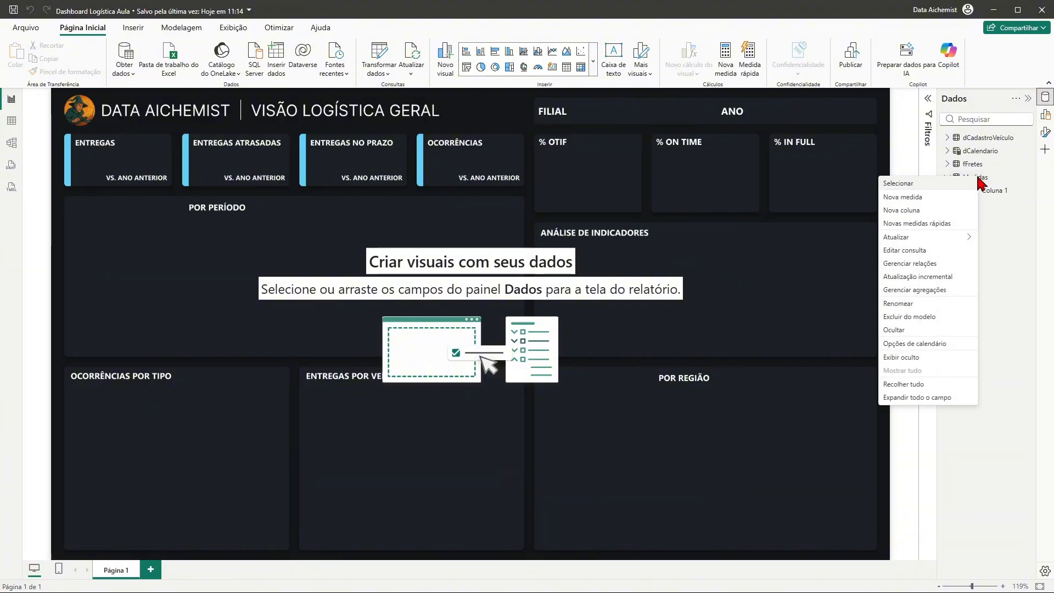
click(909, 200)
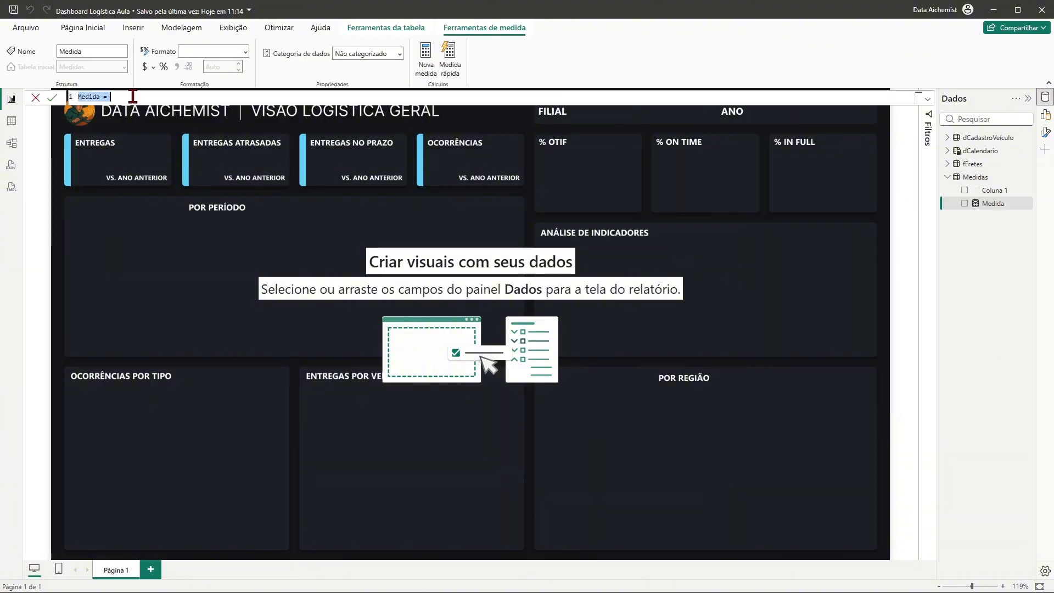
ctrl+scroll(132, 96, up, 3)
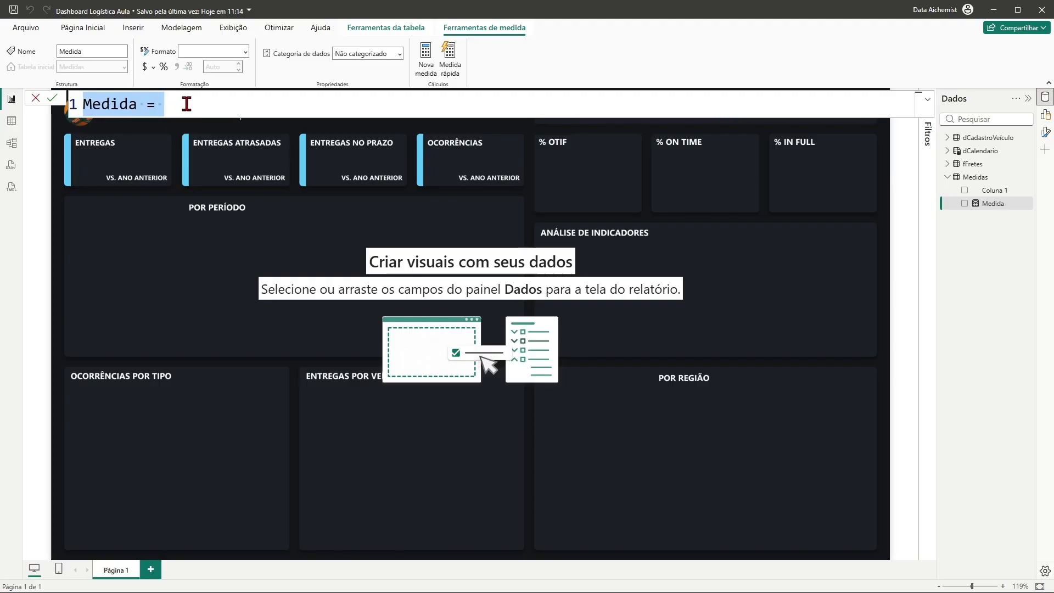
text(Entreg)
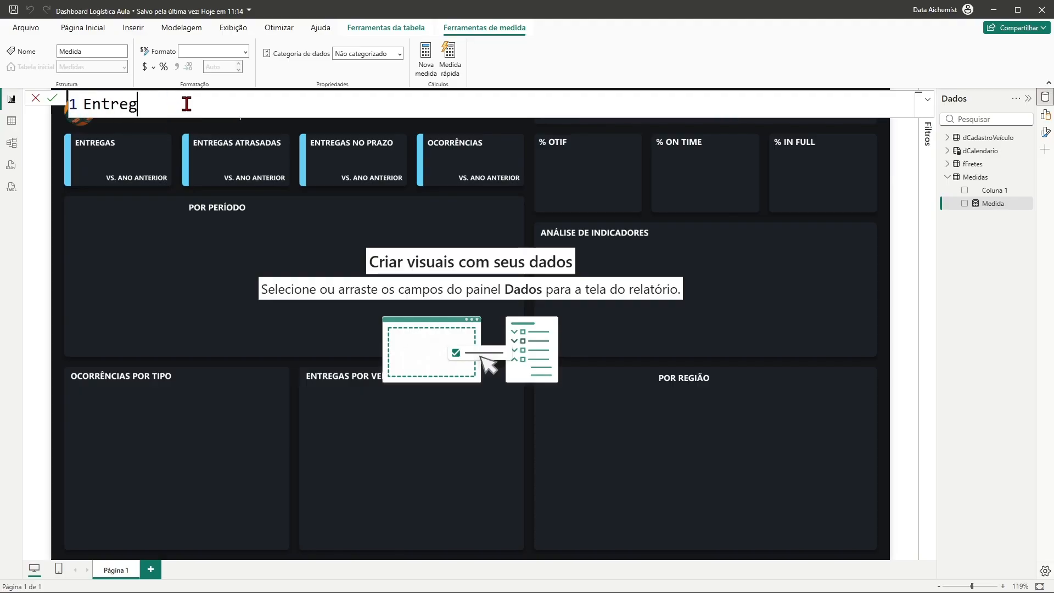
text(as total = dis)
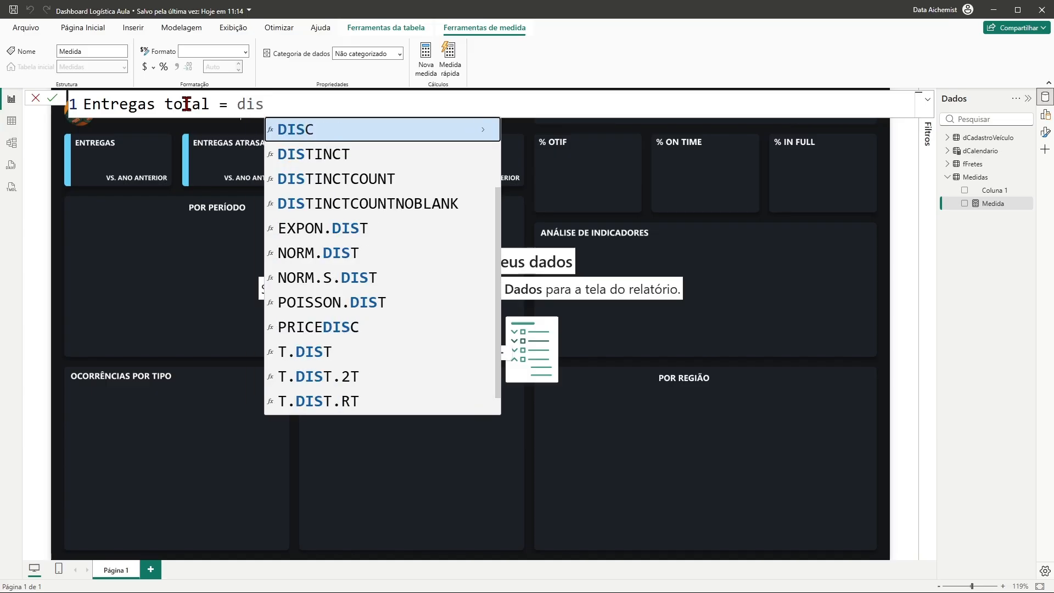
key(Down)
key(Down)
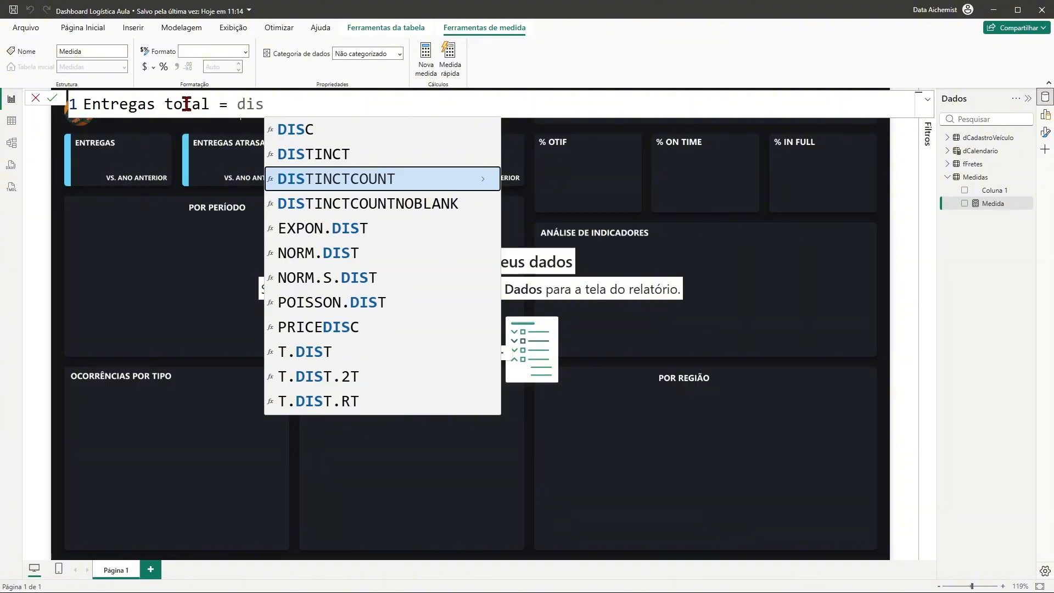
key(Tab)
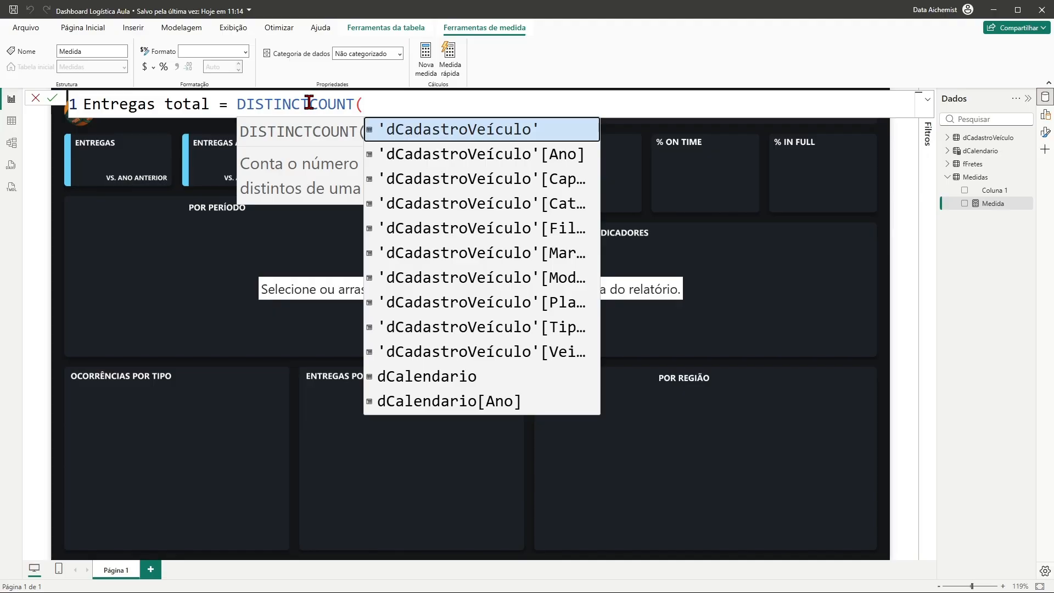
text(ff)
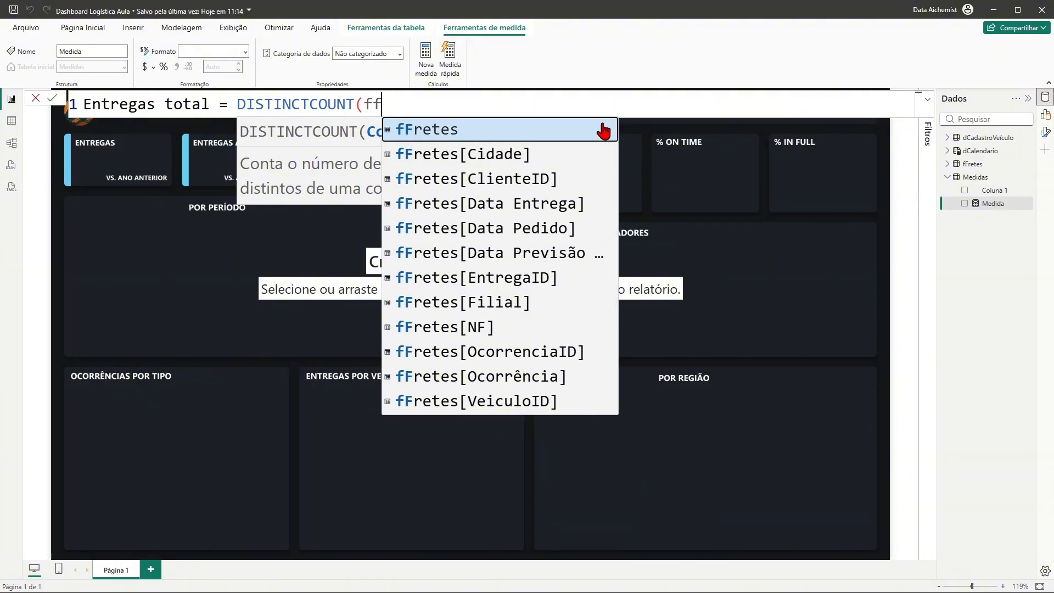
click(512, 279)
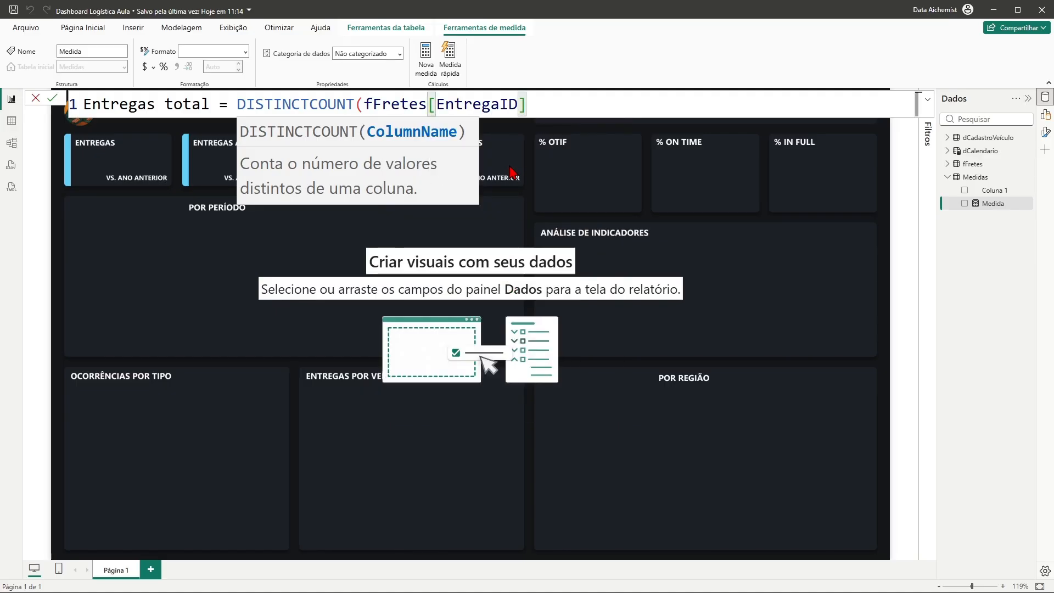
text())
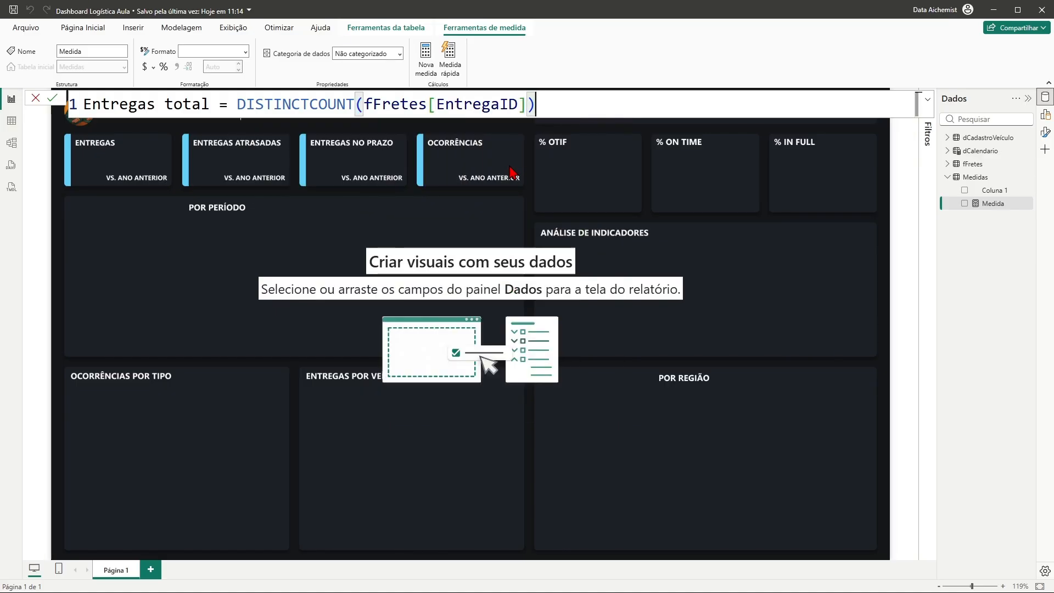
key(Return)
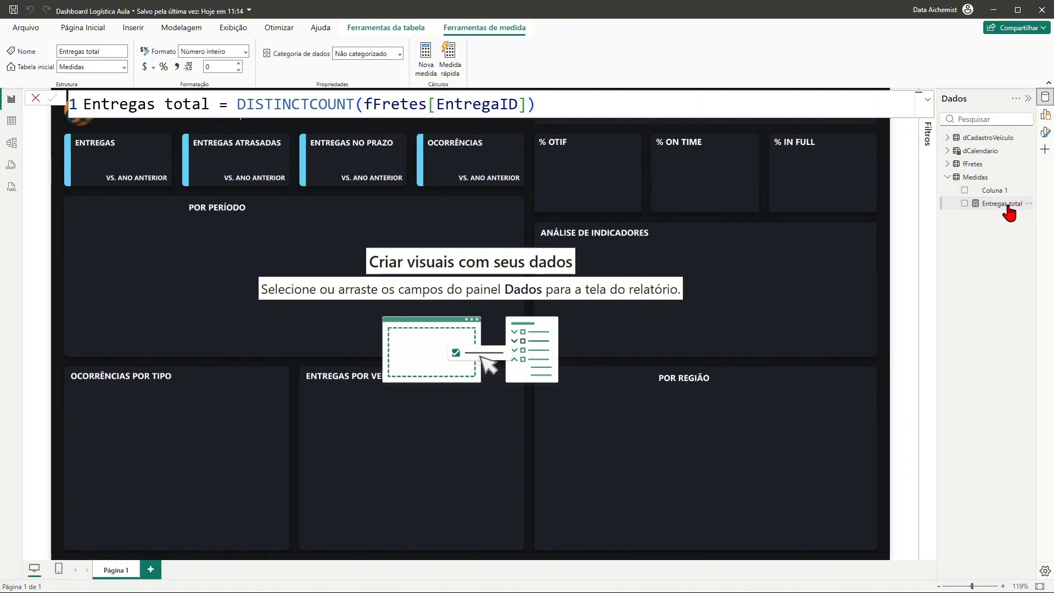
Step: Add a card showing Entregas total to the page, about 300 wide by 172 high, over the POR PERÍODO area
drag(1010, 208, 165, 165)
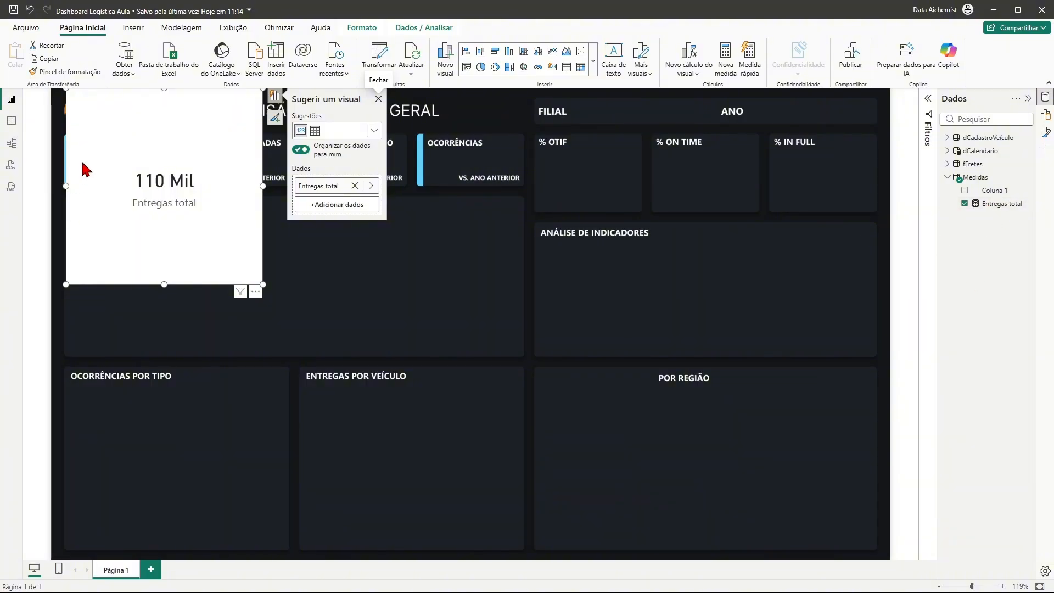
drag(220, 172, 458, 228)
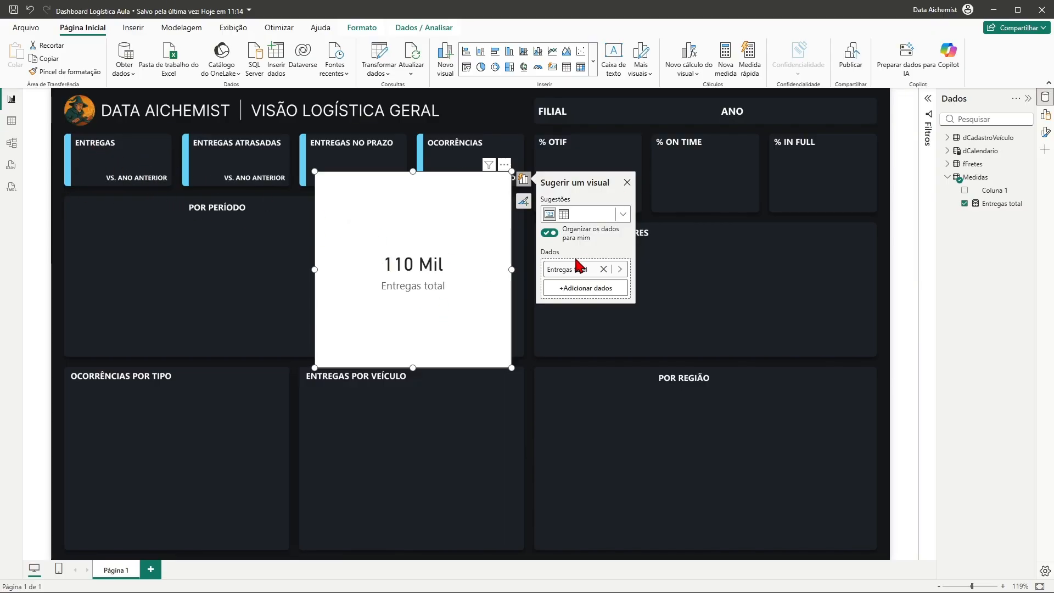
drag(413, 171, 423, 217)
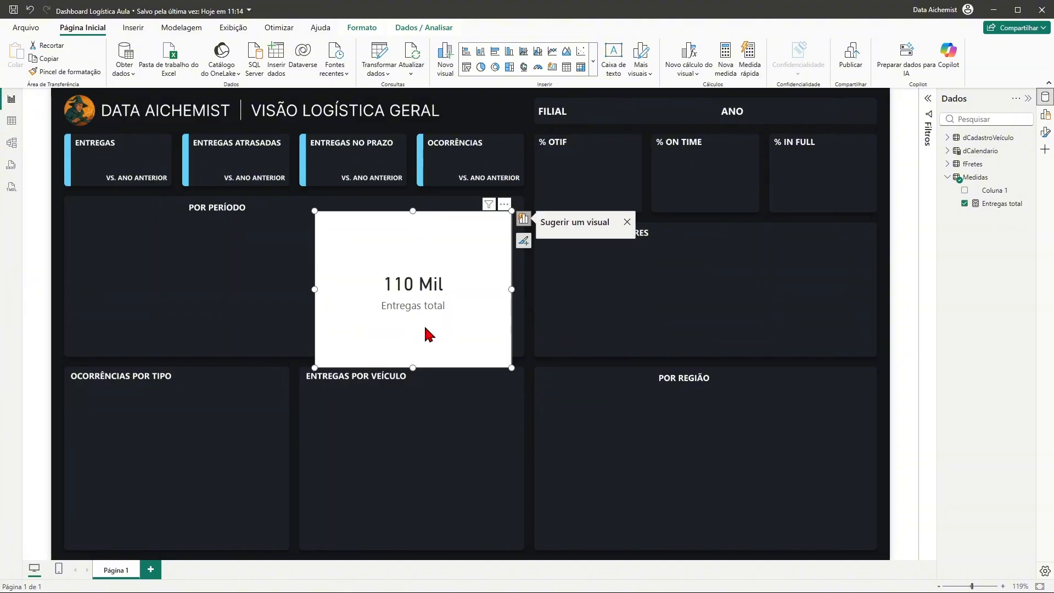
drag(412, 367, 408, 324)
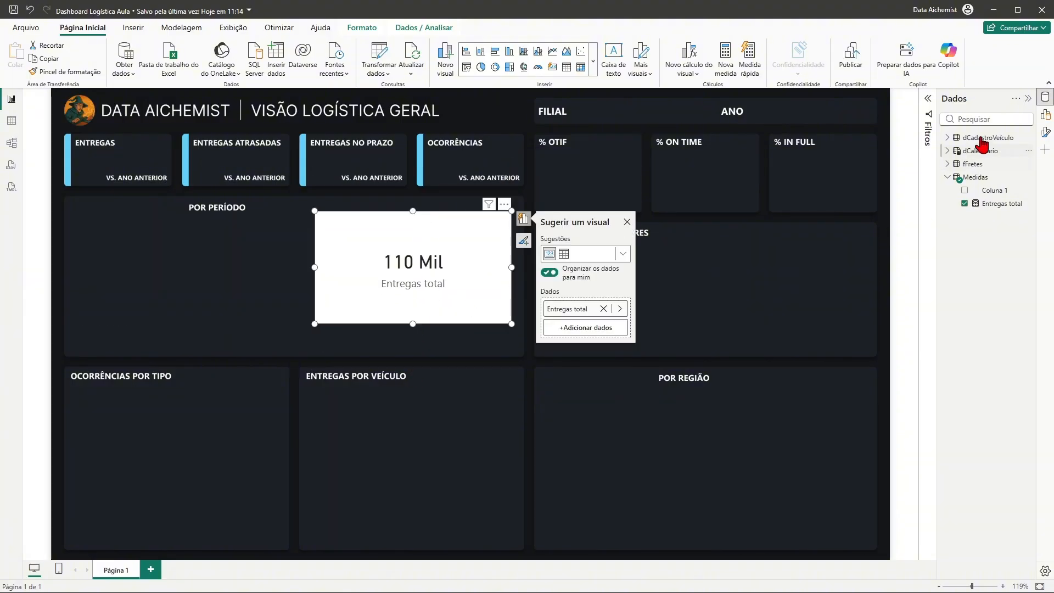
Step: Turn off the background of the Entregas total card
click(1045, 137)
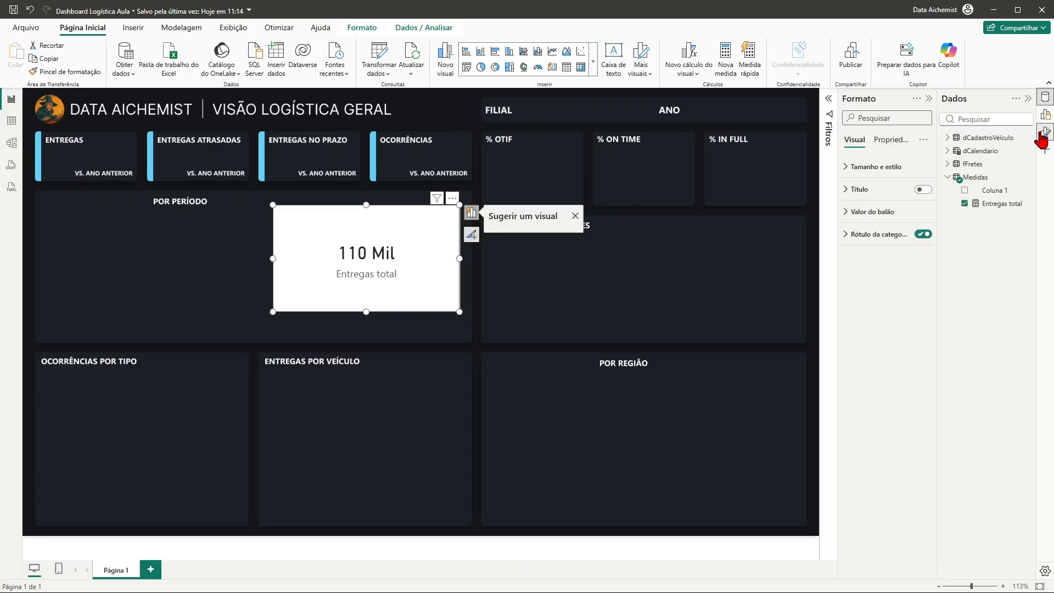
click(848, 168)
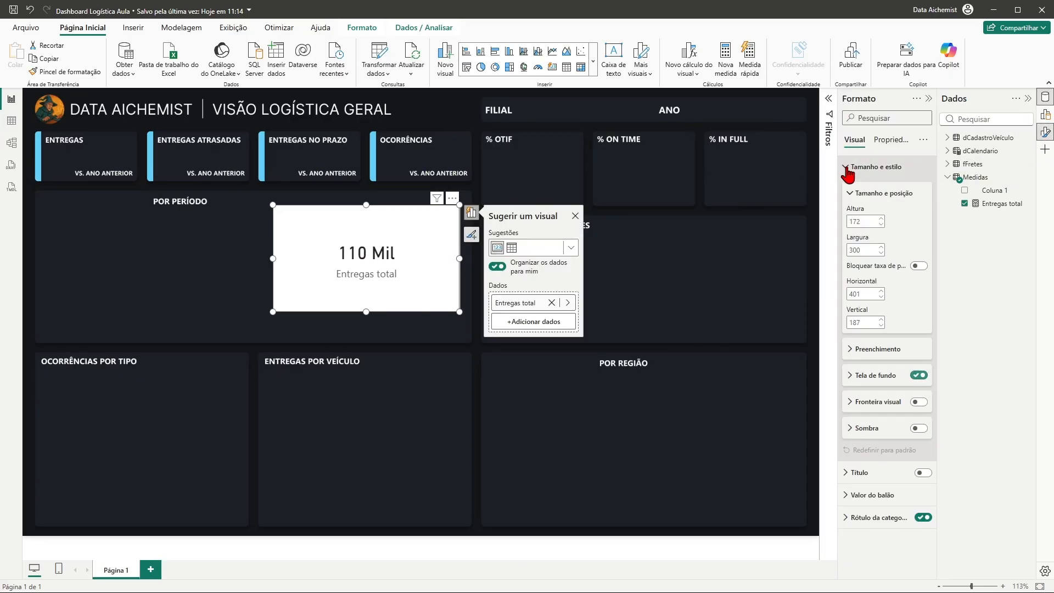
click(919, 374)
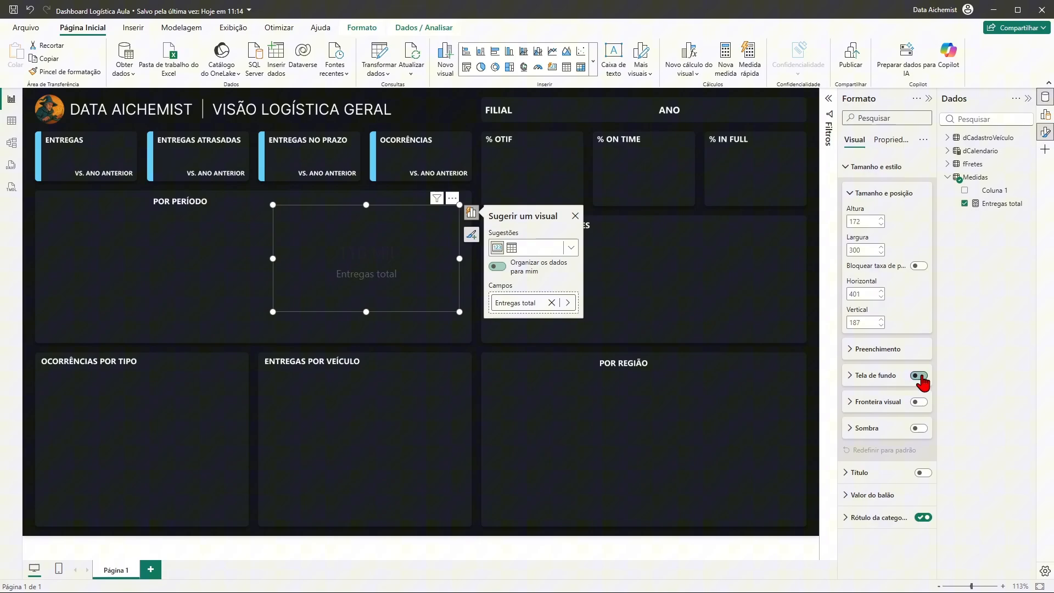
Step: Set the Entregas total card's callout value to white and its display units to Nenhum
click(845, 168)
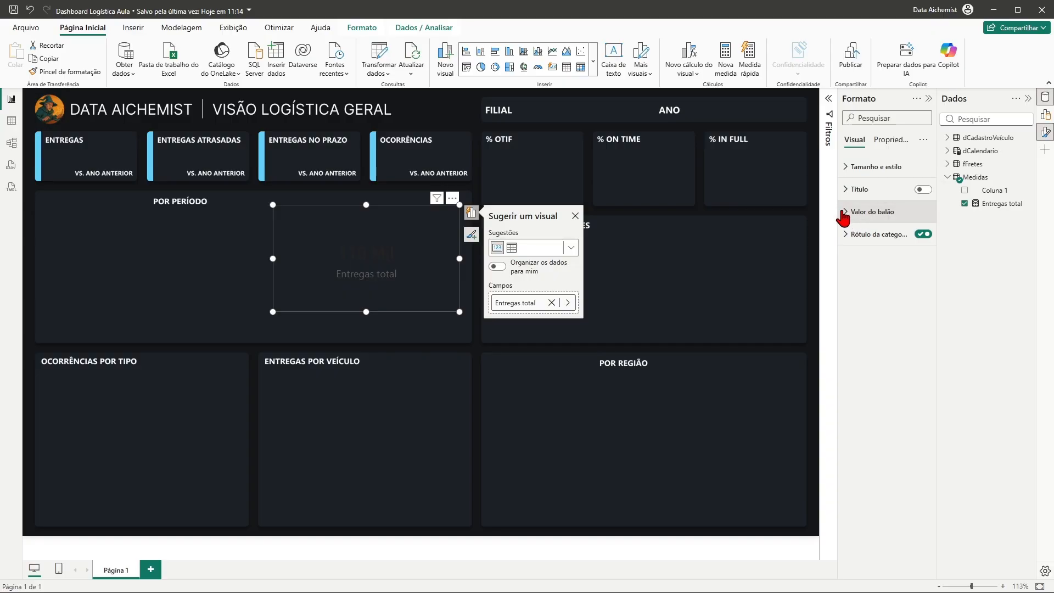
click(848, 213)
click(864, 296)
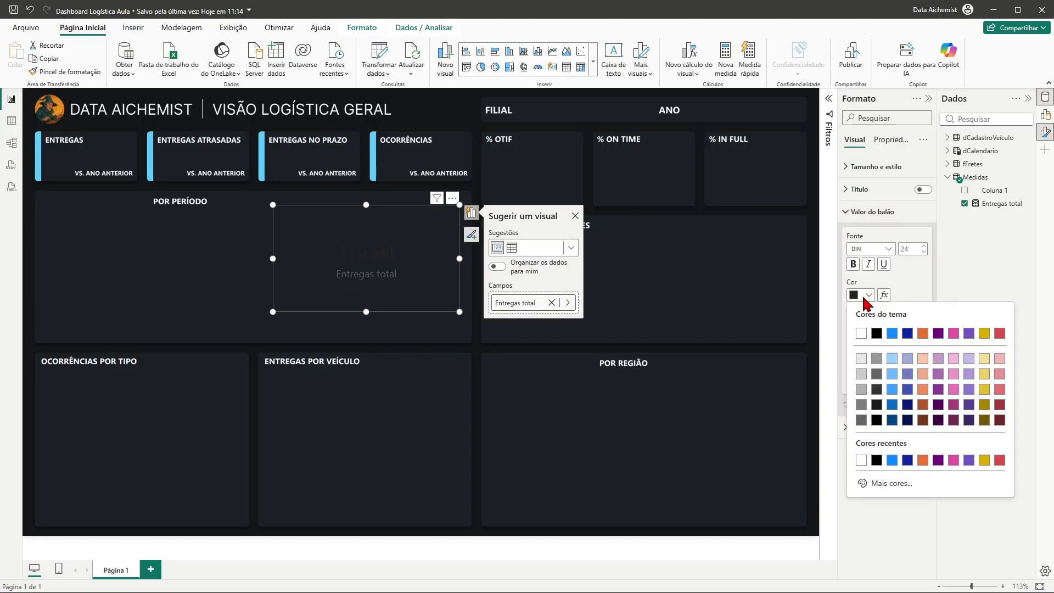
click(860, 333)
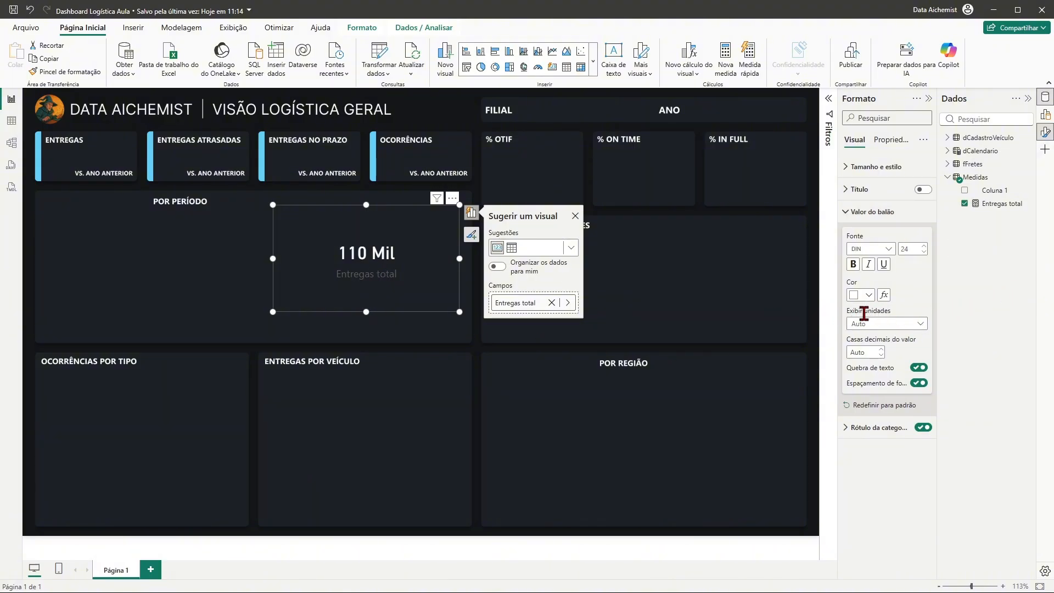
click(921, 325)
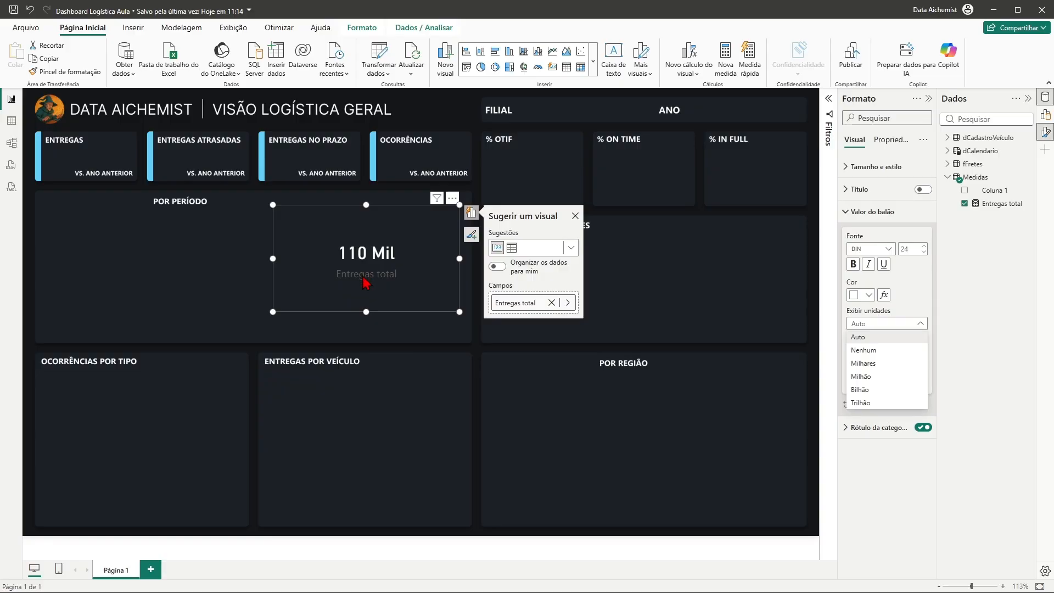
click(870, 350)
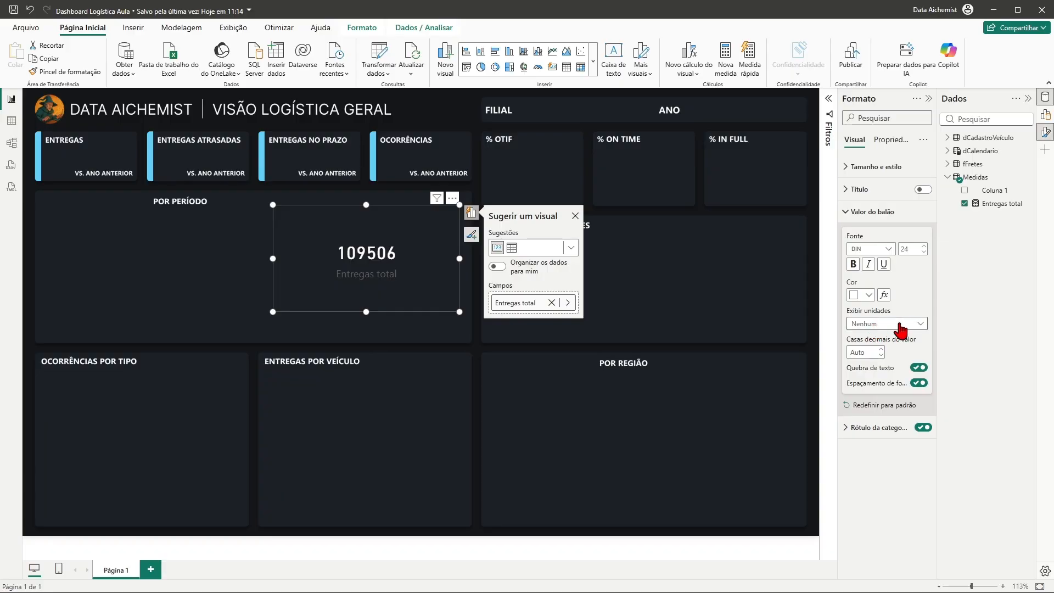
Step: Turn off the category label of the Entregas total card
click(849, 428)
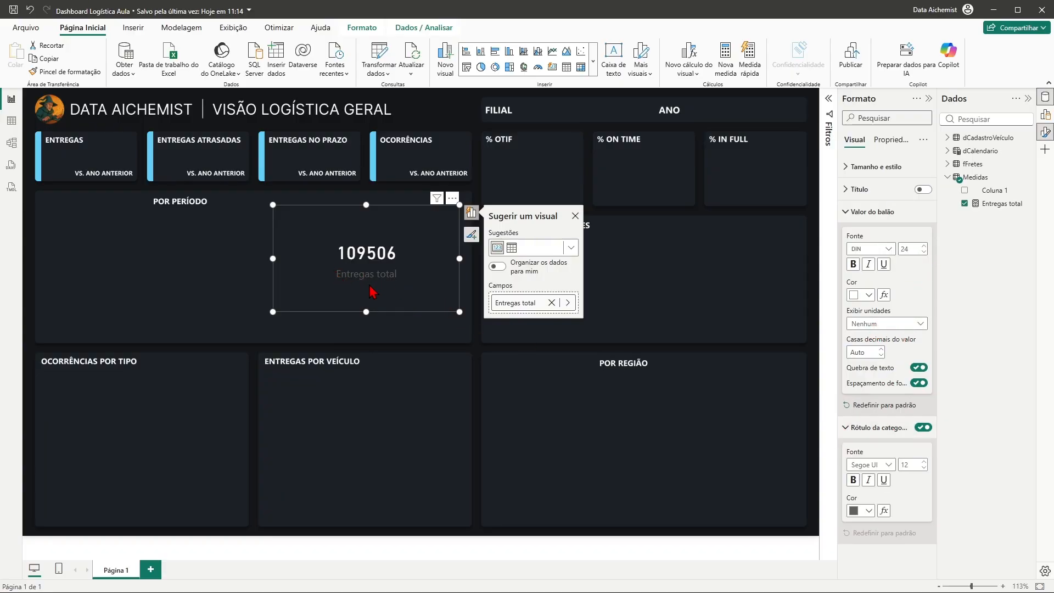
click(923, 427)
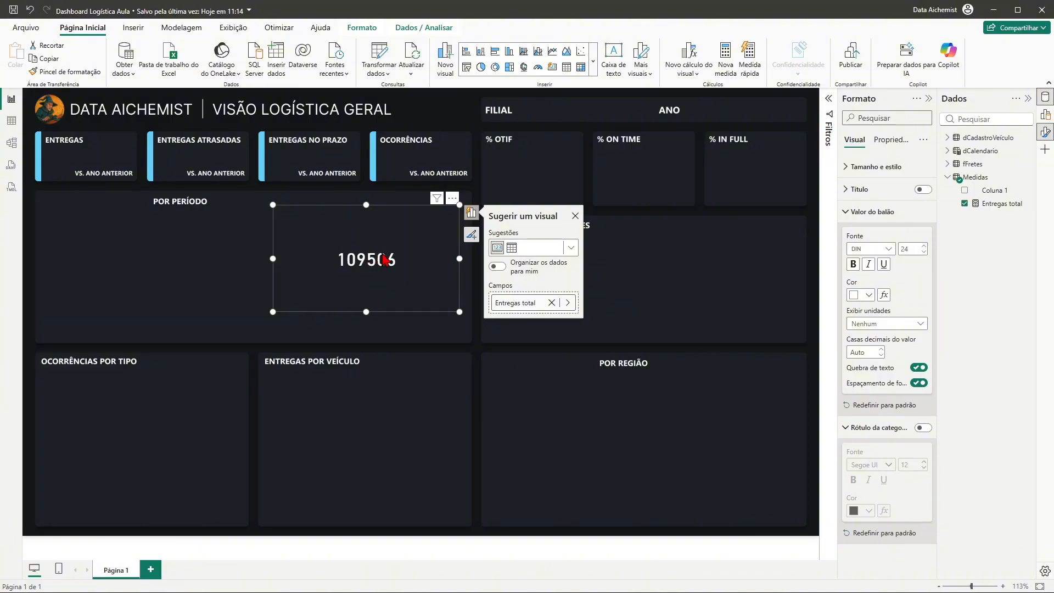
click(416, 336)
click(393, 282)
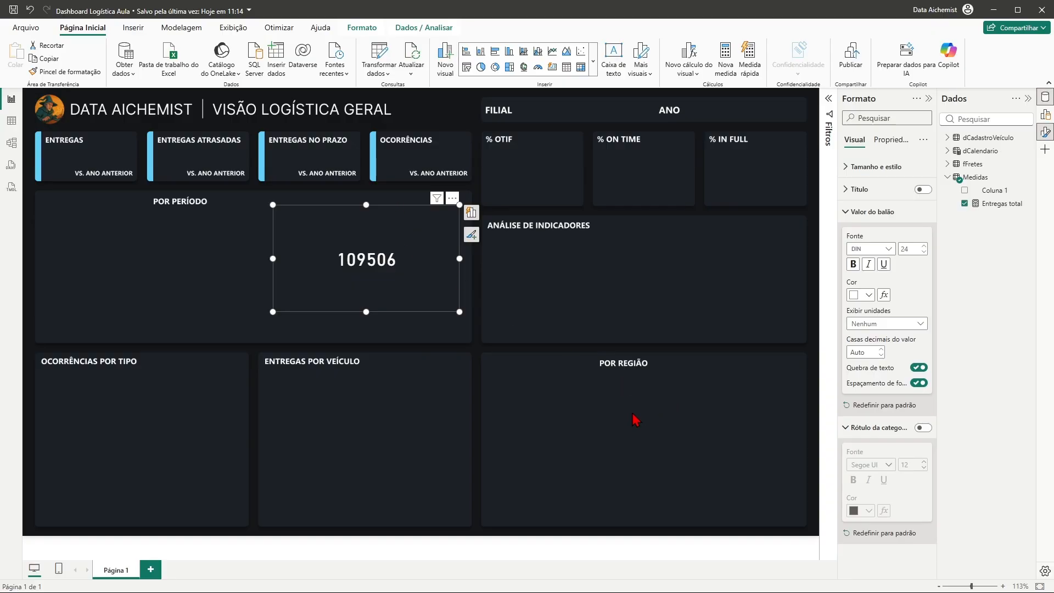
click(564, 322)
Step: Format the Entregas total measure with a thousands separator and 0 decimal places
click(389, 259)
click(998, 205)
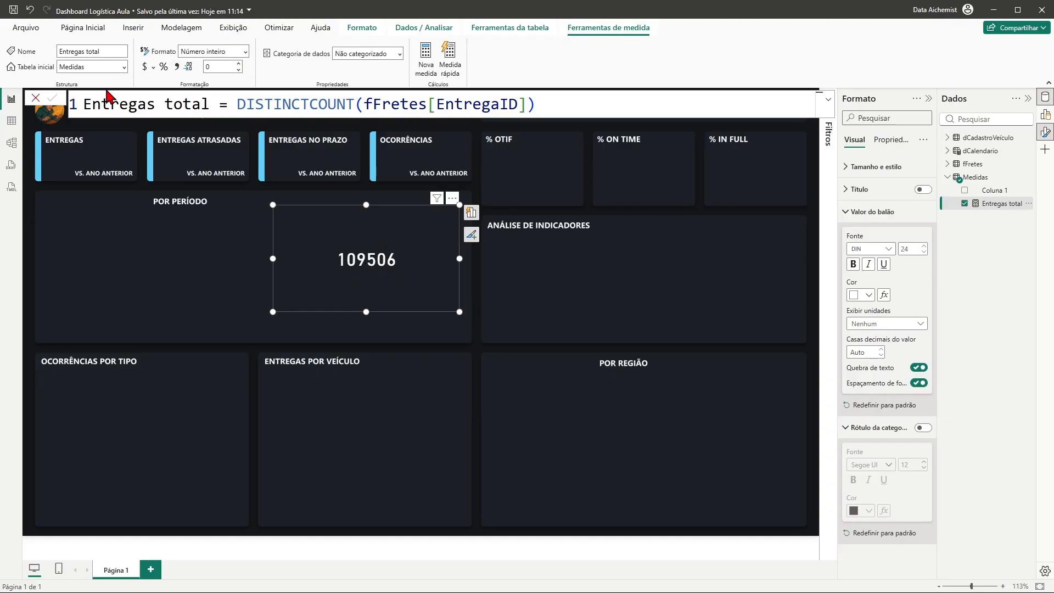
click(177, 67)
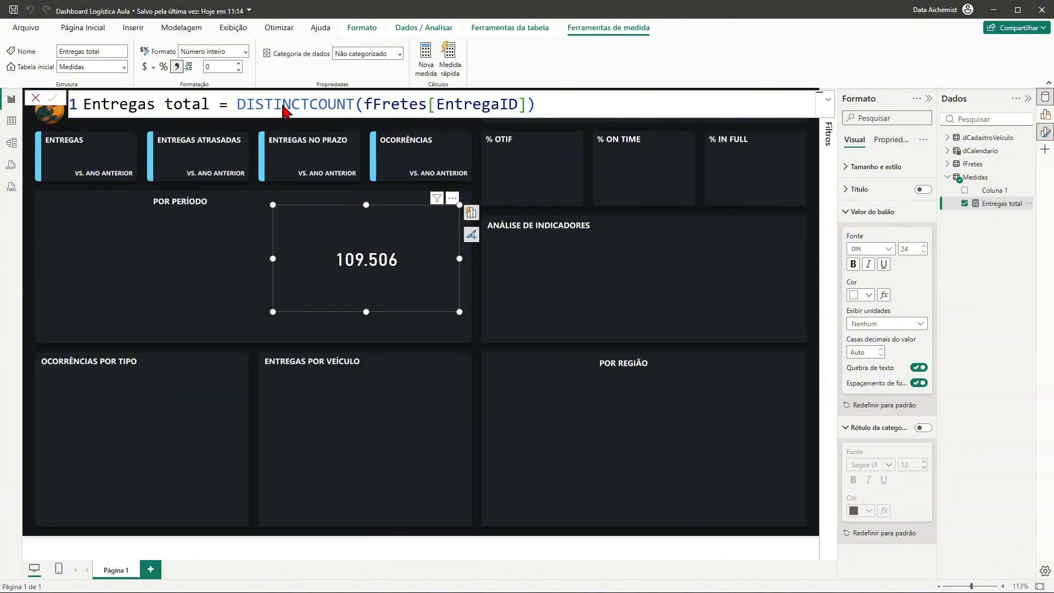
click(238, 63)
click(238, 64)
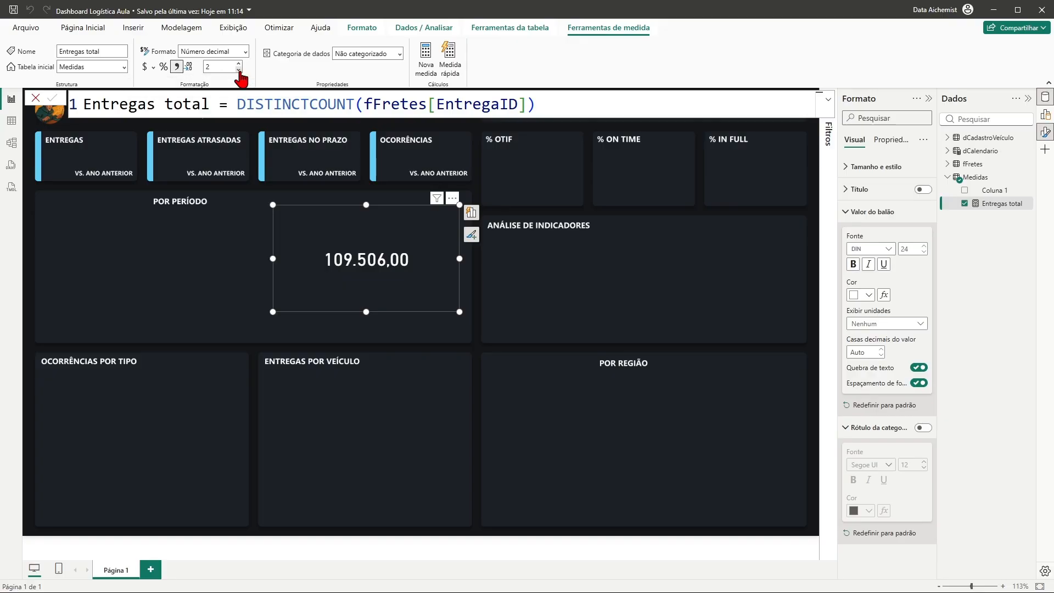
click(238, 69)
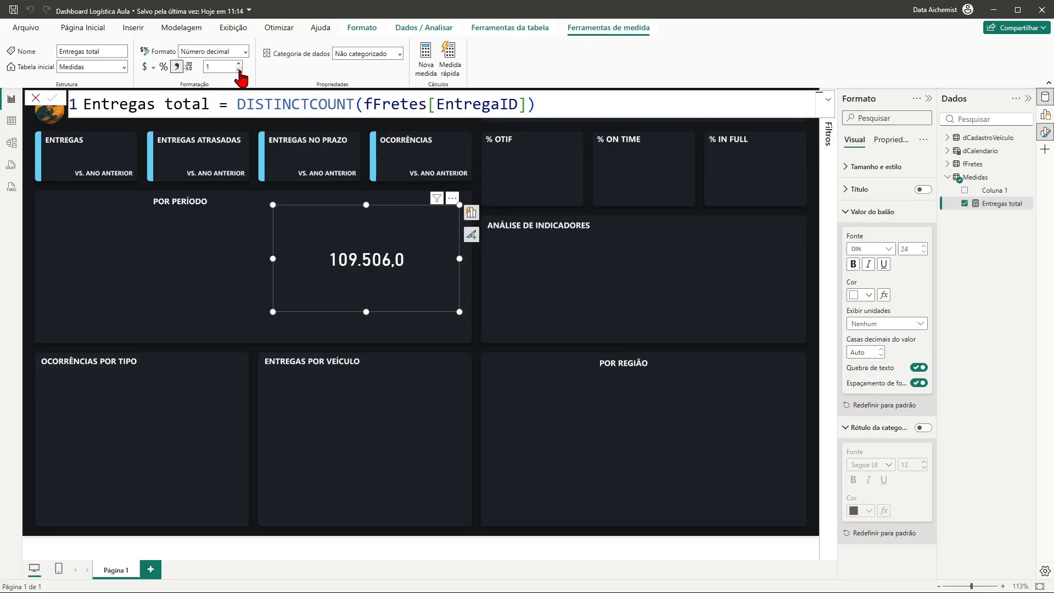
click(238, 70)
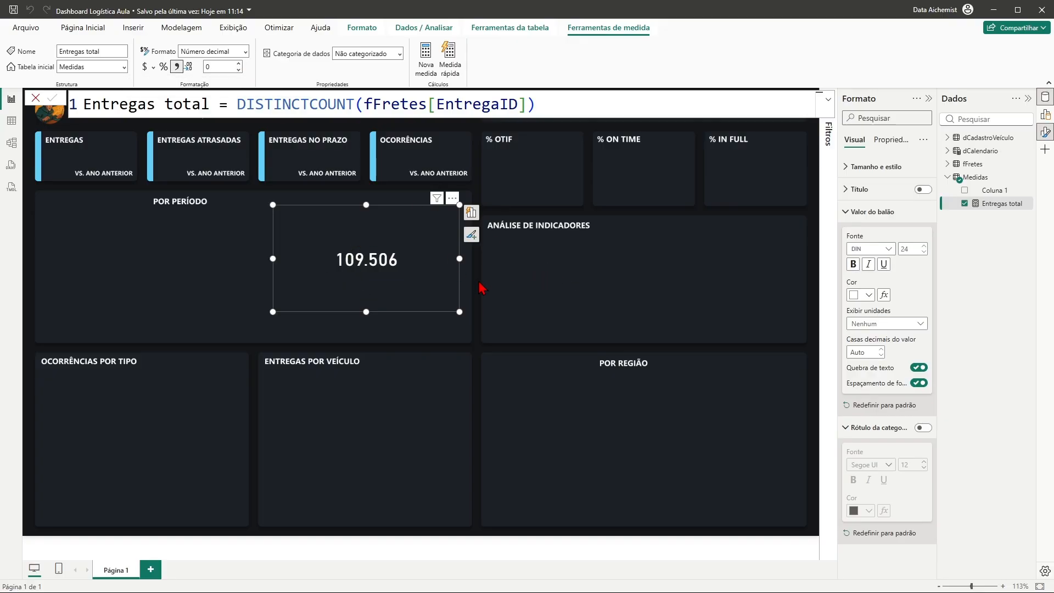
Step: Move the Entregas total card into the ENTREGAS box and shrink it to fit between the box's title and VS. ANO ANTERIOR
drag(409, 262, 139, 200)
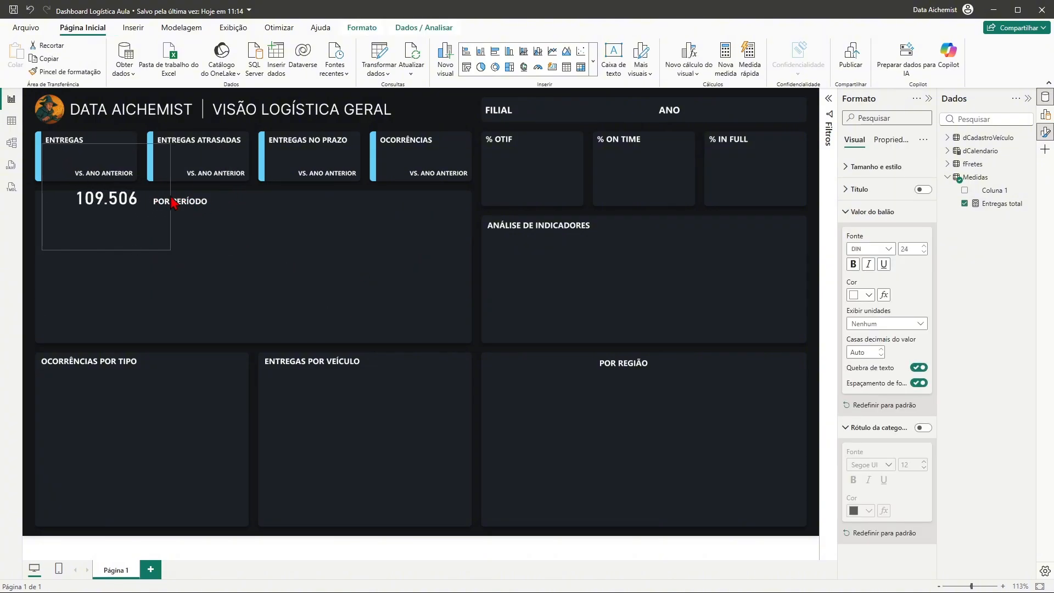
drag(98, 252, 114, 174)
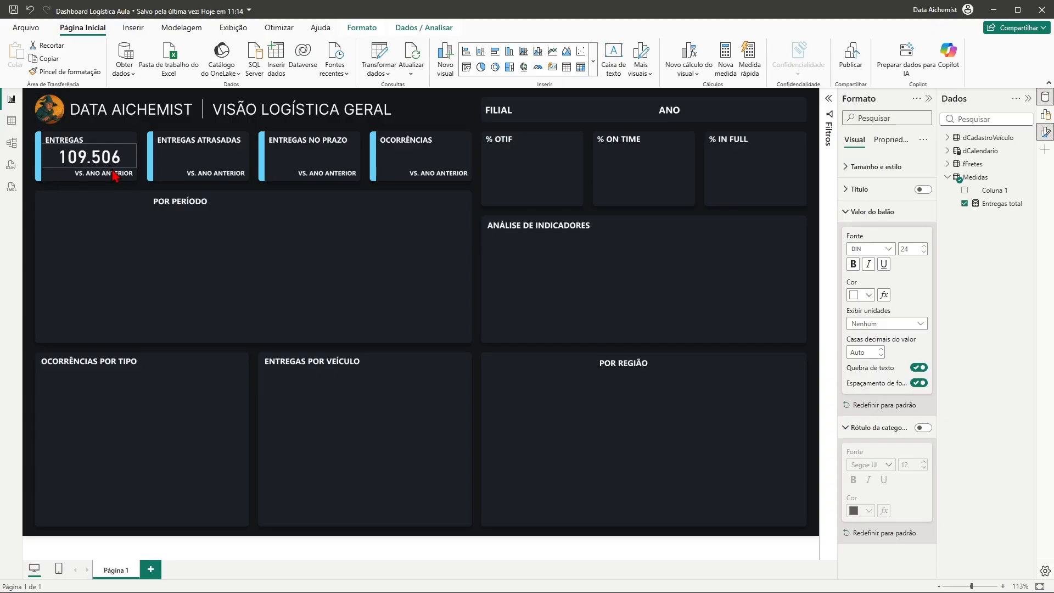
click(128, 249)
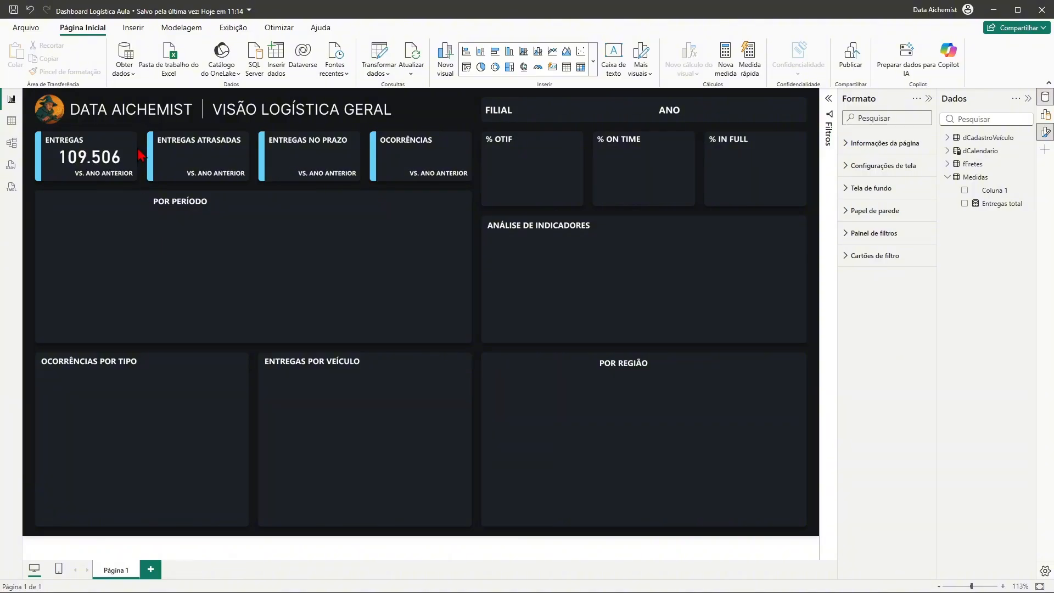
Step: Duplicate the ENTREGAS card three times and place the copies in the ENTREGAS ATRASADAS, ENTREGAS NO PRAZO and OCORRÊNCIAS boxes
click(72, 159)
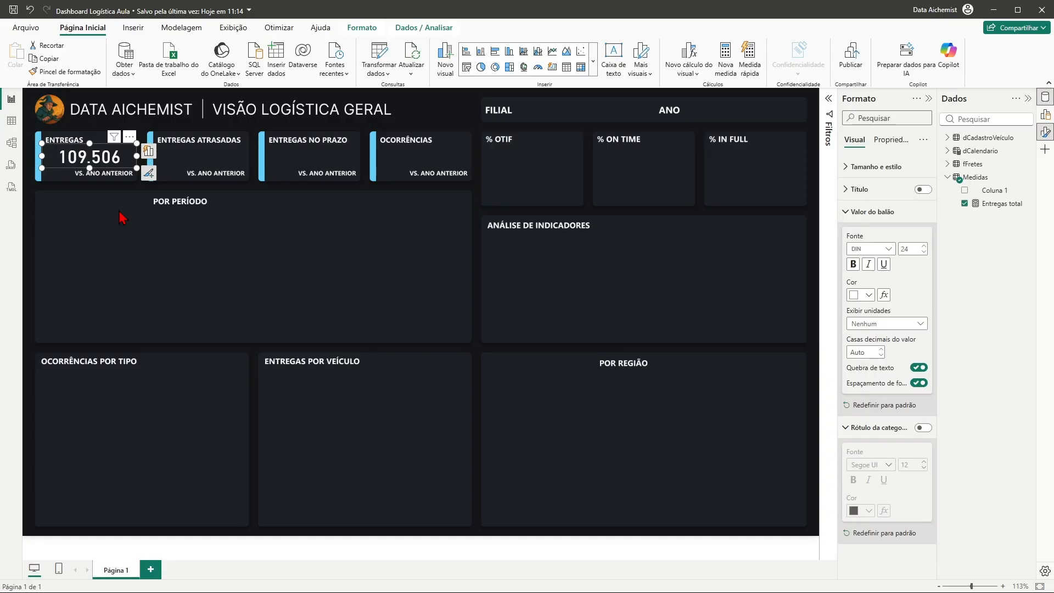
key(ctrl+c)
key(ctrl+v)
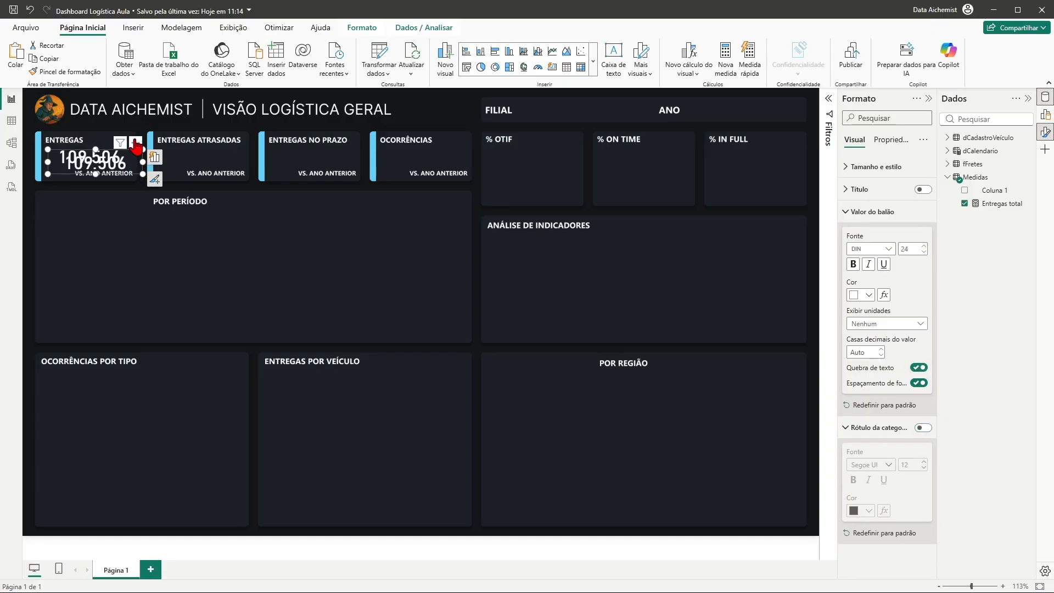
drag(102, 162, 433, 159)
key(ctrl+v)
key(ctrl+v)
key(Left)
key(Left)
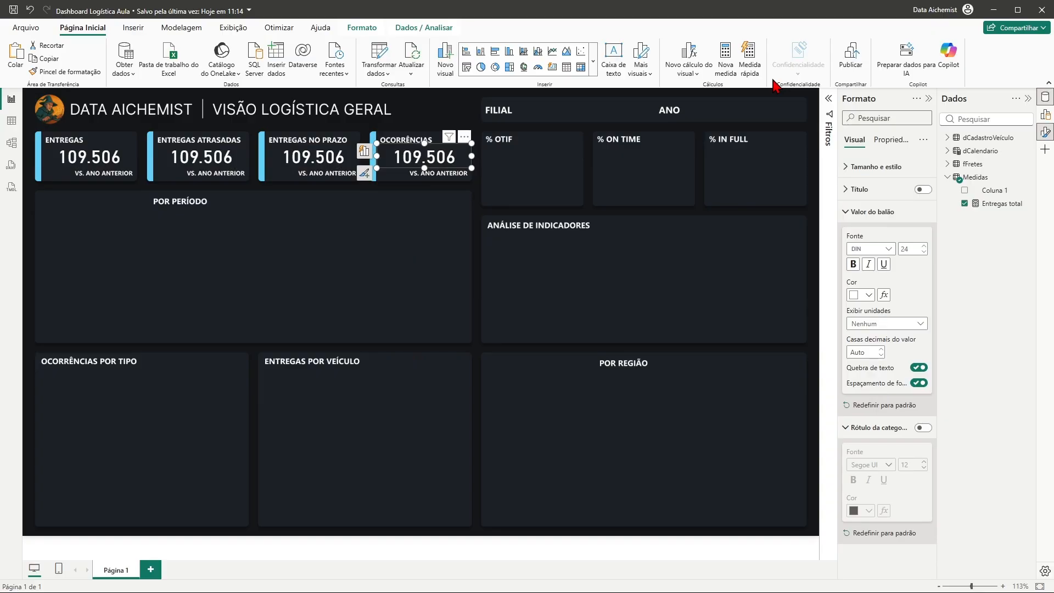
key(Right)
Step: Remove the Entregas total field from the ENTREGAS ATRASADAS, ENTREGAS NO PRAZO and OCORRÊNCIAS cards
click(223, 166)
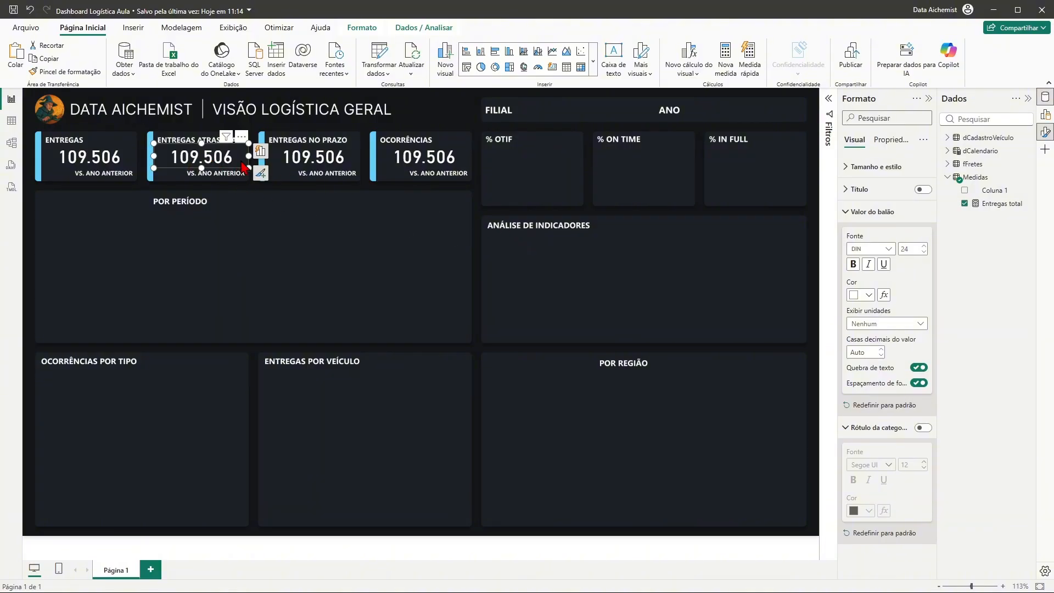
click(1046, 125)
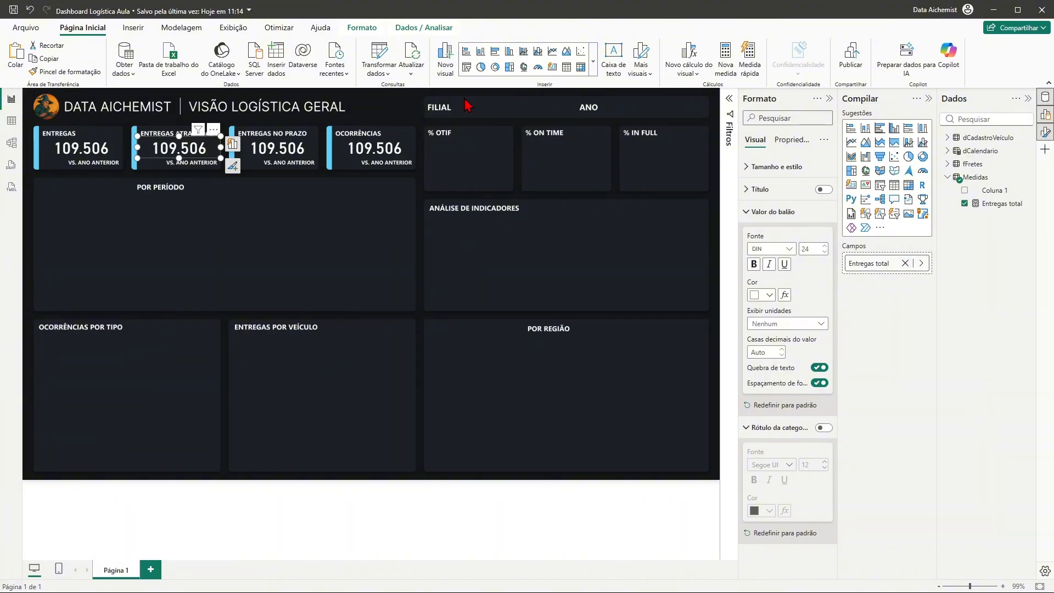
click(904, 264)
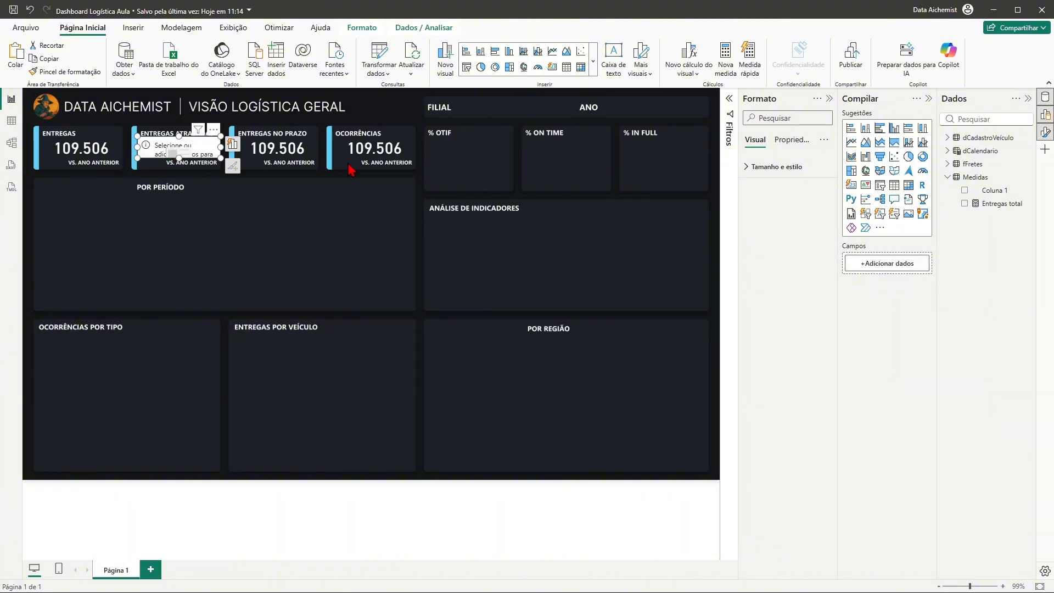
click(277, 147)
click(905, 264)
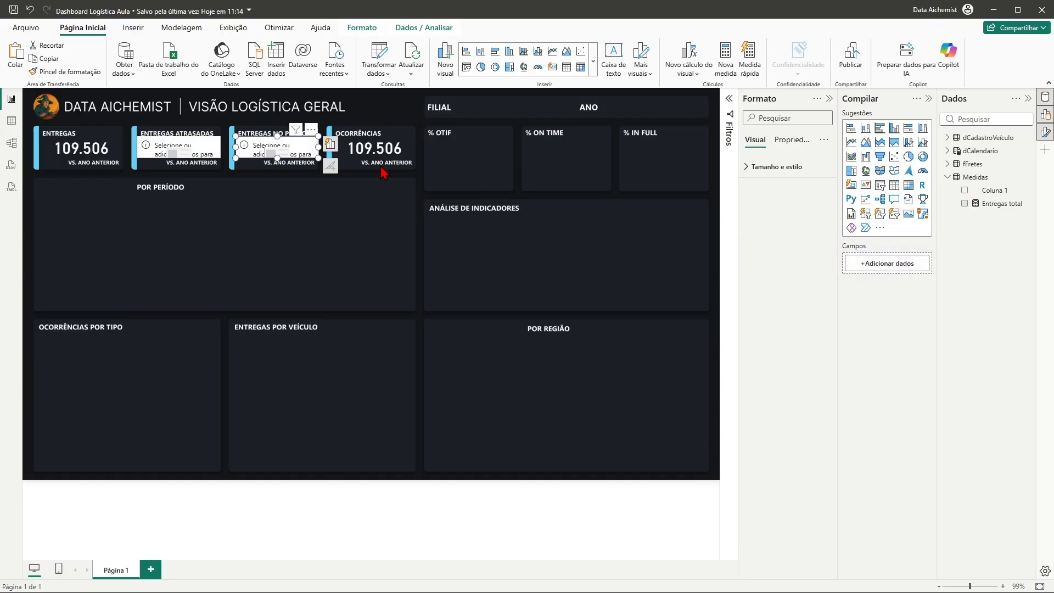
click(381, 170)
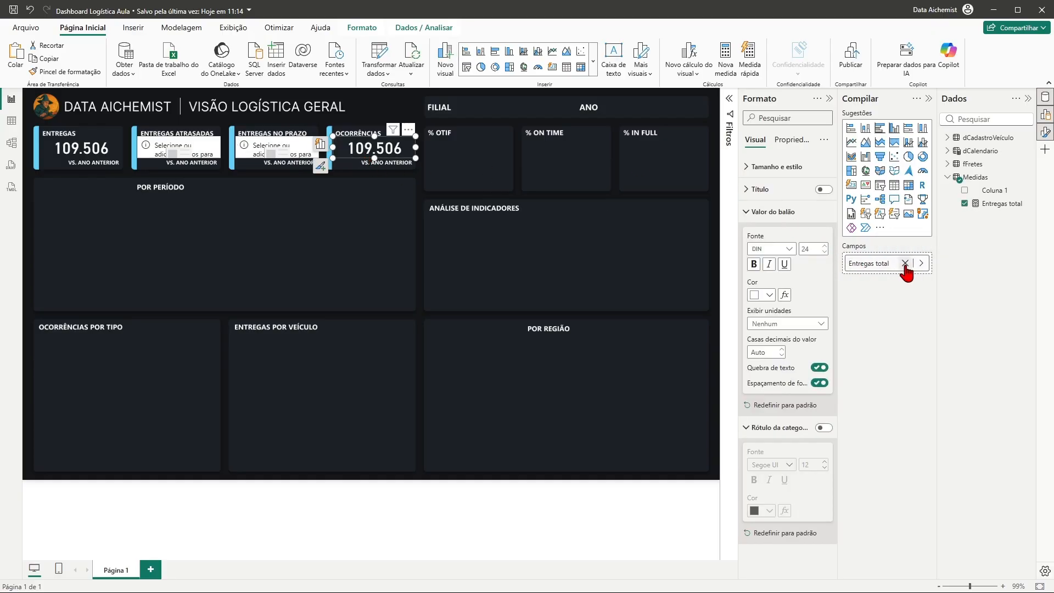
click(905, 263)
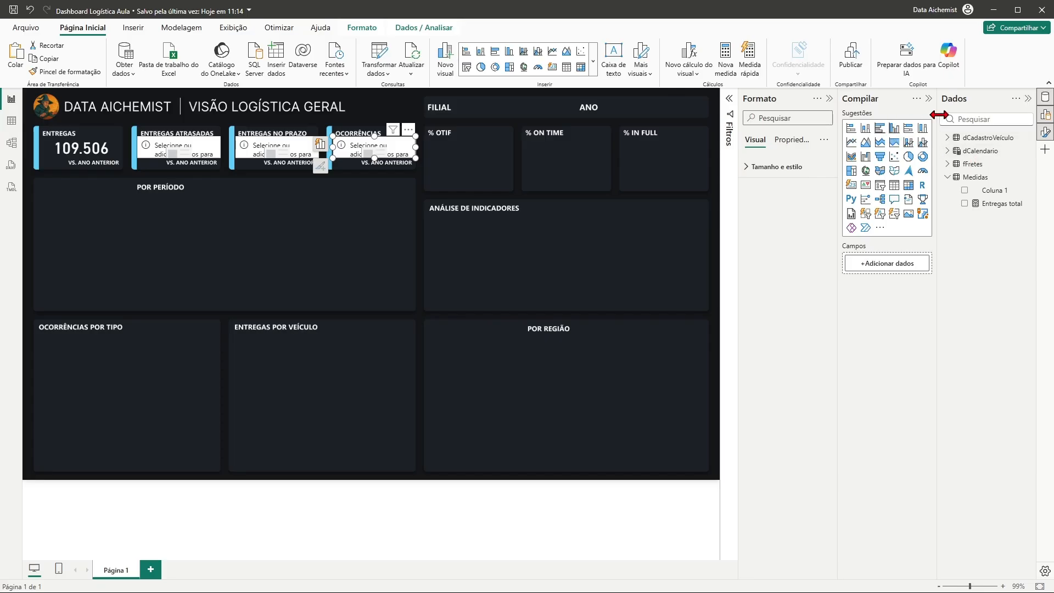
click(829, 99)
click(928, 99)
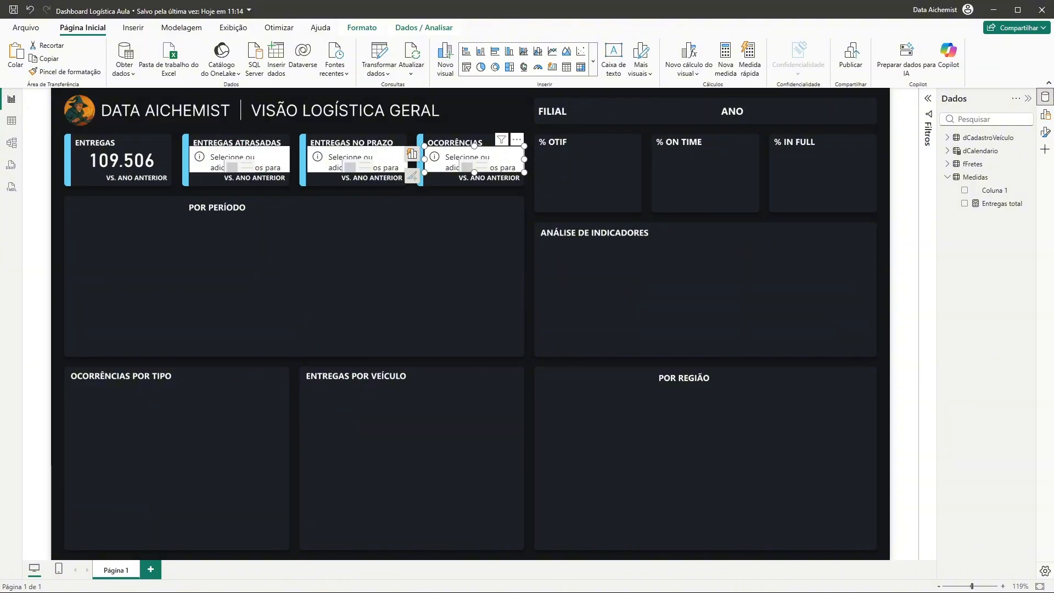
Step: Create a measure named Entregas Atrasadas in the Medidas table, leaving its expression empty
right_click(976, 181)
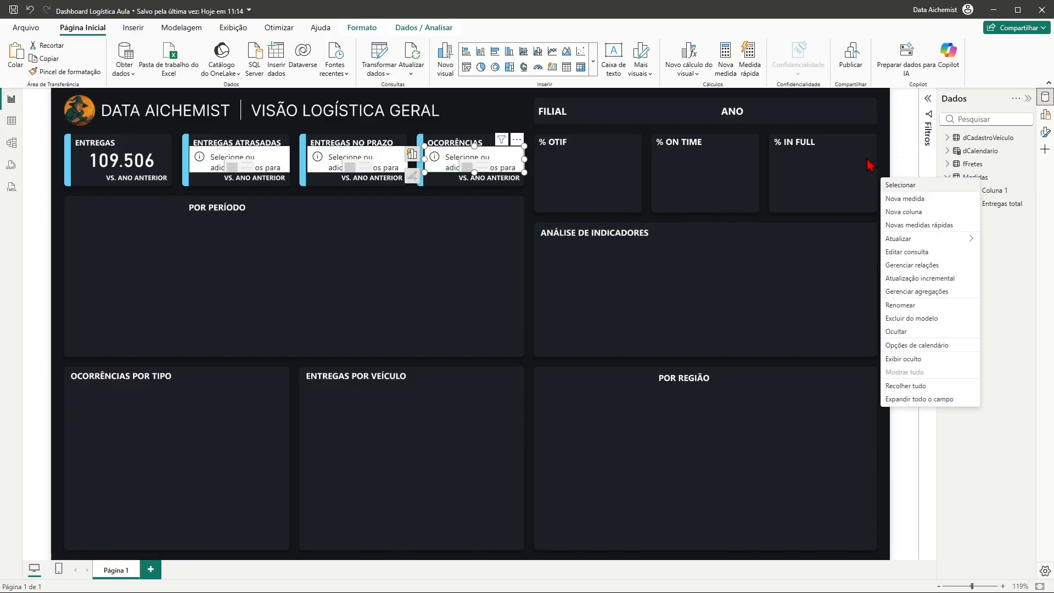
click(914, 199)
text(E)
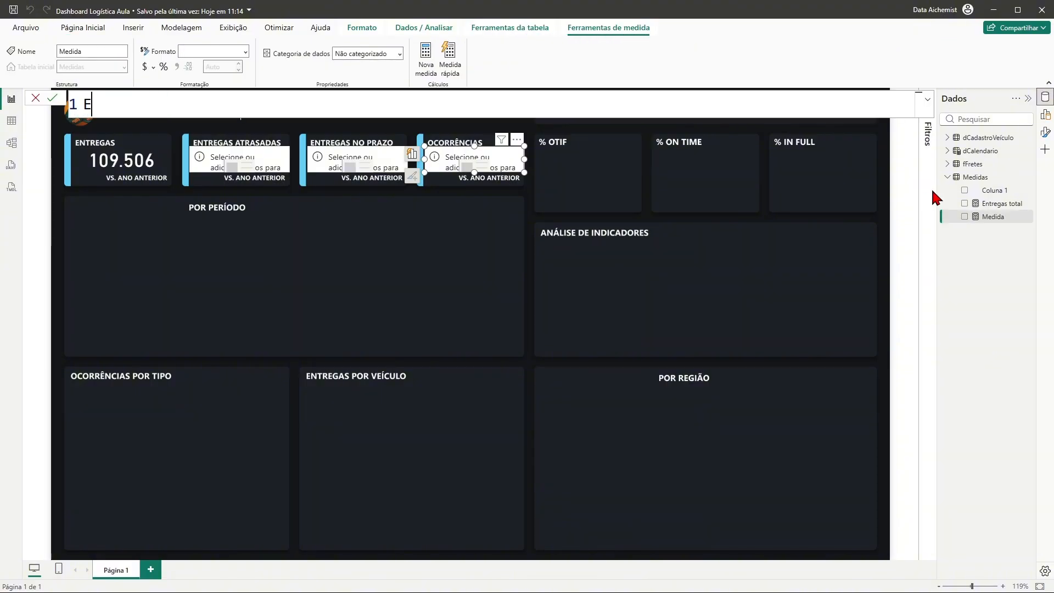
text(ntregas Atrasa)
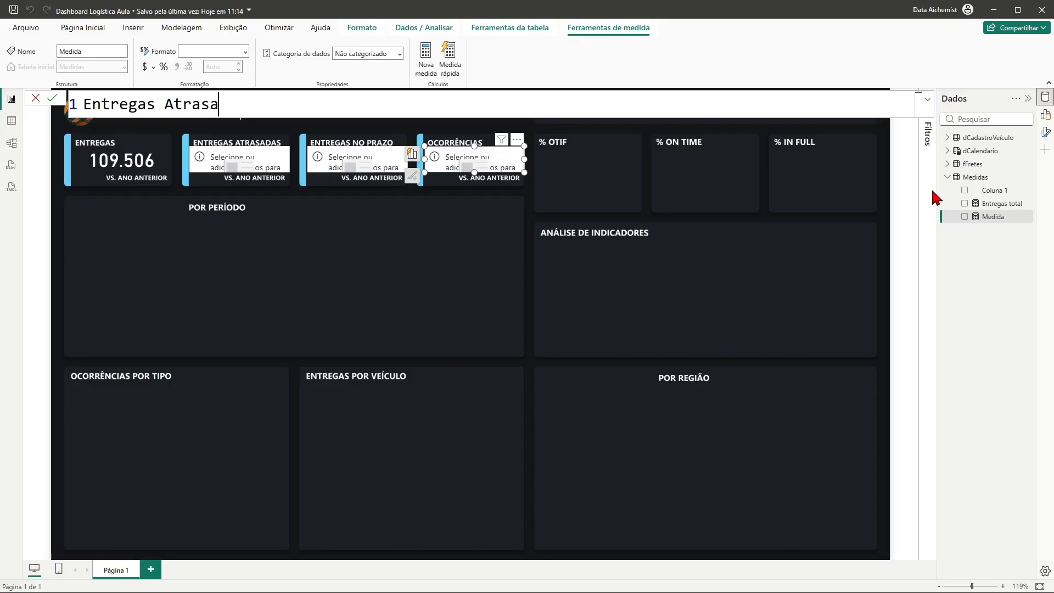
text(das =)
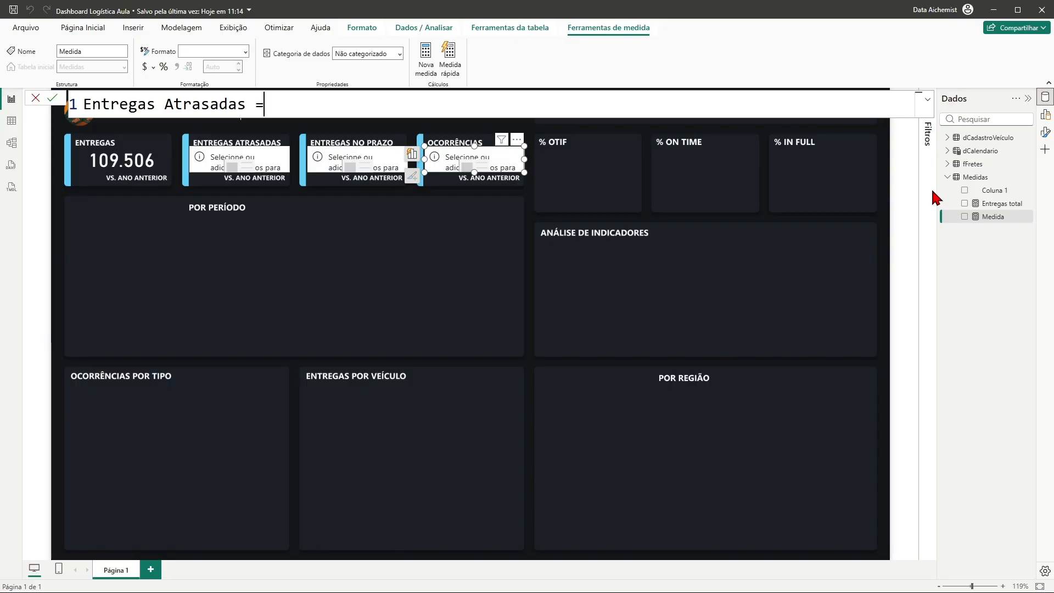
key(shift+Return)
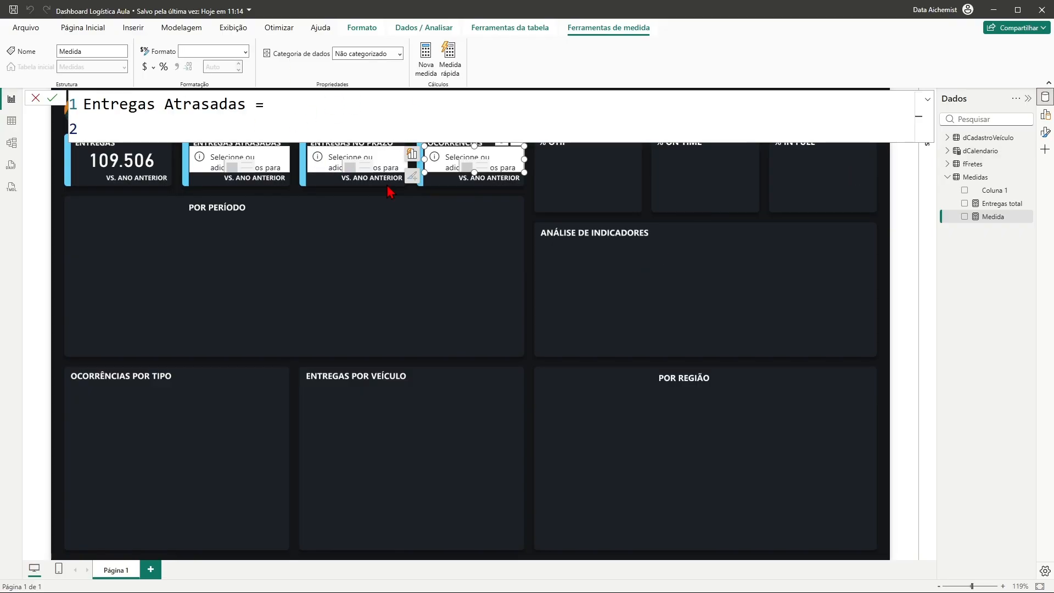
key(Return)
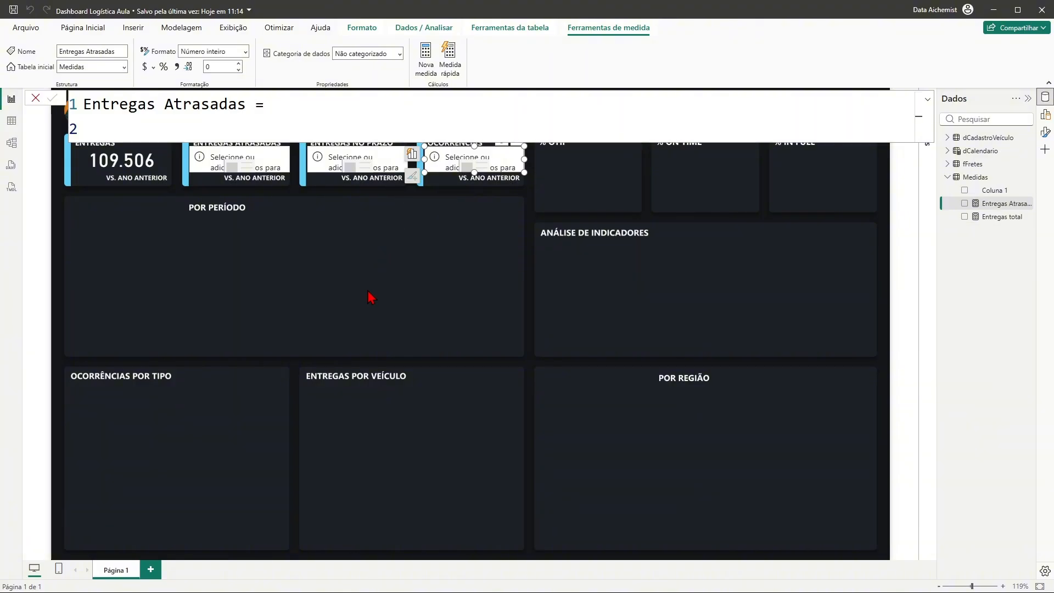
Step: Examine the delivery date columns of the fFretes table in the table view
click(372, 296)
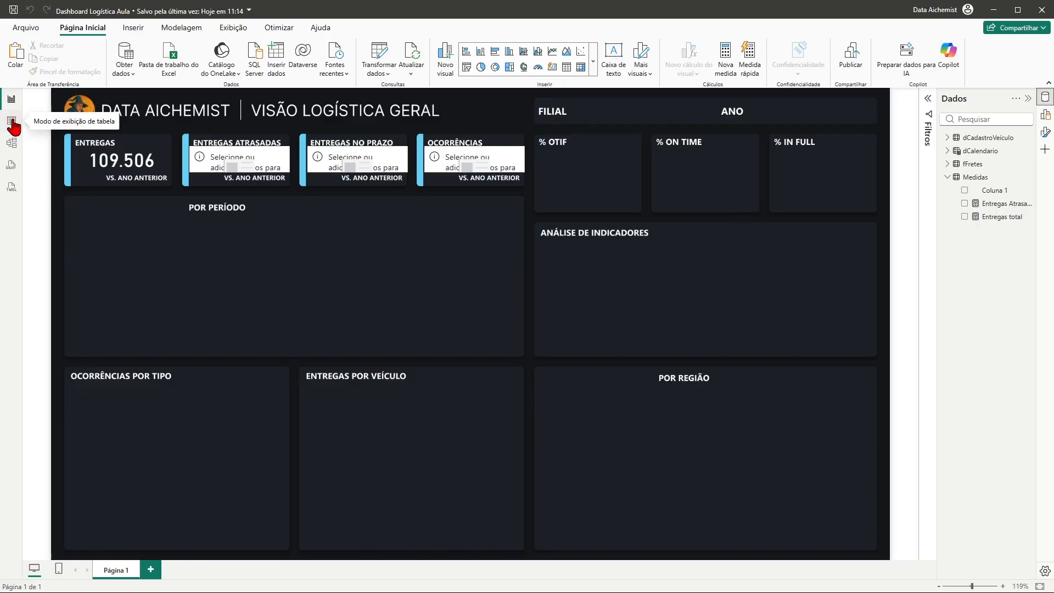
click(12, 122)
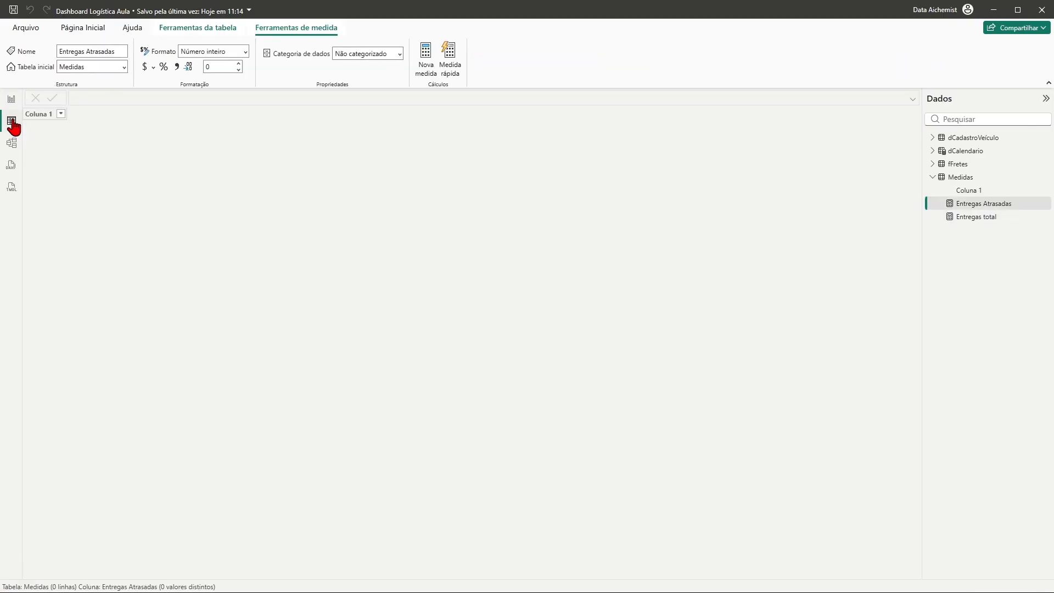
click(969, 165)
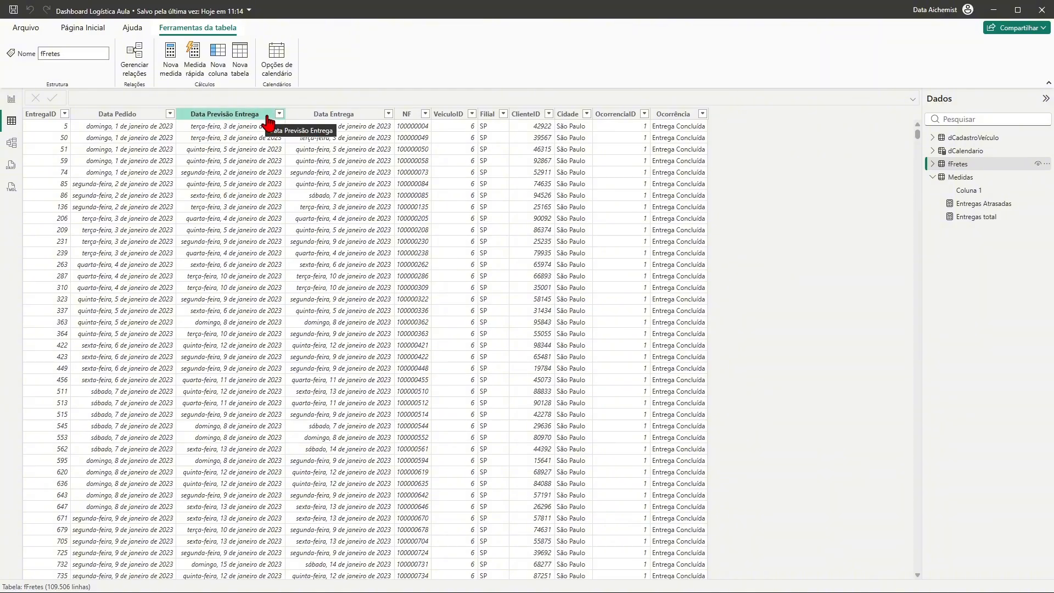
Step: Return to the report view and begin the Entregas Atrasadas measure's expression with CALCULATE(COUNTROWS(fFretes),
click(12, 99)
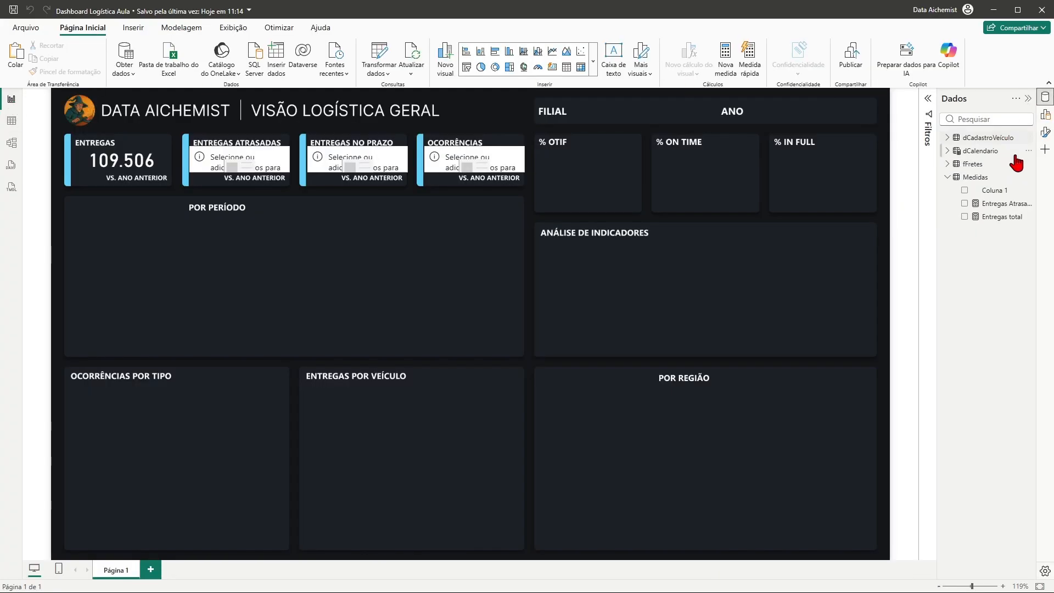
click(1010, 205)
click(143, 131)
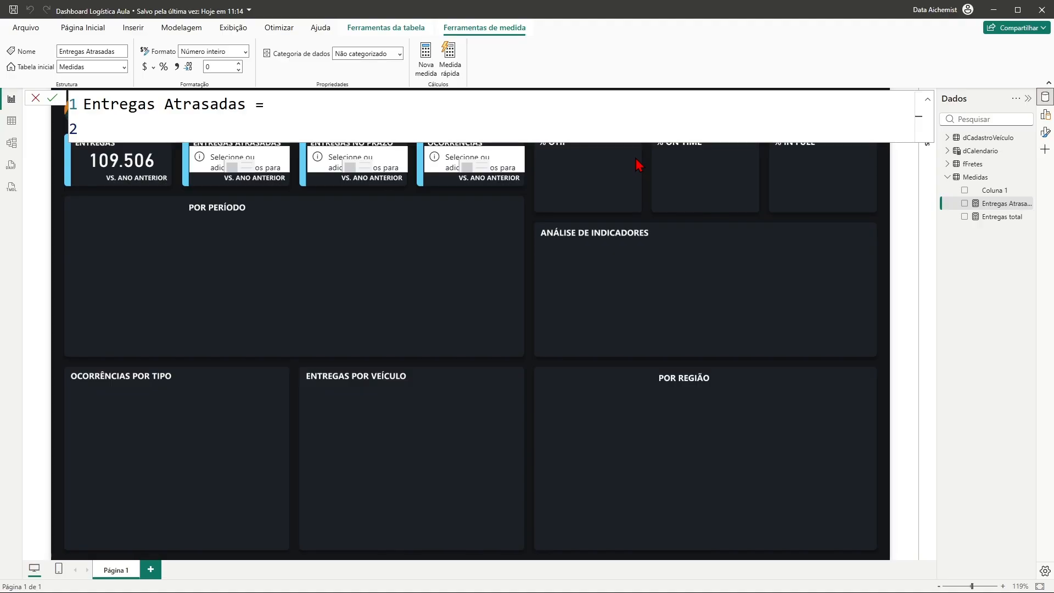
text(cal)
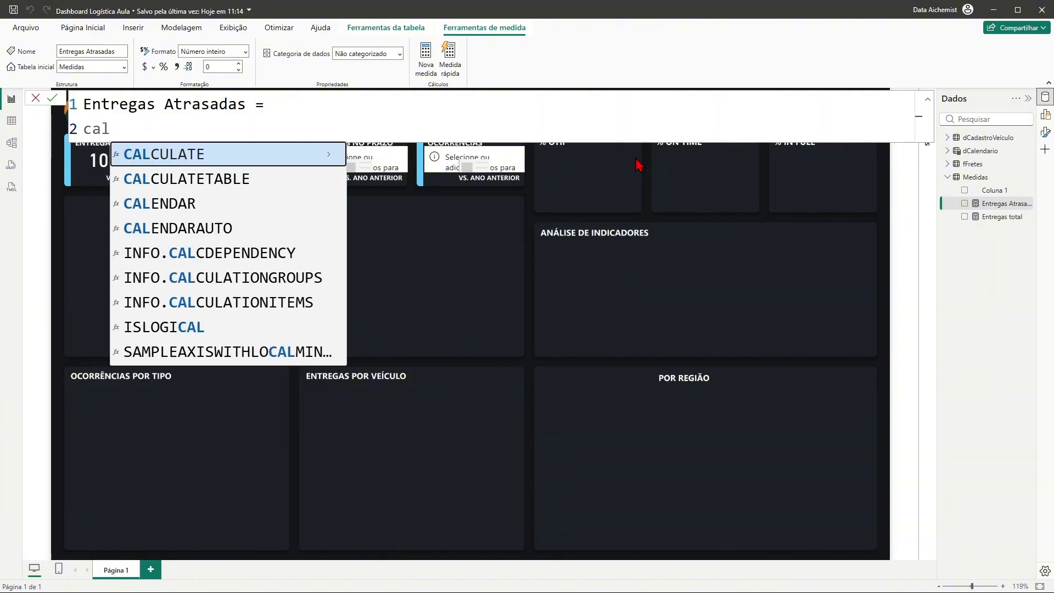
key(Tab)
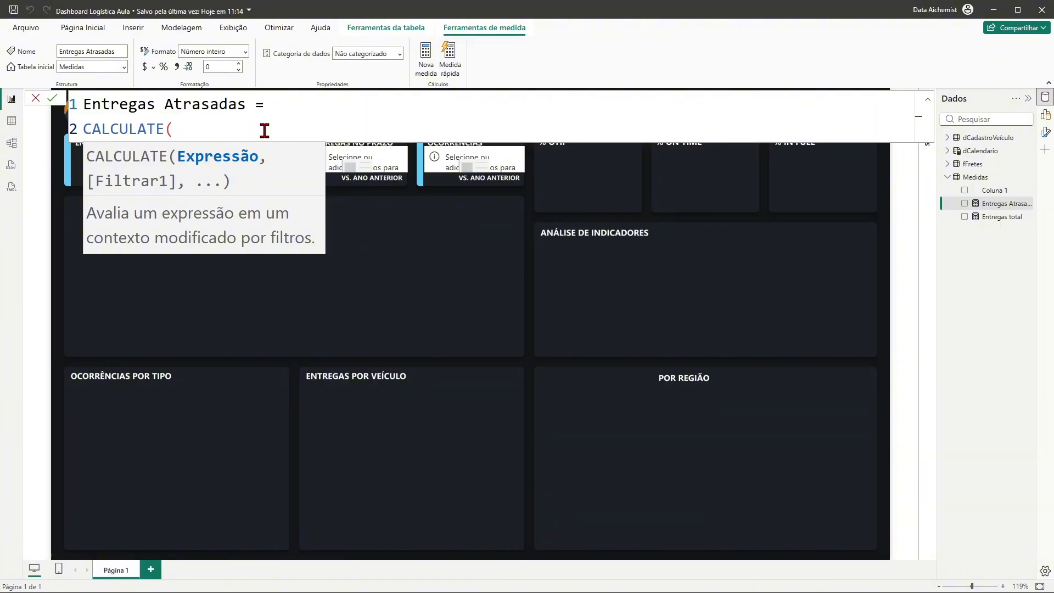
text(cou)
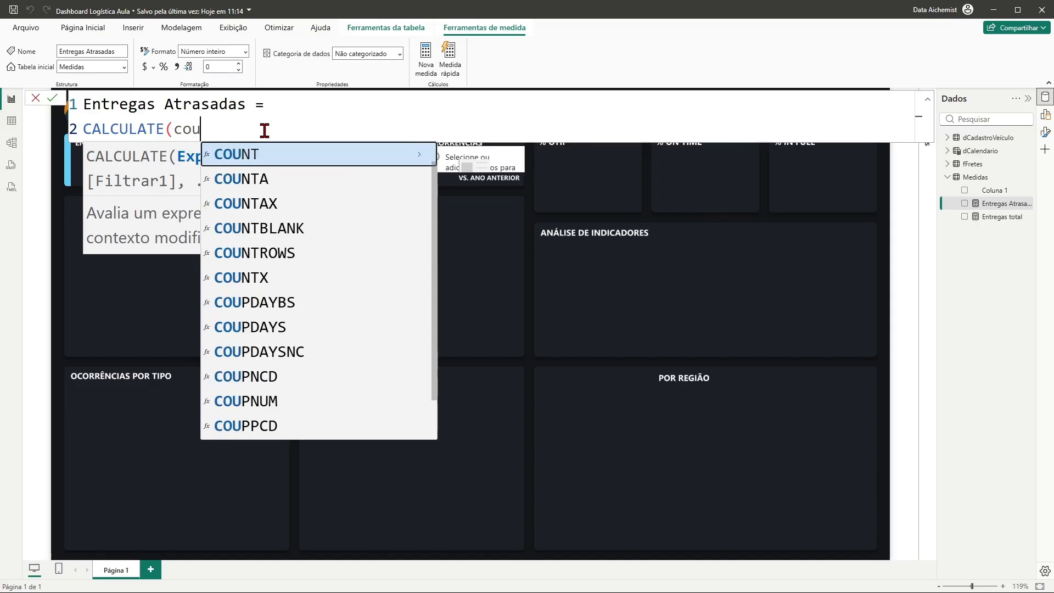
click(289, 254)
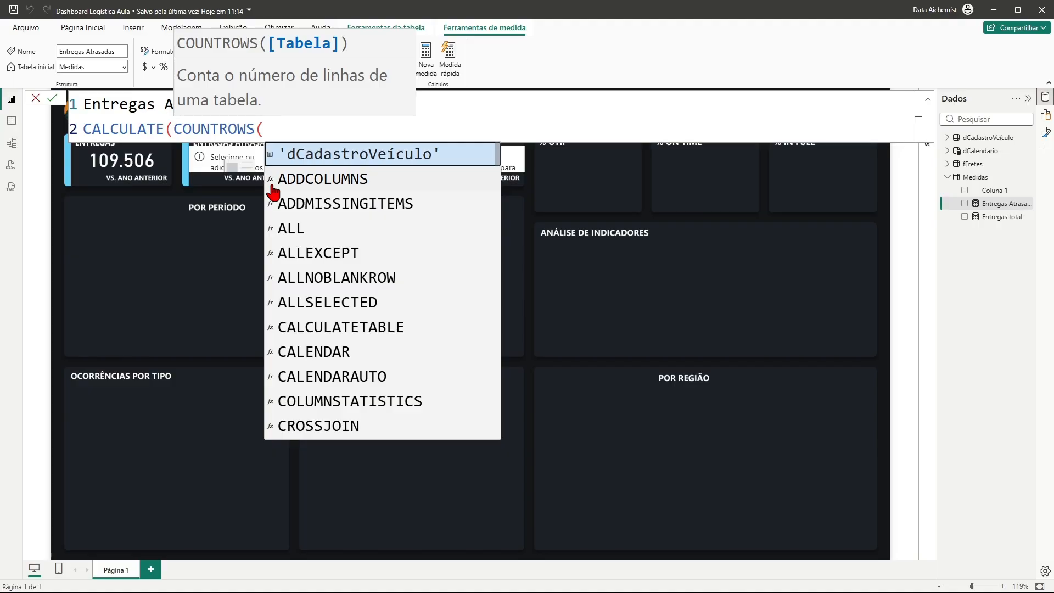
text(f)
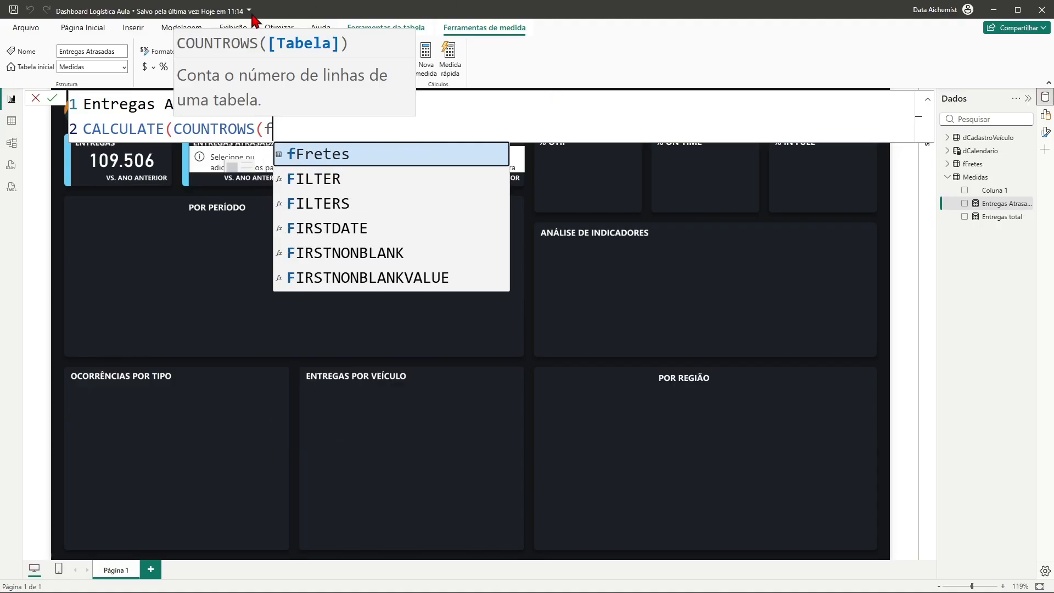
click(349, 159)
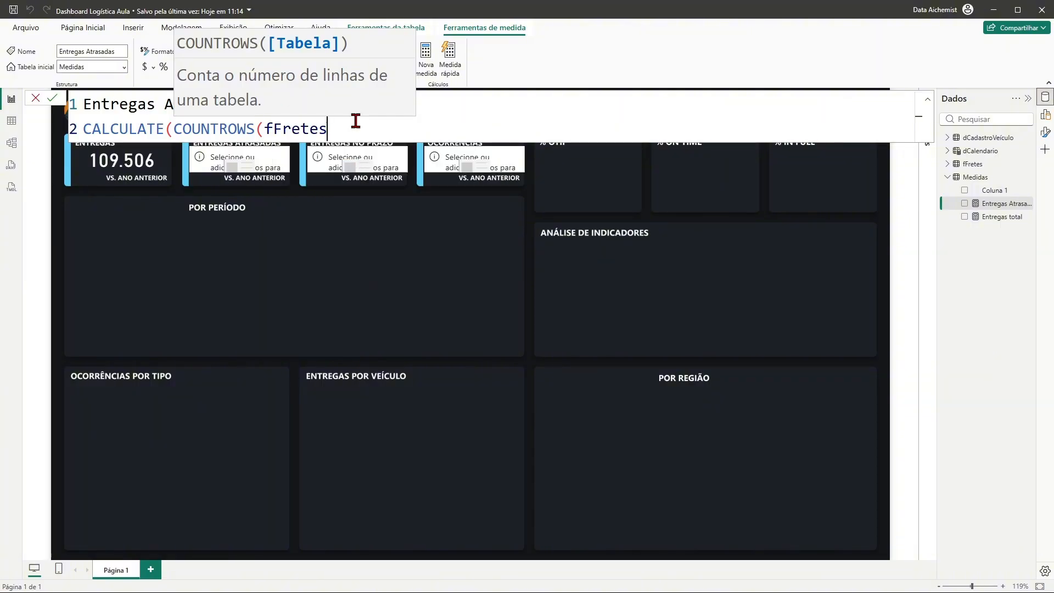
text())
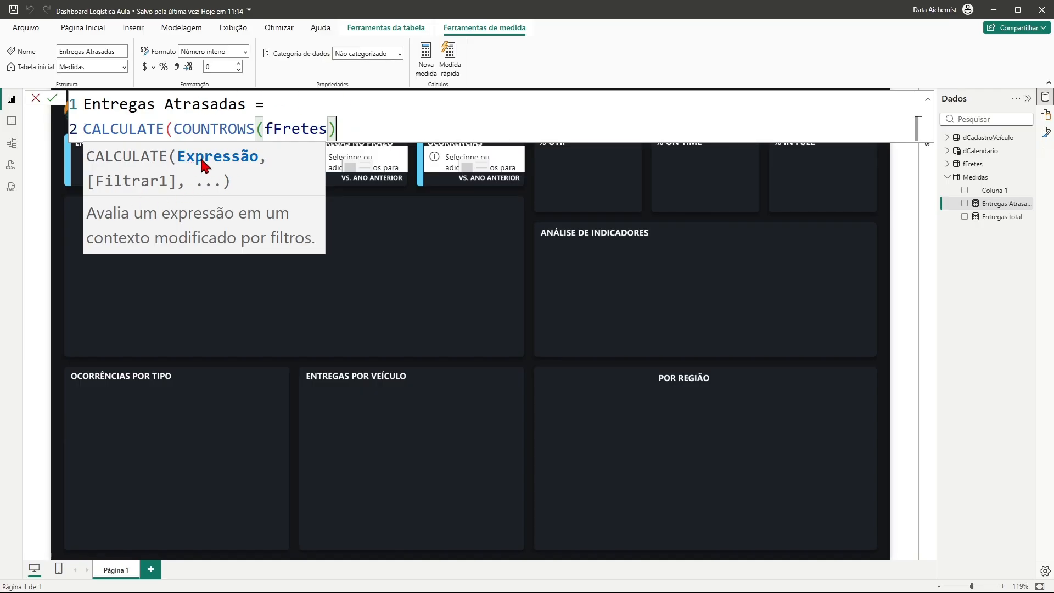
text(,)
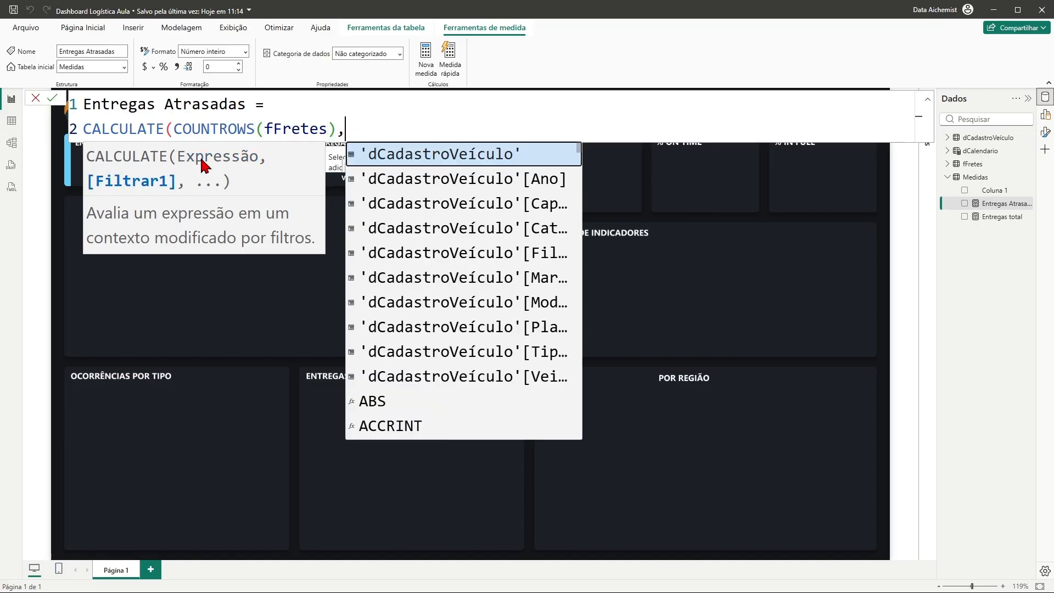
Step: Put COUNTROWS(fFretes), on its own indented line within CALCULATE and start a new line below it
click(178, 129)
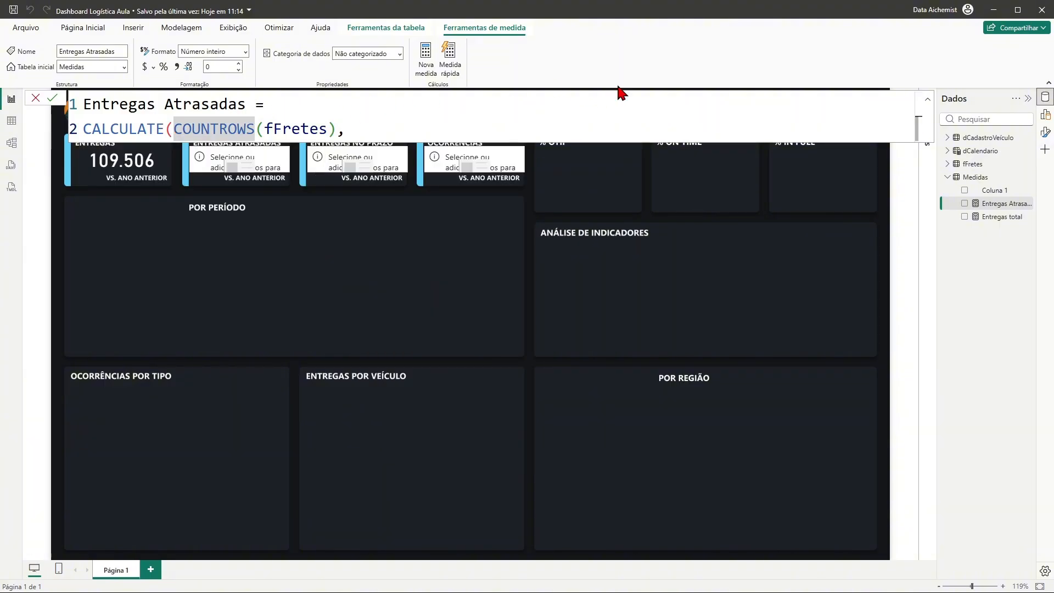
key(shift+Return)
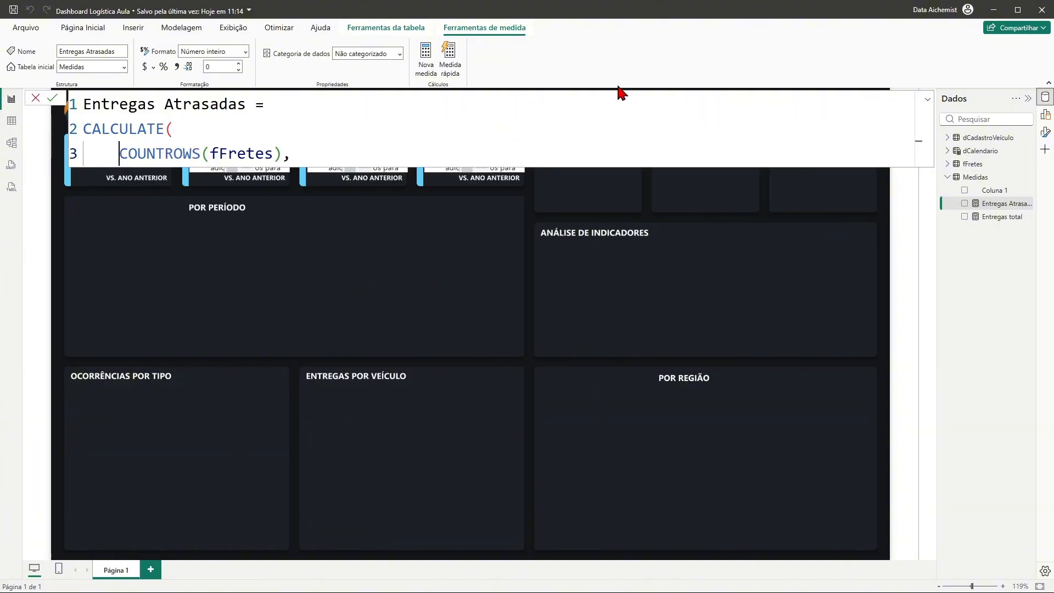
click(305, 153)
key(shift+Return)
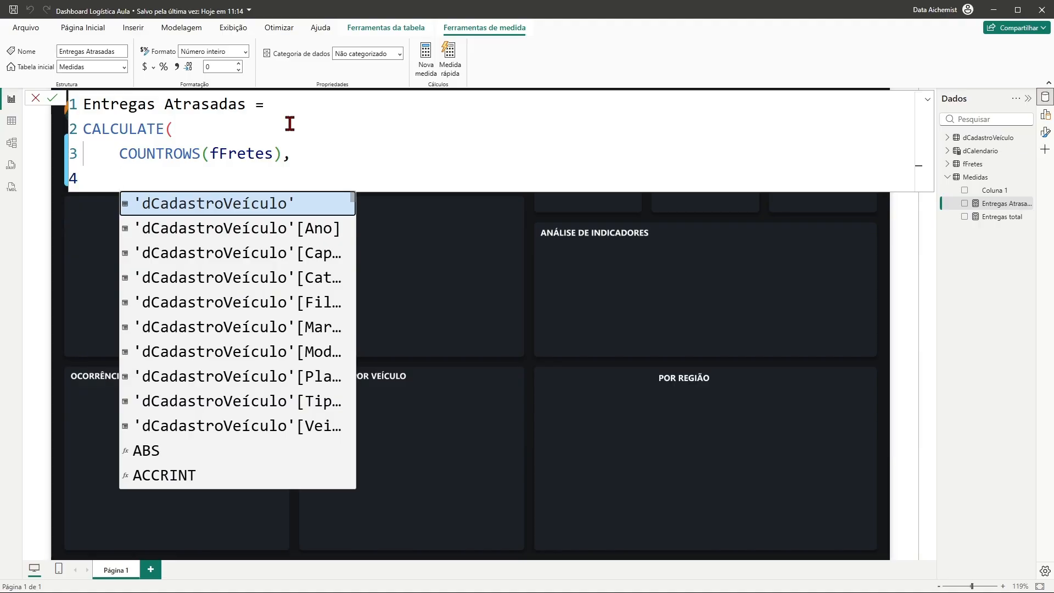
Step: Add the filter fFretes[Data Entrega] > fFretes[Data Previsão Entrega], close CALCULATE on its own line and commit the Entregas Atrasadas measure
text(ff)
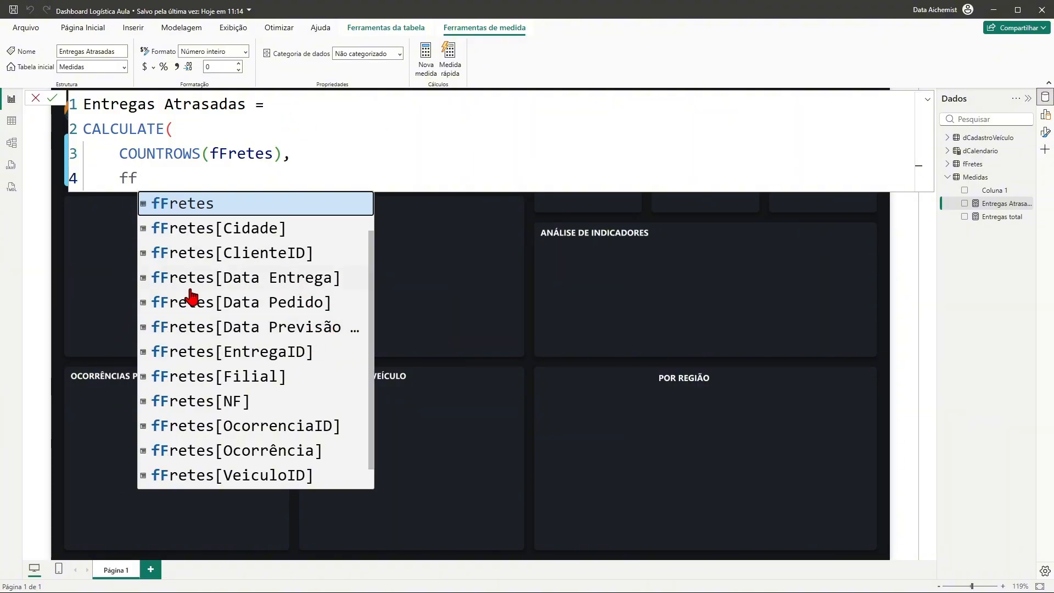
click(274, 285)
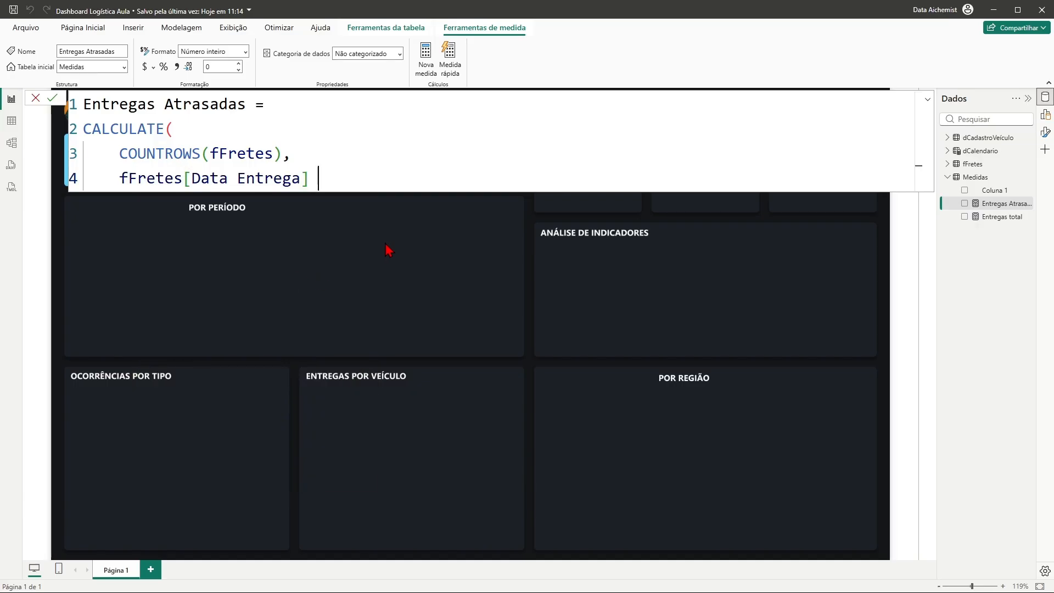
text(> ff)
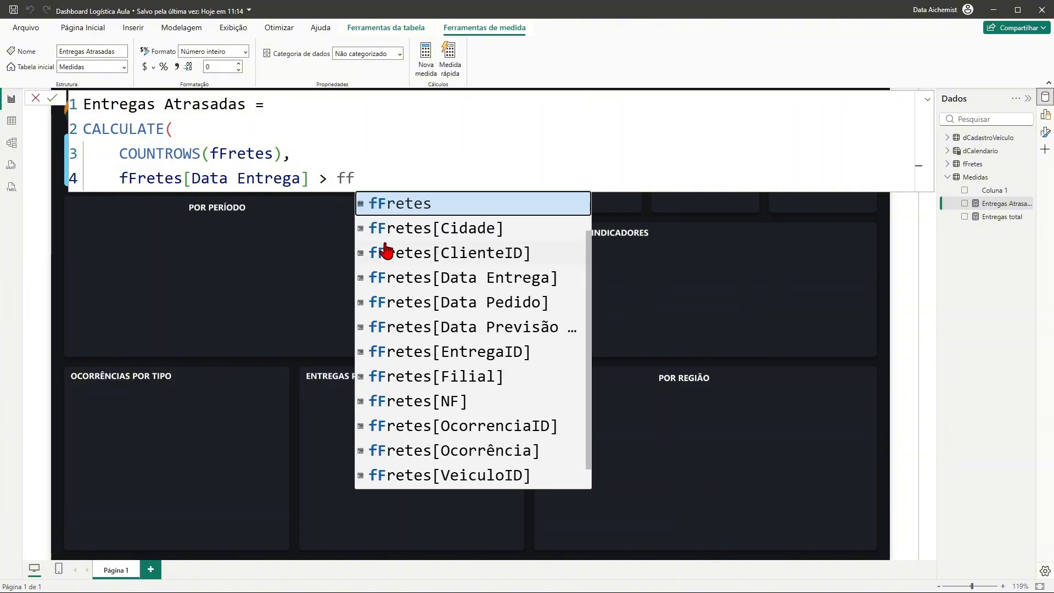
click(499, 331)
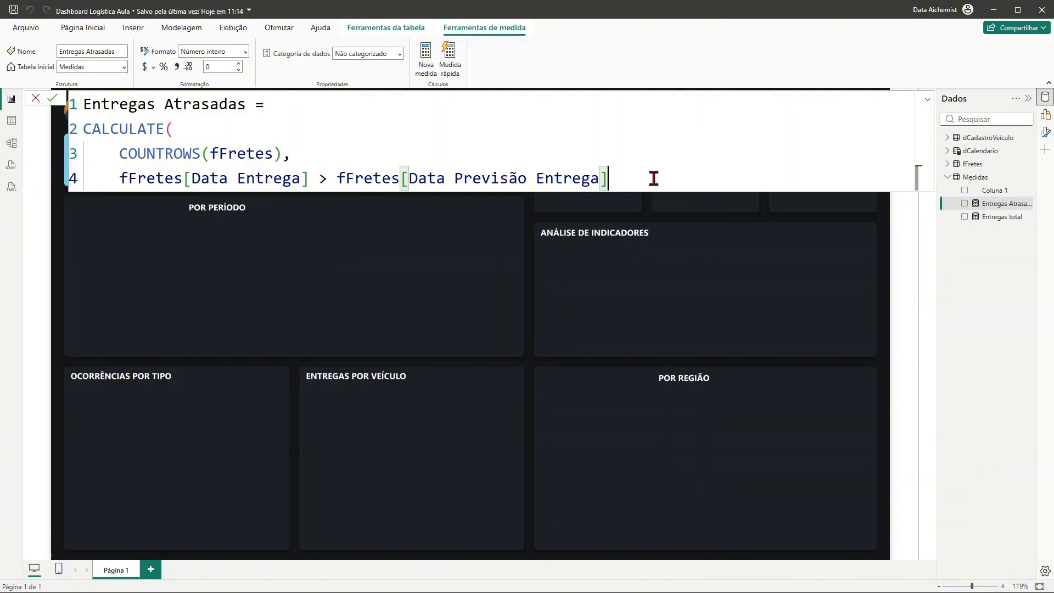
key(Return)
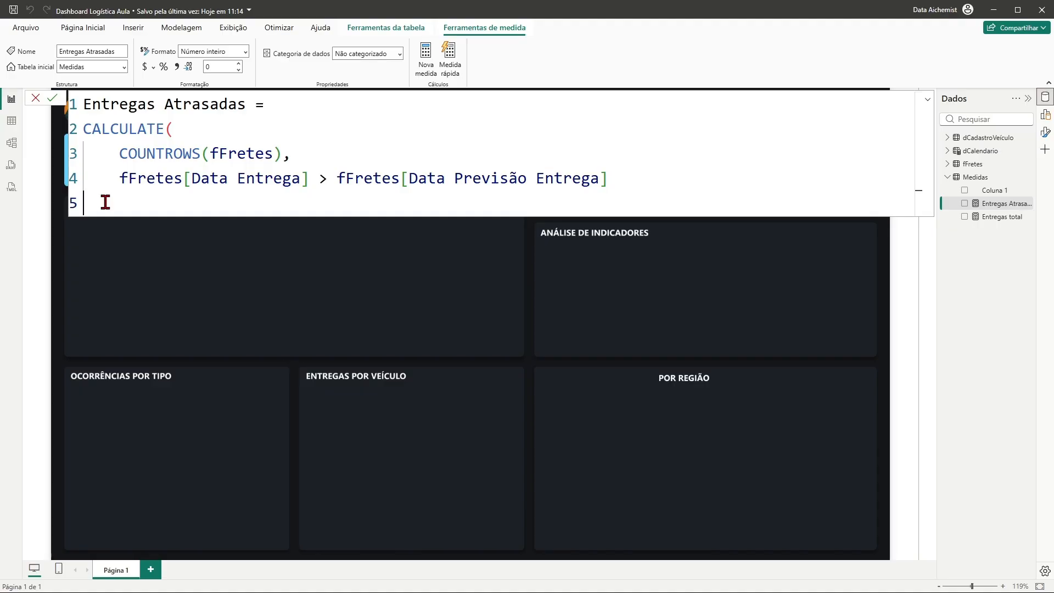
text())
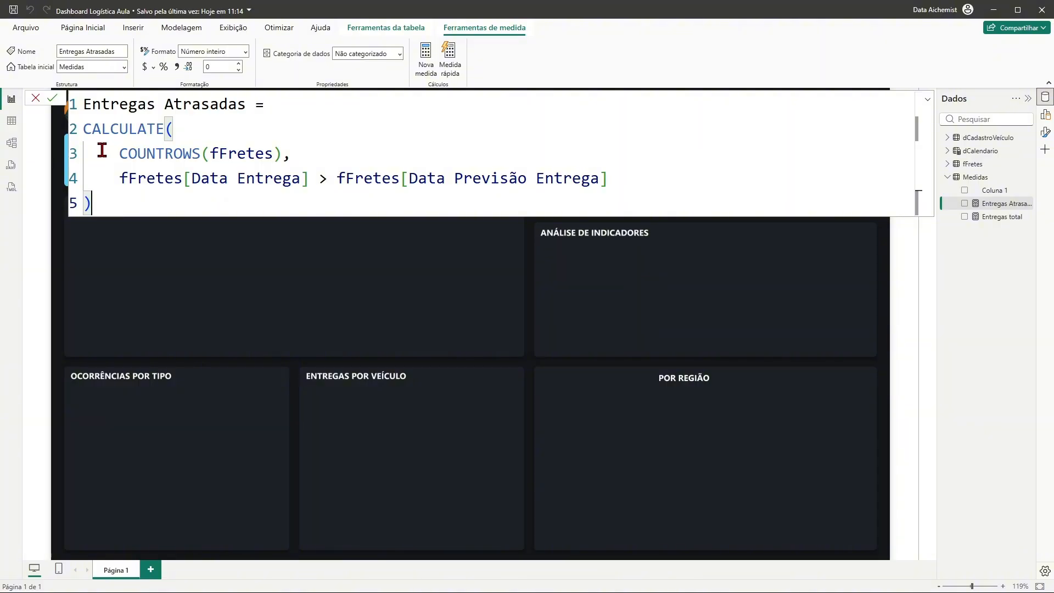
key(Return)
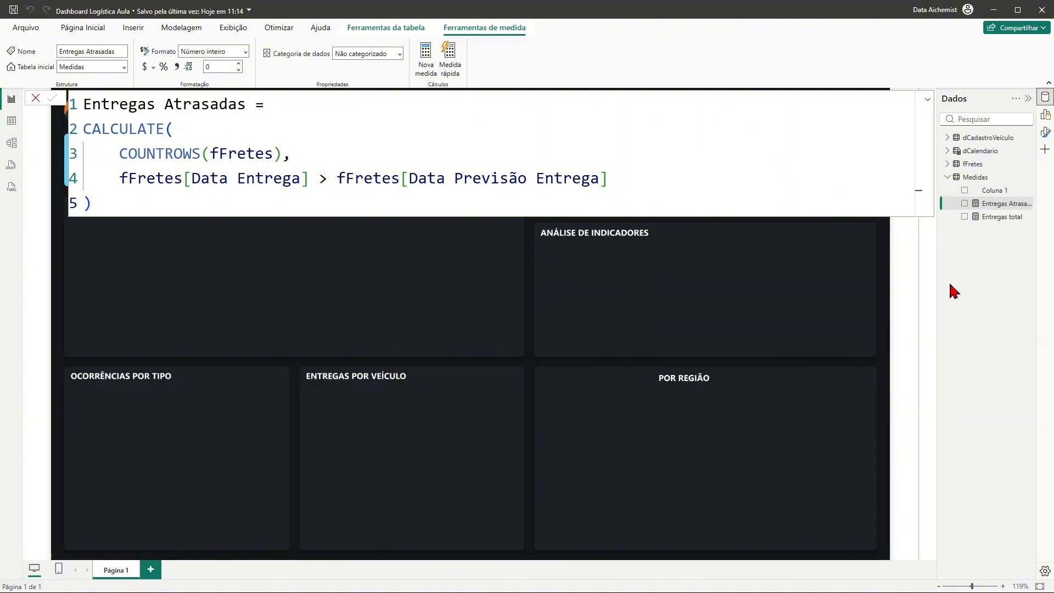
click(268, 301)
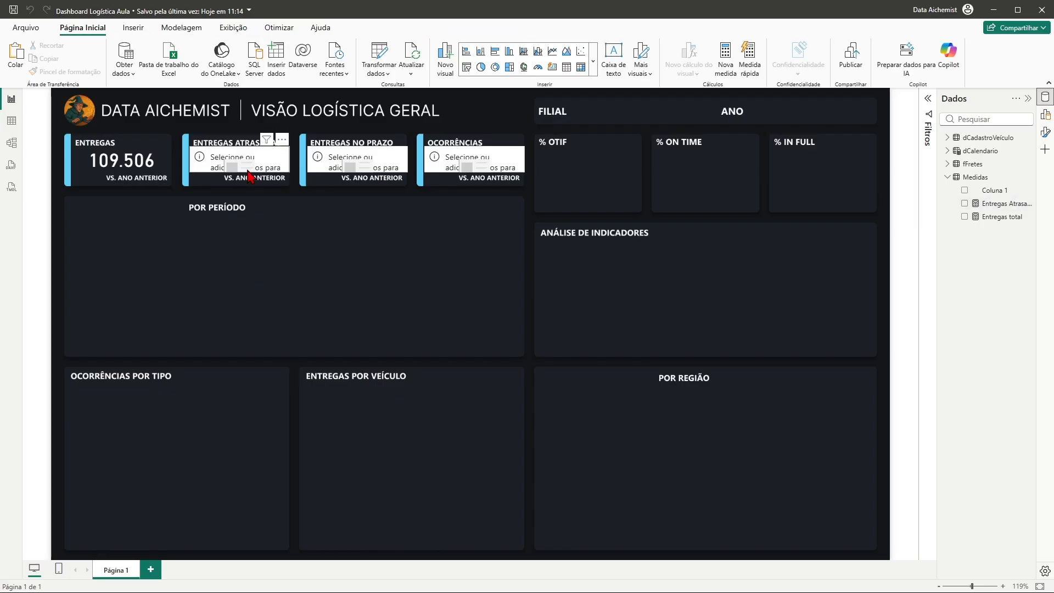
drag(998, 204, 348, 344)
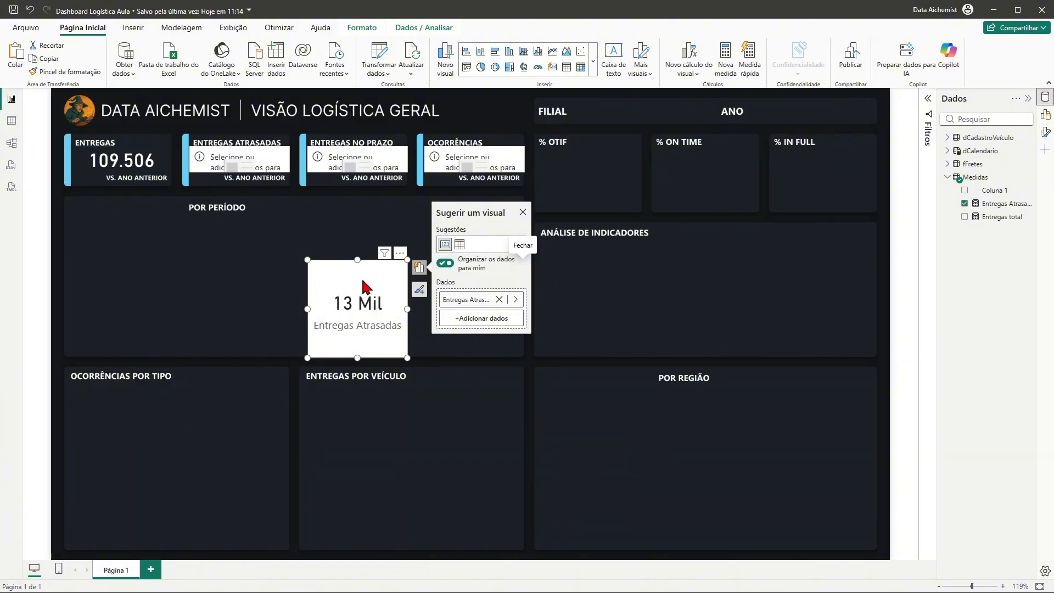
key(Delete)
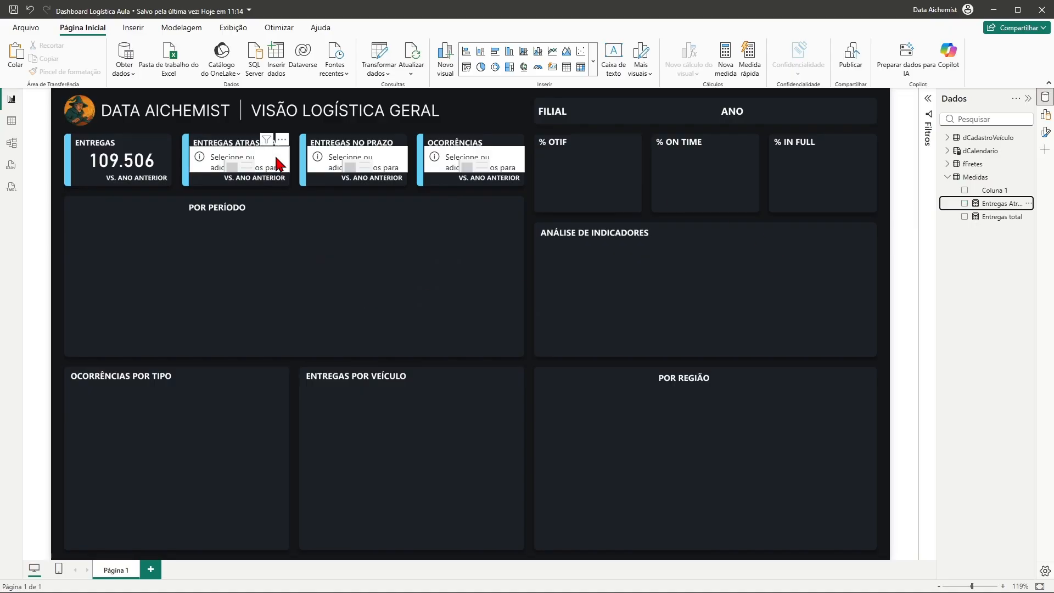
Step: Add the Entregas Atrasadas measure to the ENTREGAS ATRASADAS card and format the measure with a thousands separator
click(279, 162)
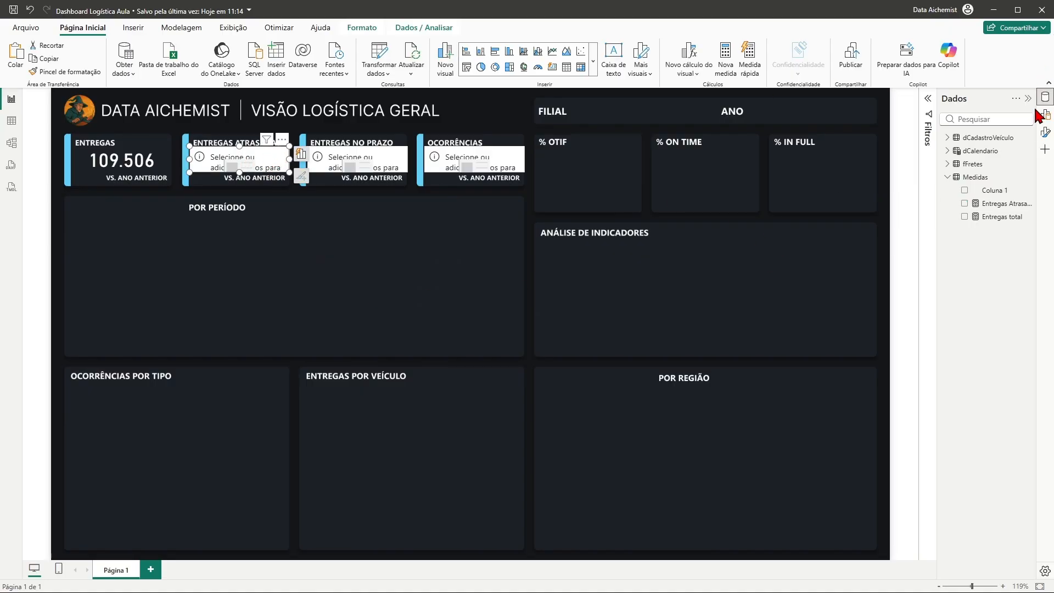
drag(988, 203, 253, 166)
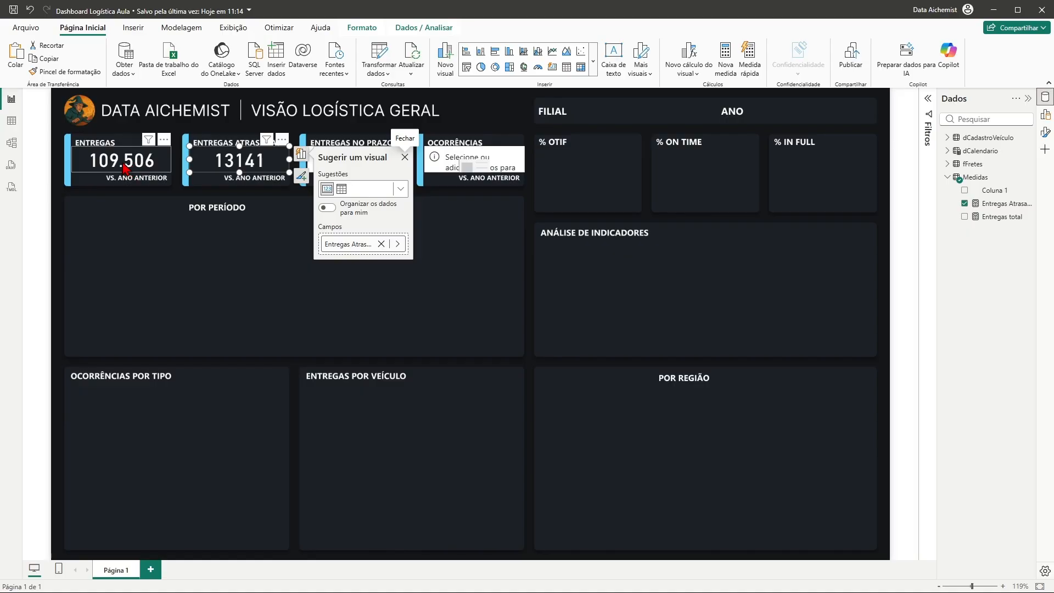
click(1002, 203)
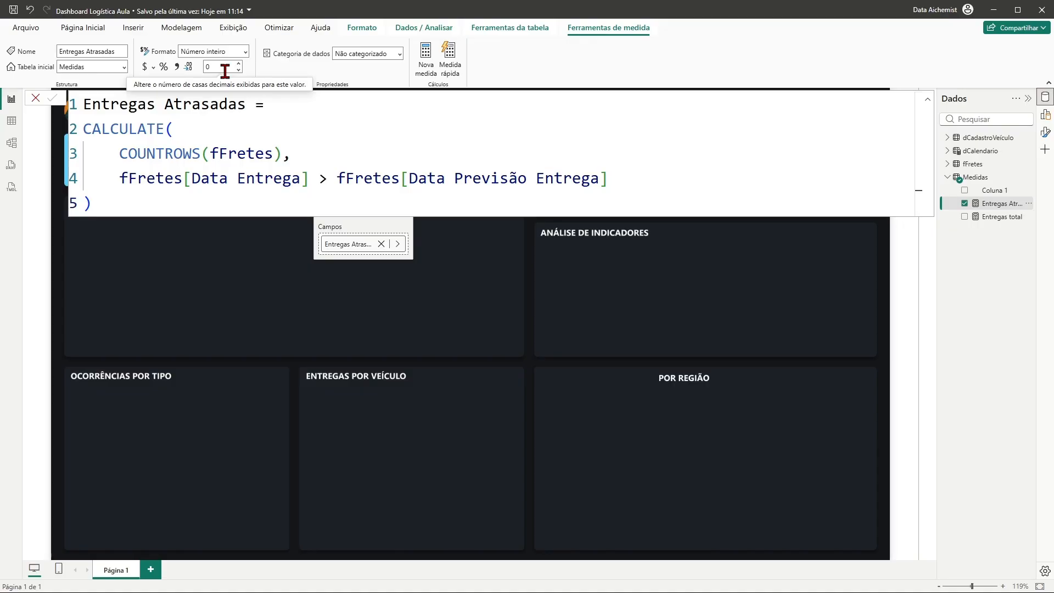
click(177, 68)
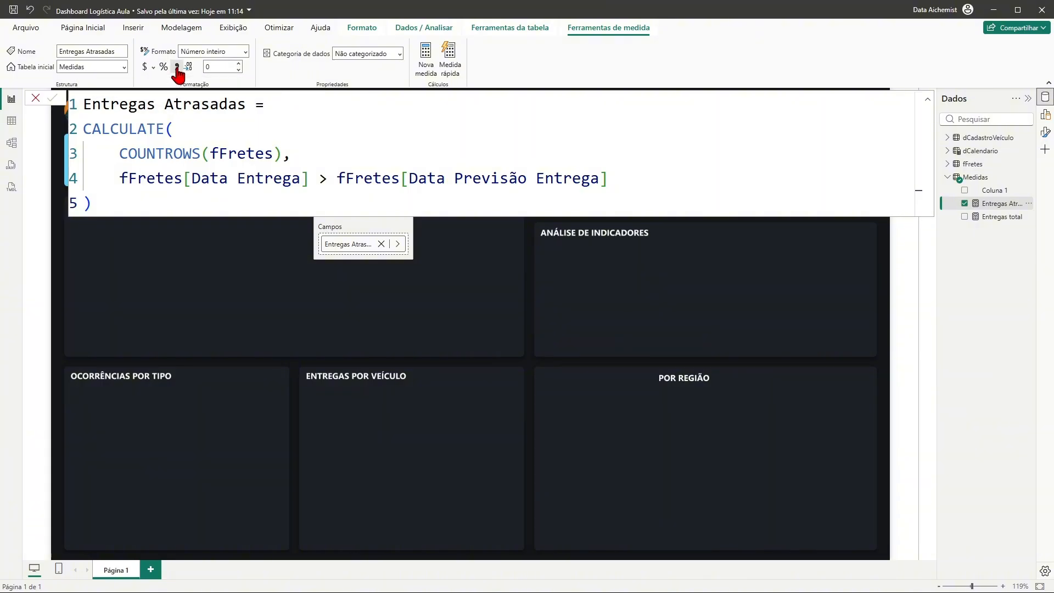
click(331, 316)
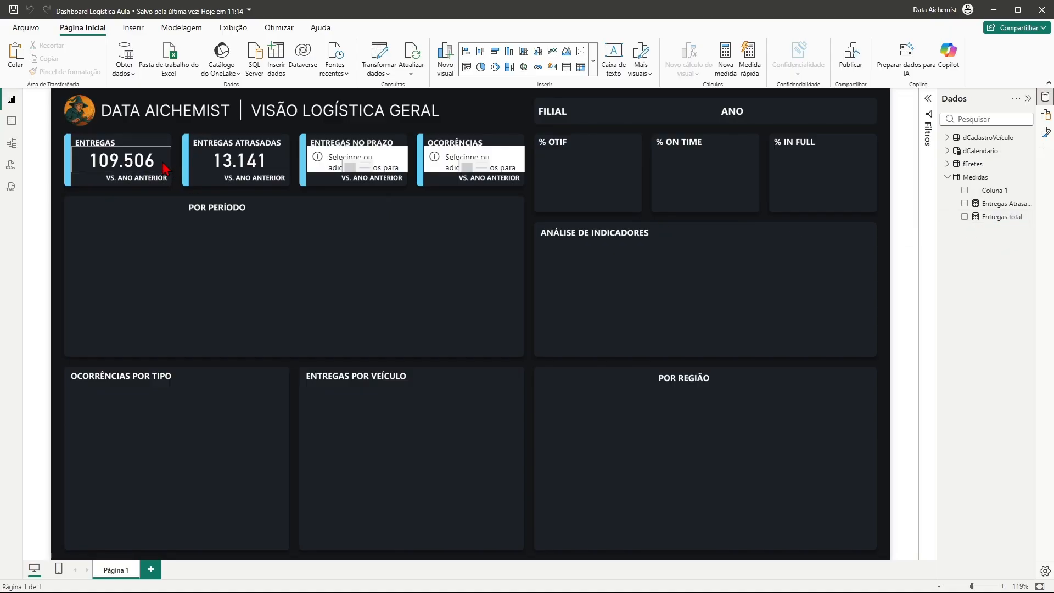
Step: Create the measure Entregas no prazo = [Entregas total] - [Entregas Atrasadas] in the Medidas table
right_click(975, 178)
click(935, 206)
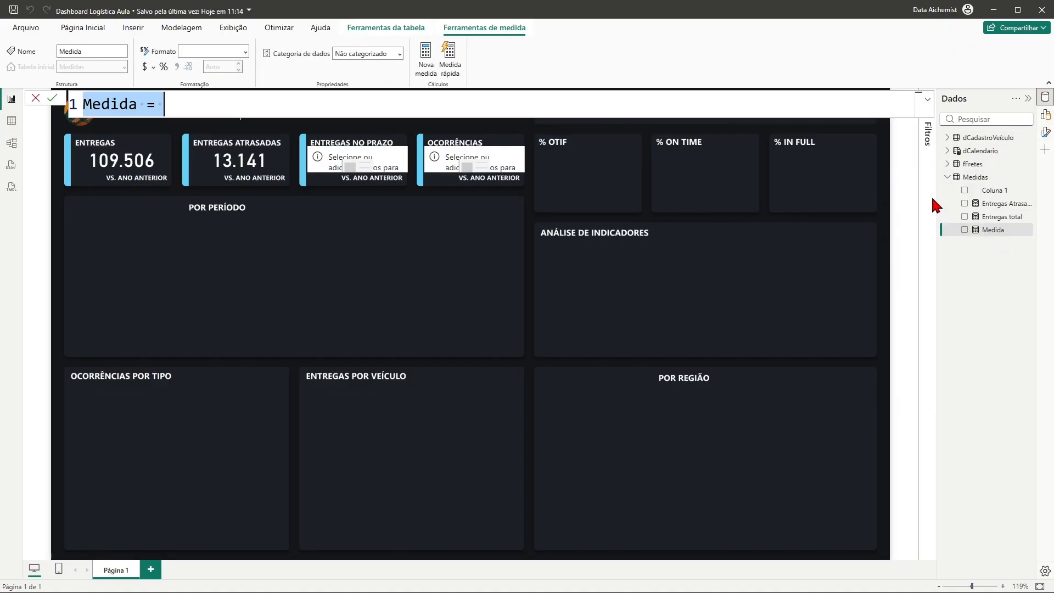
text(E)
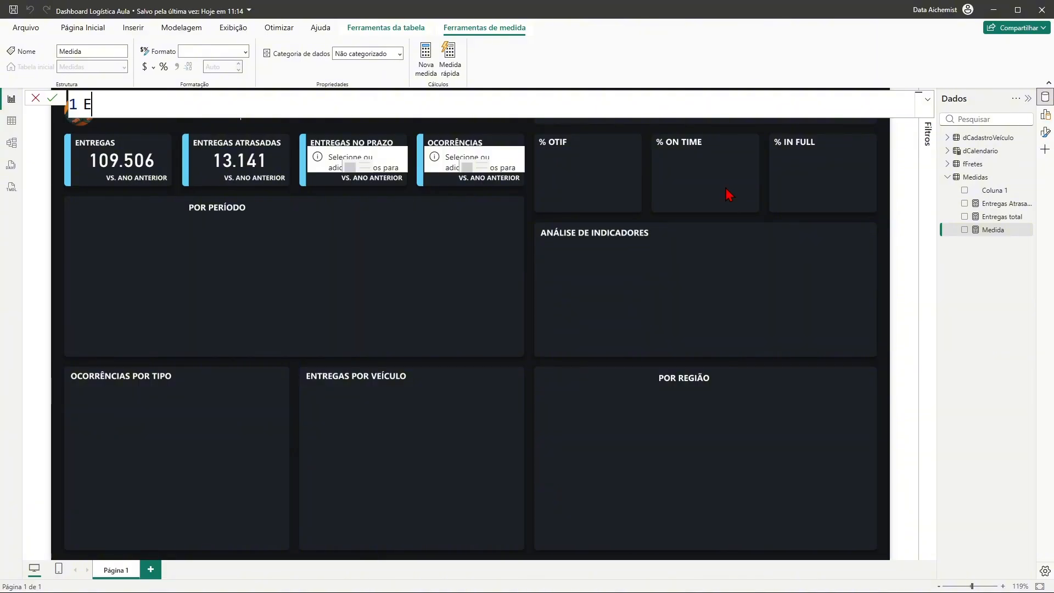
text(ntregas n)
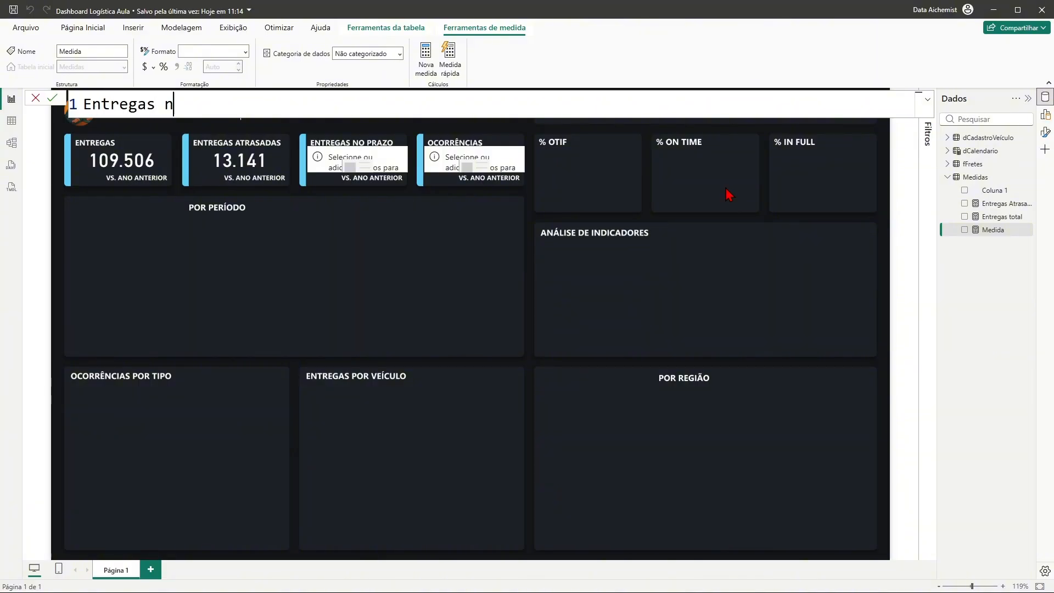
text(o prazo =)
text(entre)
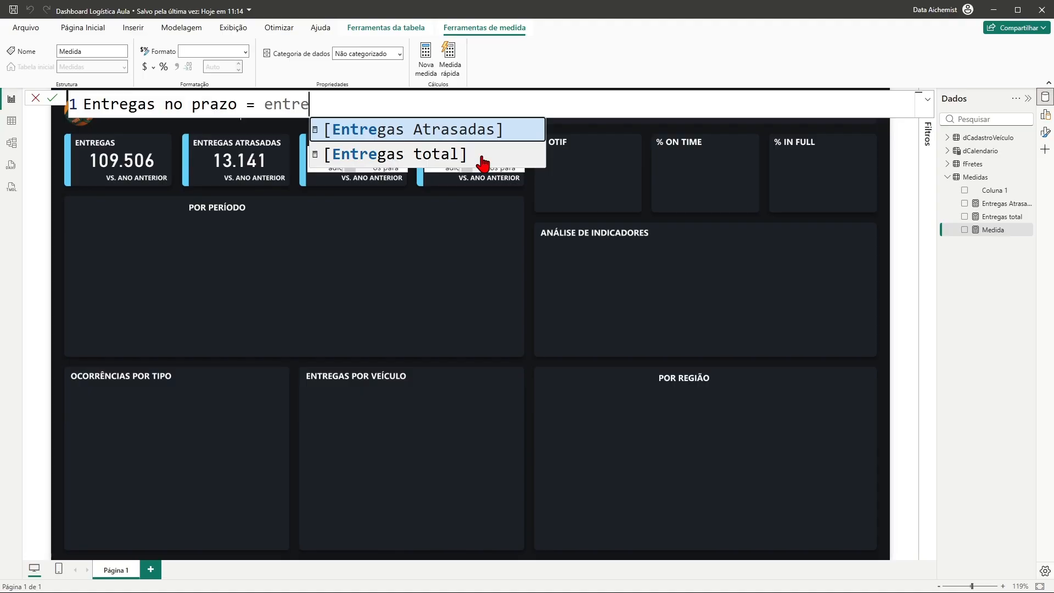
click(454, 160)
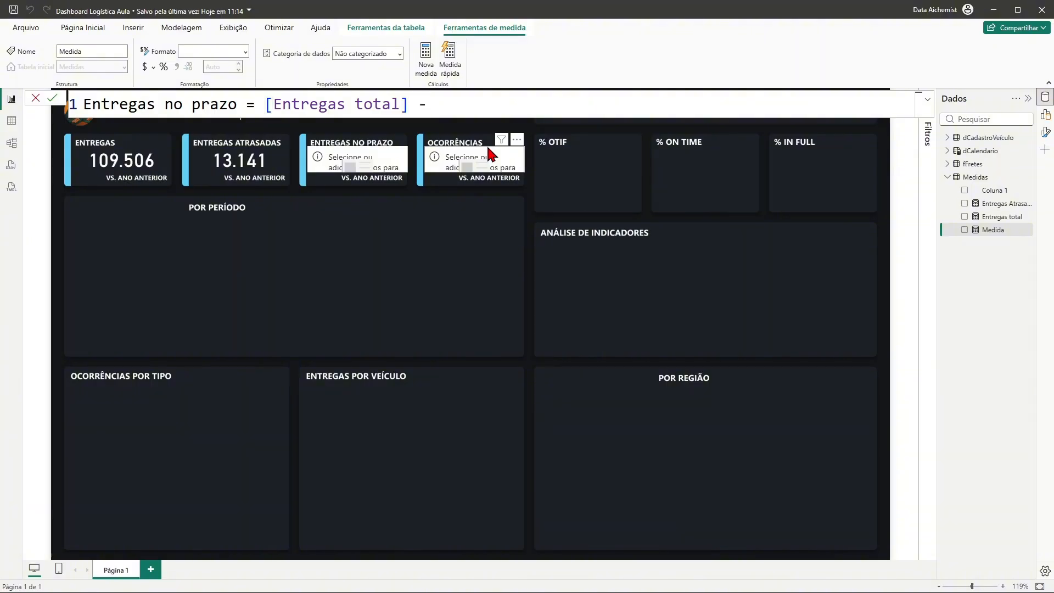
text(- entre)
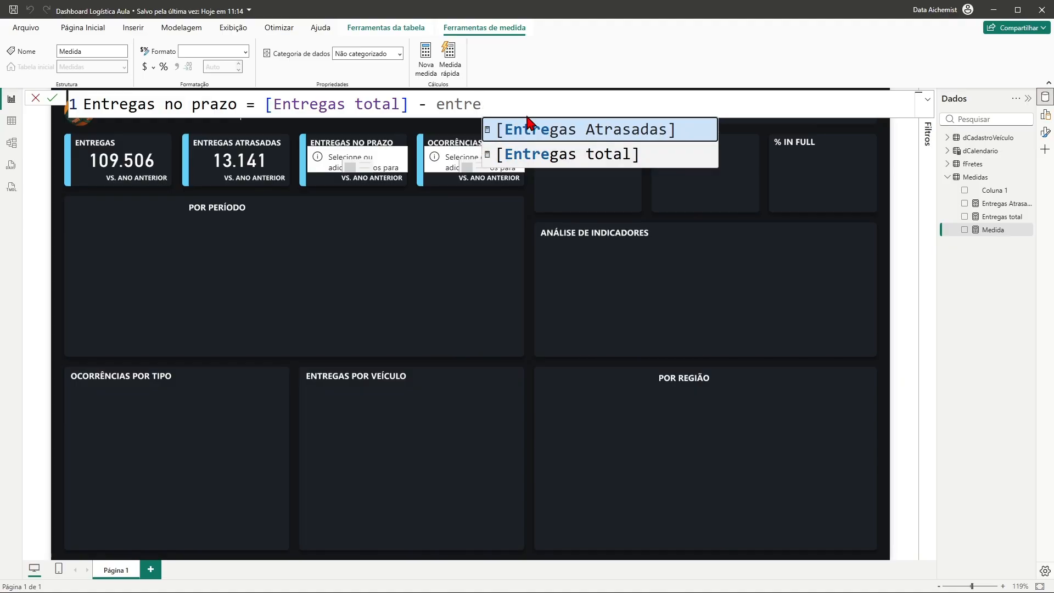
click(528, 125)
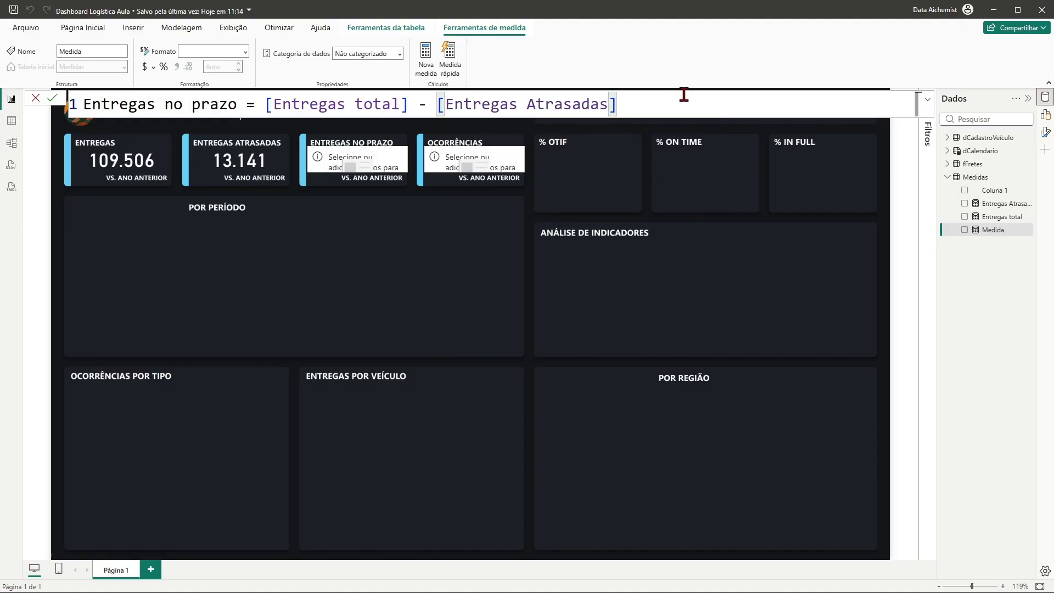
key(Return)
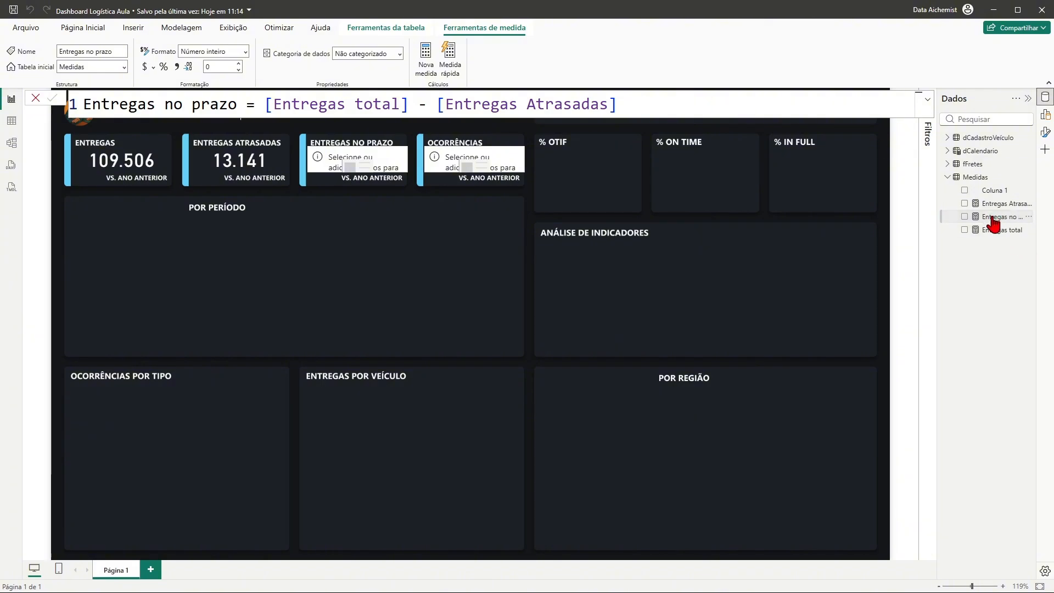
Step: Add the Entregas no prazo measure to the ENTREGAS NO PRAZO card and format the measure with a thousands separator
drag(993, 221, 360, 168)
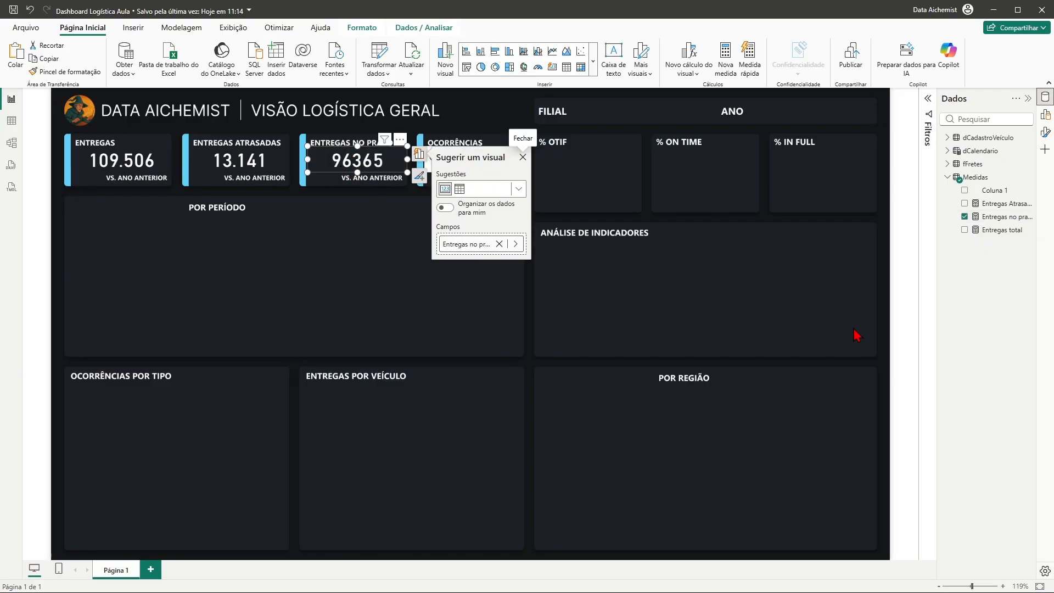
click(998, 221)
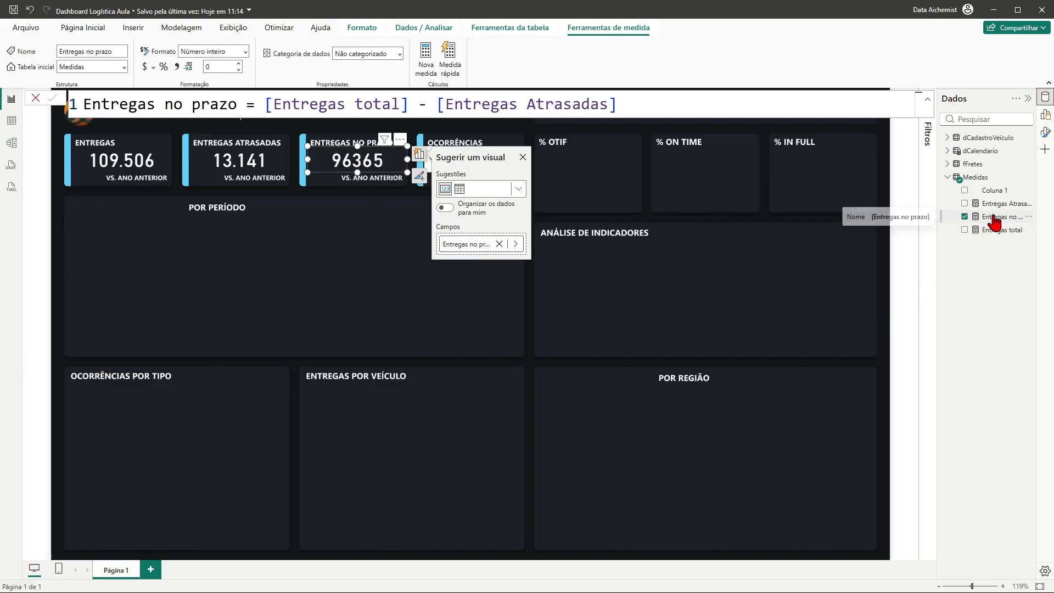
click(176, 67)
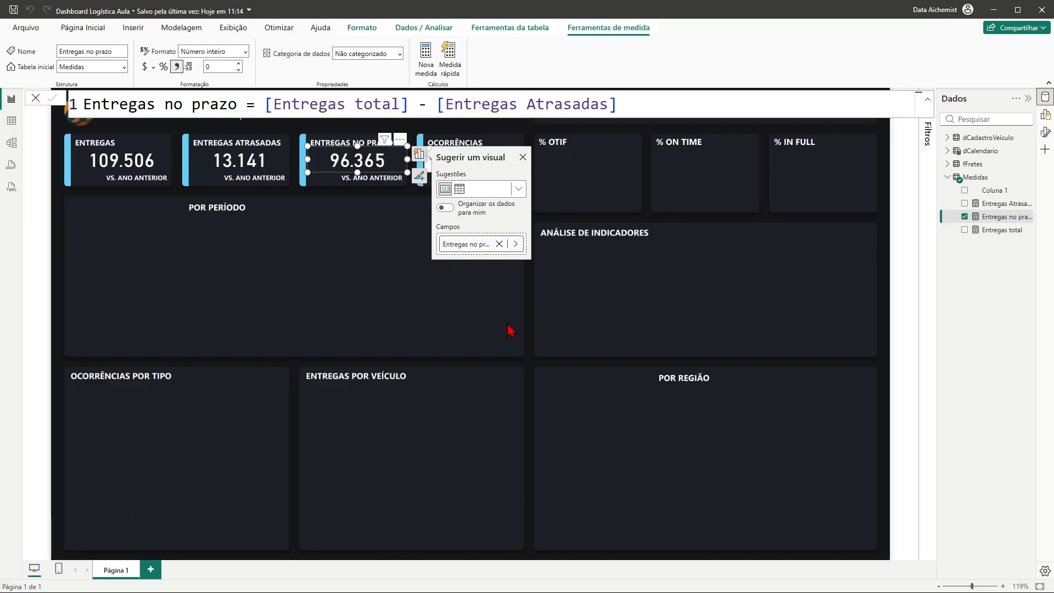
click(468, 312)
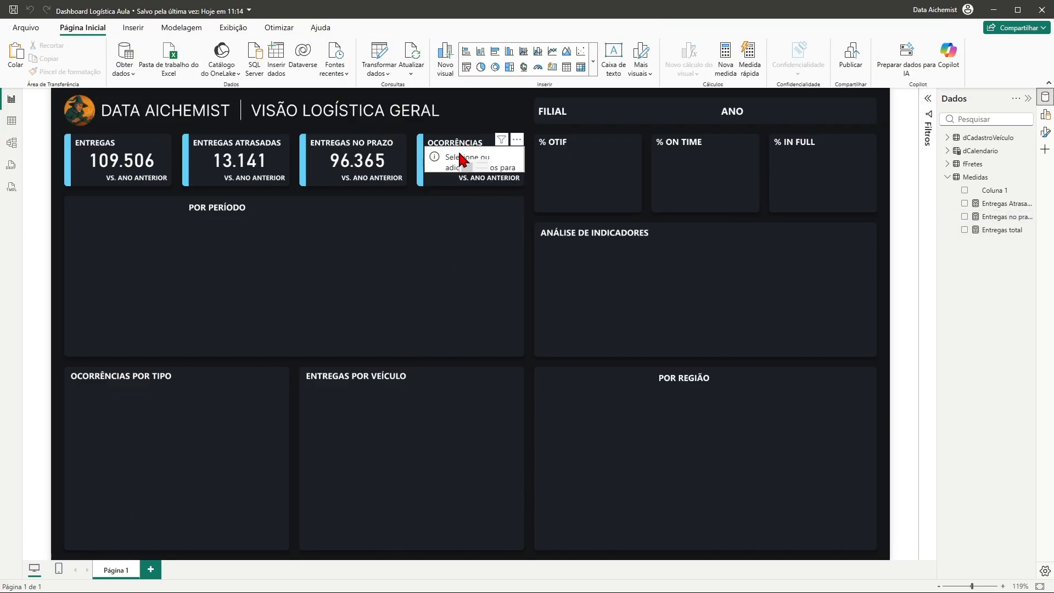
Step: Examine the distinct values of the Ocorrência column in the fFretes table data, leaving it unfiltered, and return to the report view
right_click(988, 180)
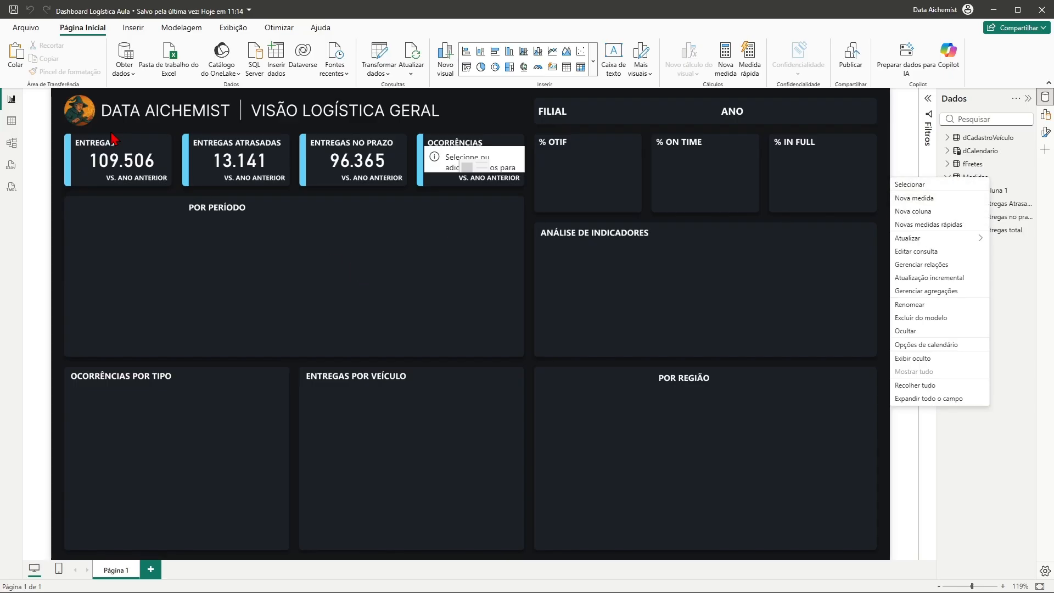
click(12, 127)
click(11, 123)
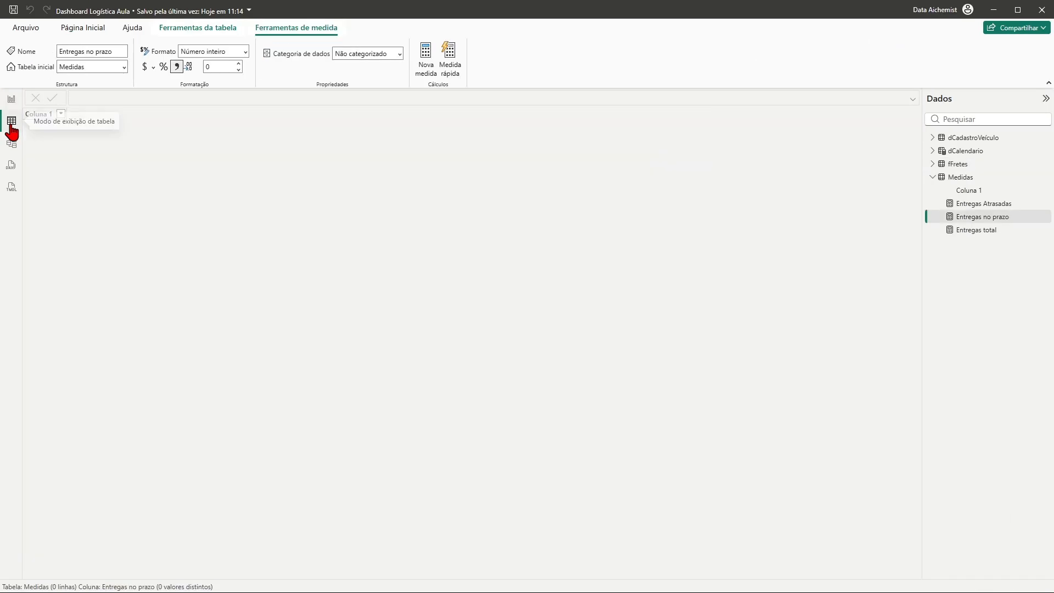
click(975, 163)
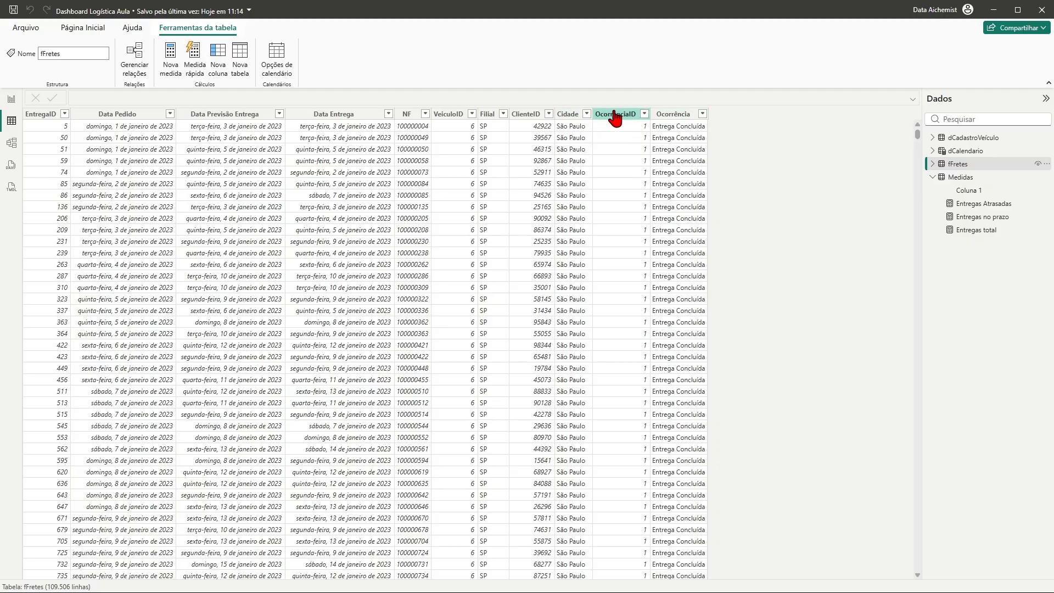
click(680, 113)
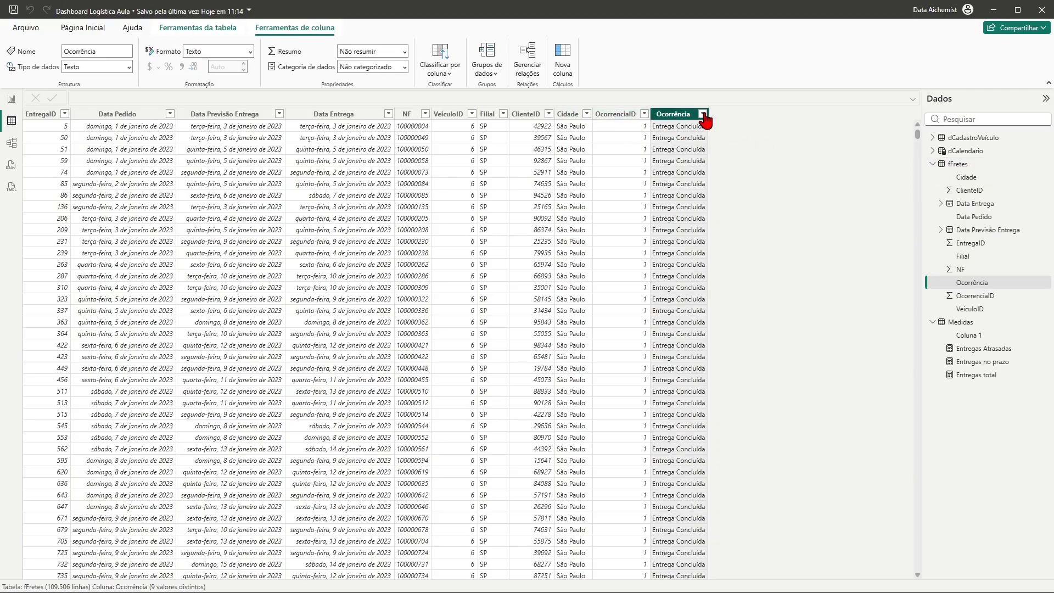
click(702, 114)
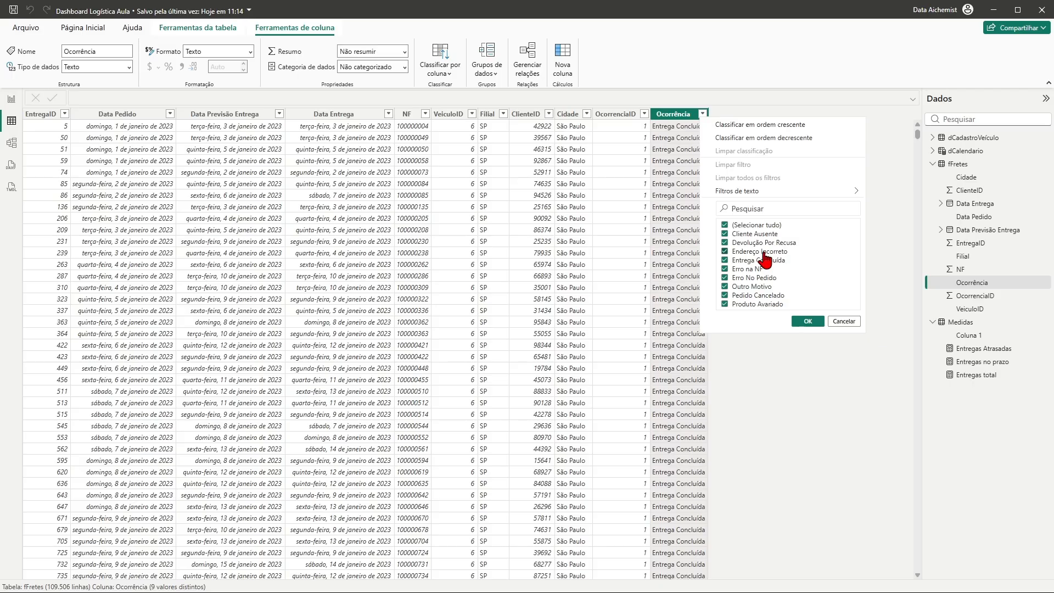
click(844, 322)
click(13, 103)
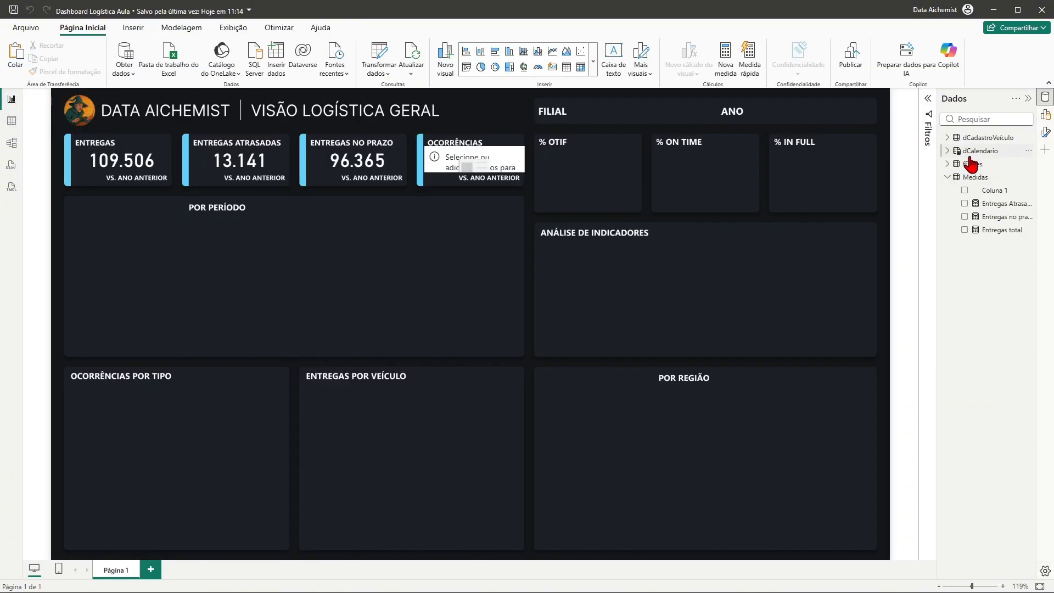
Step: Start a new measure named Ocorrencias in the Medidas table, opening CALCULATE( on its second line with an indented line below
right_click(975, 182)
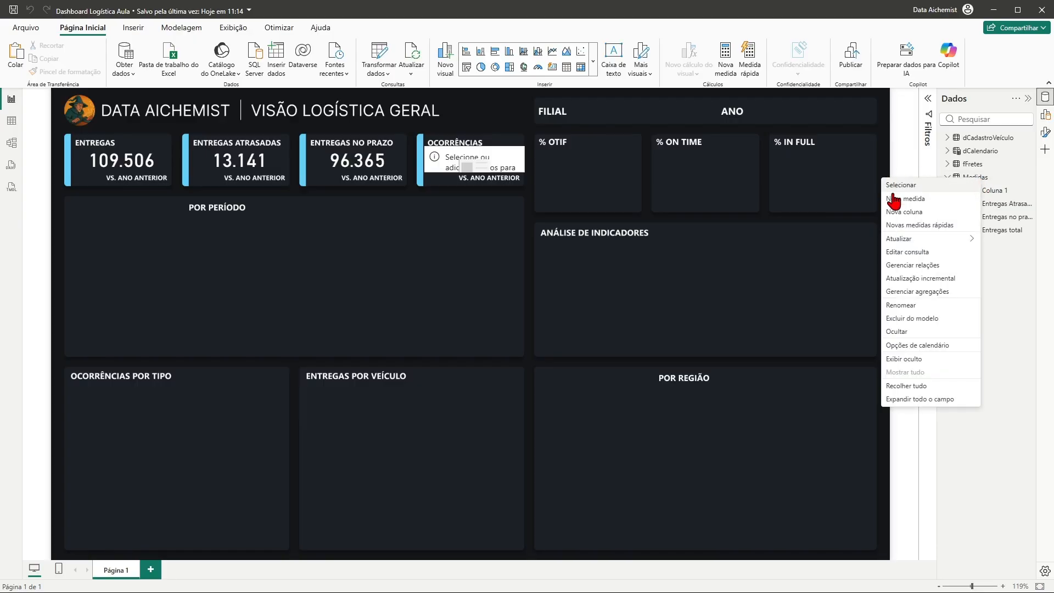
key(Escape)
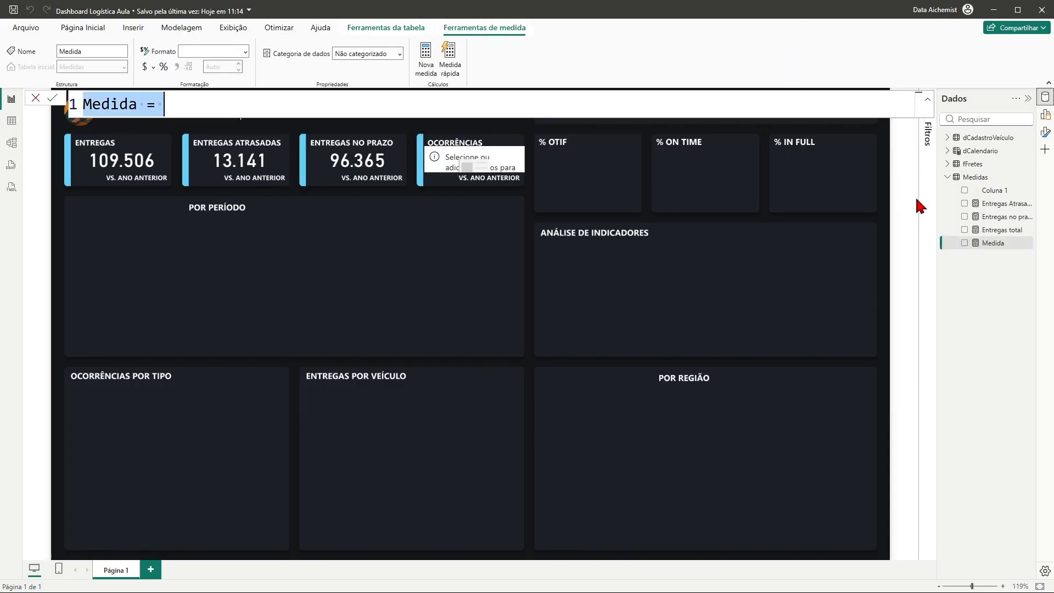
text(Oco)
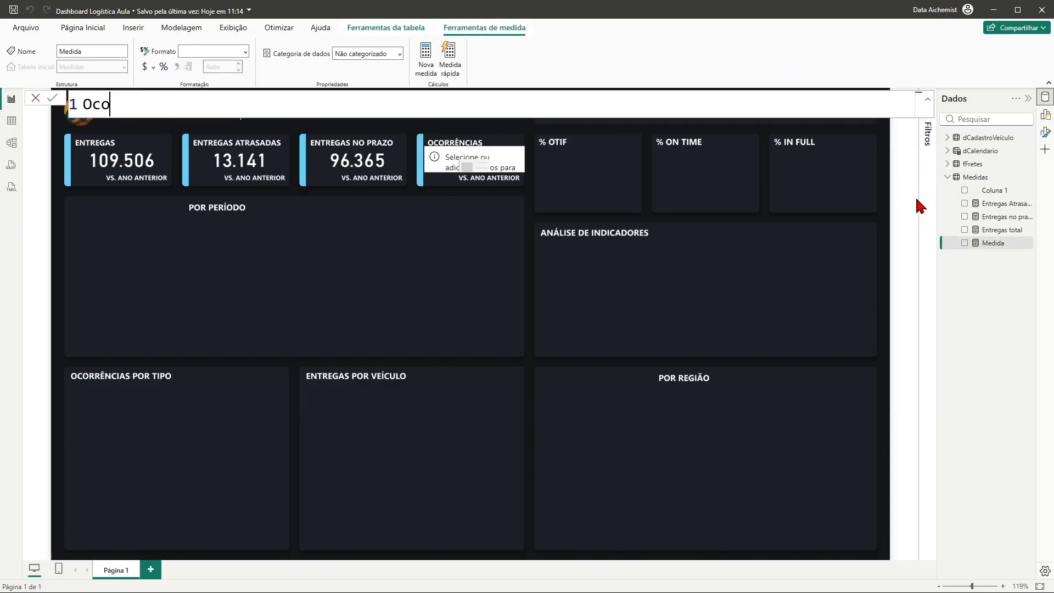
text(rrencias =)
key(shift+Return)
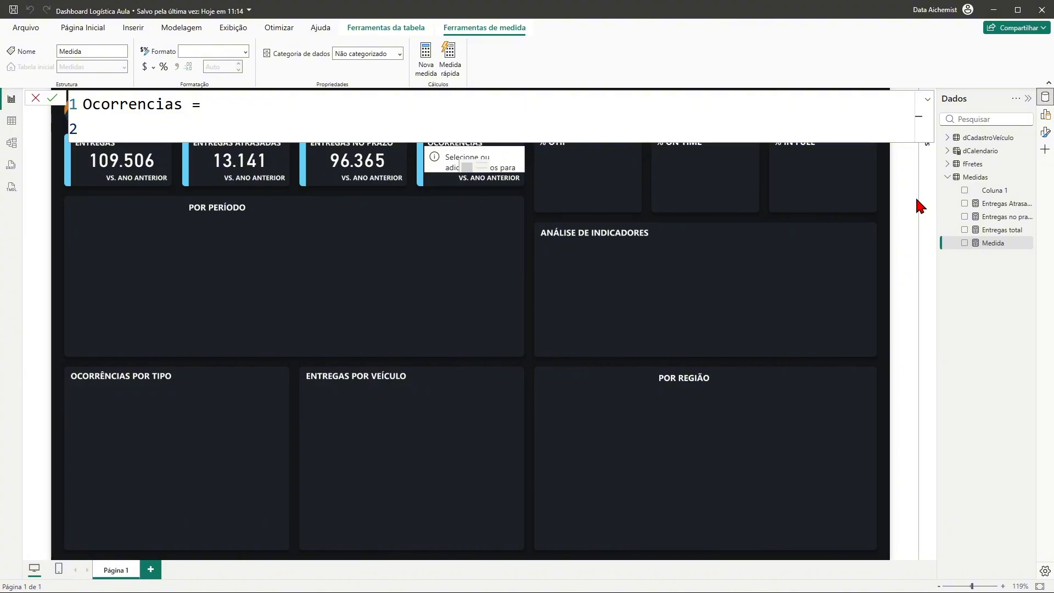
text(calc)
key(Tab)
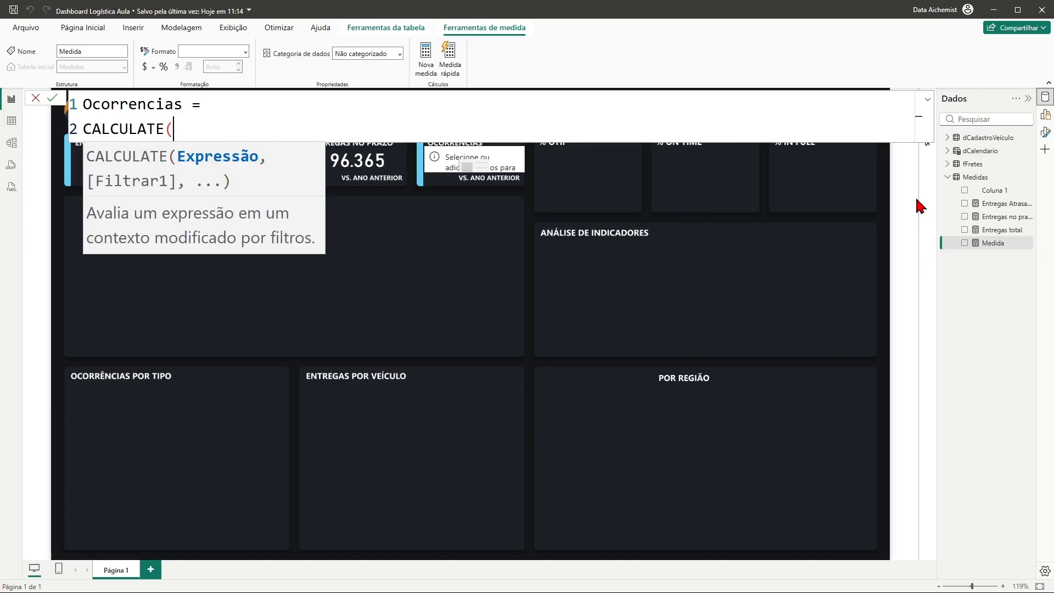
key(shift+Return)
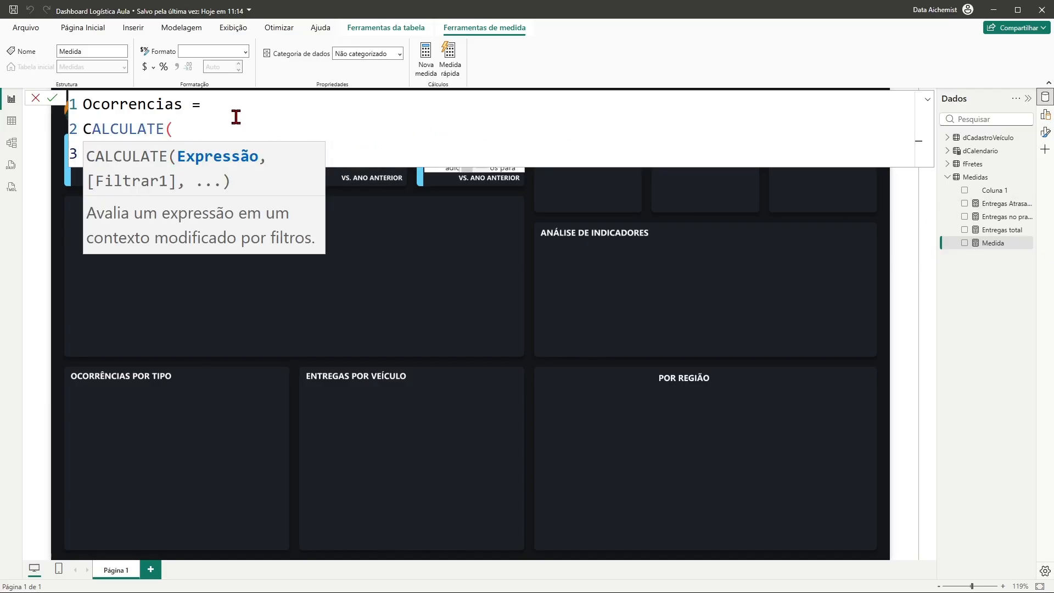
click(175, 137)
click(177, 152)
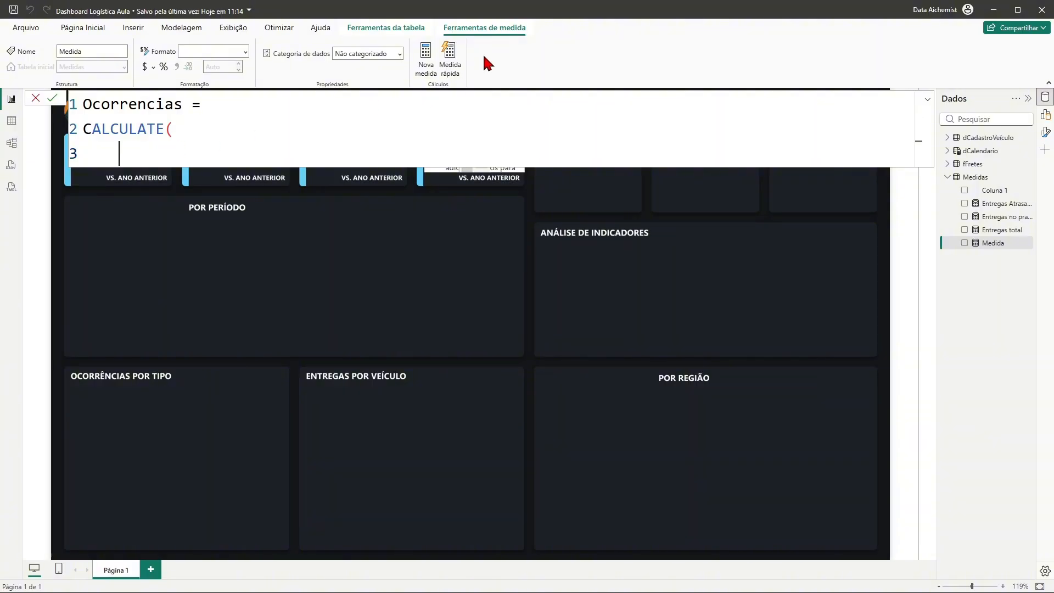
Step: Enter COUNTROWS(fFretes), as the expression inside CALCULATE and start a new line below it
text(cou)
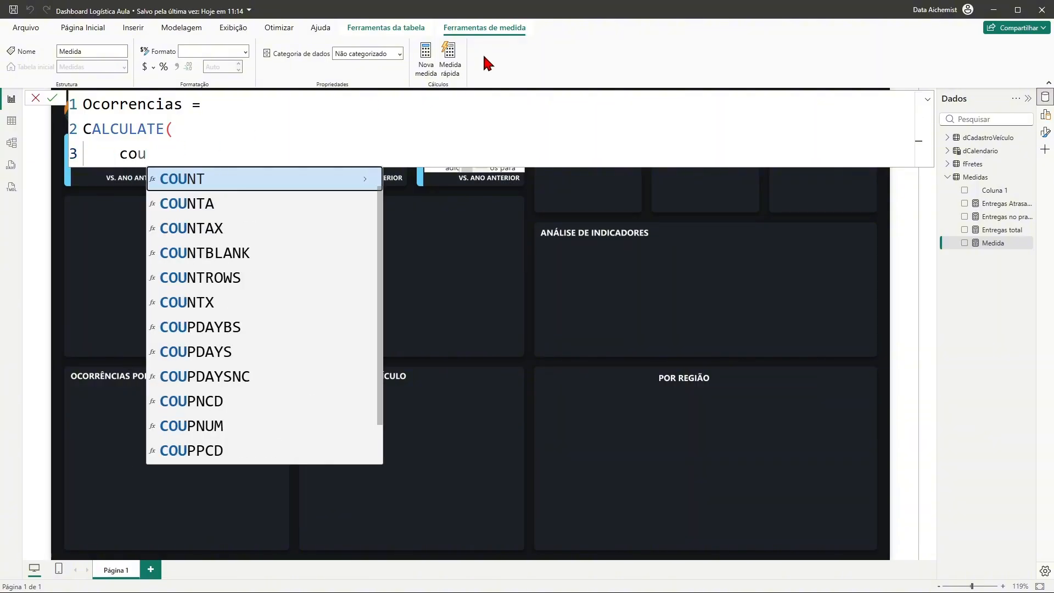
click(233, 278)
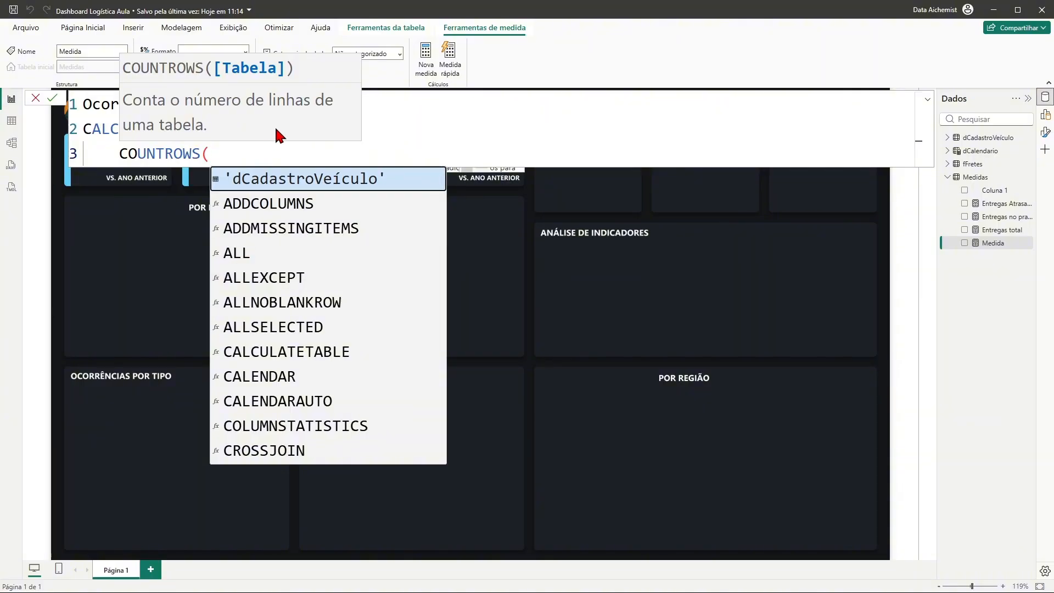
text(f)
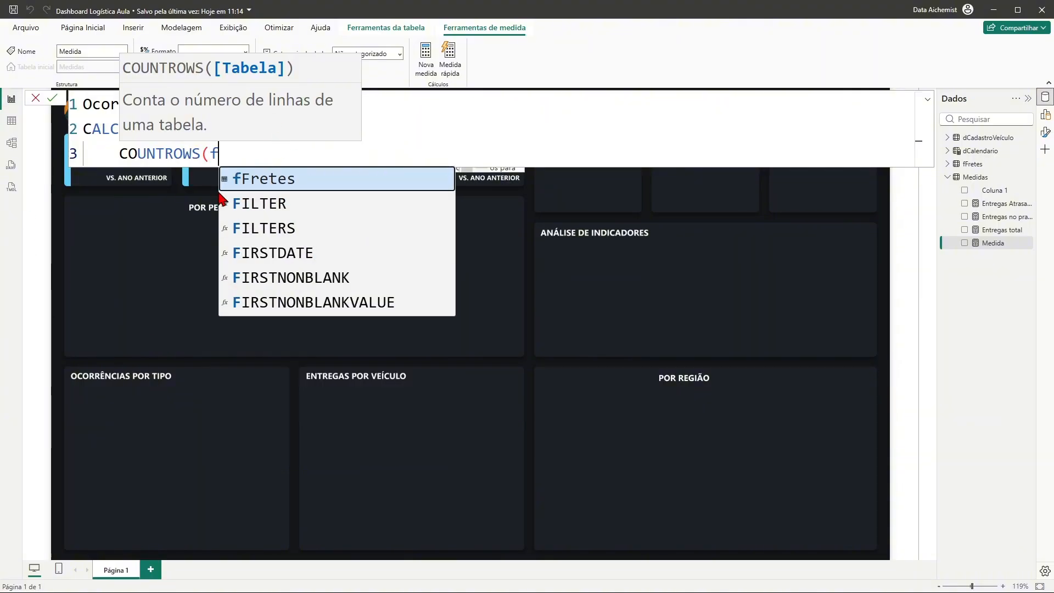
click(269, 188)
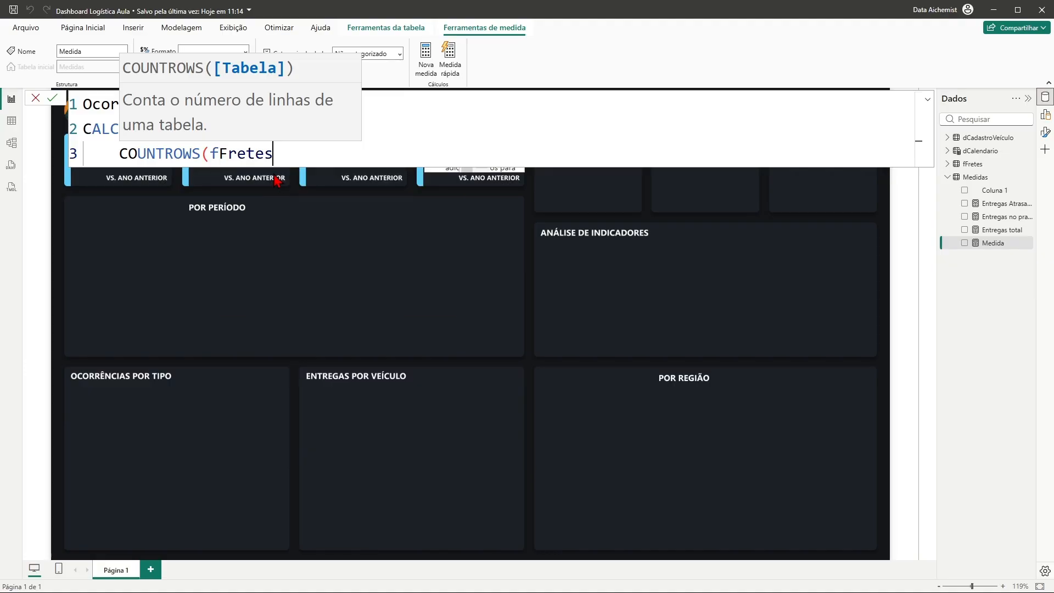
text(),)
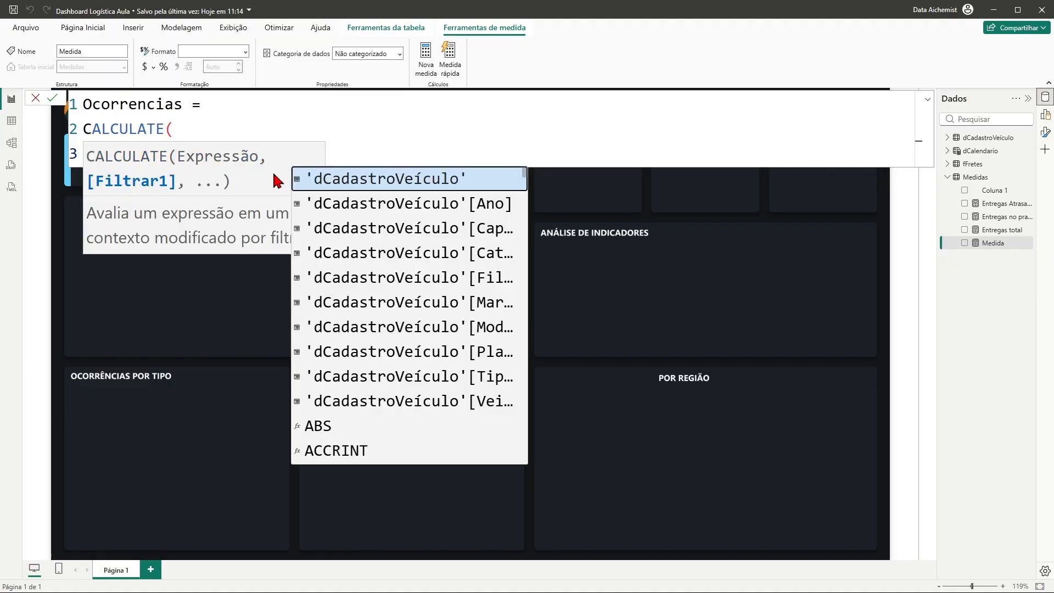
key(Escape)
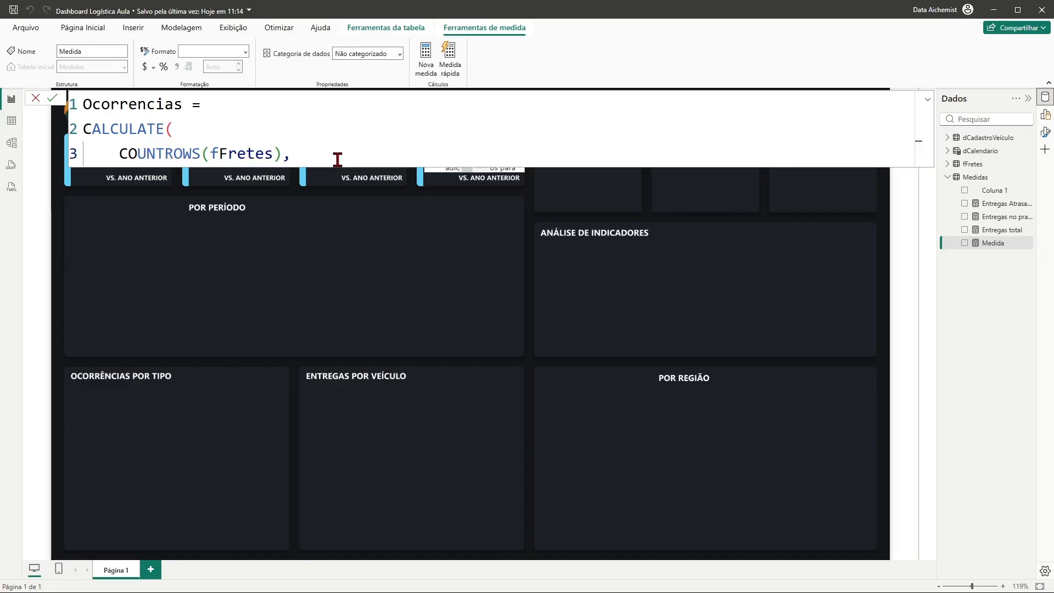
key(shift+Return)
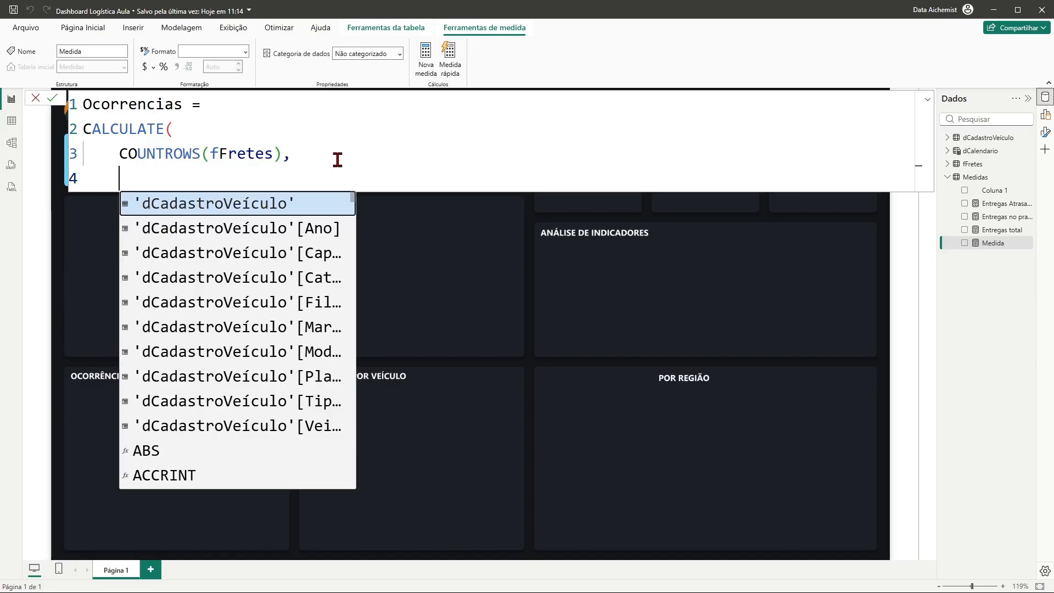
Step: Add a KEEPFILTERS filter on the fFretes[Ocorrência] column as the second argument of CALCULATE in the Ocorrencias measure
text(ke)
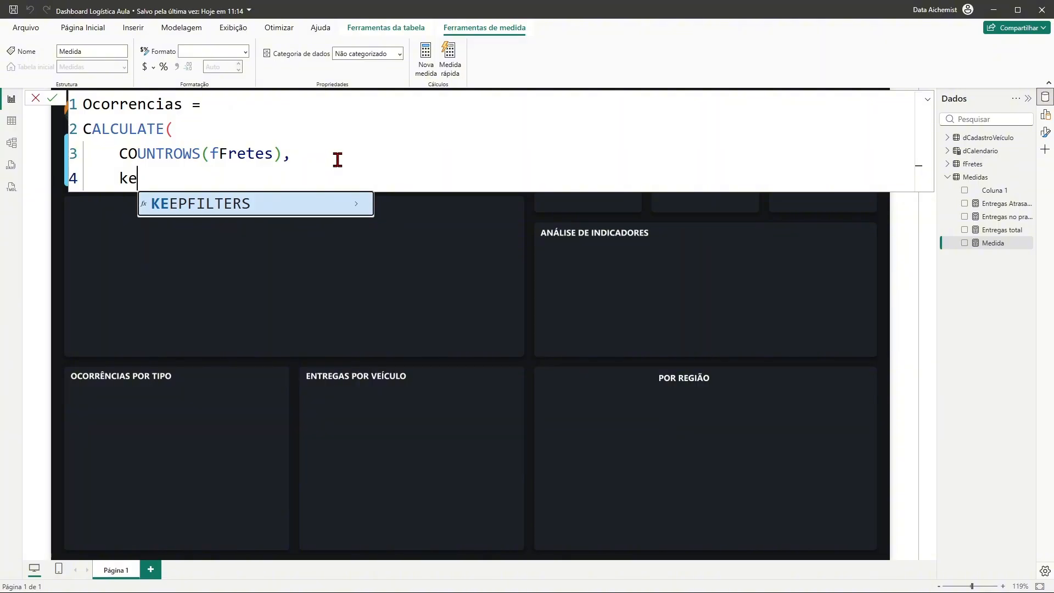
key(Tab)
click(397, 161)
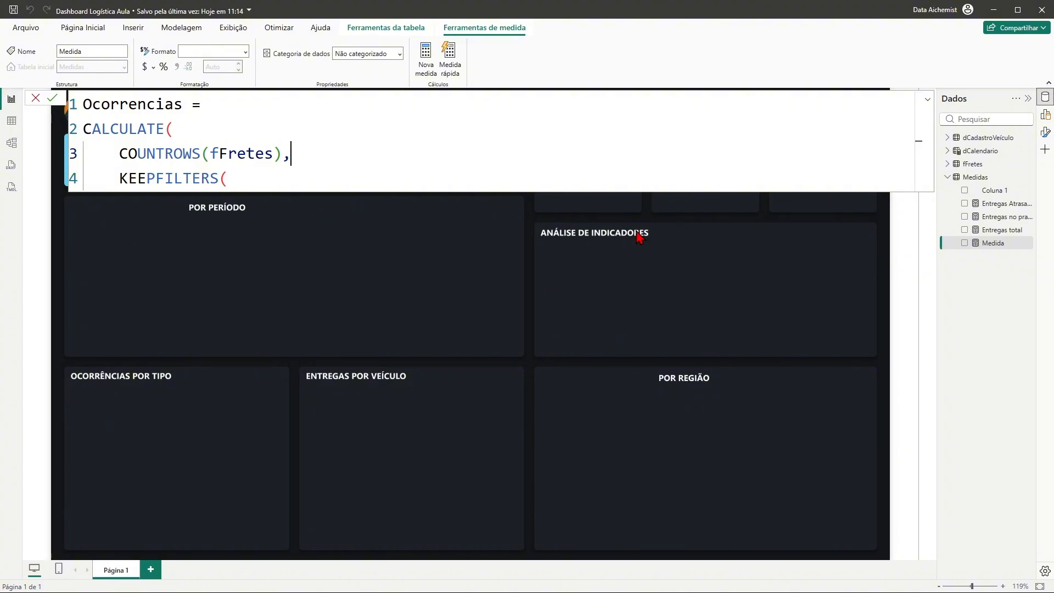
click(242, 180)
text(ff)
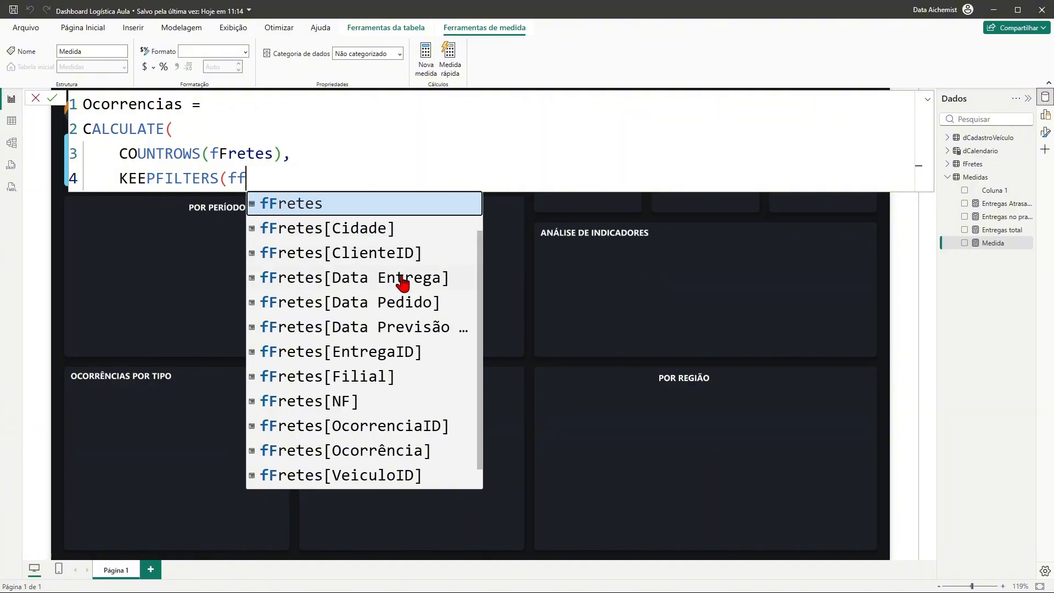
click(349, 453)
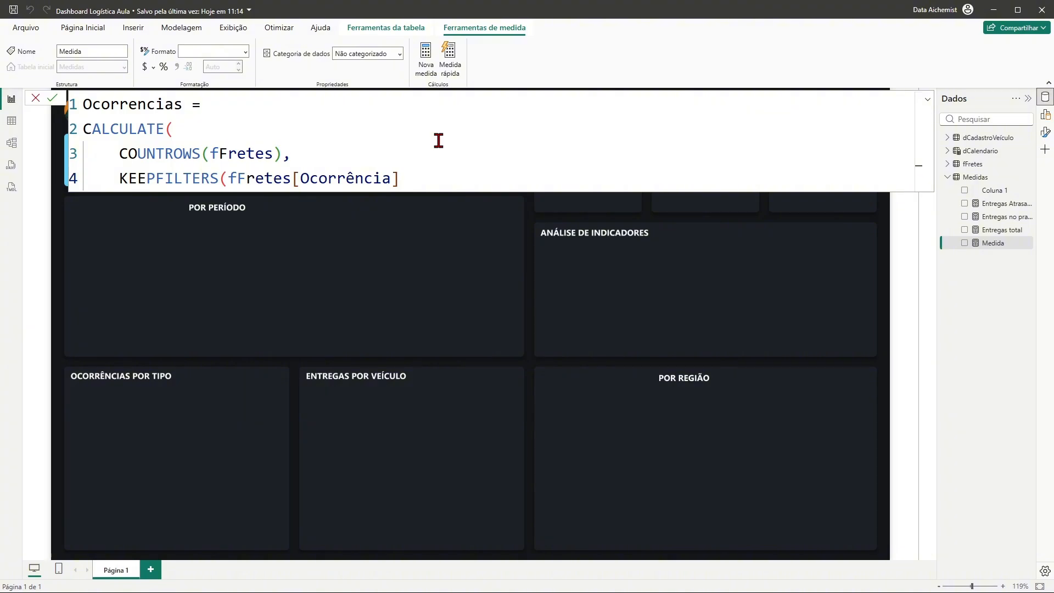
Step: Complete the filter condition with <> "Entrega Concluída", close KEEPFILTERS and, on a new line, CALCULATE, and commit the Ocorrencias measure
text(<>)
text("Entrega )
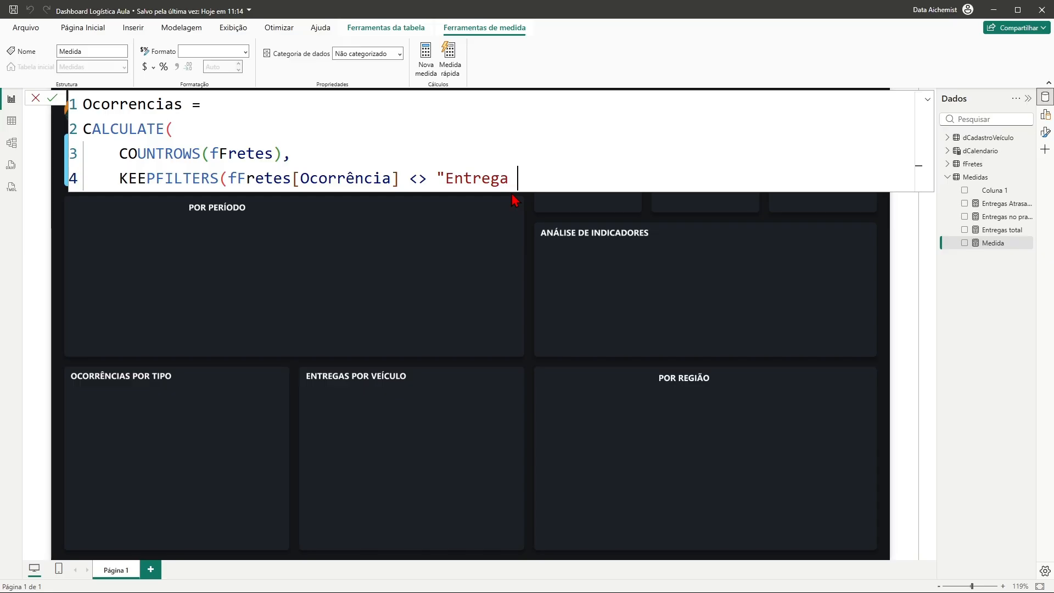
text(Concluída)
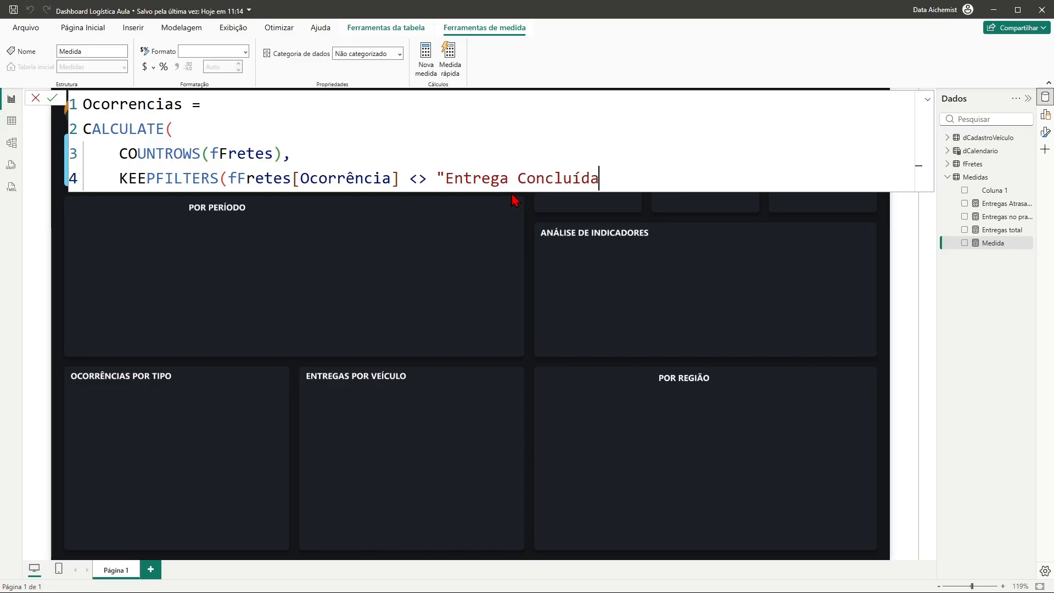
text(")
text())
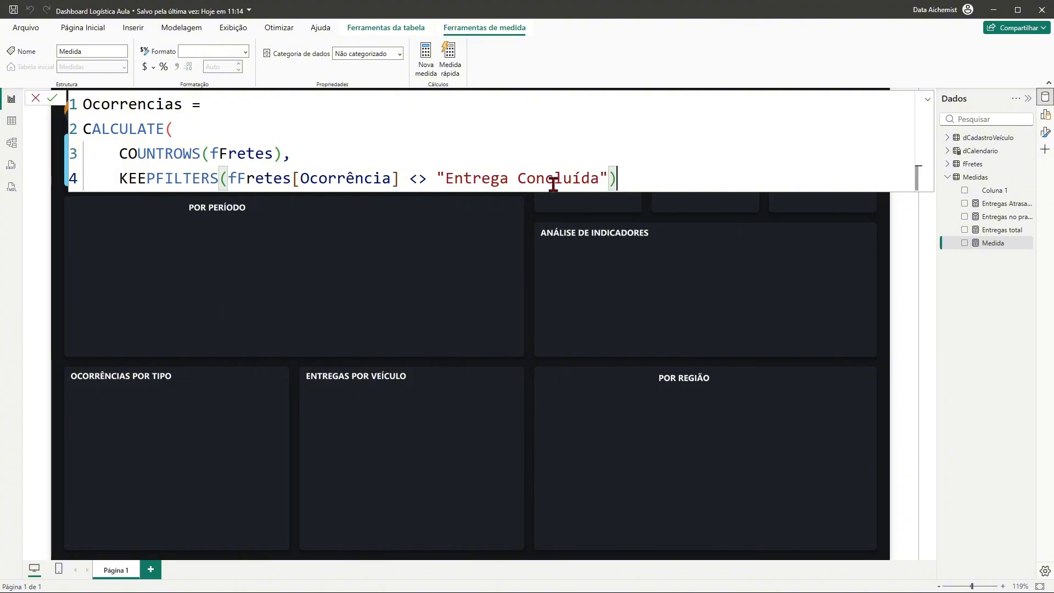
key(shift+Return)
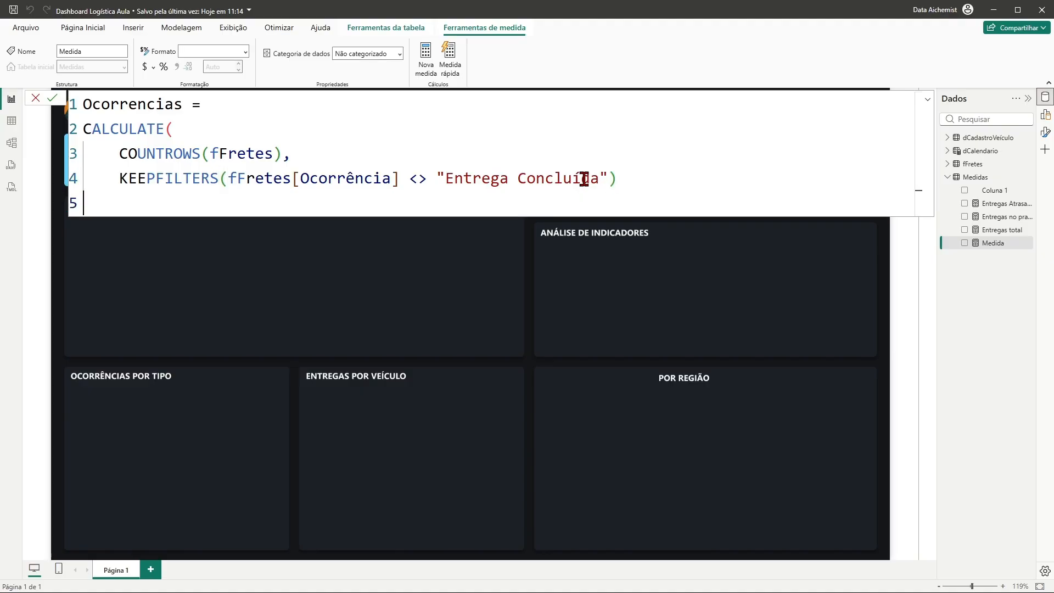
text())
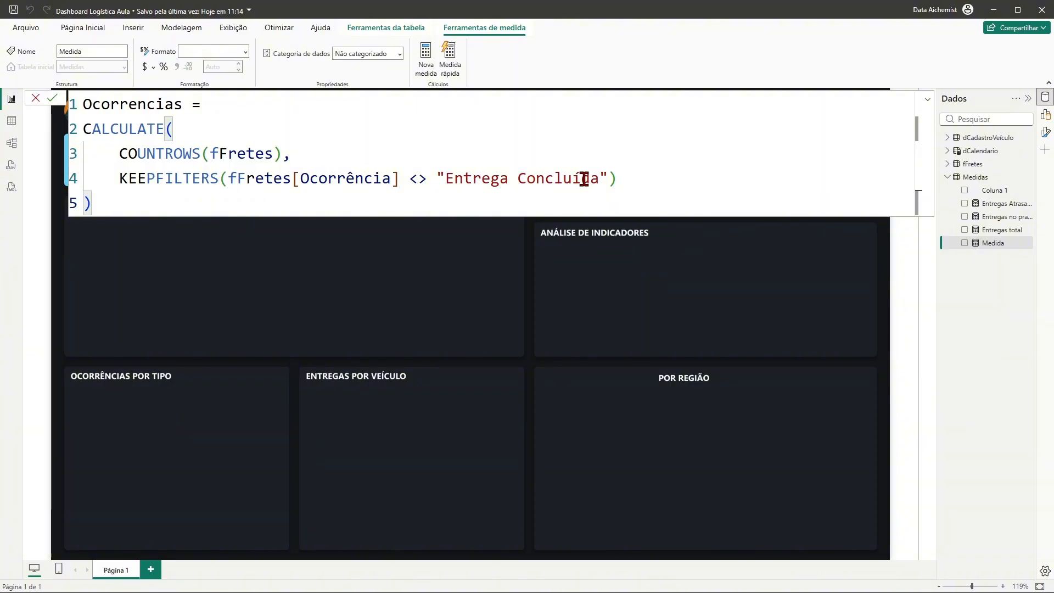
key(Return)
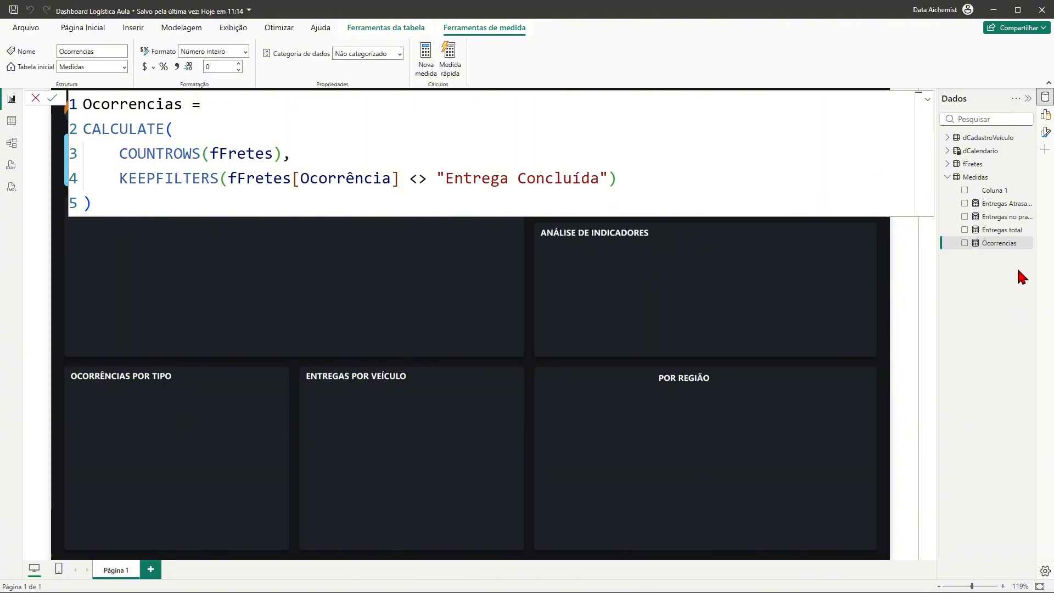
Step: Add the Ocorrencias measure to the OCORRÊNCIAS card and format the measure with a thousands separator
click(723, 269)
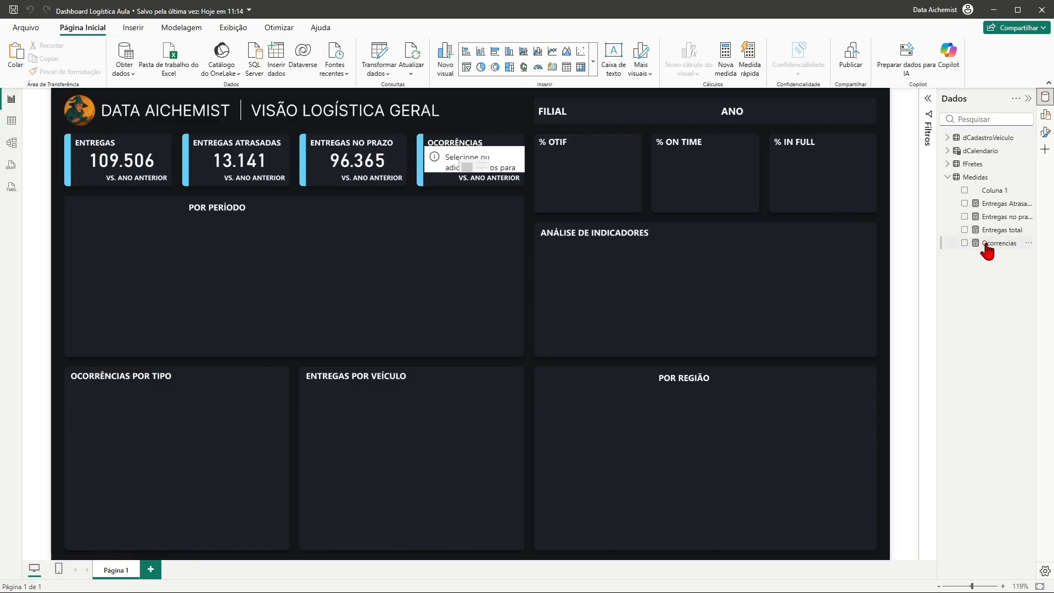
drag(995, 247, 484, 165)
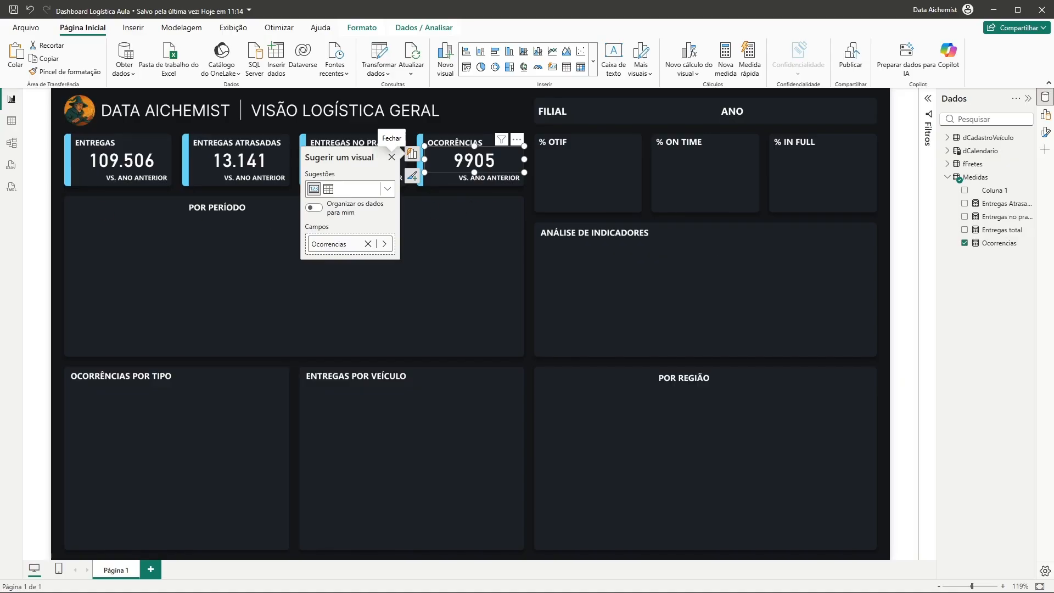
click(994, 246)
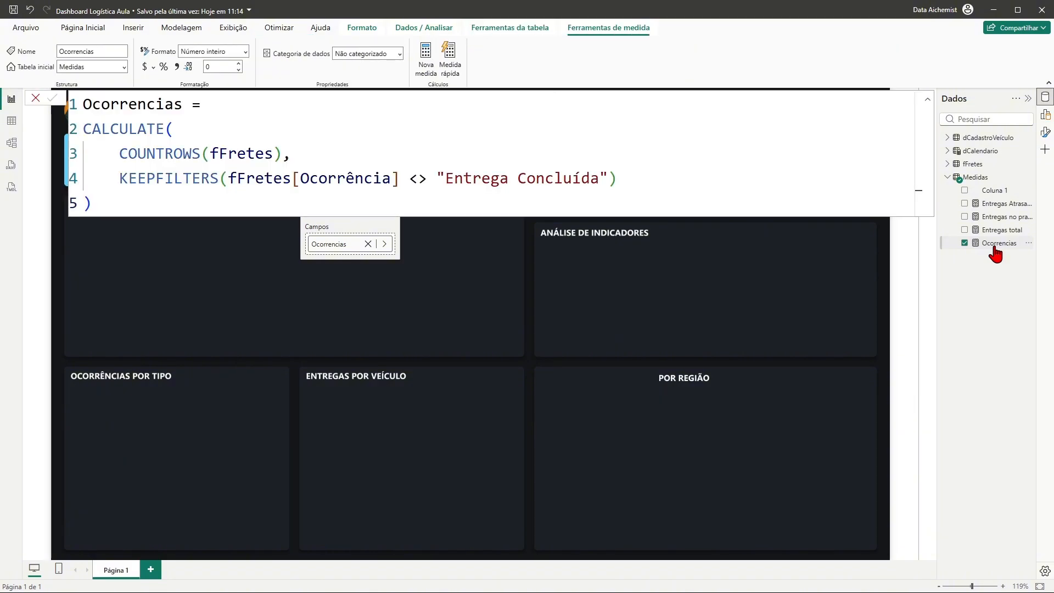
click(179, 68)
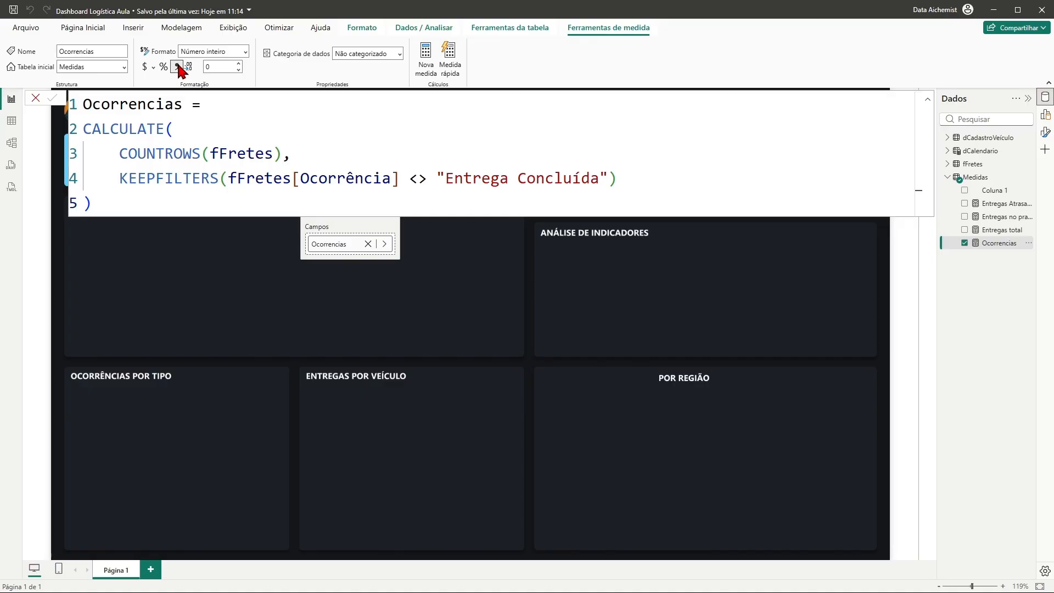
click(440, 282)
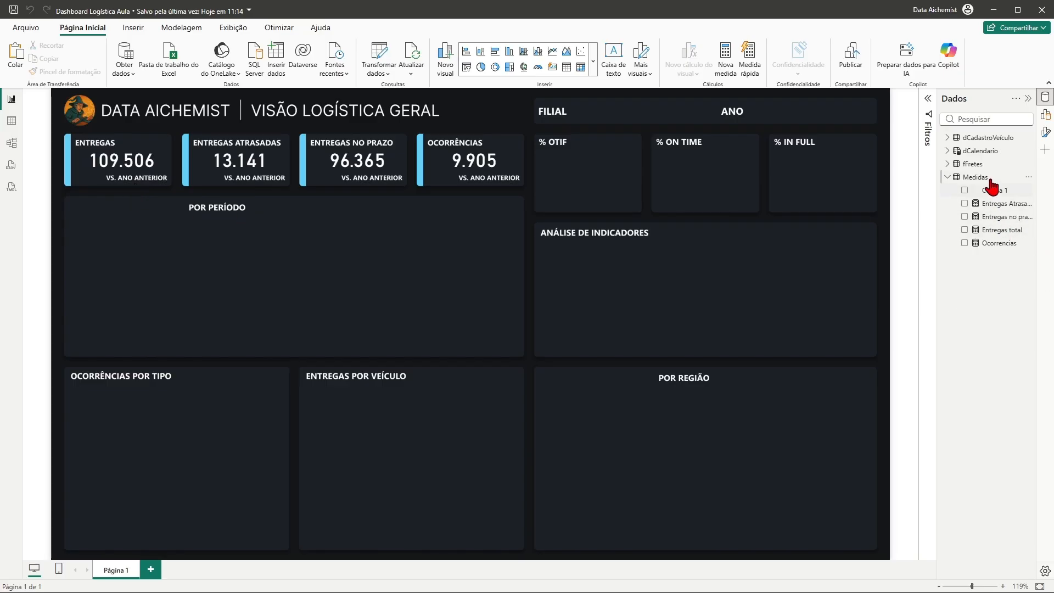
Step: Start a new measure named % Entregas ano in the Medidas table and open a second formula line
right_click(970, 181)
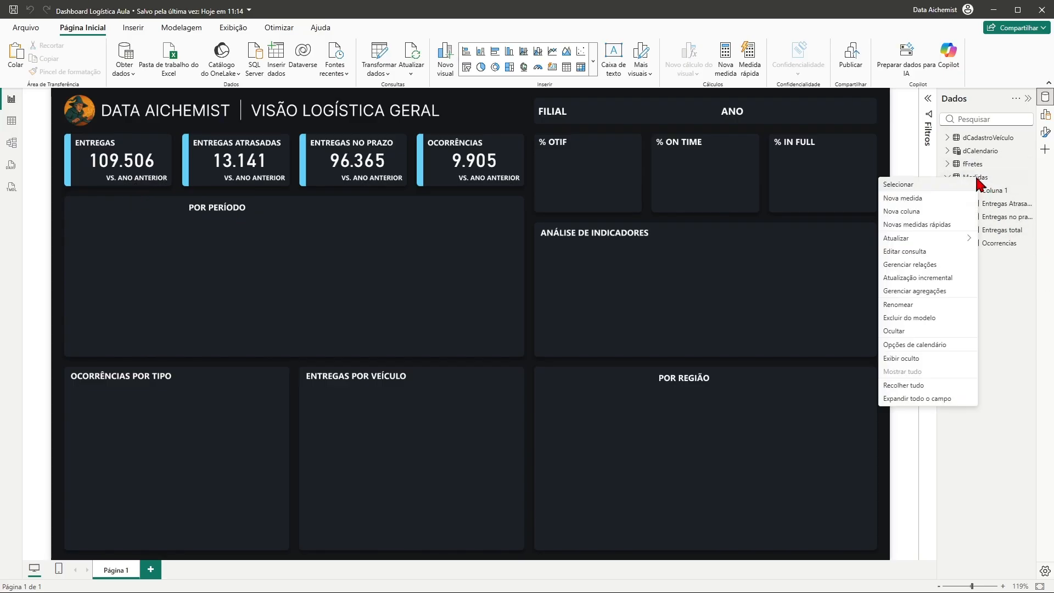
click(905, 202)
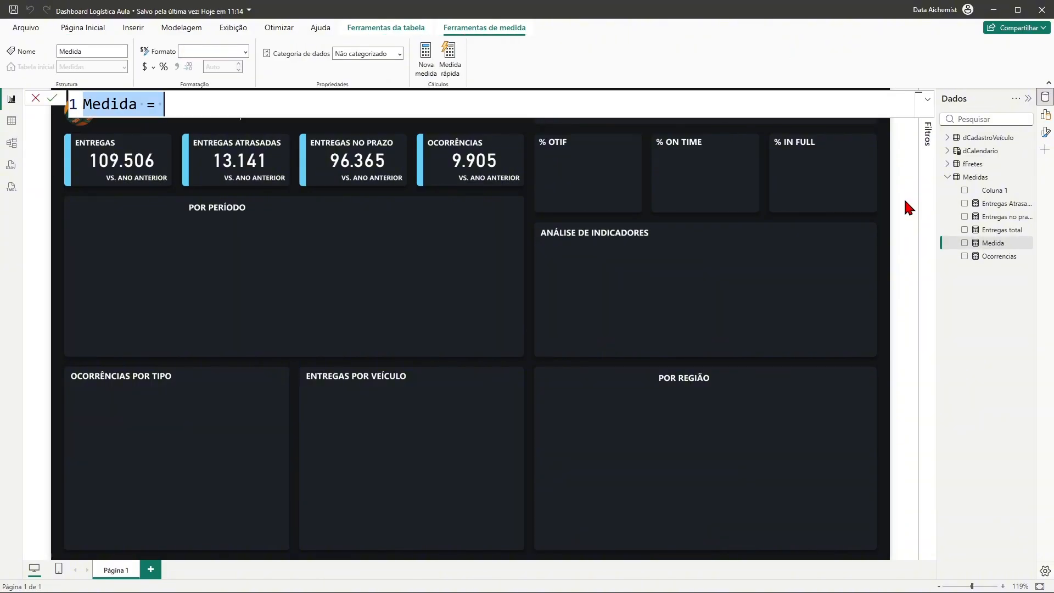
text(% E)
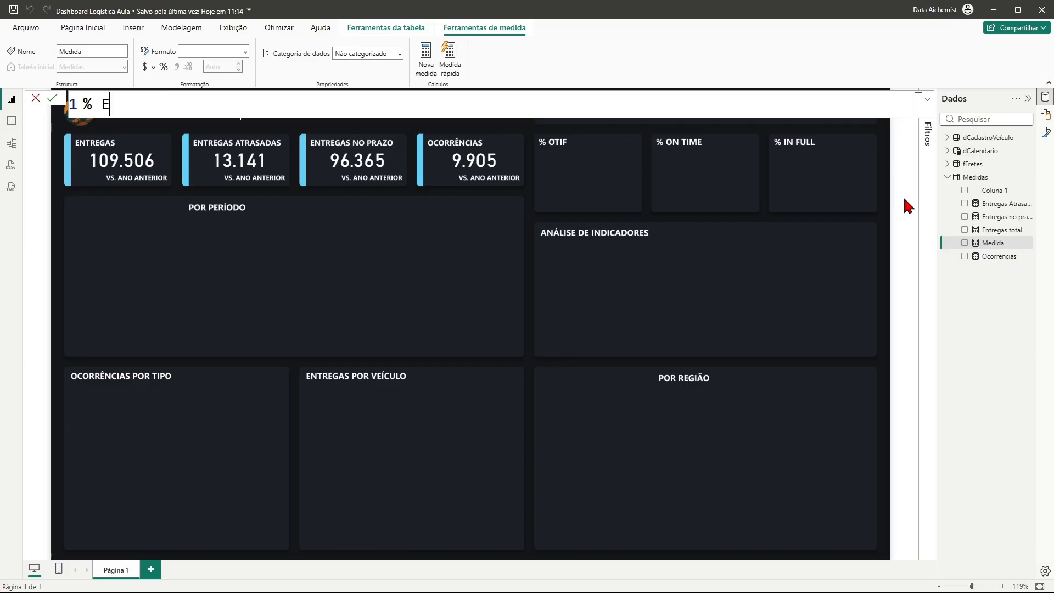
text(ntregas )
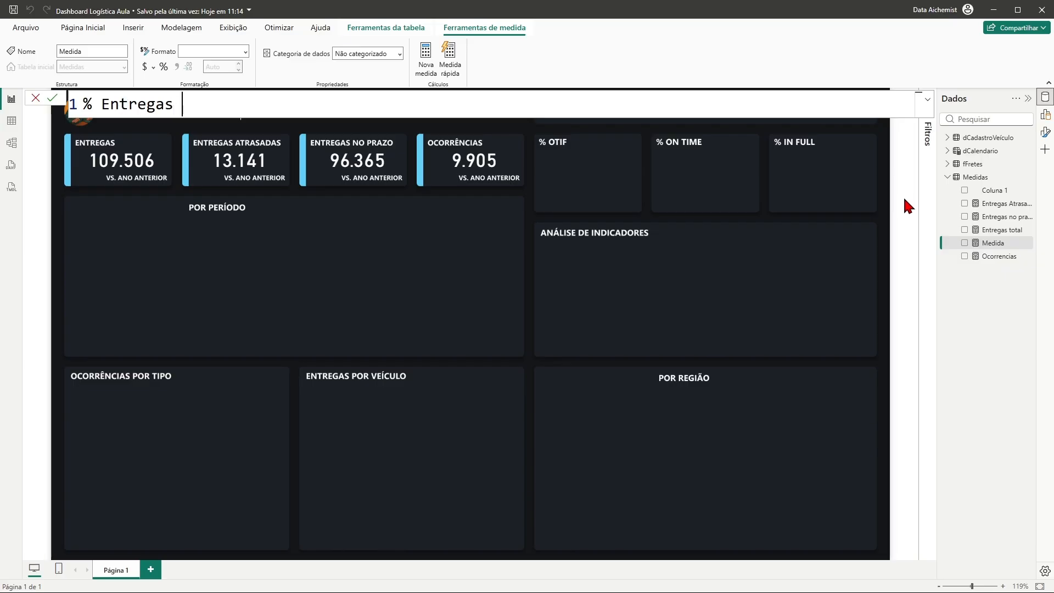
text(ano)
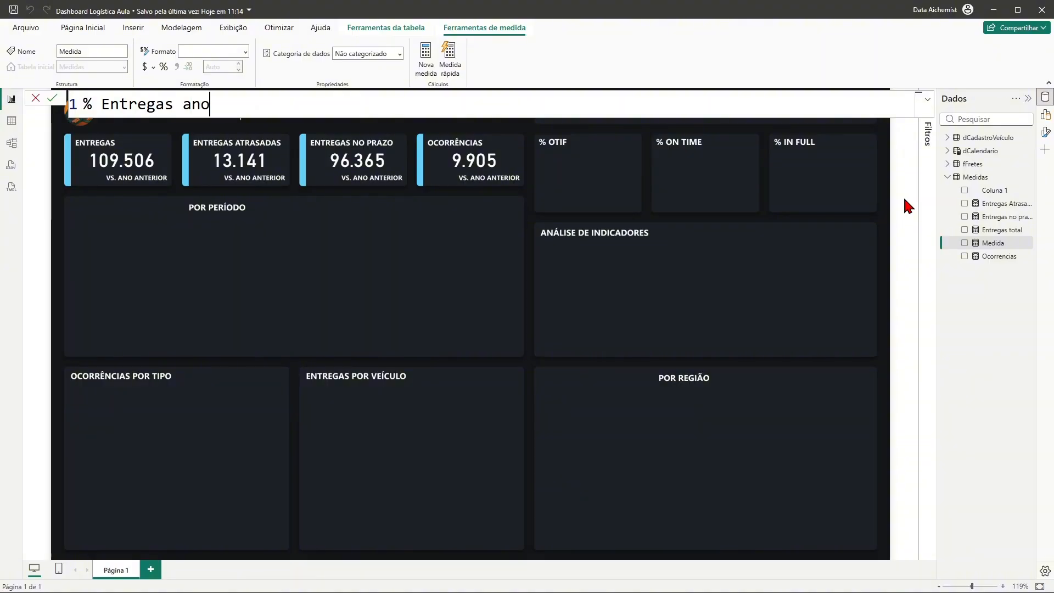
text( =)
key(shift+Return)
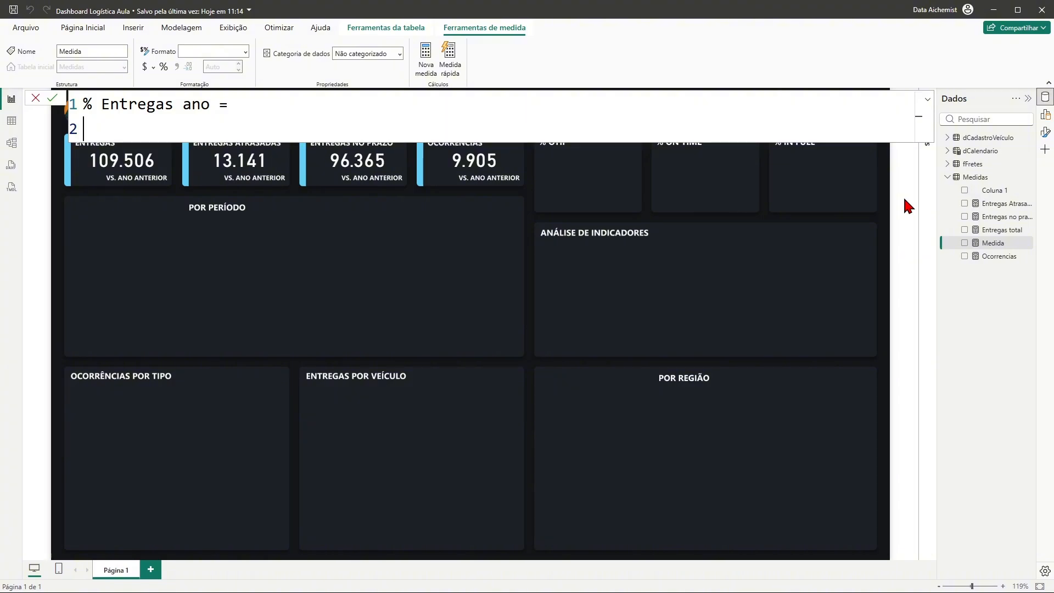
Step: Declare the variable vEntregasAnoAnterior with VAR on the second line and start a line below for its expression
text(VAR)
text(v)
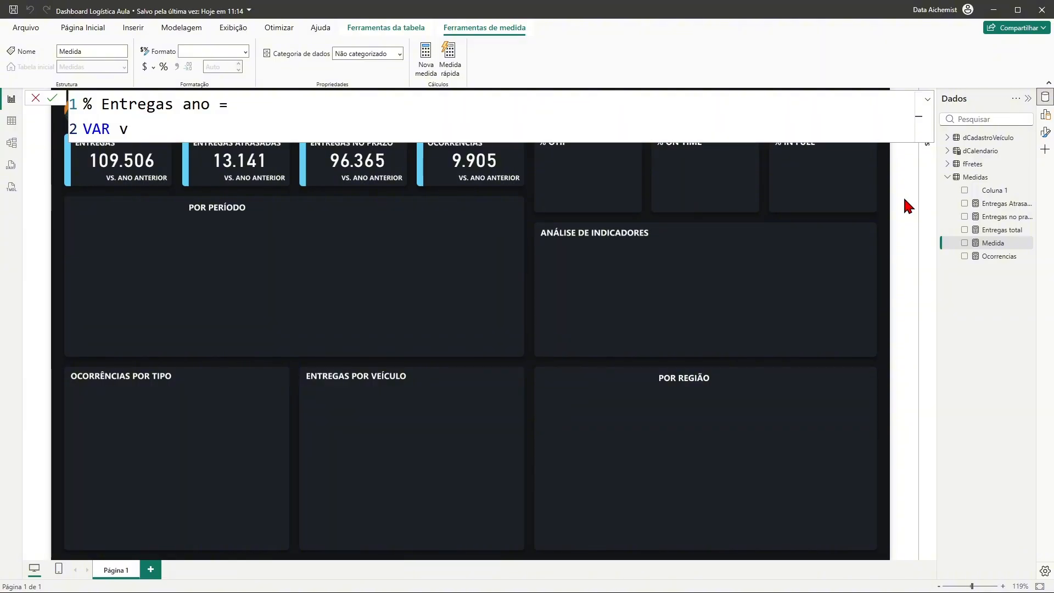
text(EntregasAm)
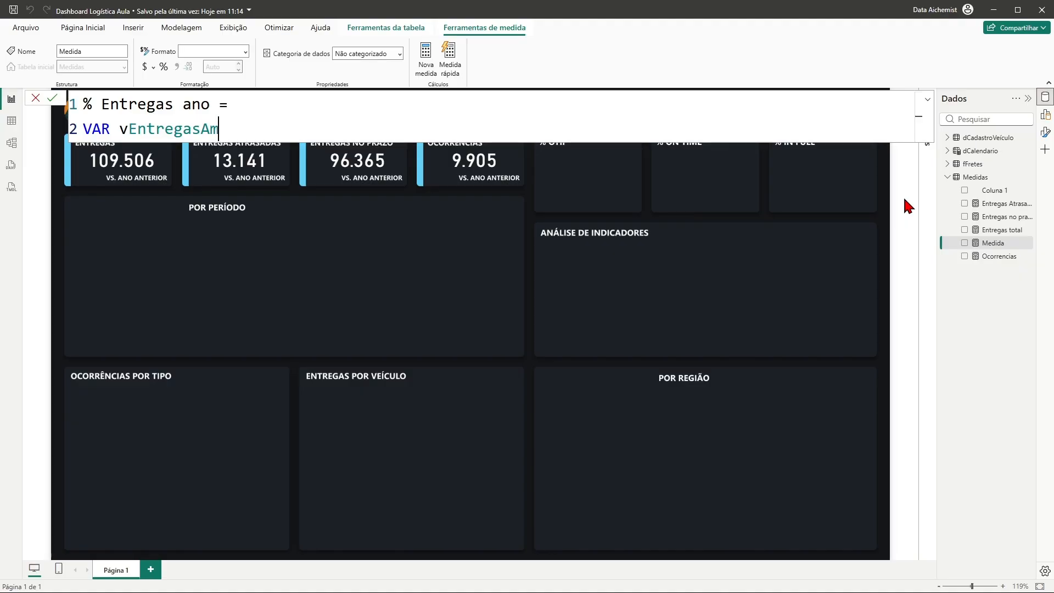
key(BackSpace)
text(noAnterior)
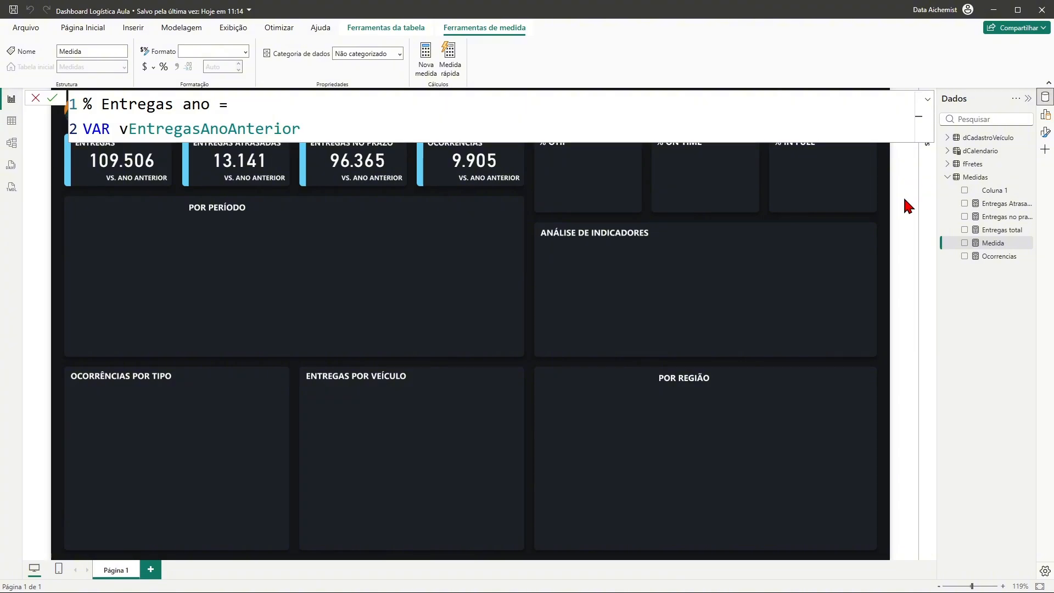
text( =)
key(shift+Return)
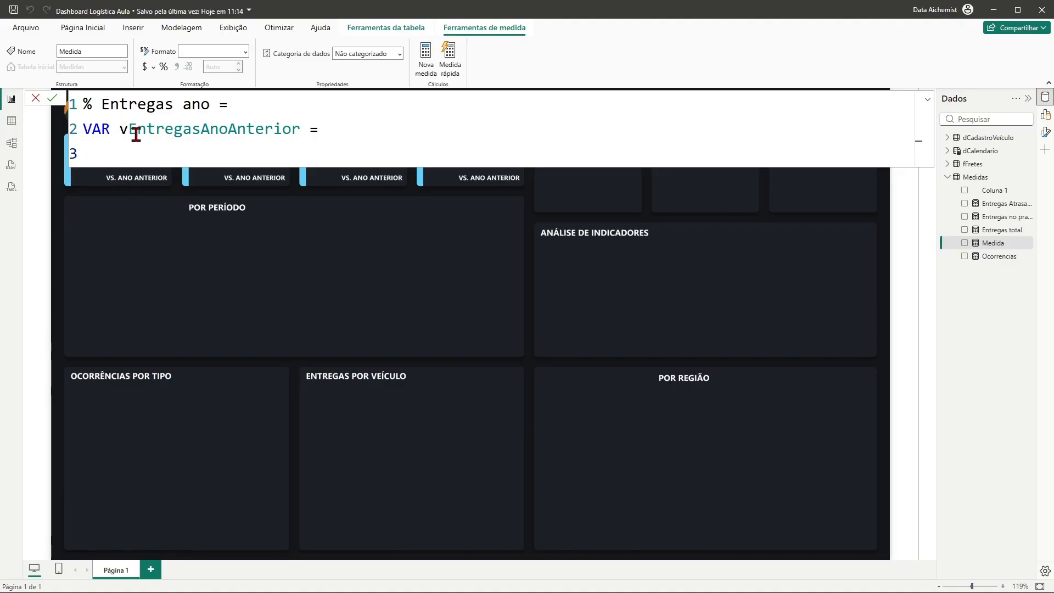
Step: Enter an indented CALCULATE( for the variable with [Entregas total], as its expression on a separate line, and start the filter line
key(Tab)
text(Cal)
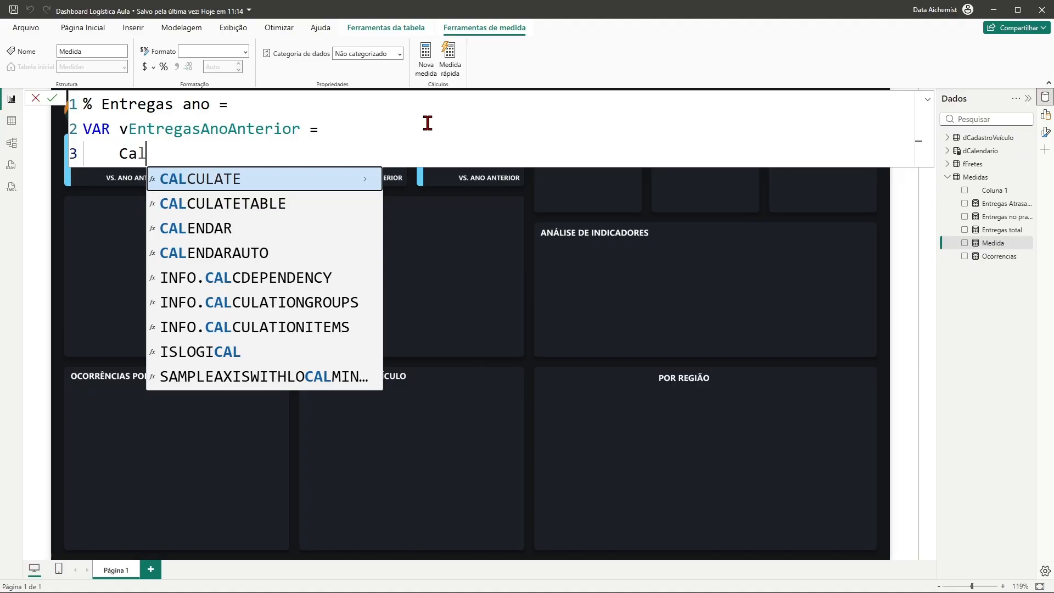
key(Tab)
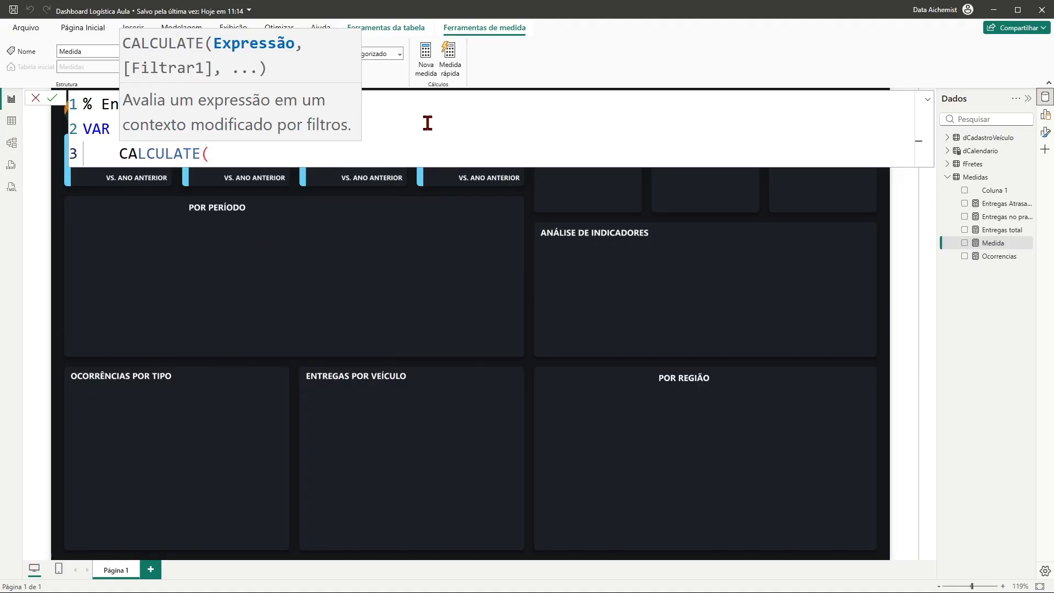
key(shift+Return)
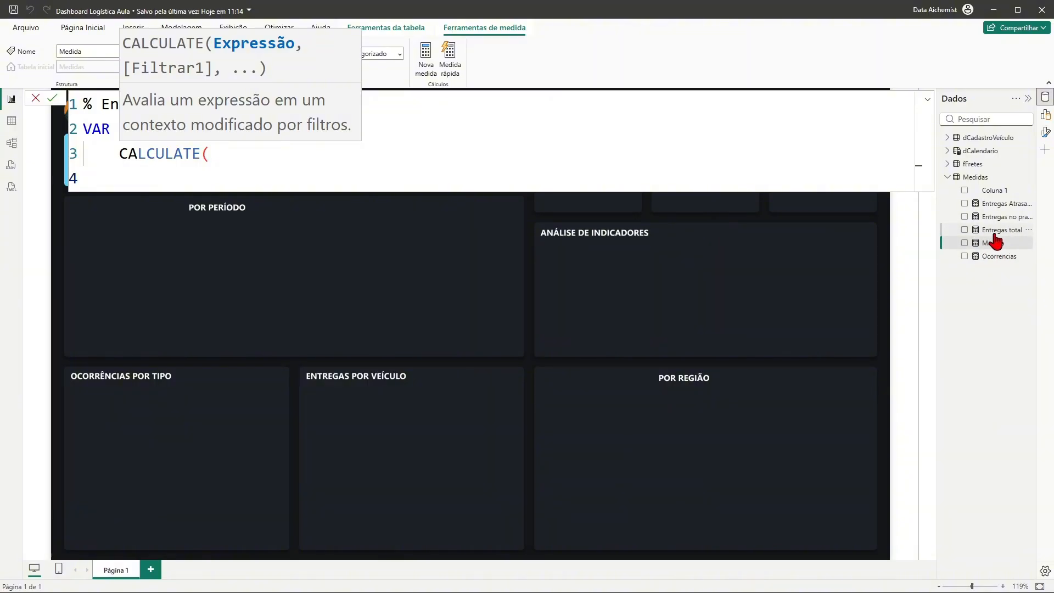
text(entre)
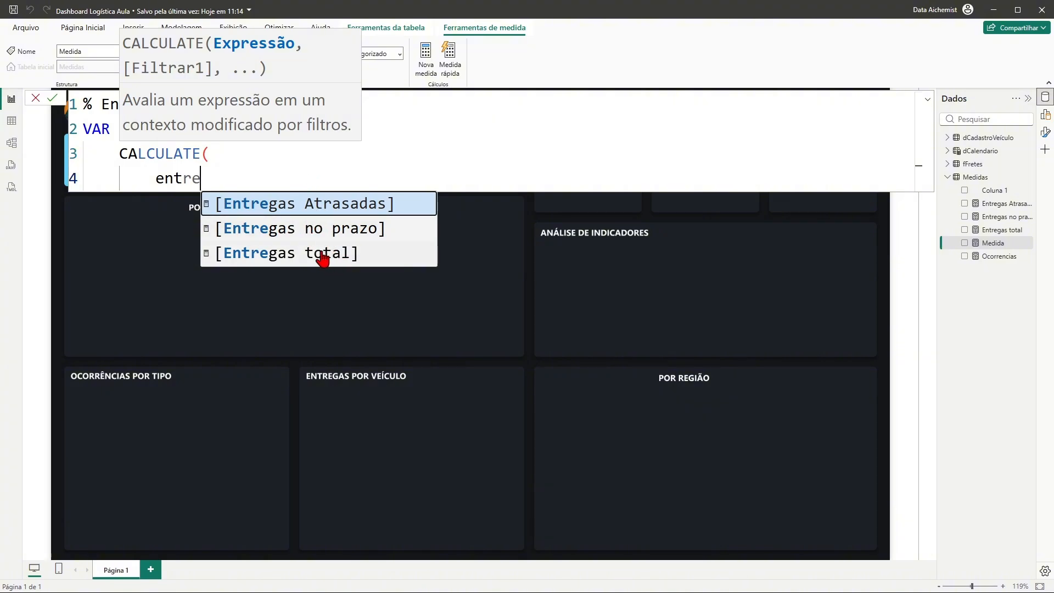
click(299, 263)
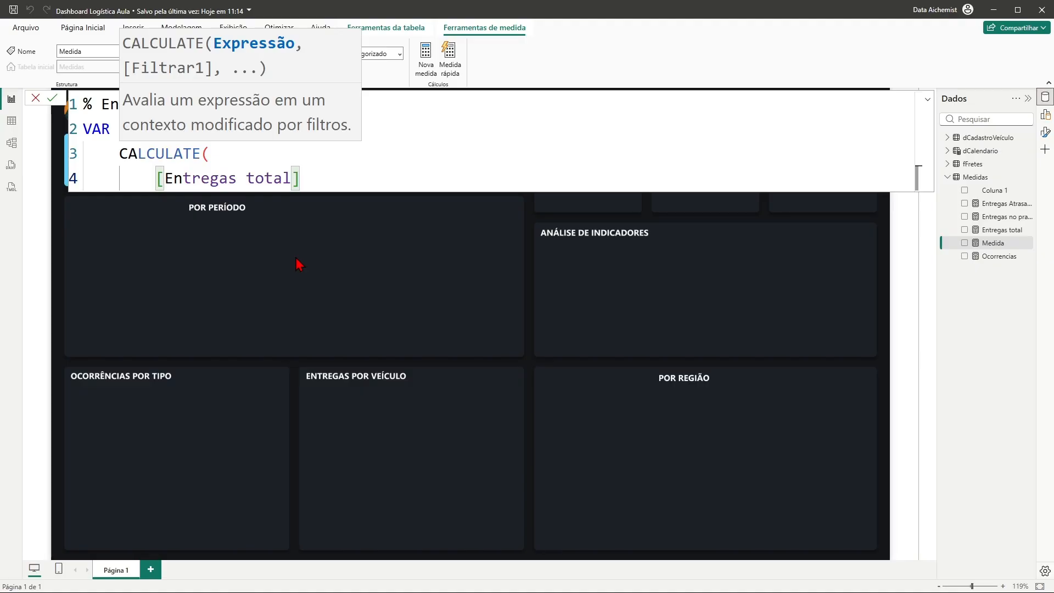
text(,)
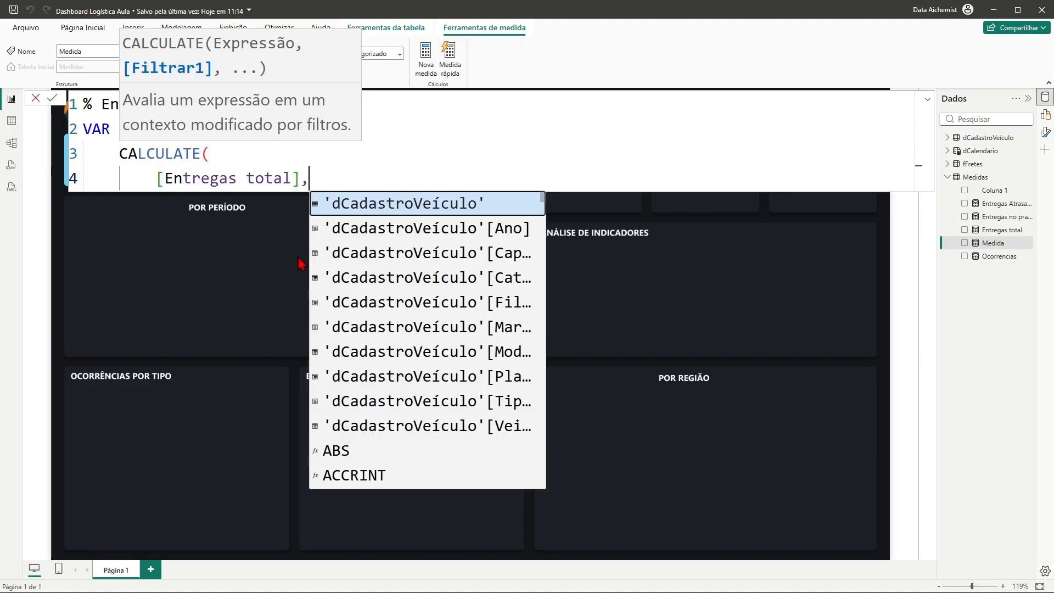
key(shift+Return)
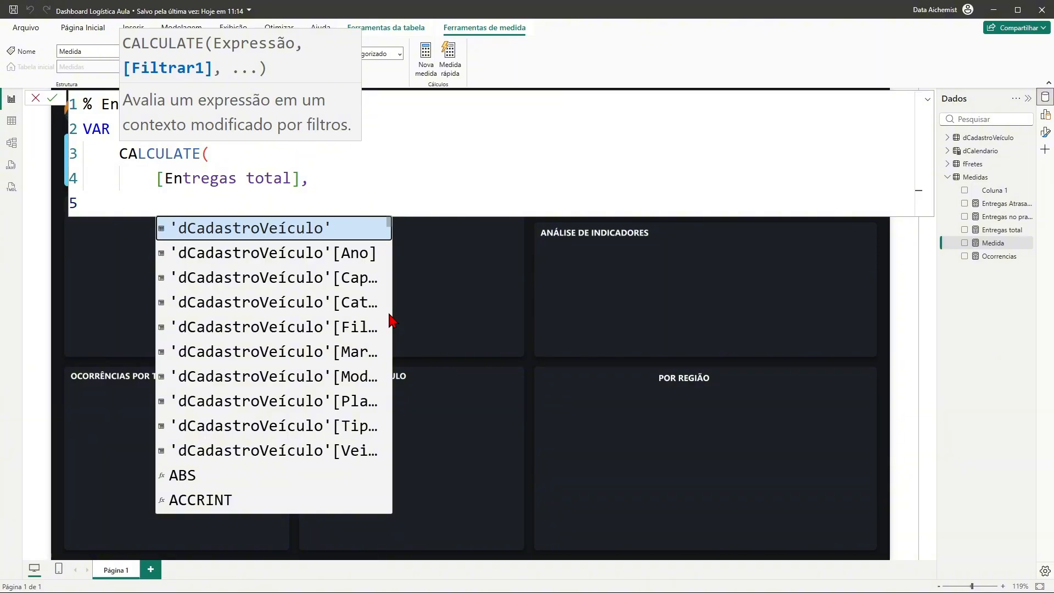
Step: Enter SAMEPERIODLASTYEAR(dCalendario[Data]) as the filter argument of the CALCULATE expression
text(sam)
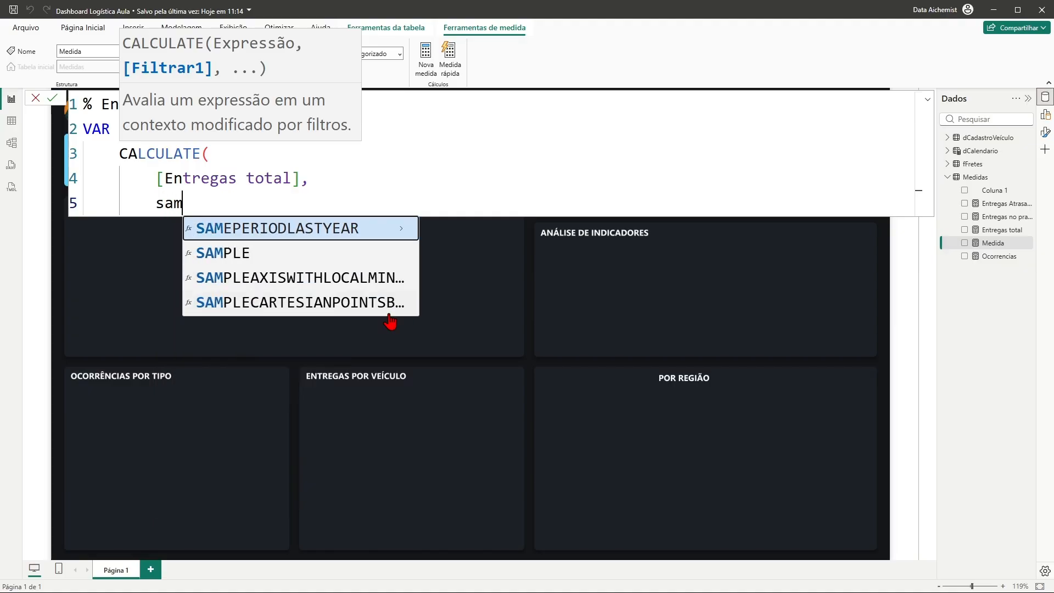
click(336, 228)
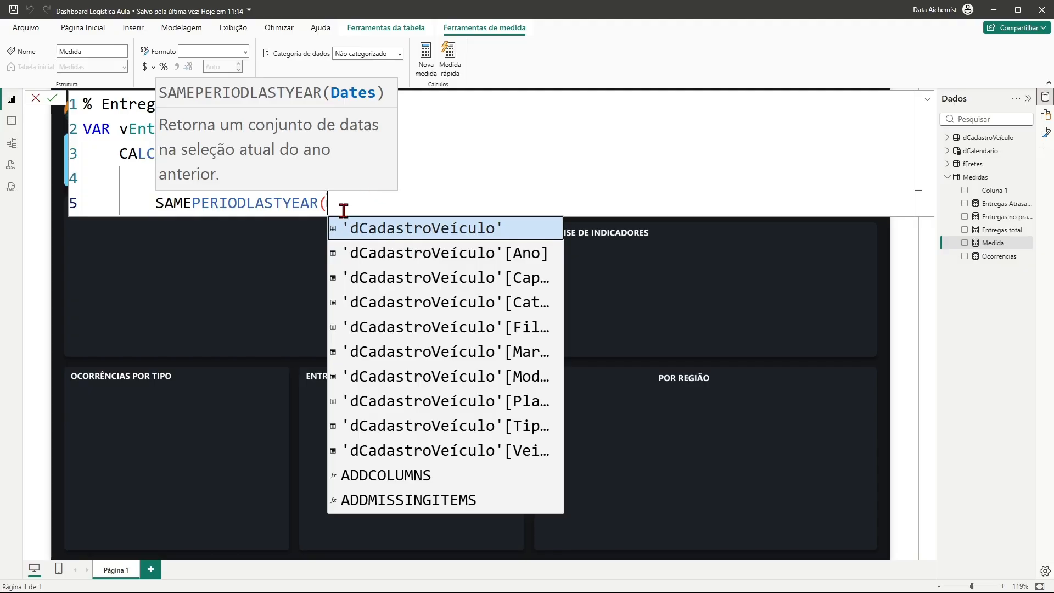
text(dca)
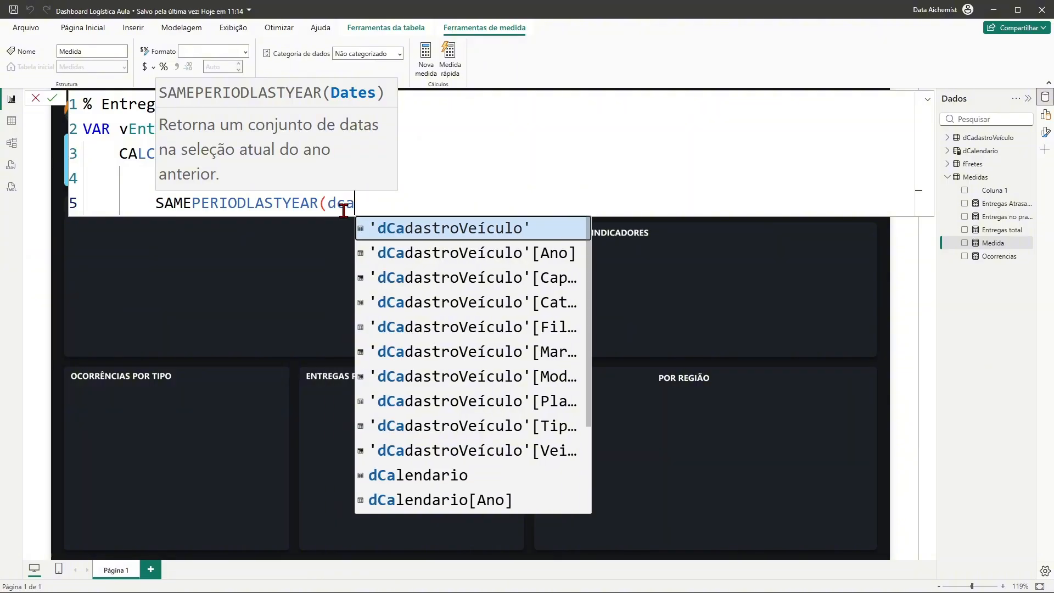
text(çe)
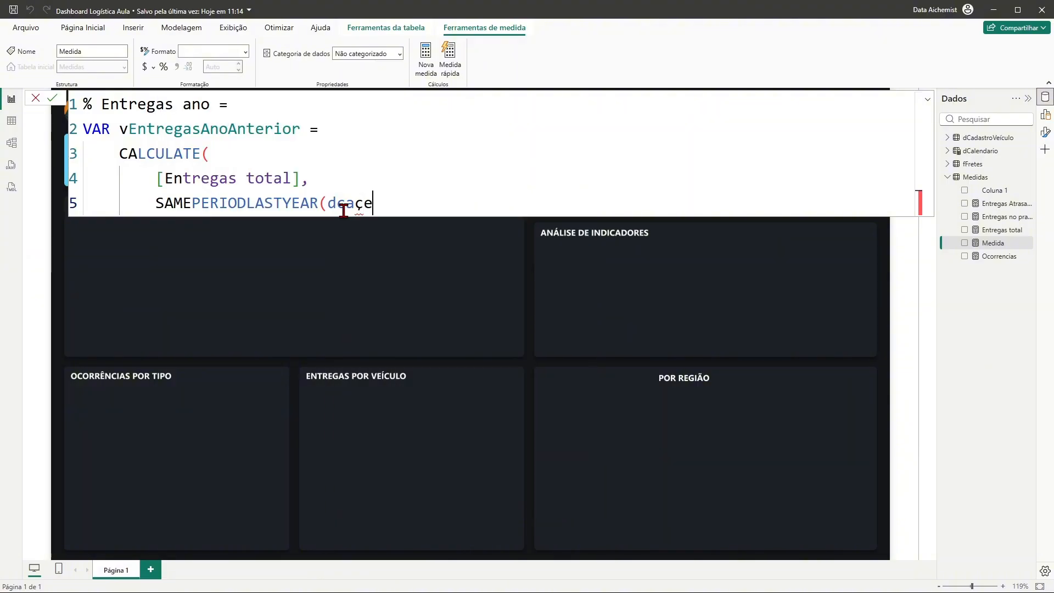
key(BackSpace)
key(BackSpace)
text(le)
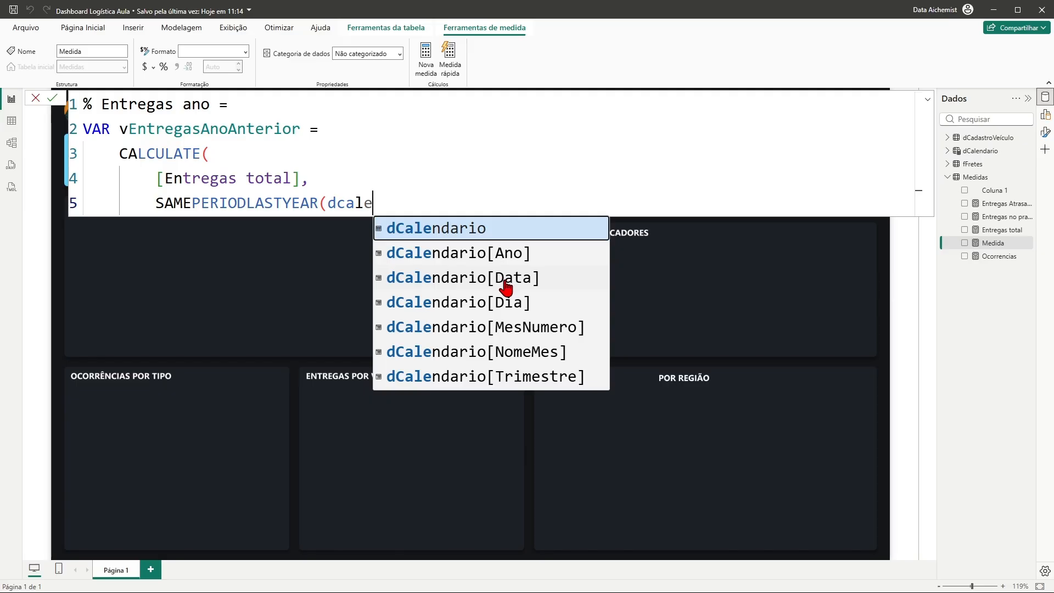
click(461, 281)
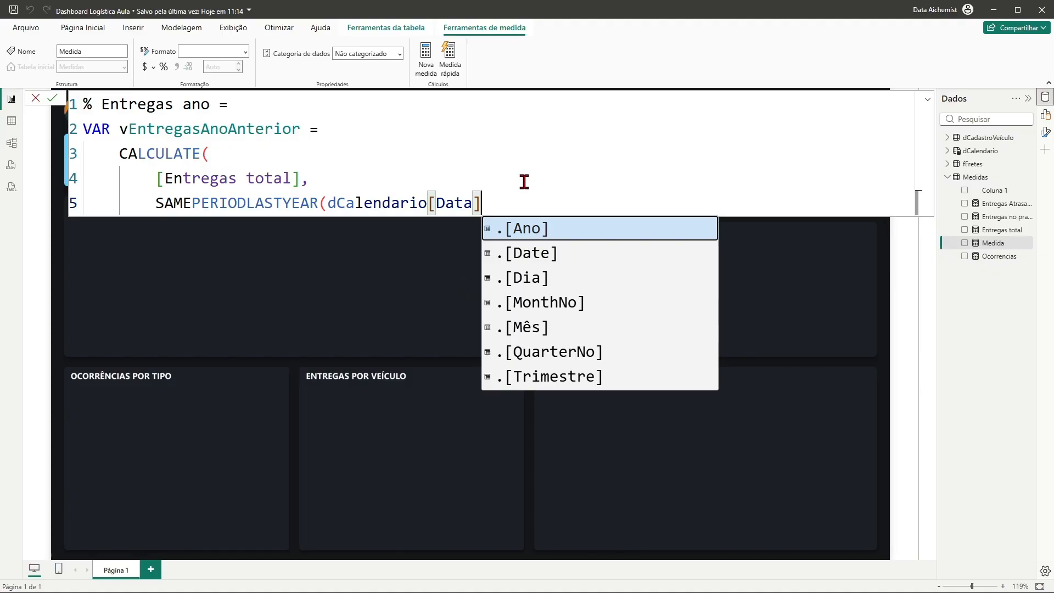
text())
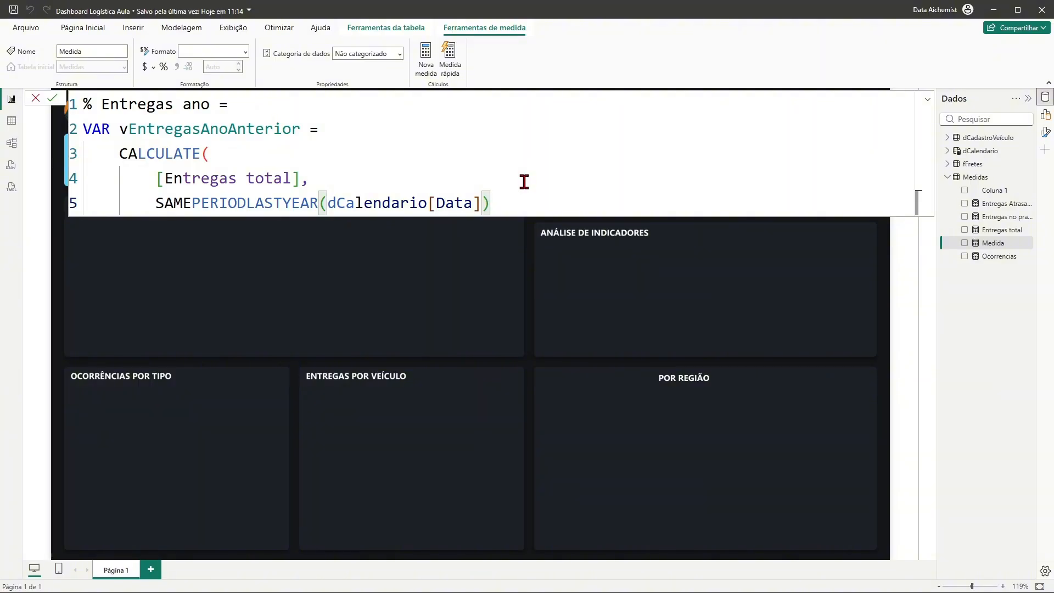
Step: Close the CALCULATE with a parenthesis on its own line, aligned with the function, and leave an empty line below it
key(shift+Return)
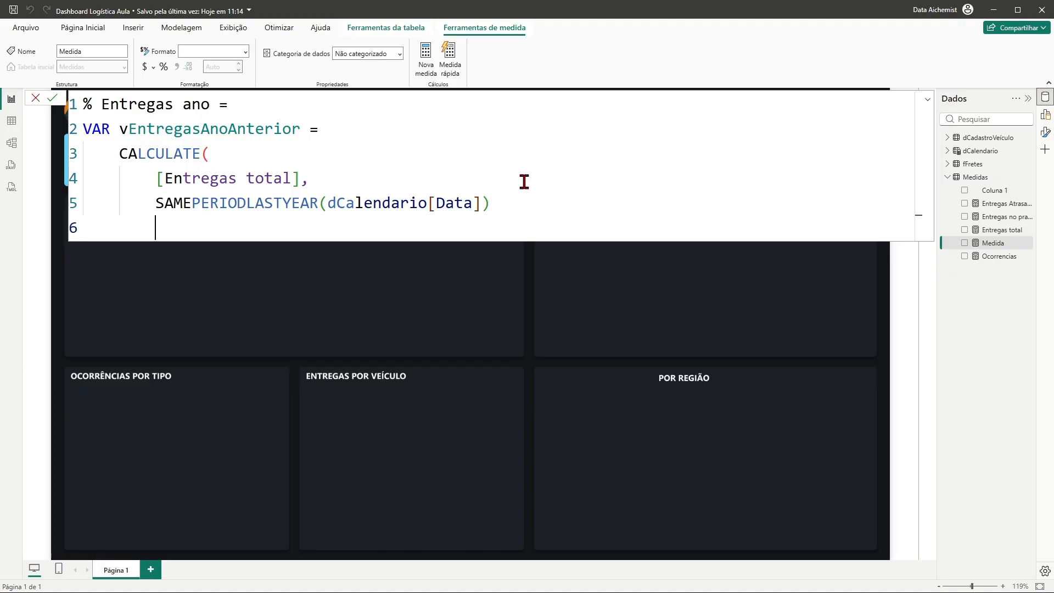
key(BackSpace)
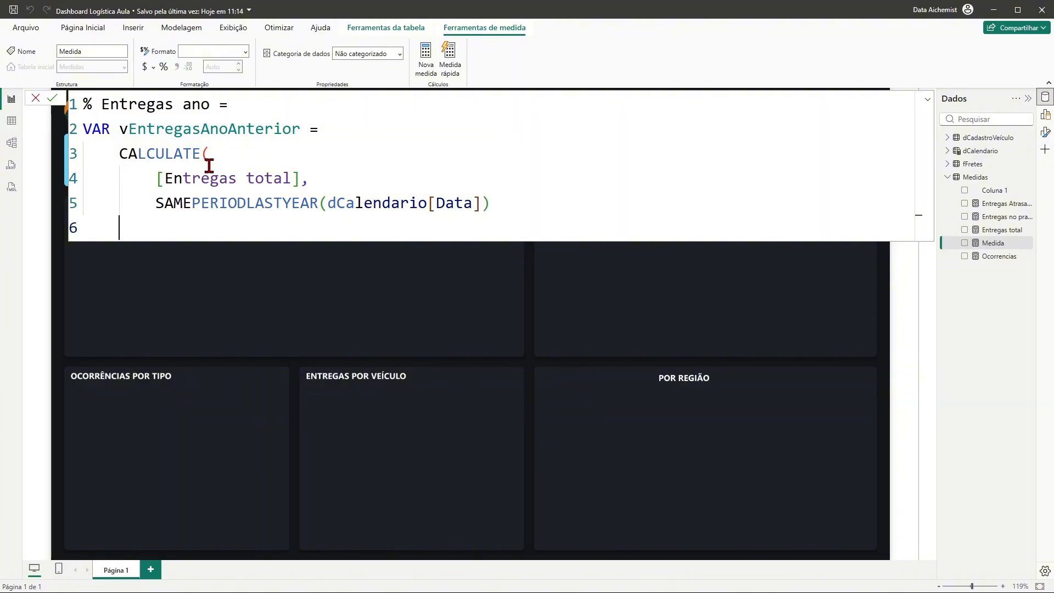
text())
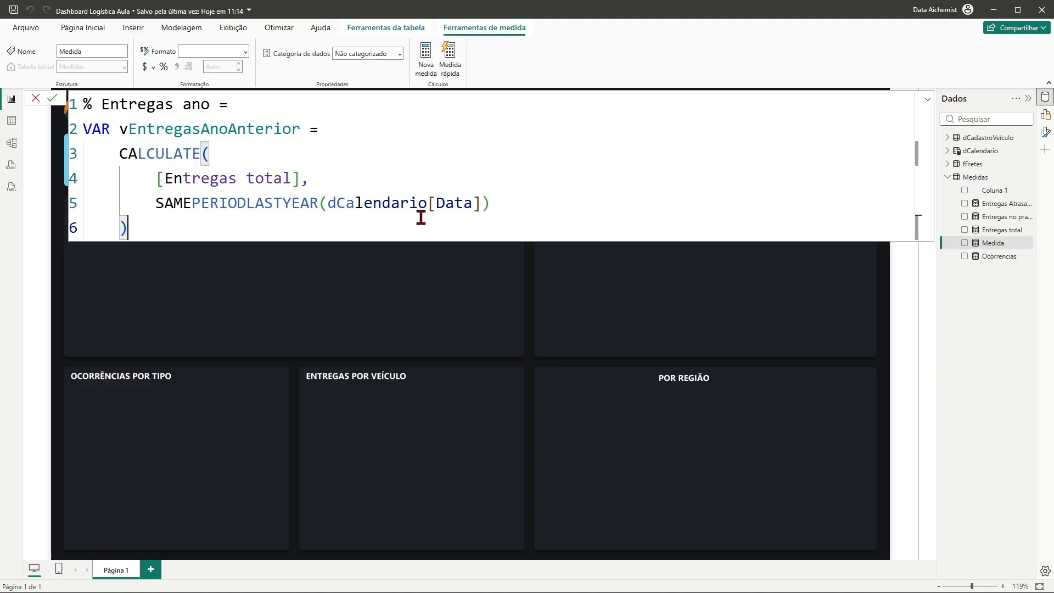
key(shift+Return)
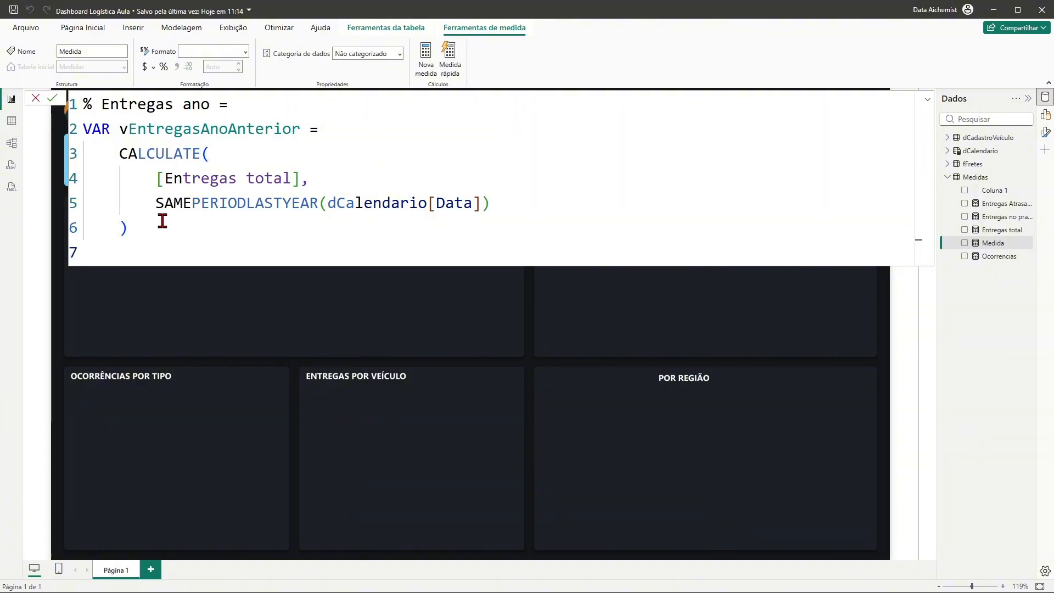
key(shift+Return)
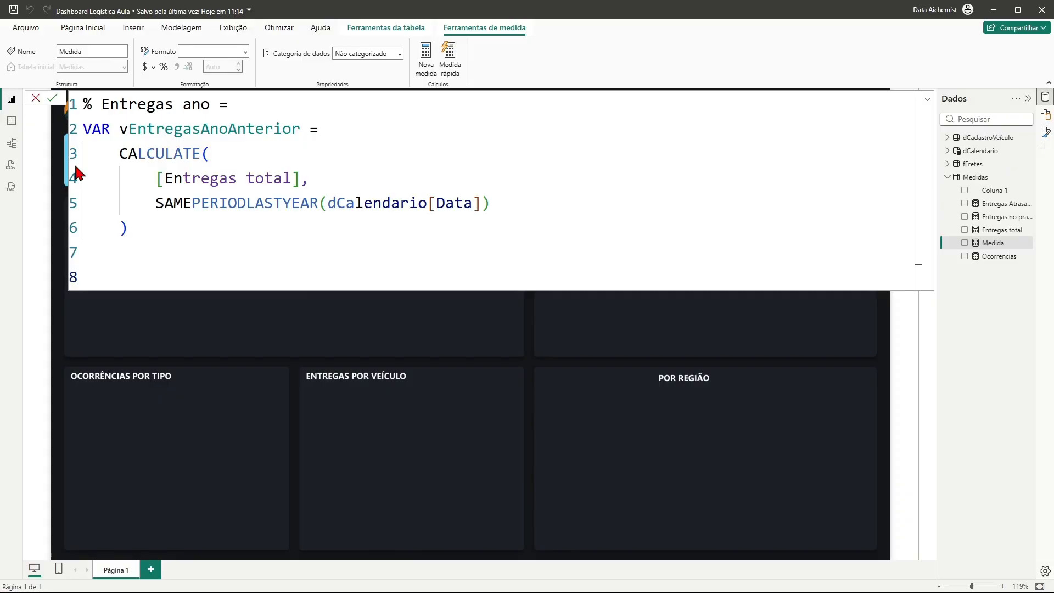
Step: Declare a second variable, vResultado, with VAR on line 8 and start a line below for its expression
text(VARR)
key(BackSpace)
text(vRe)
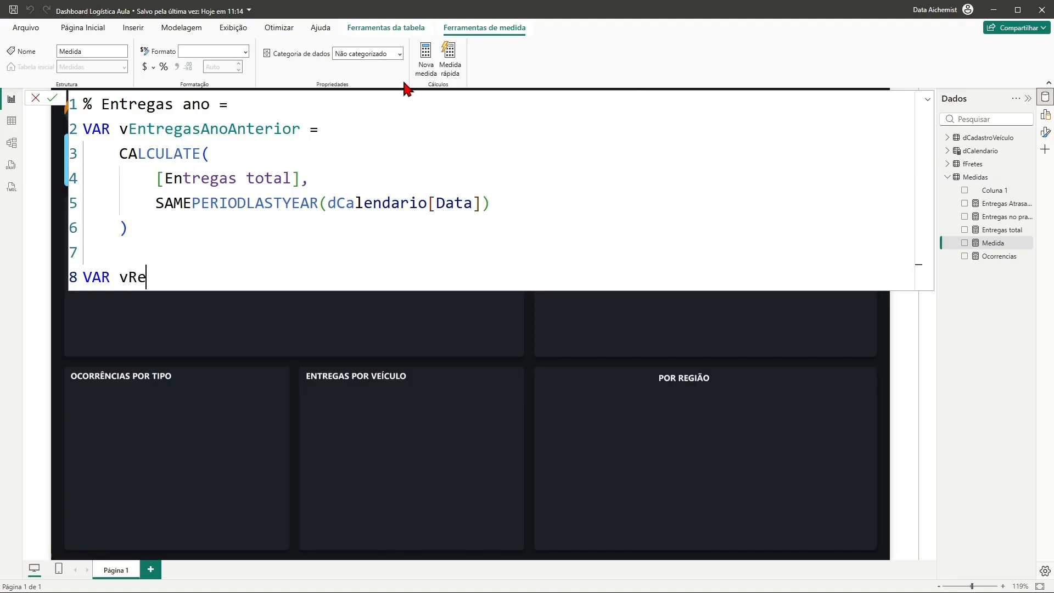
text(sult)
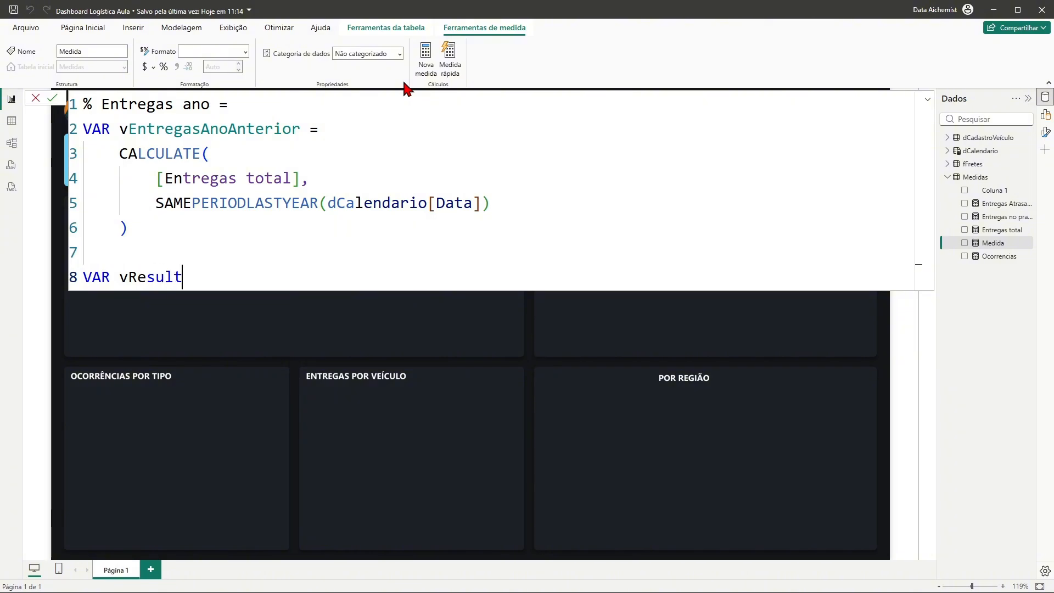
text(ado =)
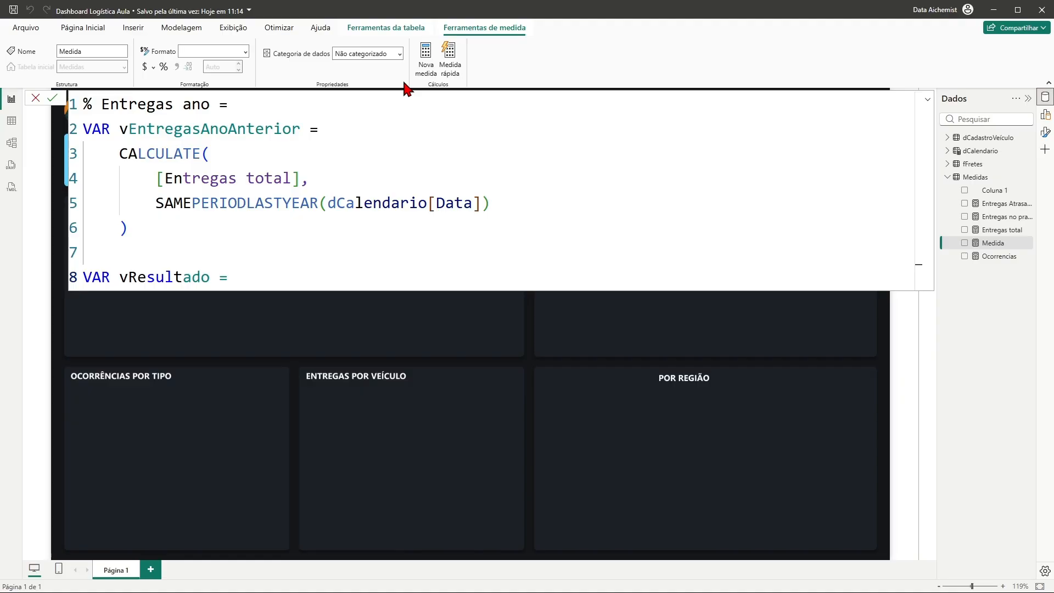
key(Return)
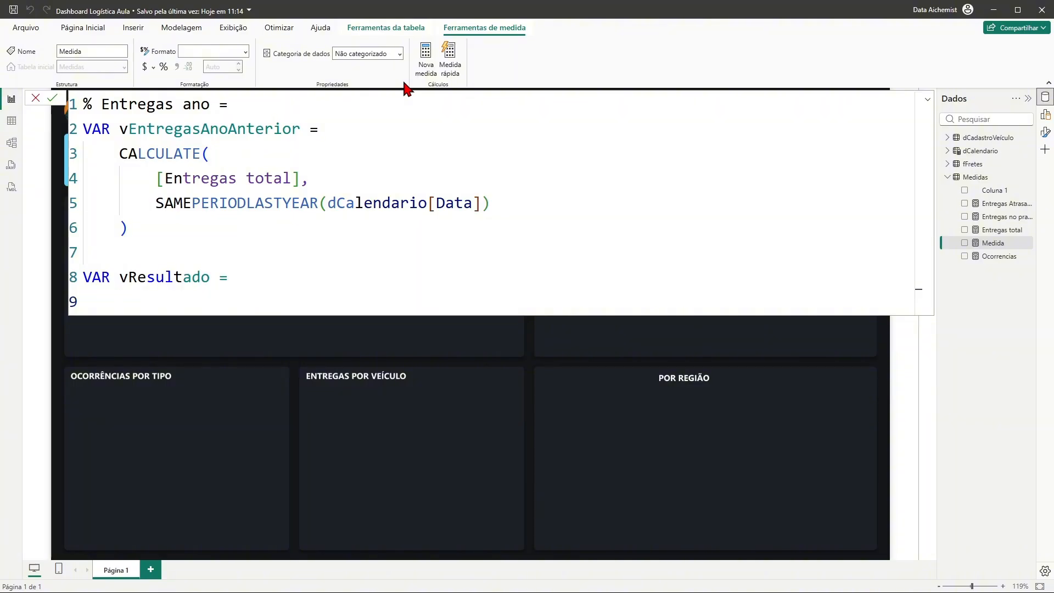
Step: Begin vResultado's expression with DIVIDE, using [Entregas total] - vEntregasAnoAnterior as the numerator
text(Div)
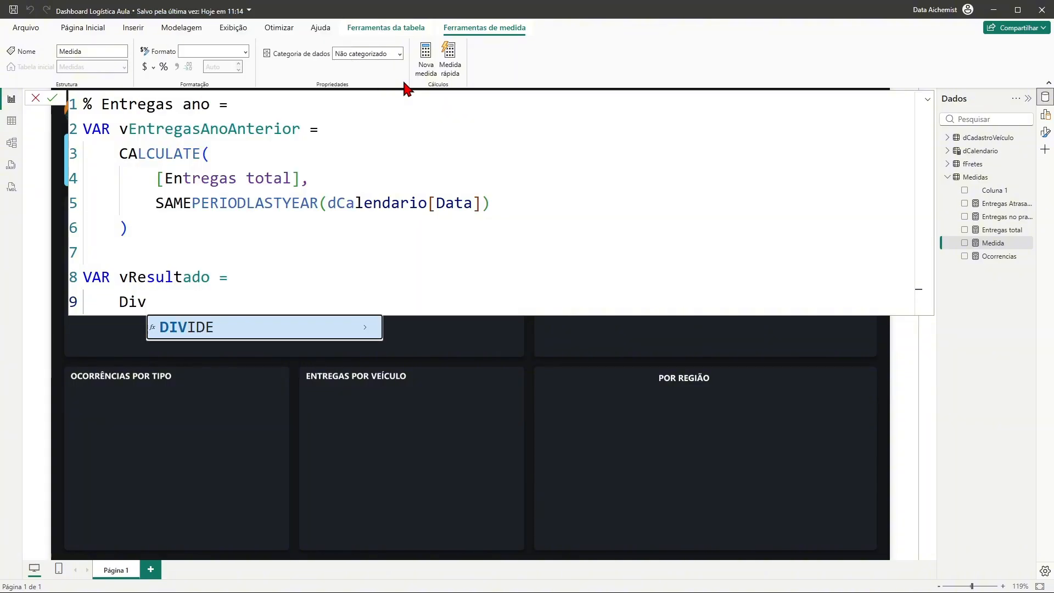
key(Tab)
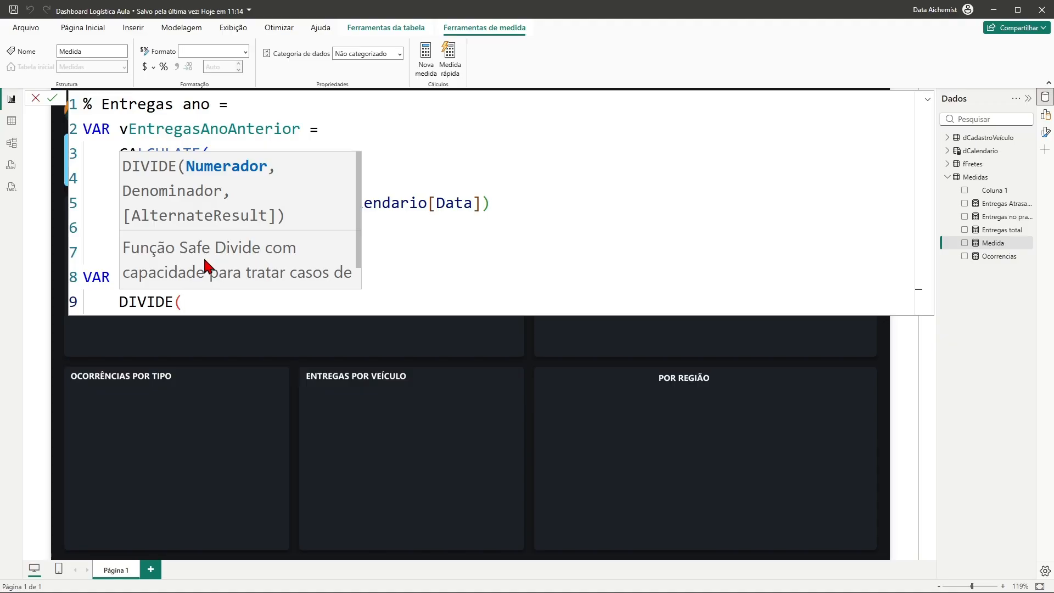
text(ent)
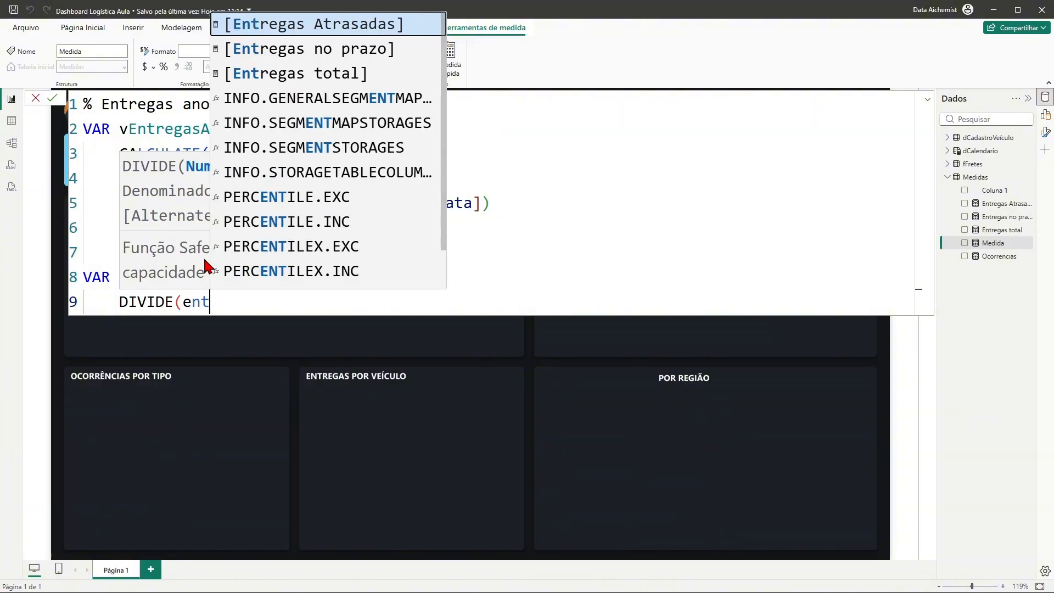
text(re)
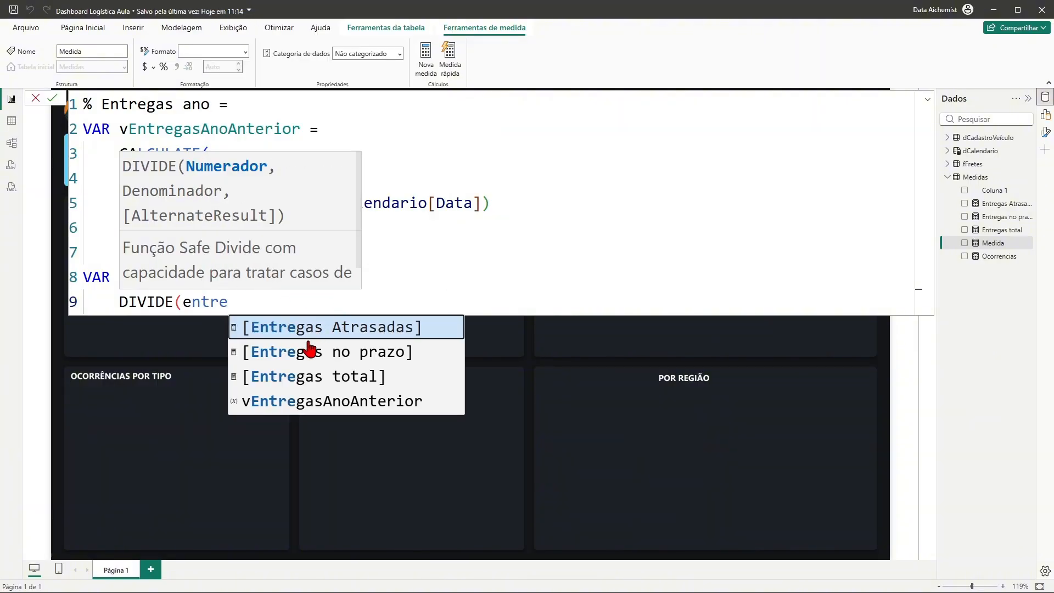
click(340, 376)
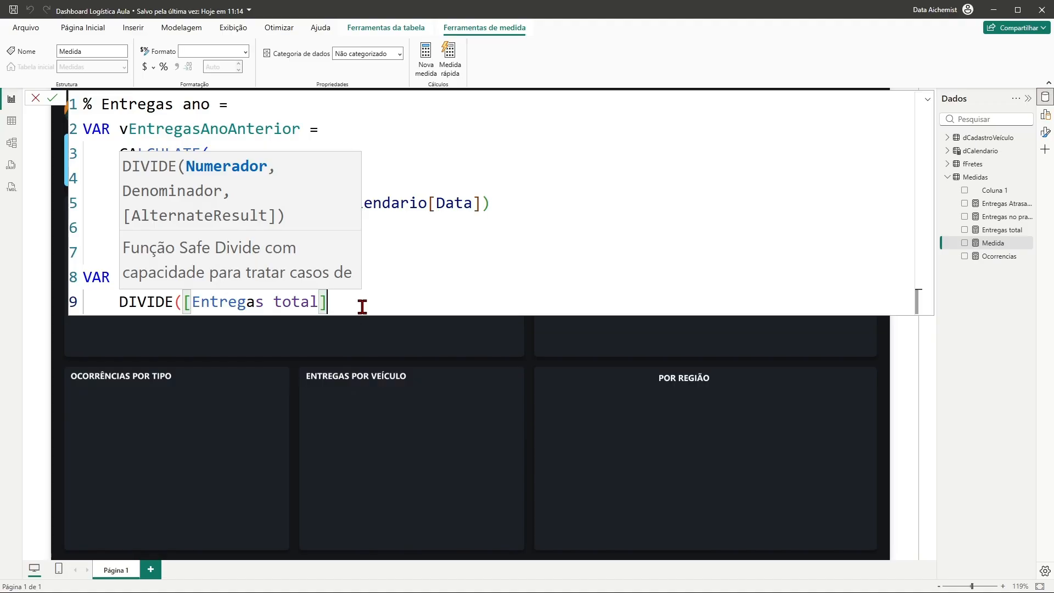
text(- )
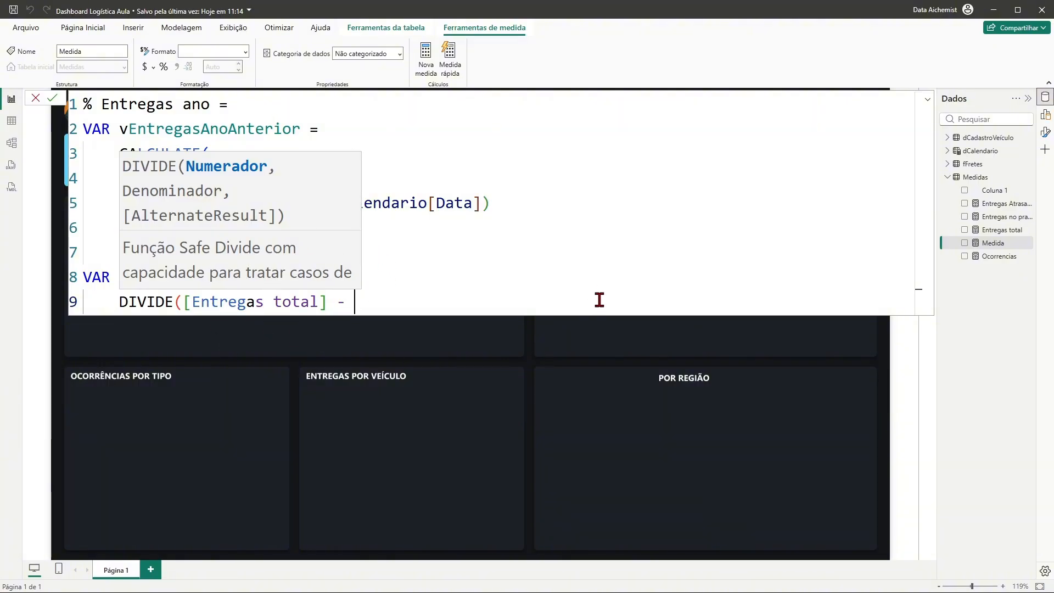
text(v)
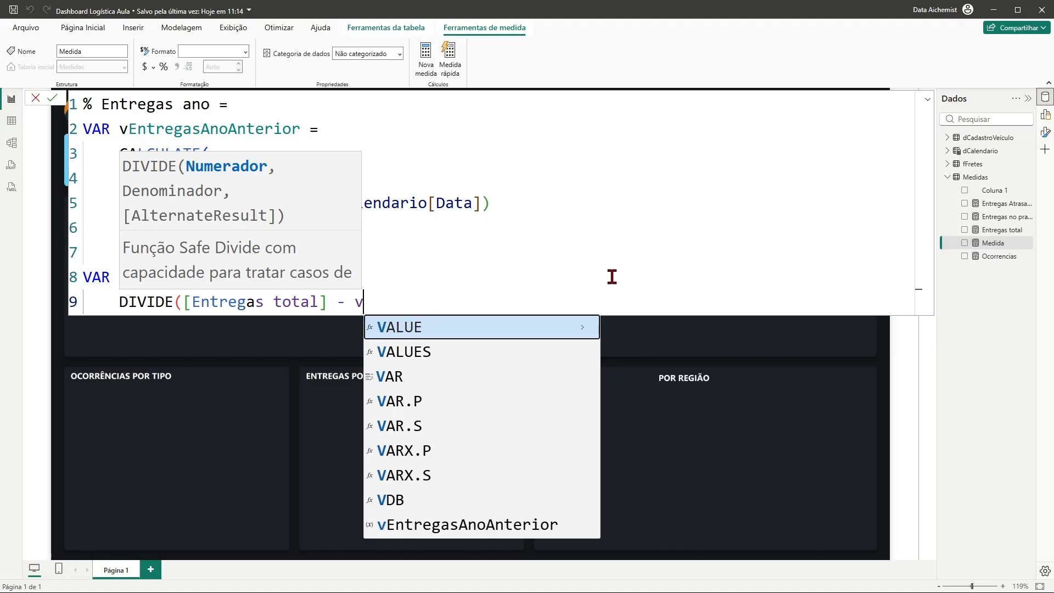
text(en)
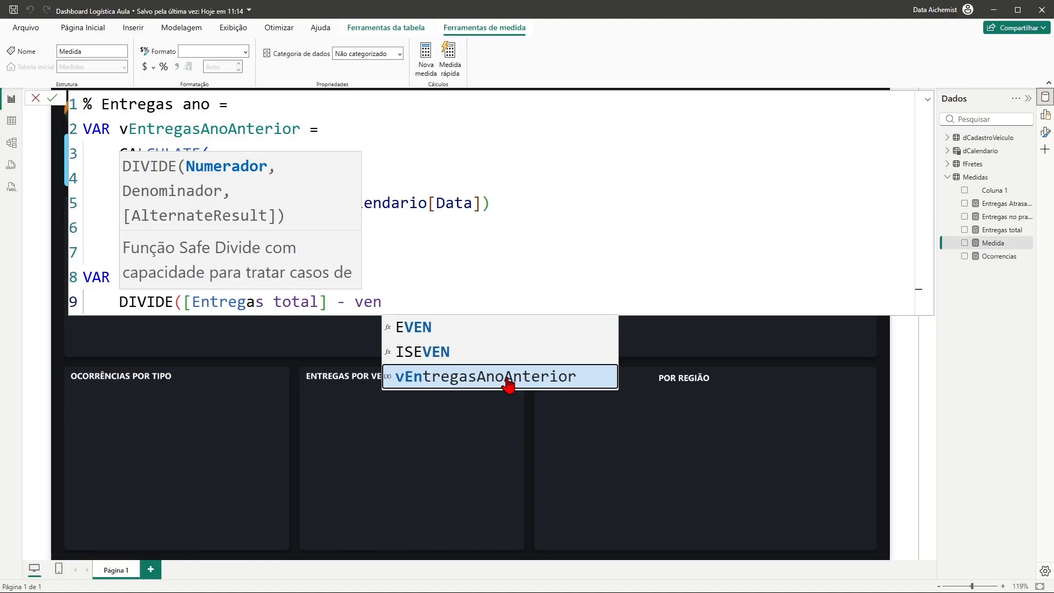
click(526, 382)
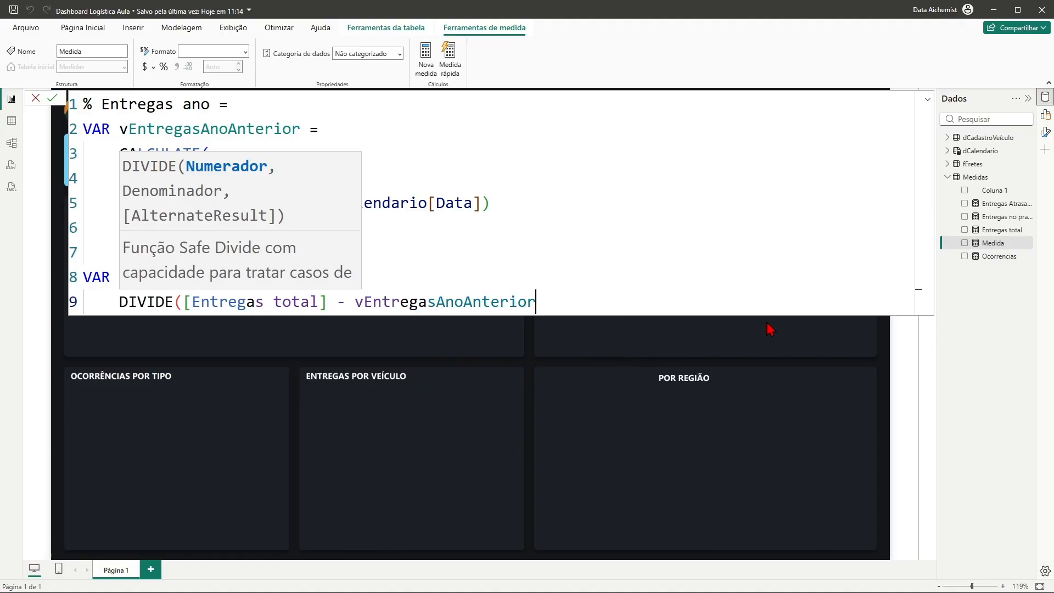
text(,)
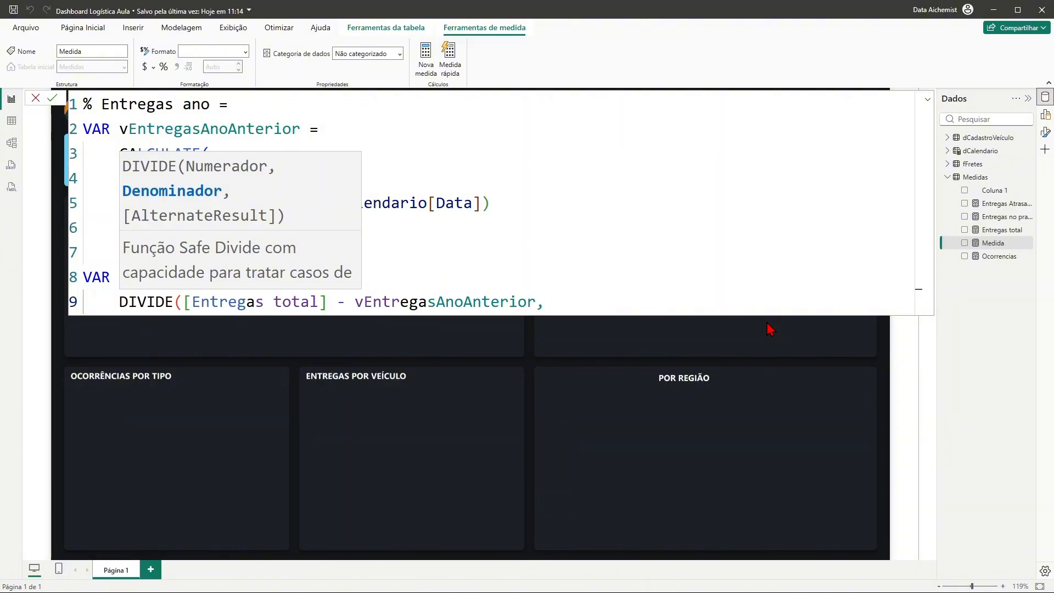
Step: Add vEntregasAnoAnterior as the DIVIDE denominator on a separate line, followed by a comma
key(shift+Return)
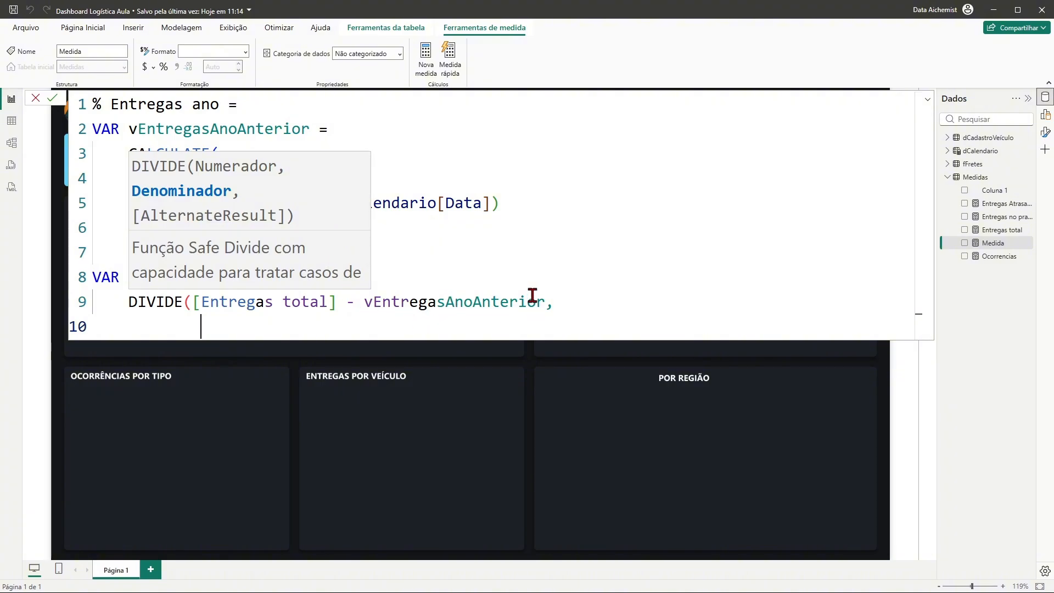
text(ven)
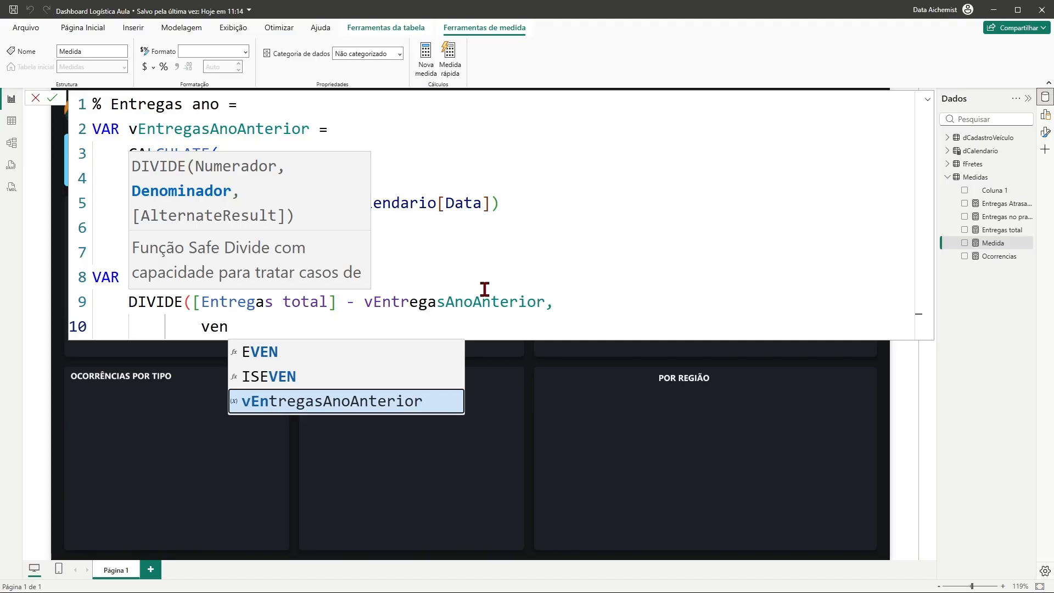
click(372, 403)
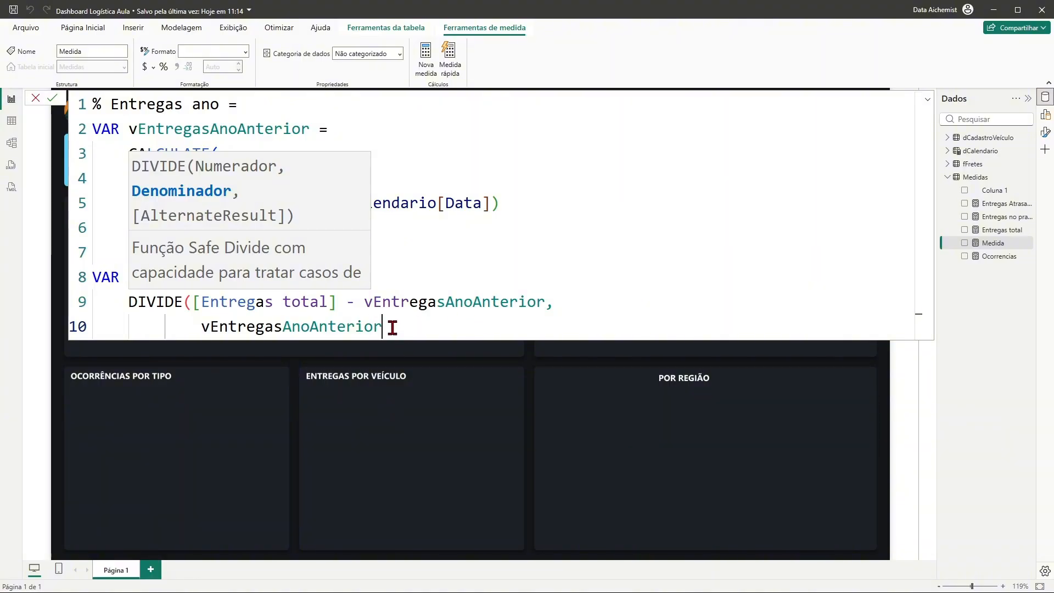
text(,)
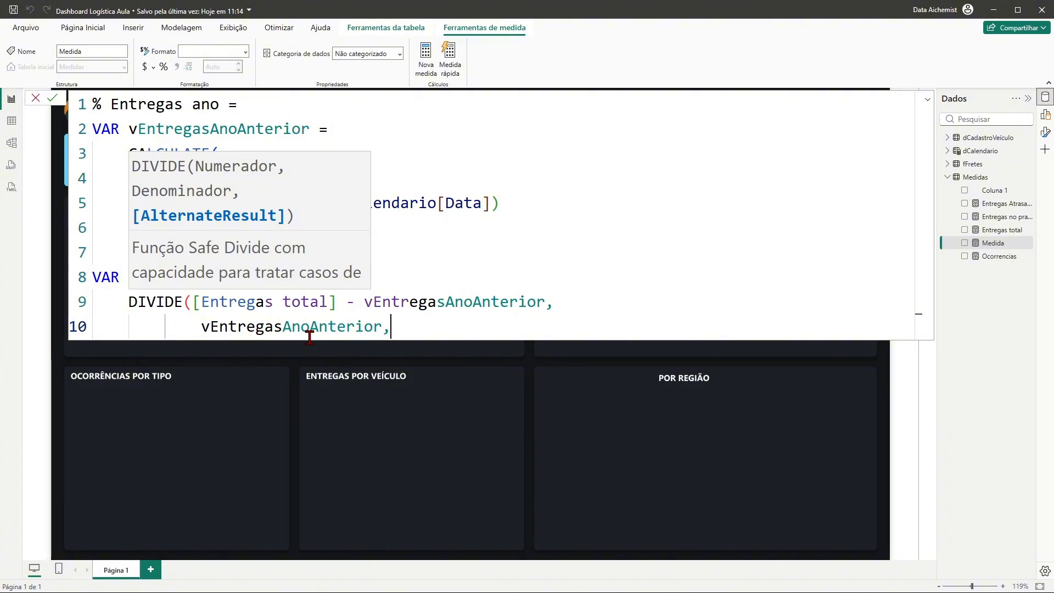
Step: Set the DIVIDE alternate result to 0, close the function on its own aligned line, and open line 14 after an empty line
key(shift+Return)
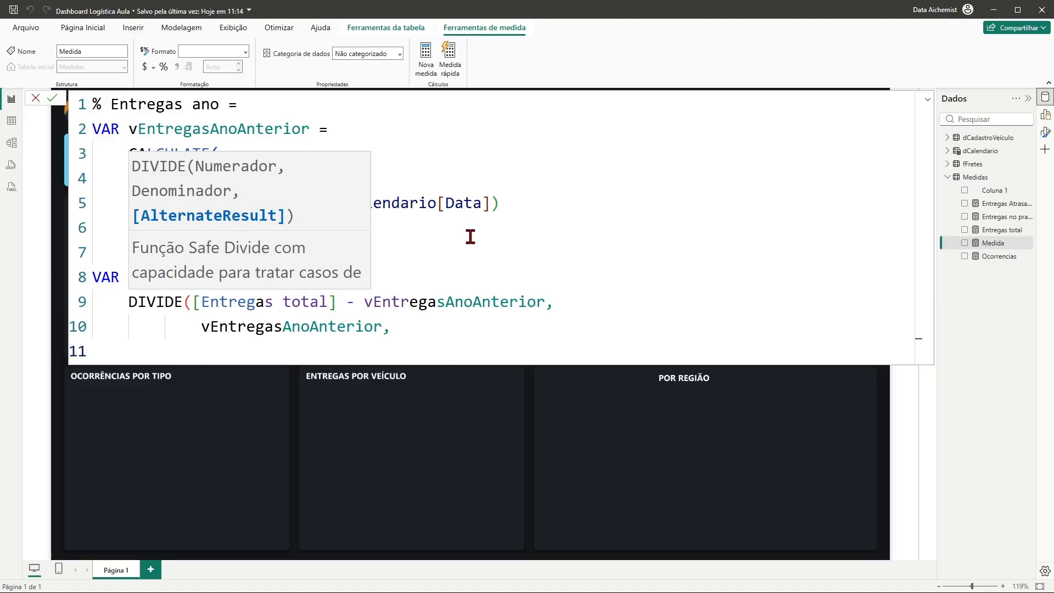
text(0)
key(Return)
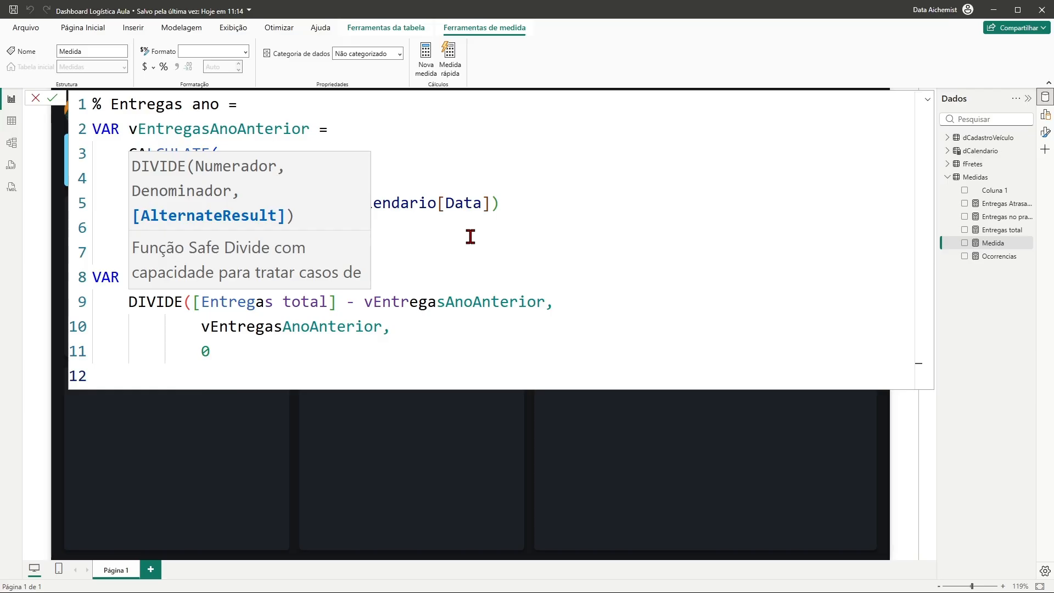
key(BackSpace)
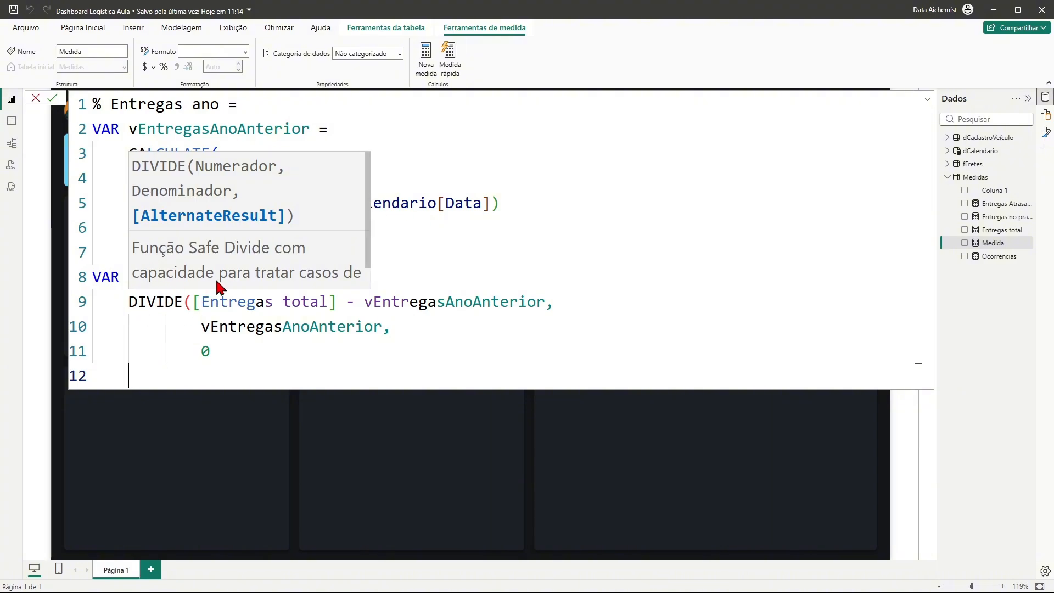
text())
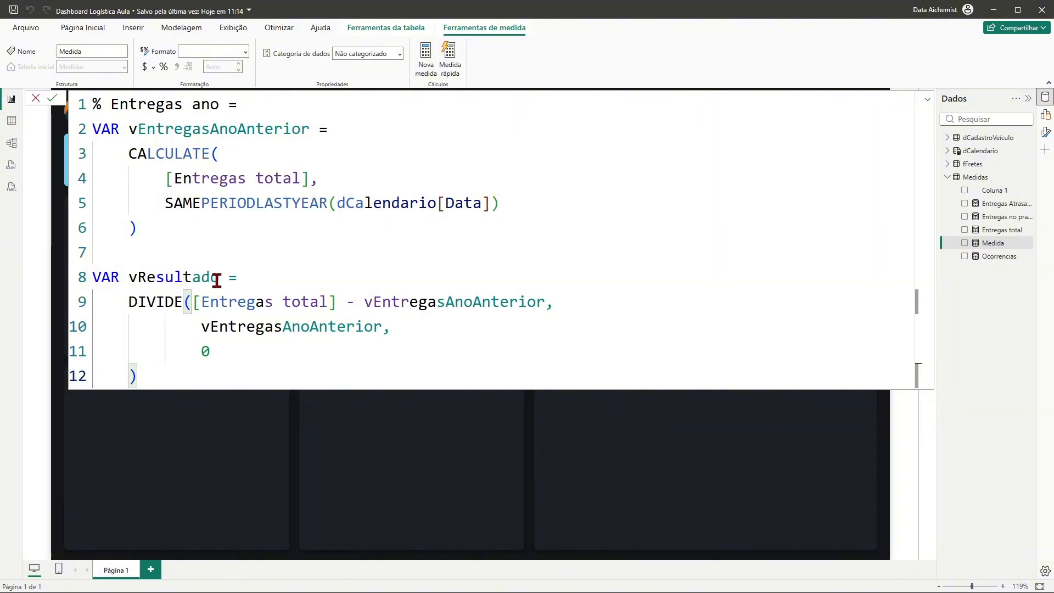
key(Return)
key(Return)
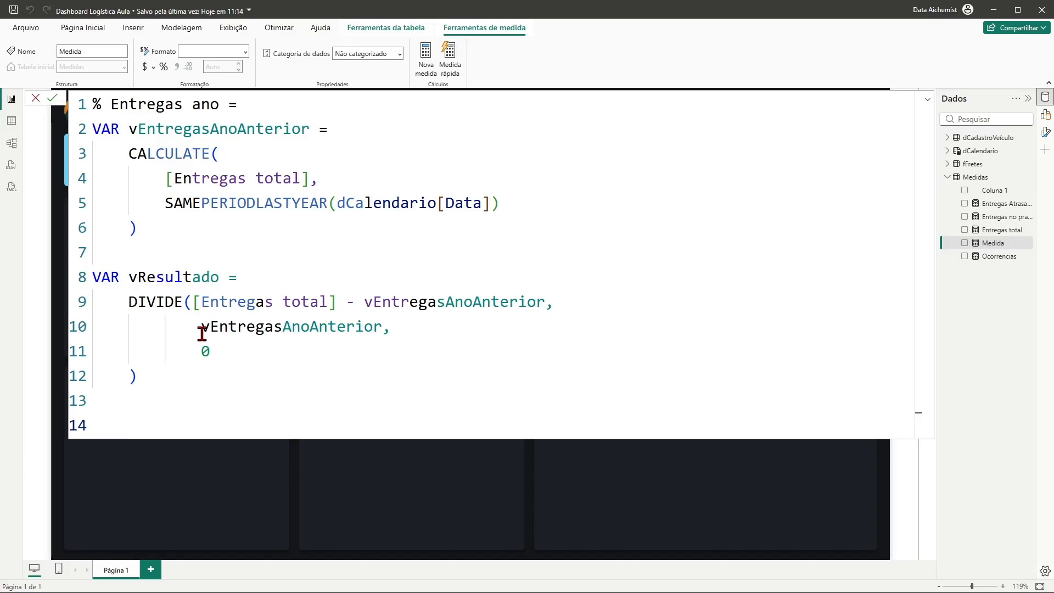
Step: Finish the % Entregas ano measure with RETURN followed by vResultado on its own line, and commit the formula
key(BackSpace)
text(Re)
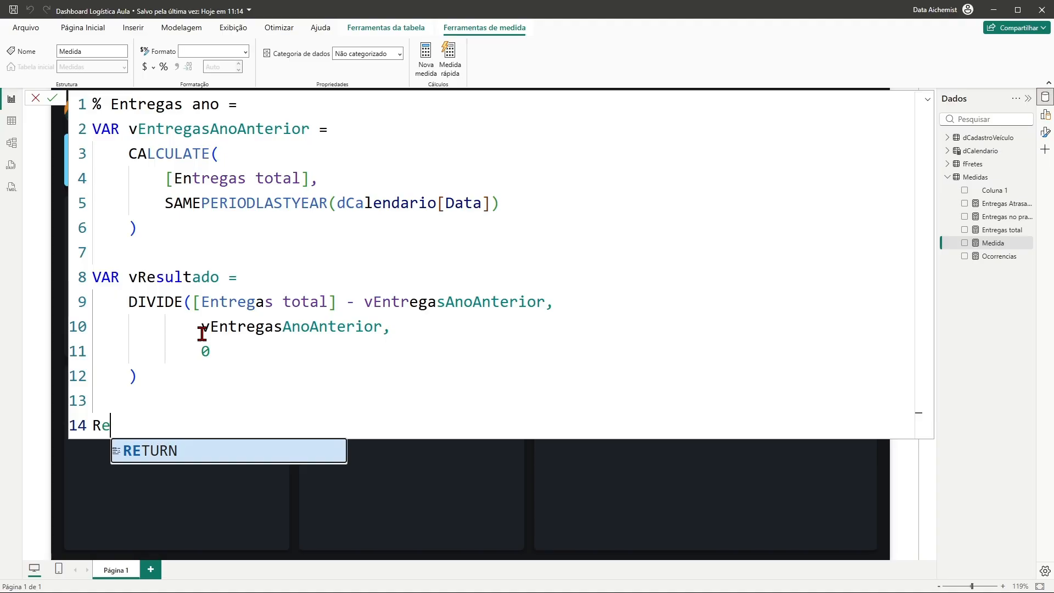
key(Tab)
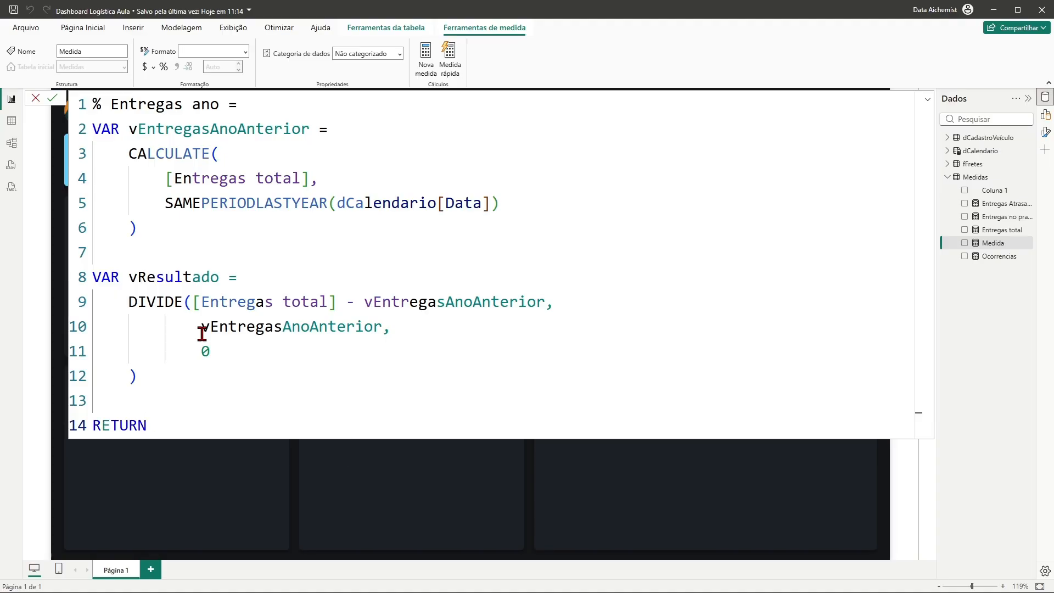
key(Return)
text(vr)
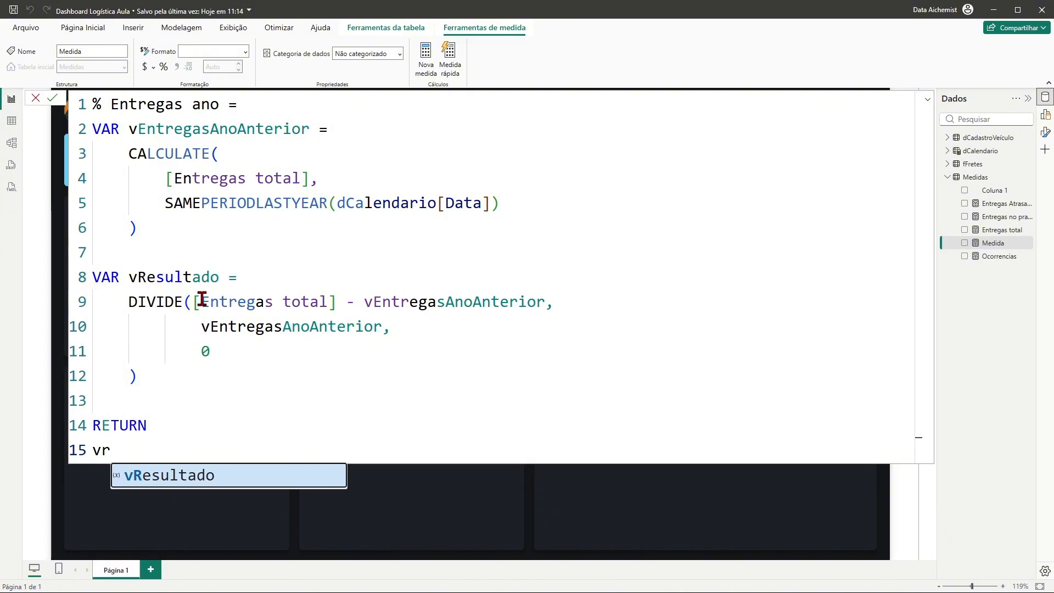
click(166, 484)
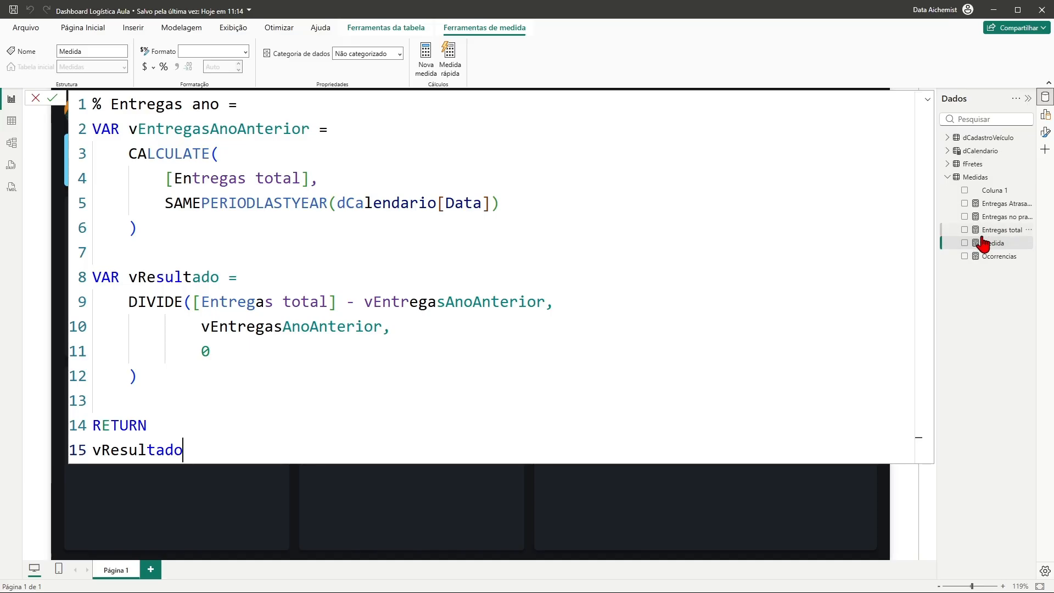
key(Return)
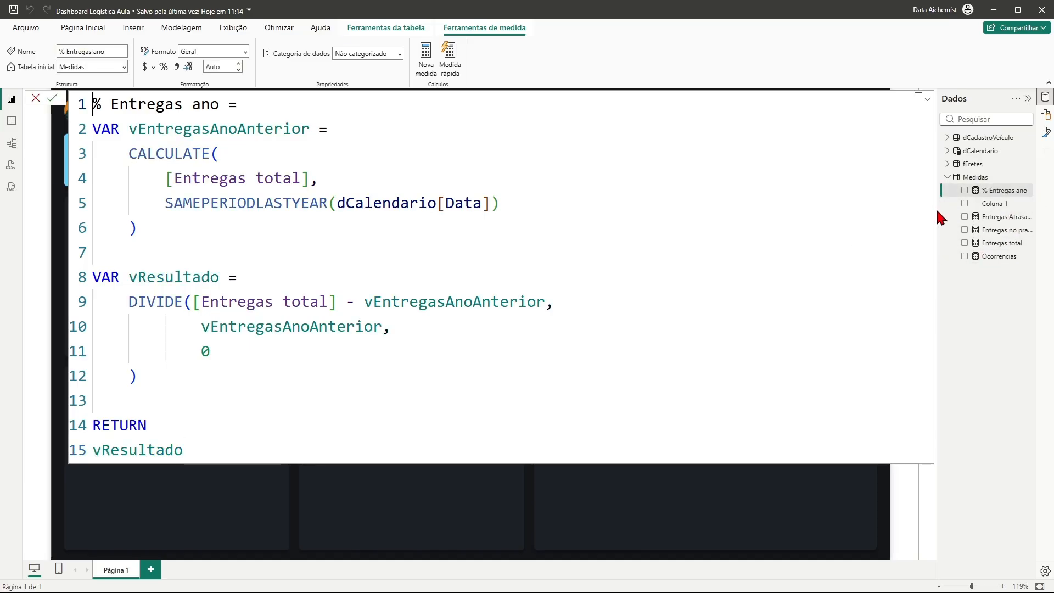
Step: Widen the data field list slightly and add the % Entregas ano measure to the report page as a card visual
drag(938, 214, 917, 214)
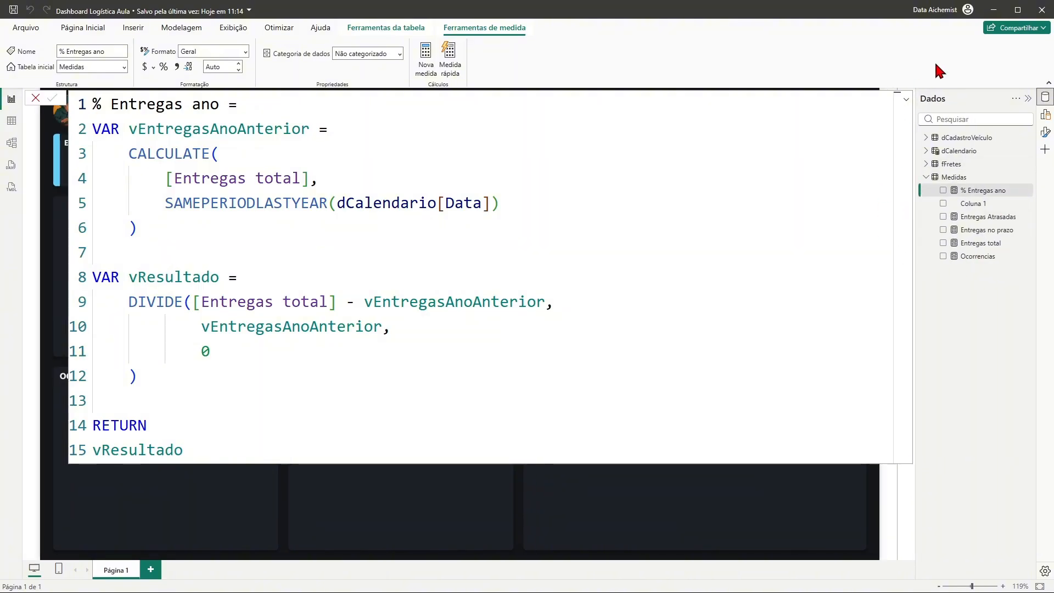
click(749, 505)
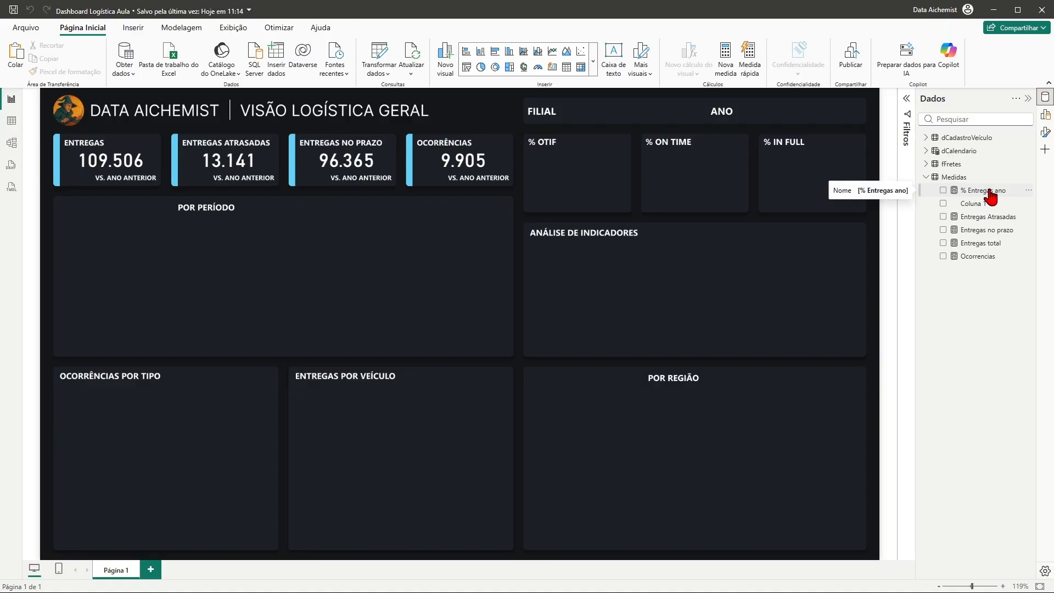
drag(990, 192, 331, 306)
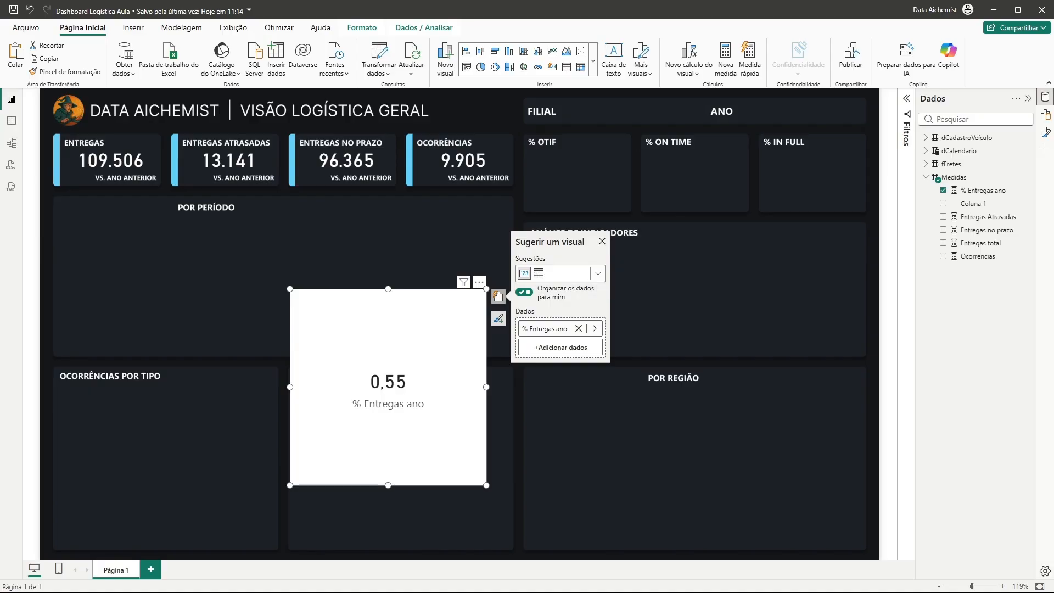
Step: Format the % Entregas ano measure as a percentage
click(988, 192)
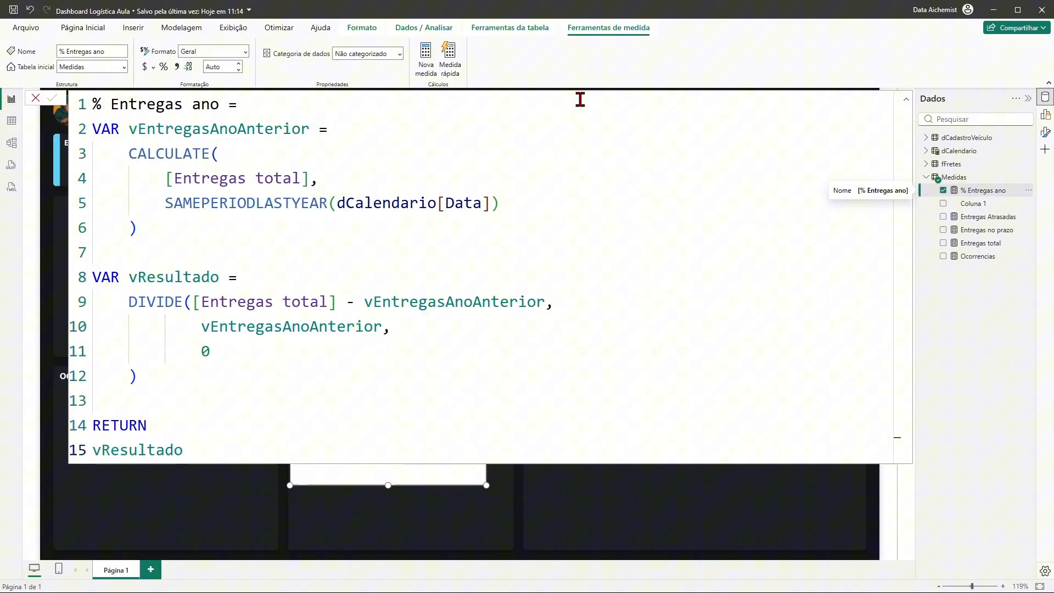
click(164, 67)
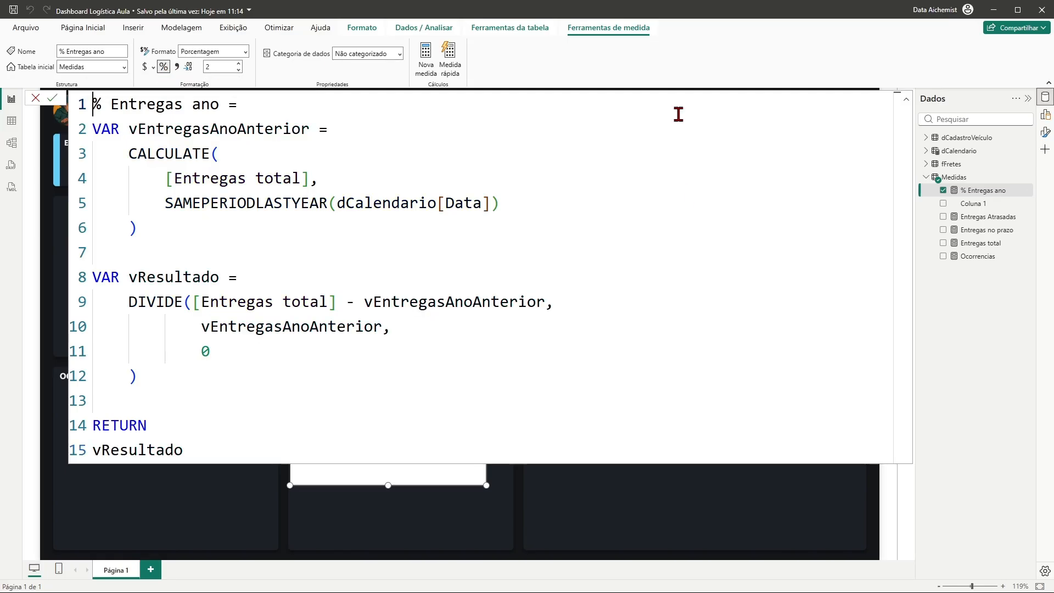
click(605, 511)
Step: Move the % Entregas ano card lower on the page and reduce its height from its upper edge
drag(438, 390, 407, 446)
drag(370, 360, 366, 475)
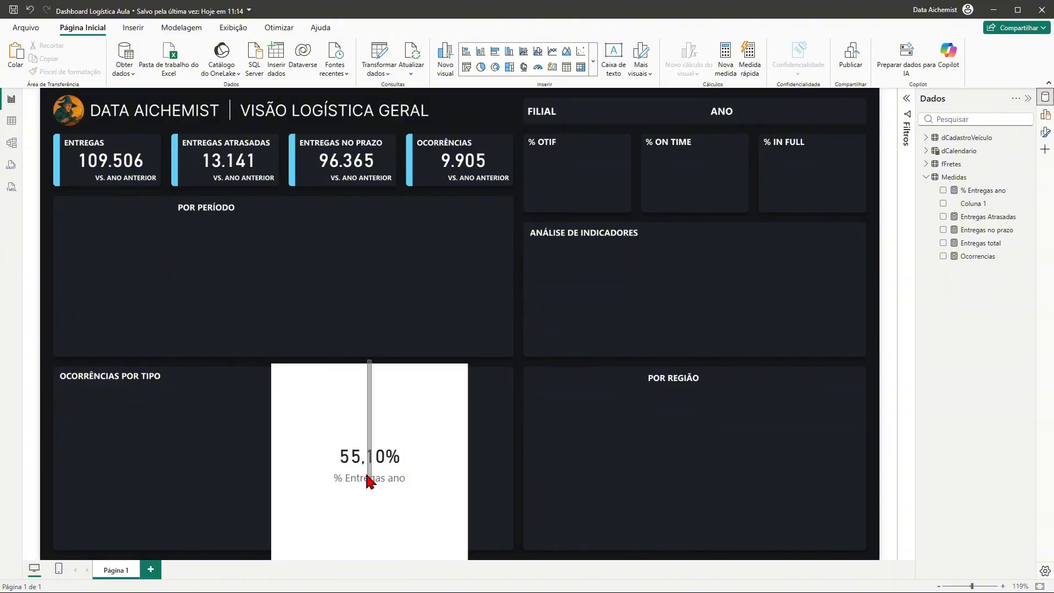
click(358, 455)
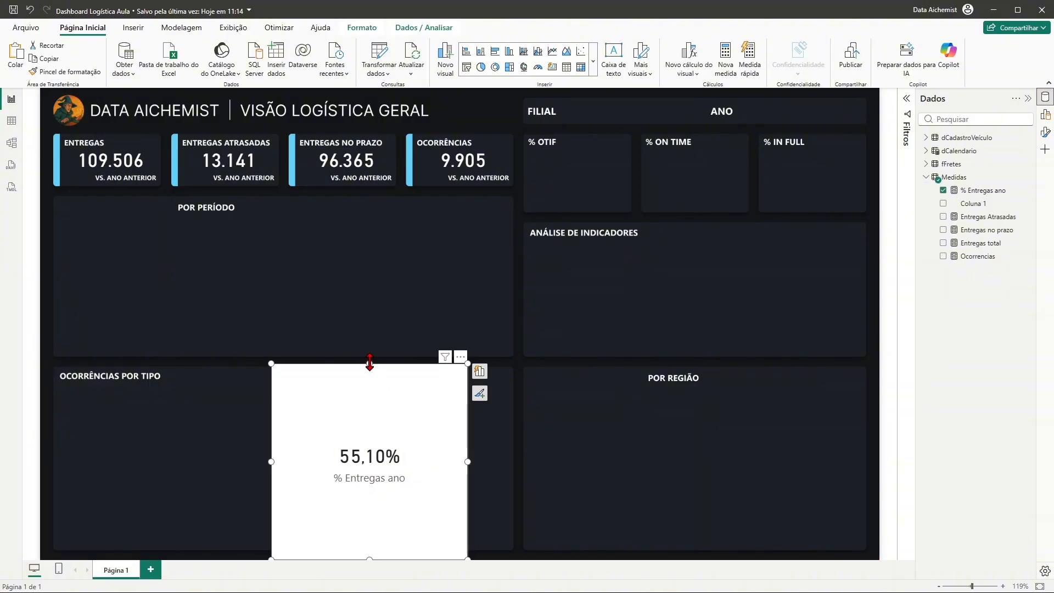
drag(367, 359, 365, 420)
Step: Set the % Entregas ano measure to 1 decimal place and leave the formula editor
click(973, 193)
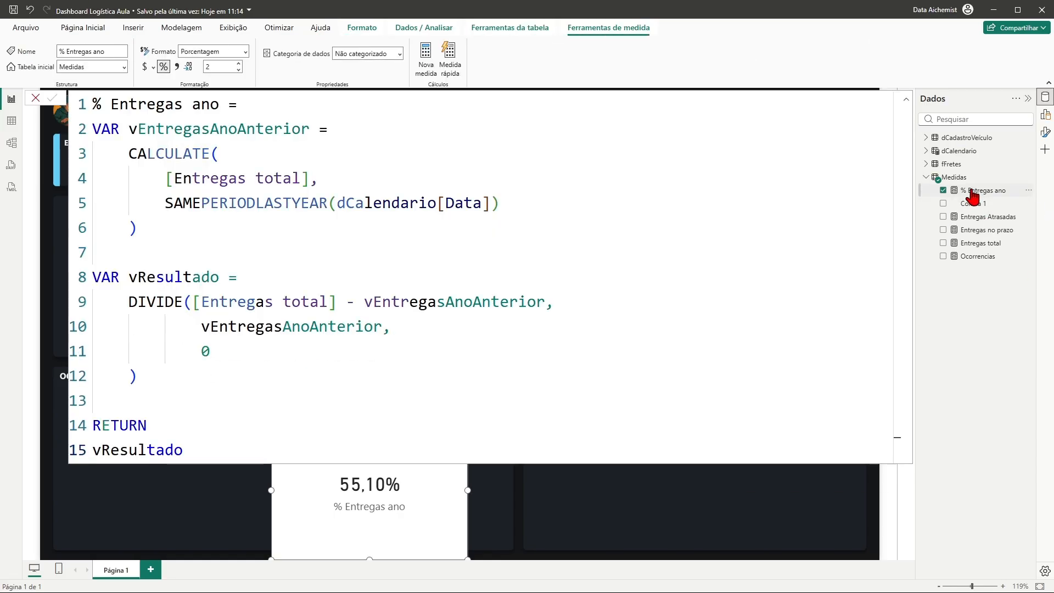
click(239, 65)
click(239, 63)
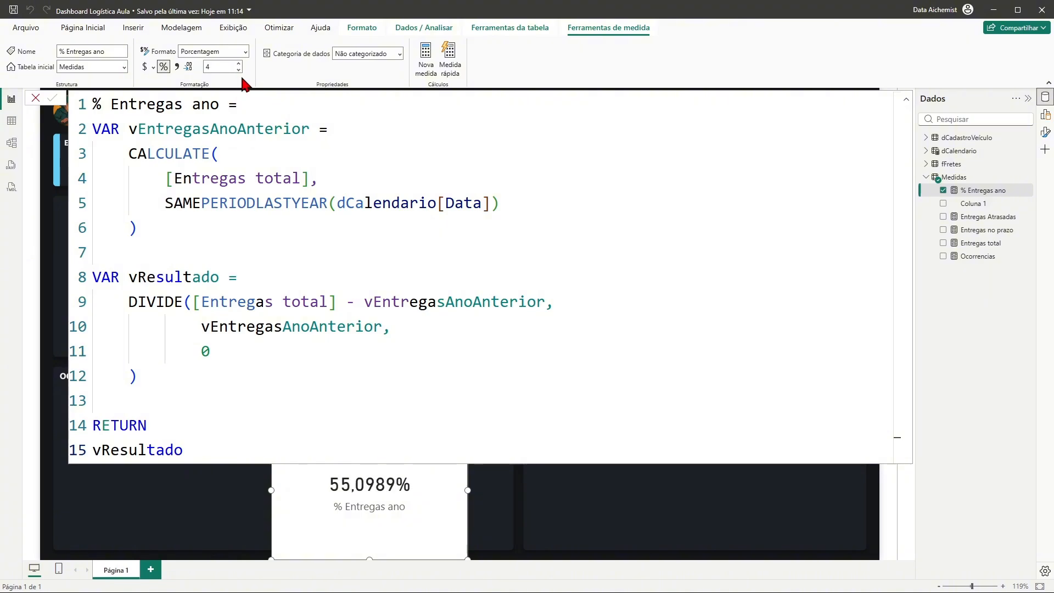
click(239, 70)
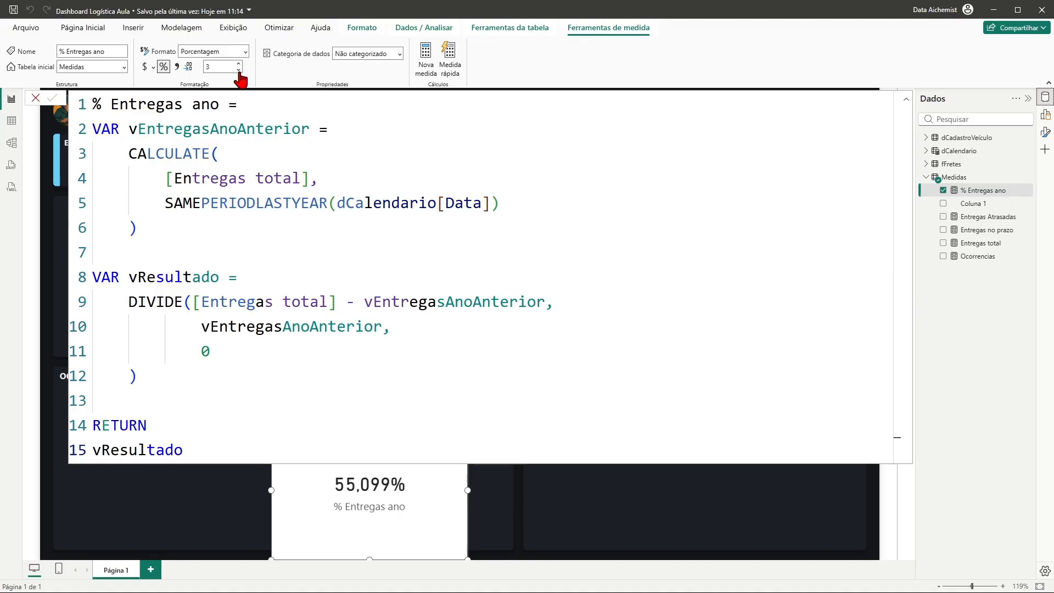
click(239, 70)
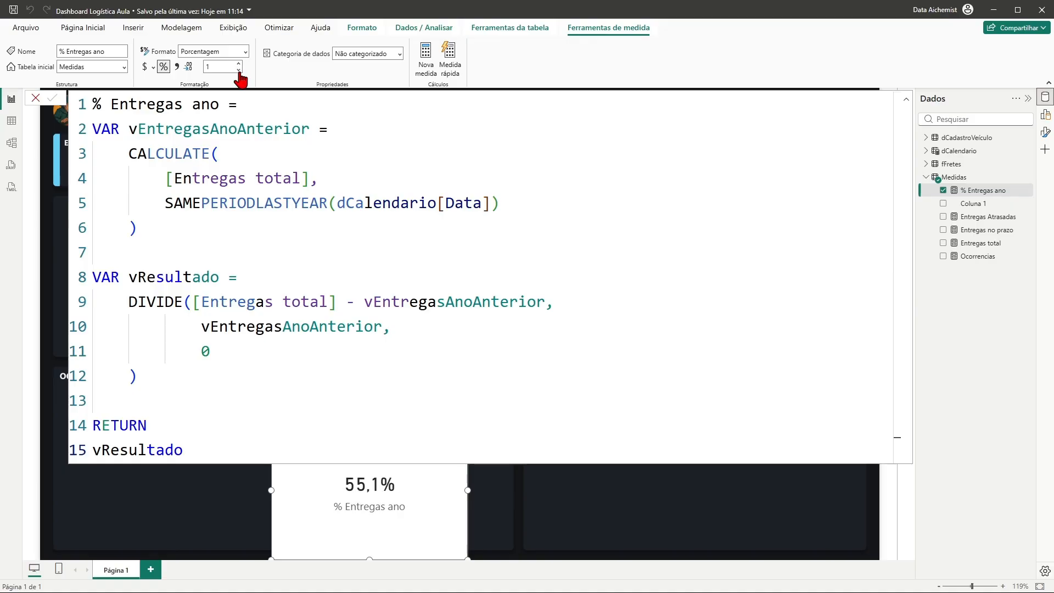
click(581, 510)
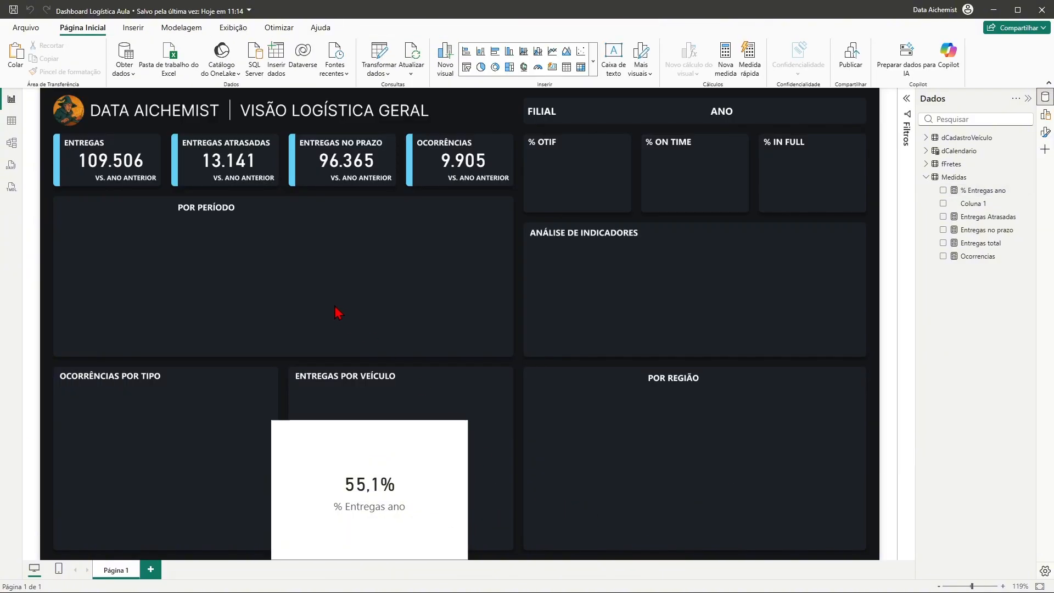
Step: Move the % Entregas ano card up the page and copy the Entregas total card's formatting onto it with the format painter
drag(439, 490, 441, 344)
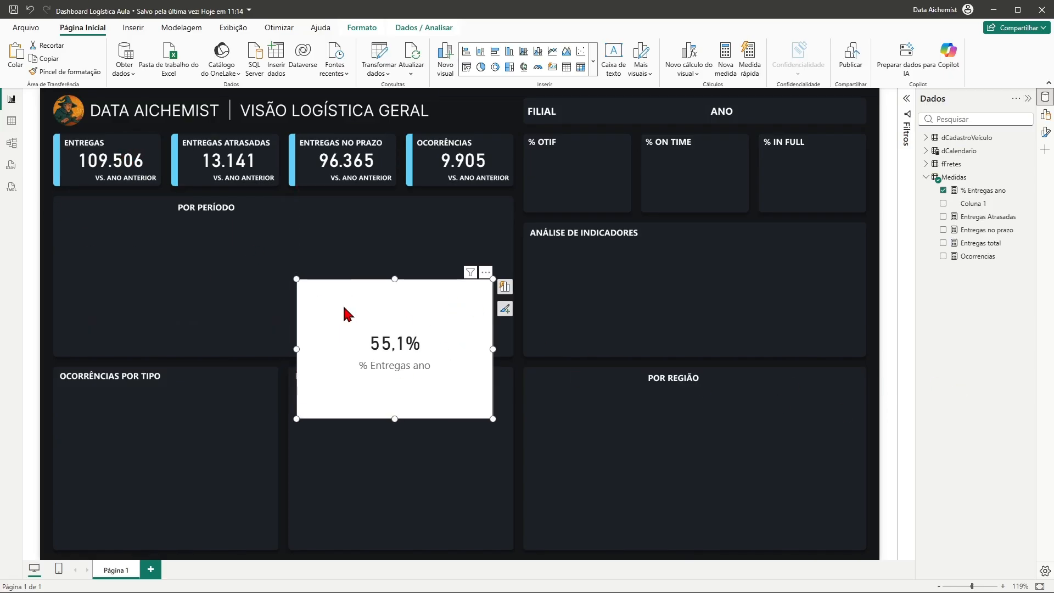
click(124, 165)
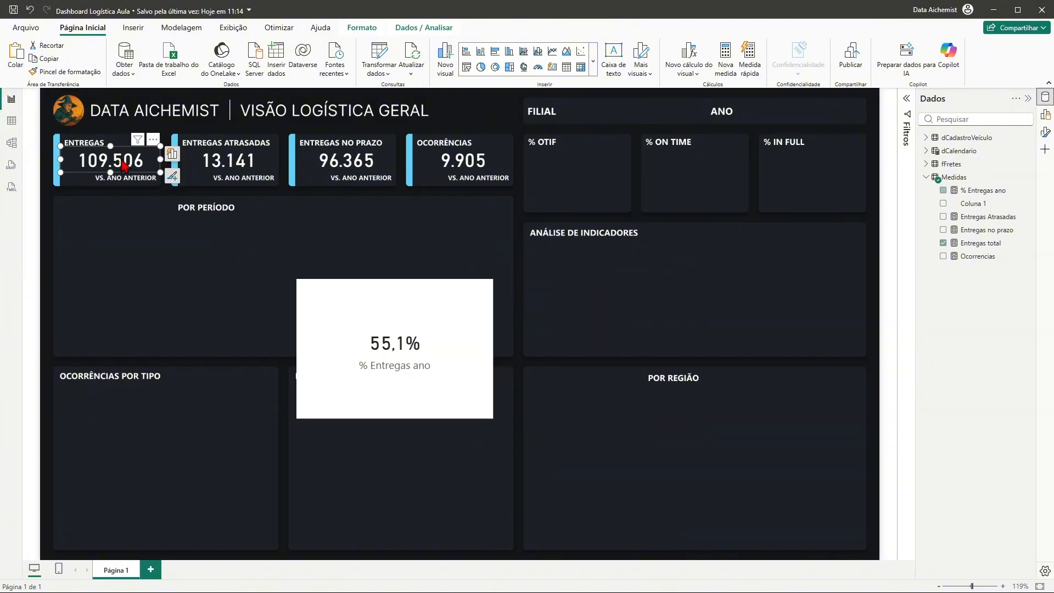
click(71, 74)
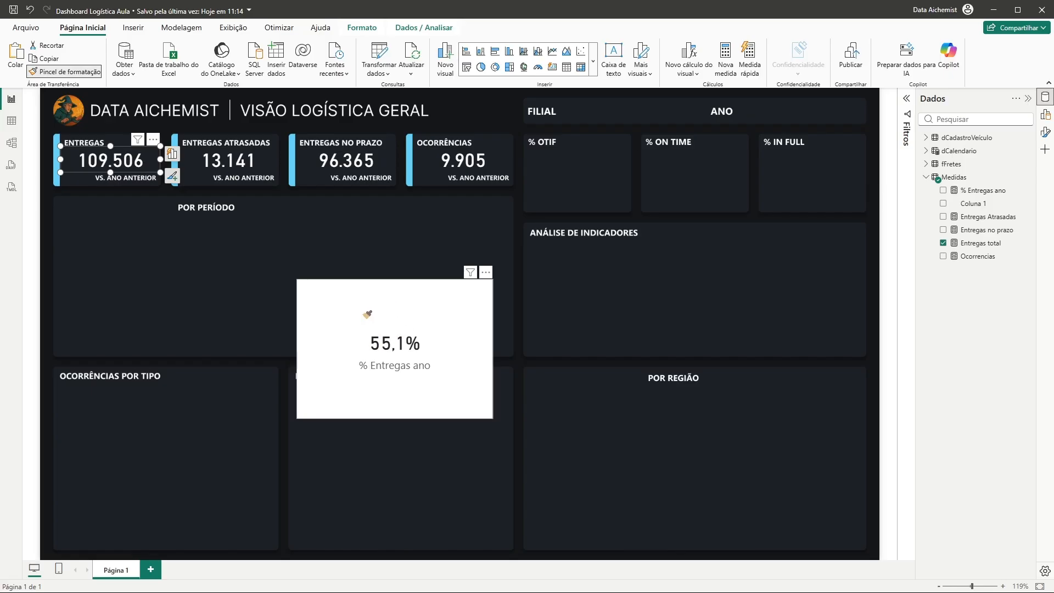
click(382, 308)
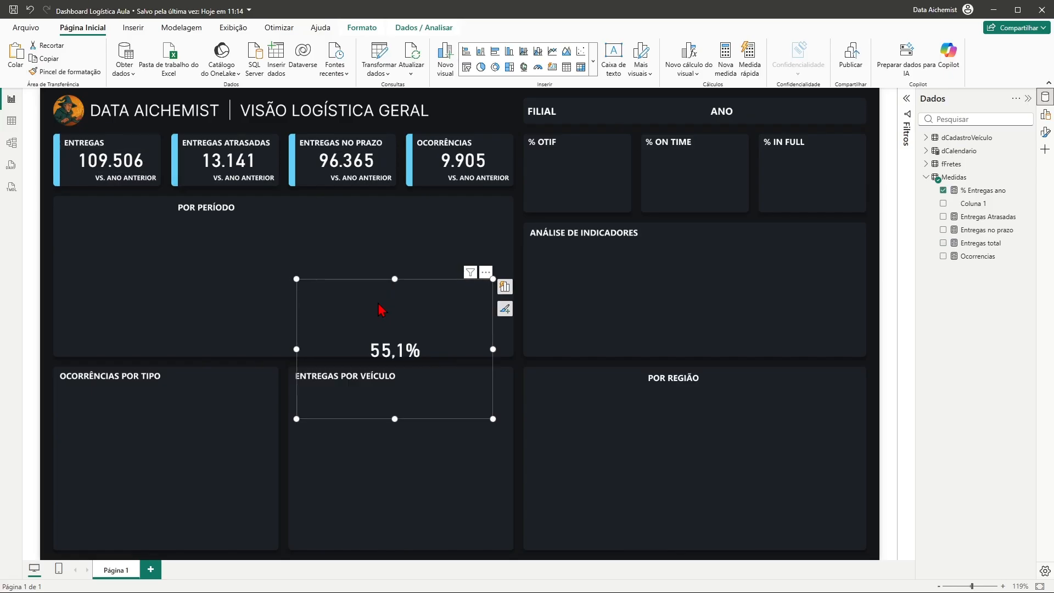
Step: Move the % Entregas ano card further up and set its callout value font size to 10
drag(413, 312, 414, 259)
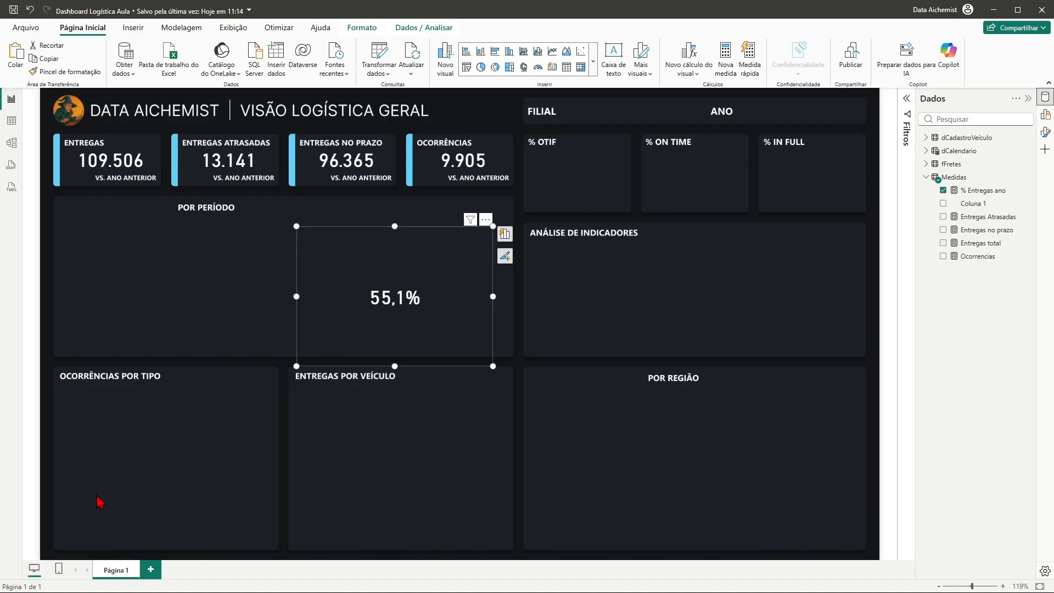
click(1045, 135)
click(826, 213)
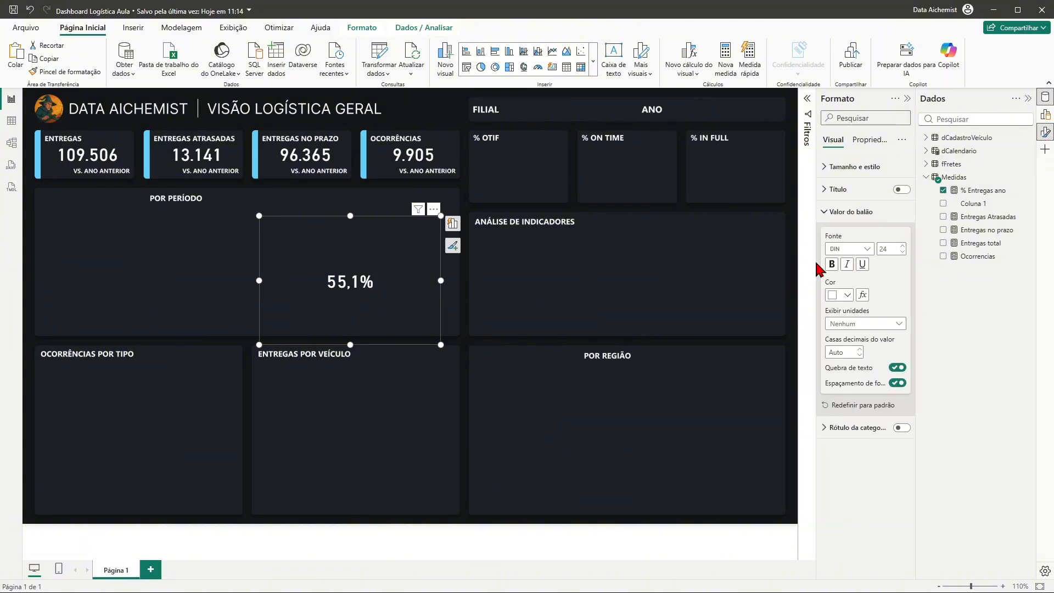
click(902, 252)
click(902, 252)
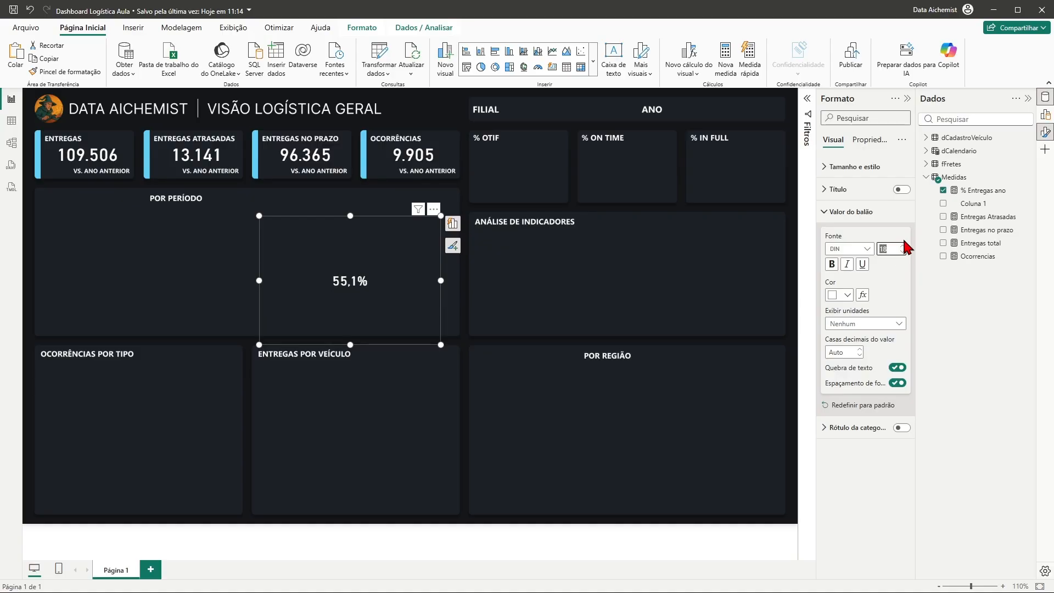
text(10)
click(907, 98)
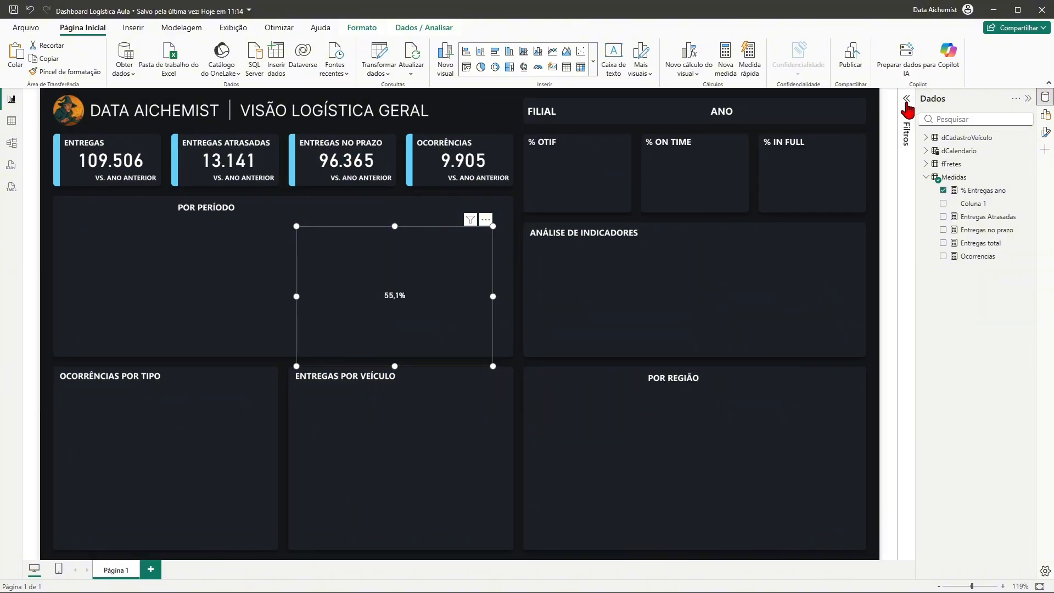
Step: Shrink the % Entregas ano card and align it just before the "VS. ANO ANTERIOR" text in the Entregas box
drag(391, 288, 400, 240)
drag(493, 234, 92, 185)
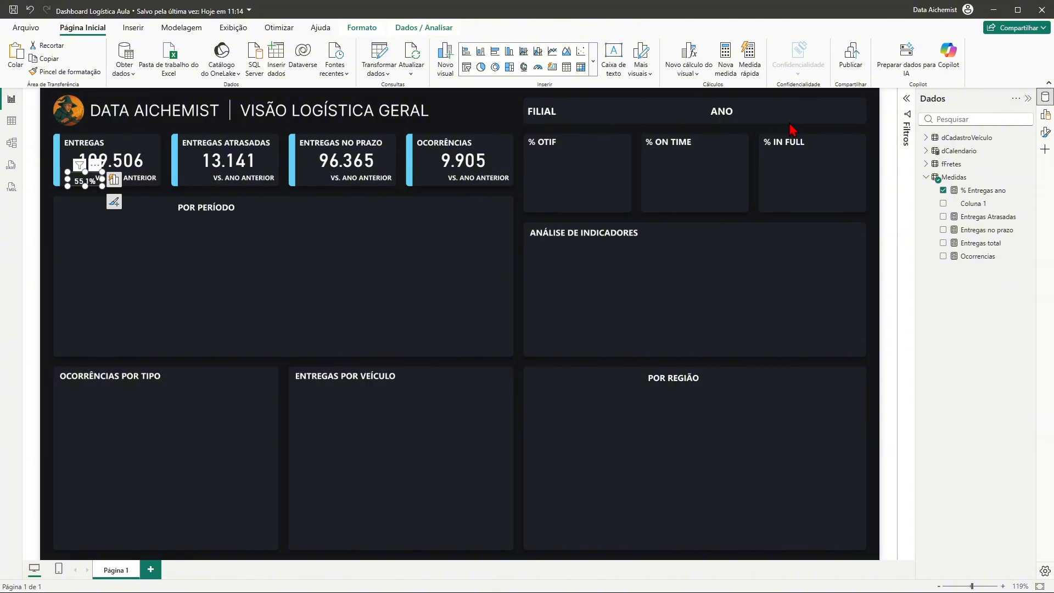
key(Up)
key(Up)
key(Up)
key(Up)
key(Up)
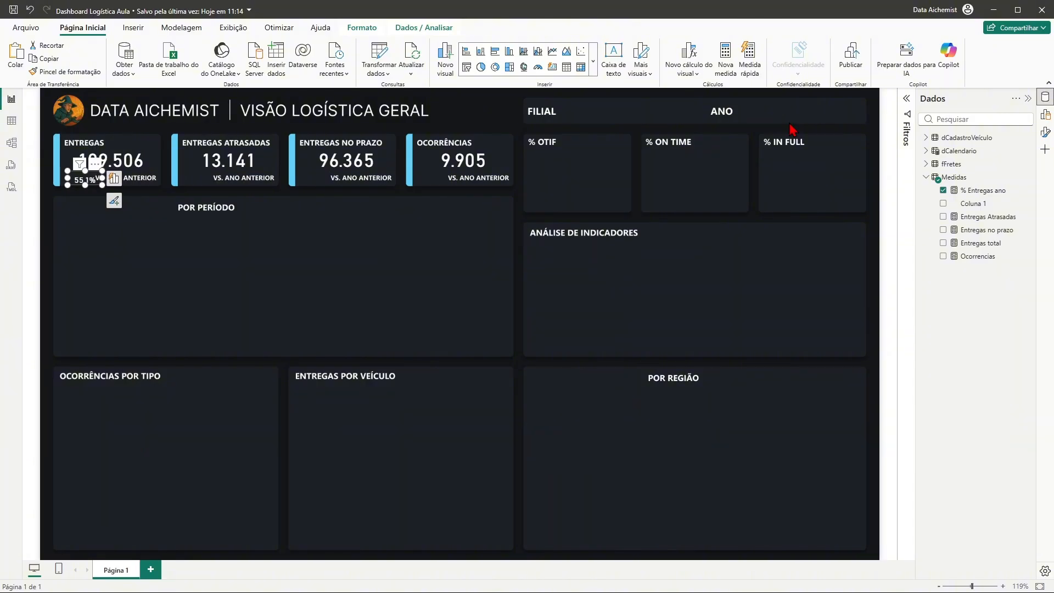
key(Left)
key(Left)
key(Left)
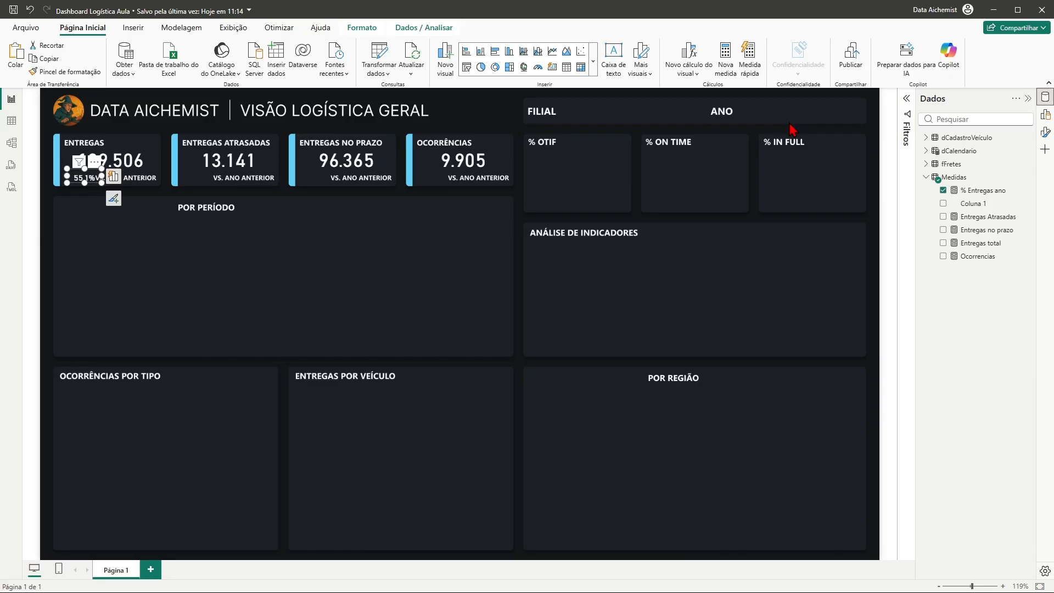
key(Right)
key(Left)
key(Right)
key(Right)
key(Left)
key(Escape)
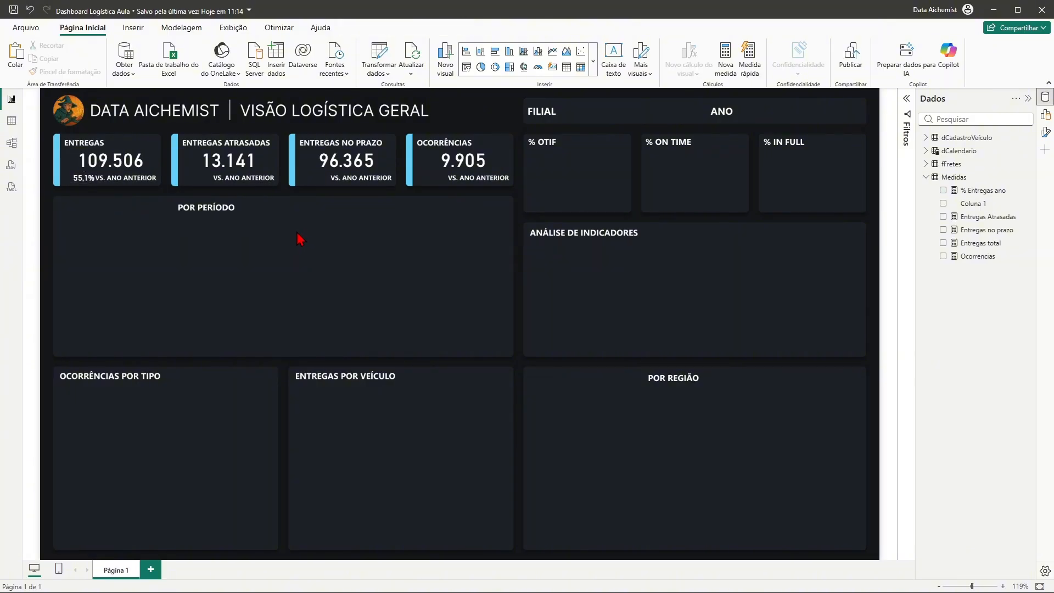
mouse_move(85, 181)
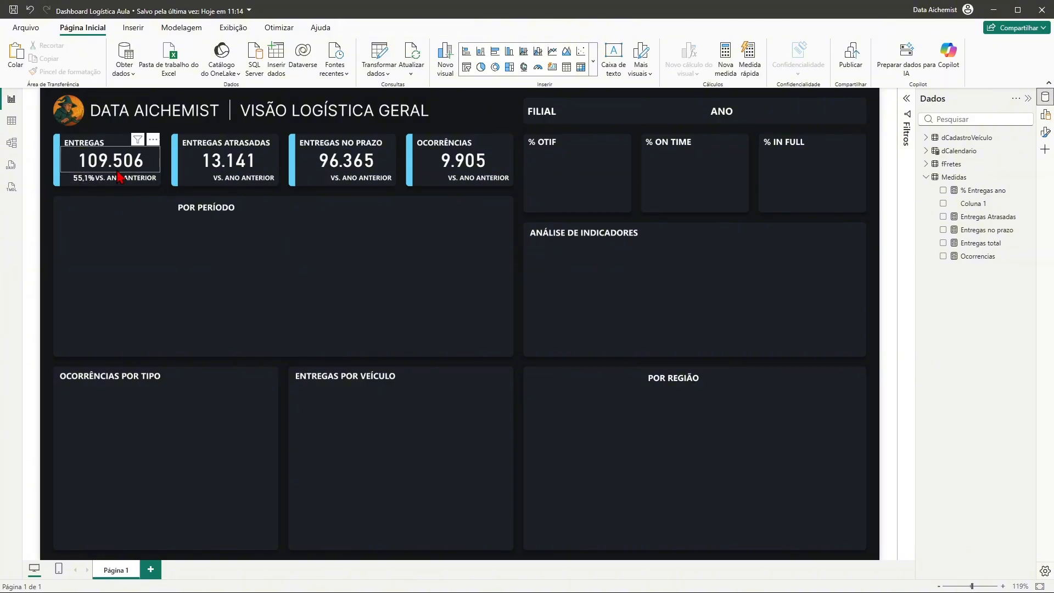
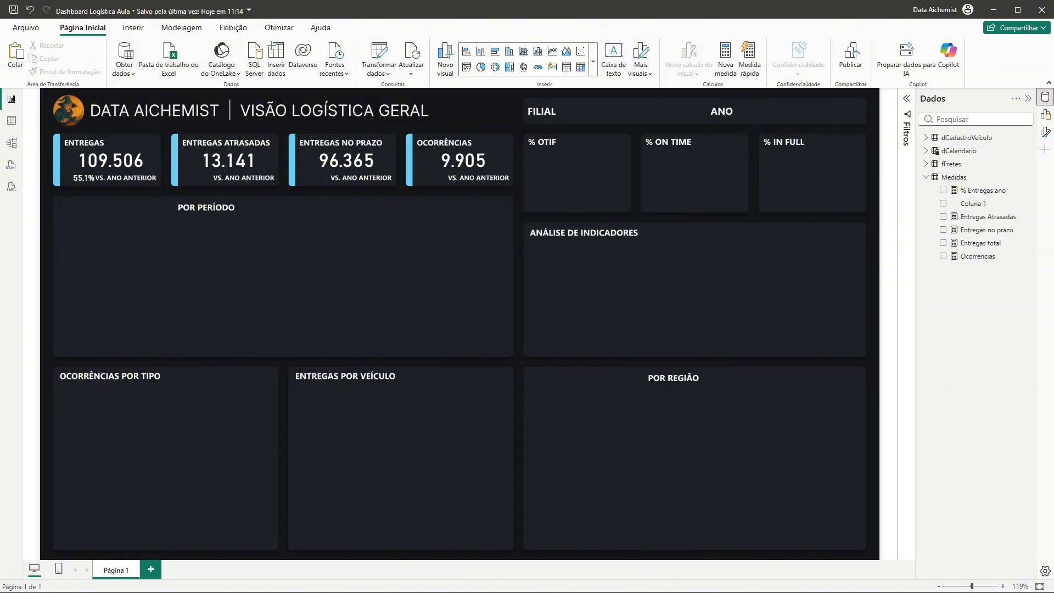
Step: Copy the complete % Entregas ano formula and create a new measure in the Medidas table
click(986, 192)
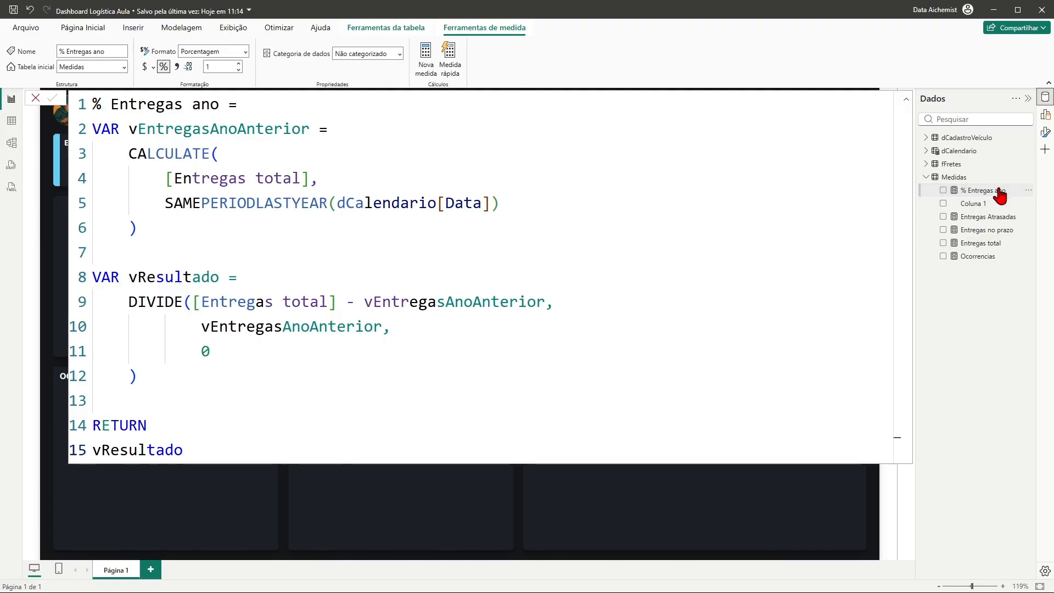
drag(190, 450, 62, 101)
key(ctrl+c)
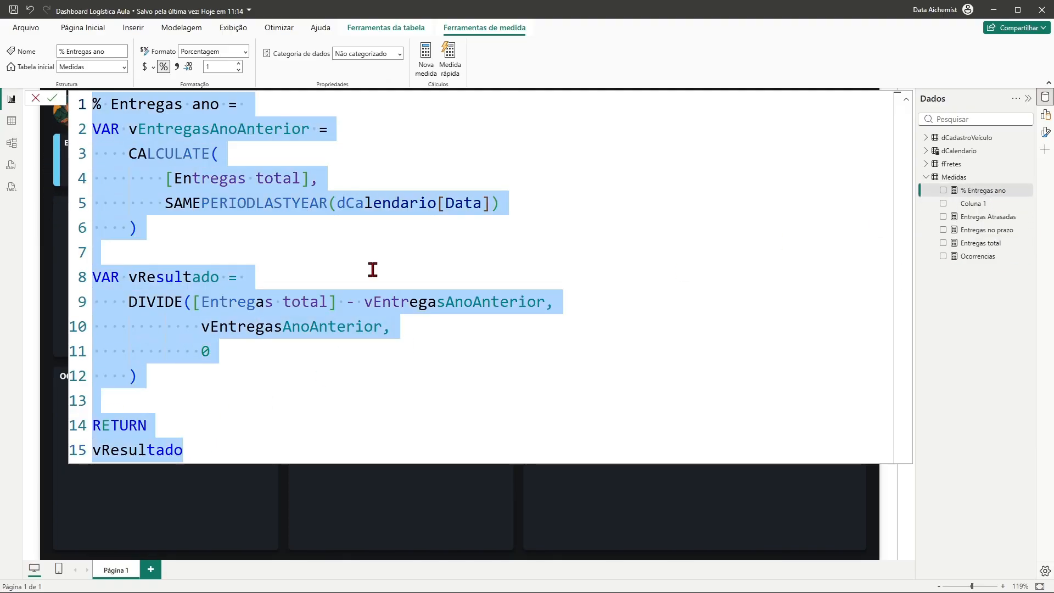
click(466, 494)
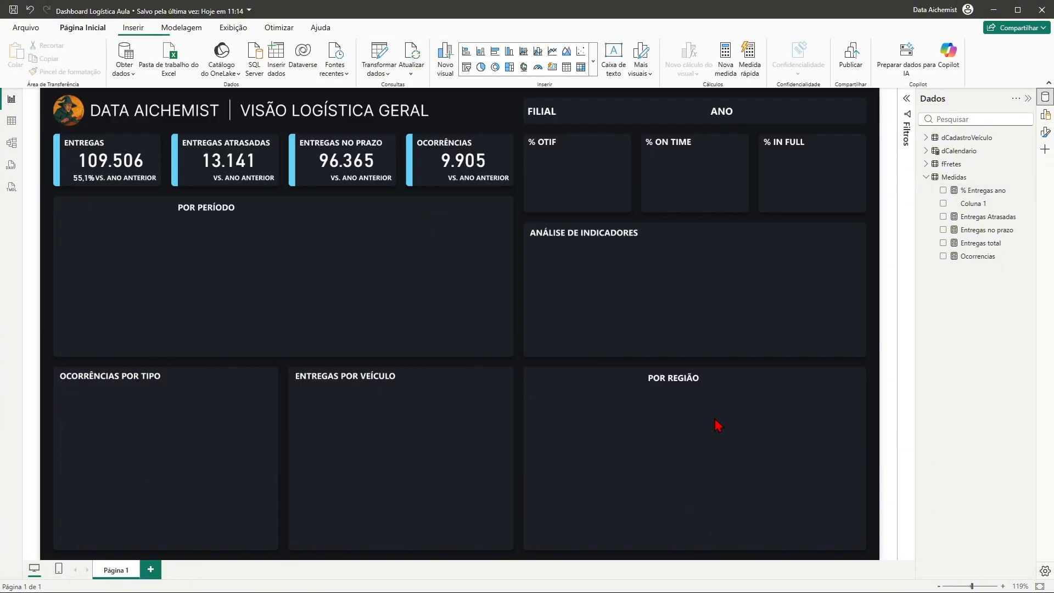
right_click(960, 178)
click(895, 199)
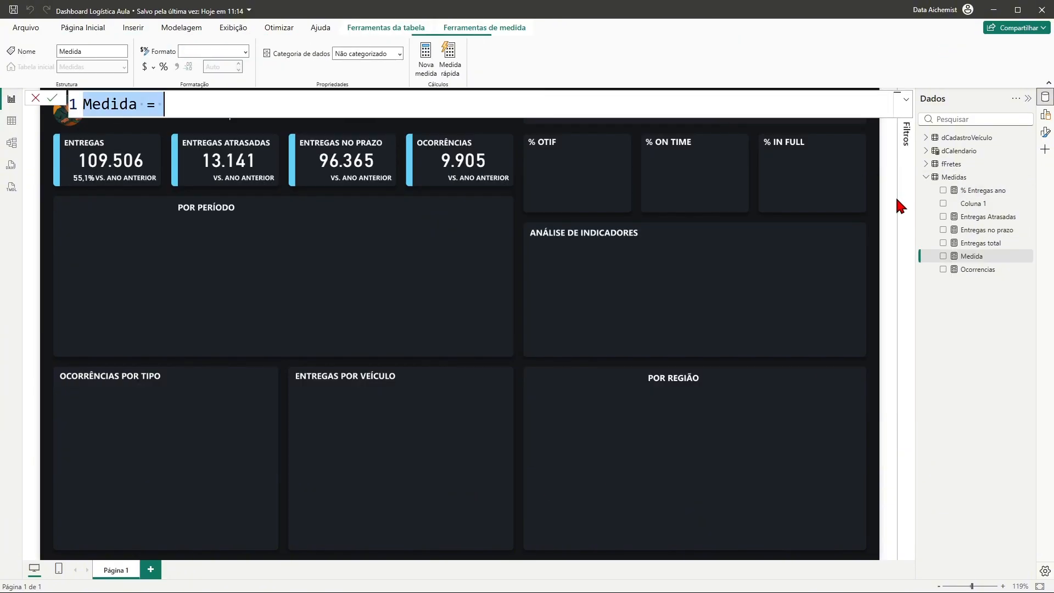
Step: Replace the new measure's definition with the copied % Entregas ano formula and rename it % Entregas atrasadas ano
key(ctrl+a)
key(ctrl+v)
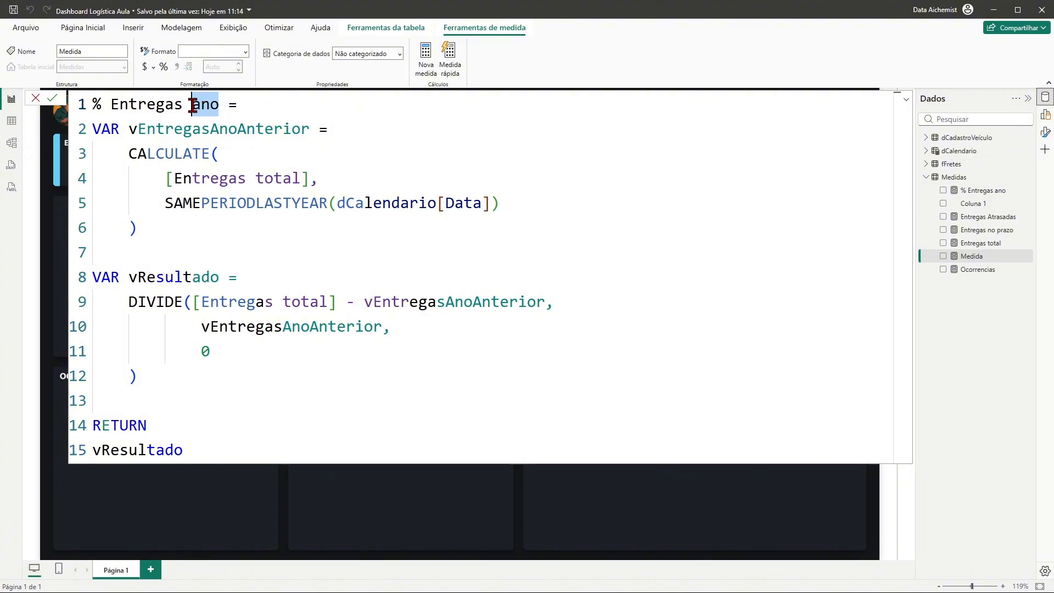
double_click(204, 105)
text(atra)
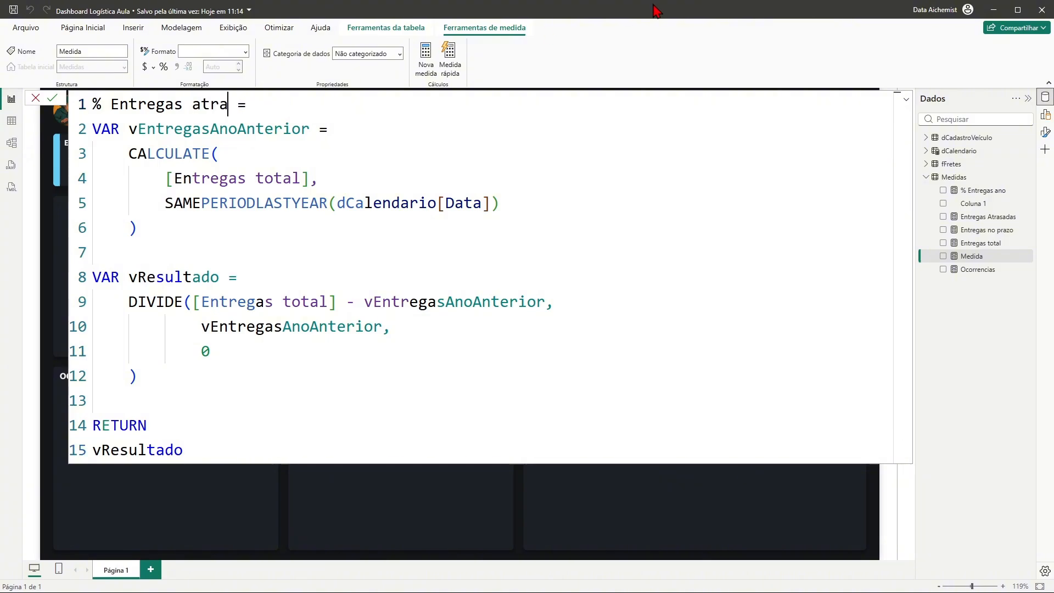
text(sadas ano)
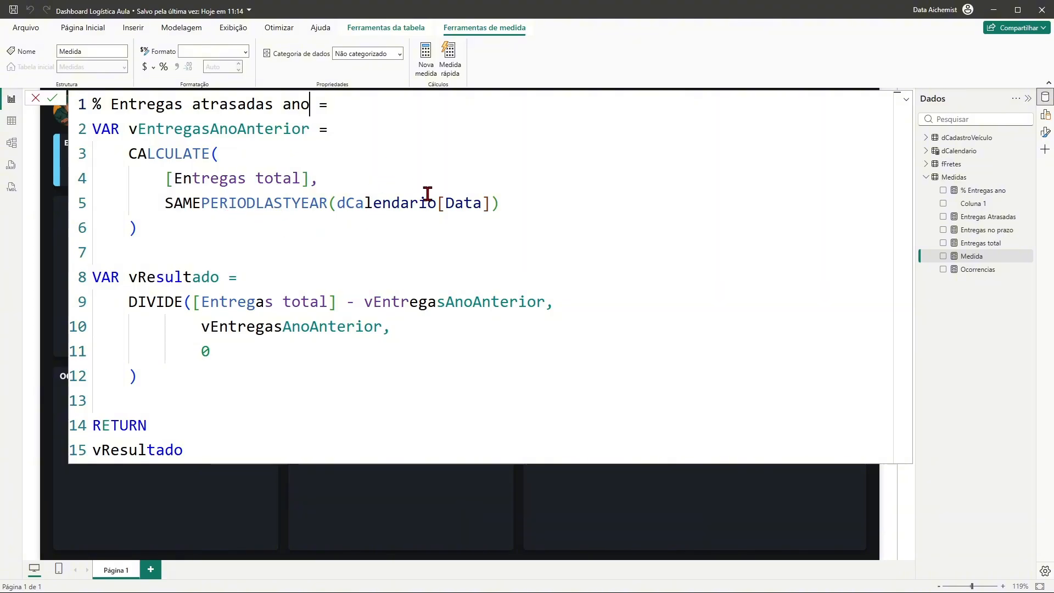
Step: Replace [Entregas total] with [Entregas Atrasadas] inside the CALCULATE of the vEntregasAnoAnterior variable
text(,)
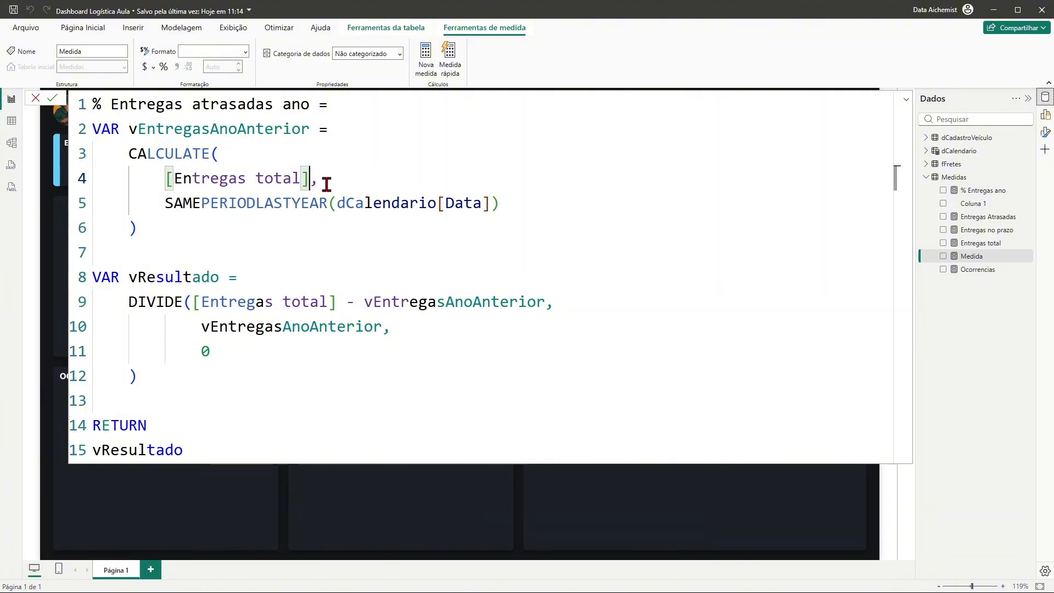
key(BackSpace)
key(BackSpace)
key(BackSpace)
key(BackSpace)
key(BackSpace)
key(BackSpace)
key(BackSpace)
key(BackSpace)
key(BackSpace)
key(BackSpace)
key(BackSpace)
key(BackSpace)
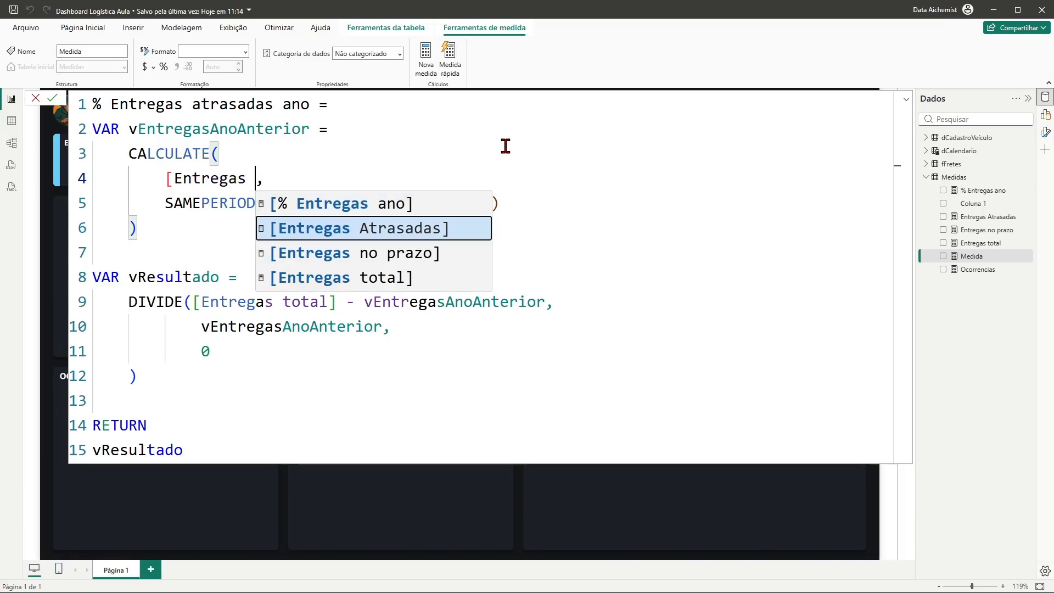
key(BackSpace)
key(BackSpace)
key(BackSpace)
key(BackSpace)
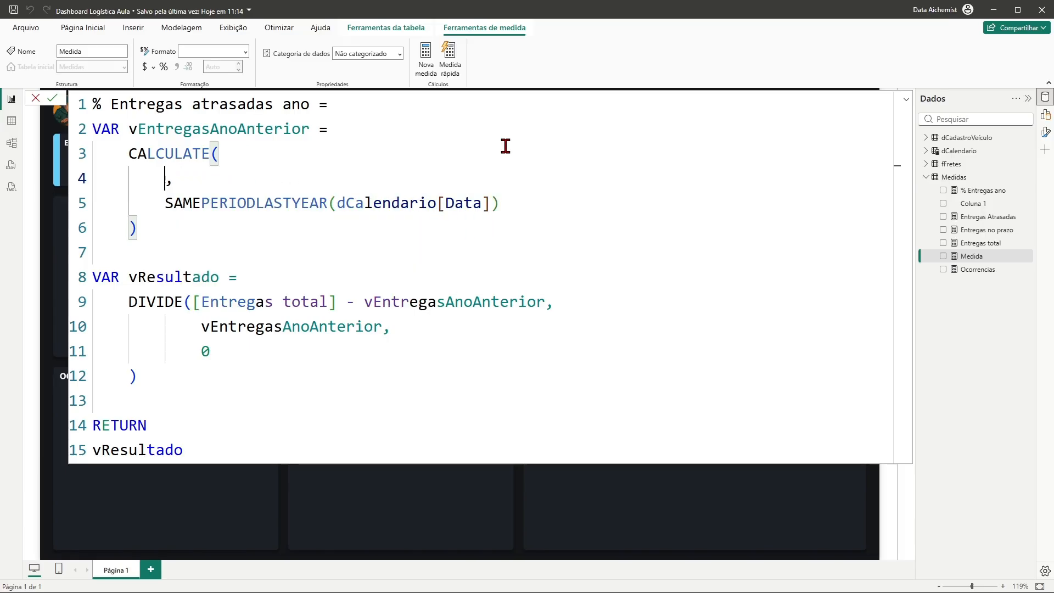
text(entre)
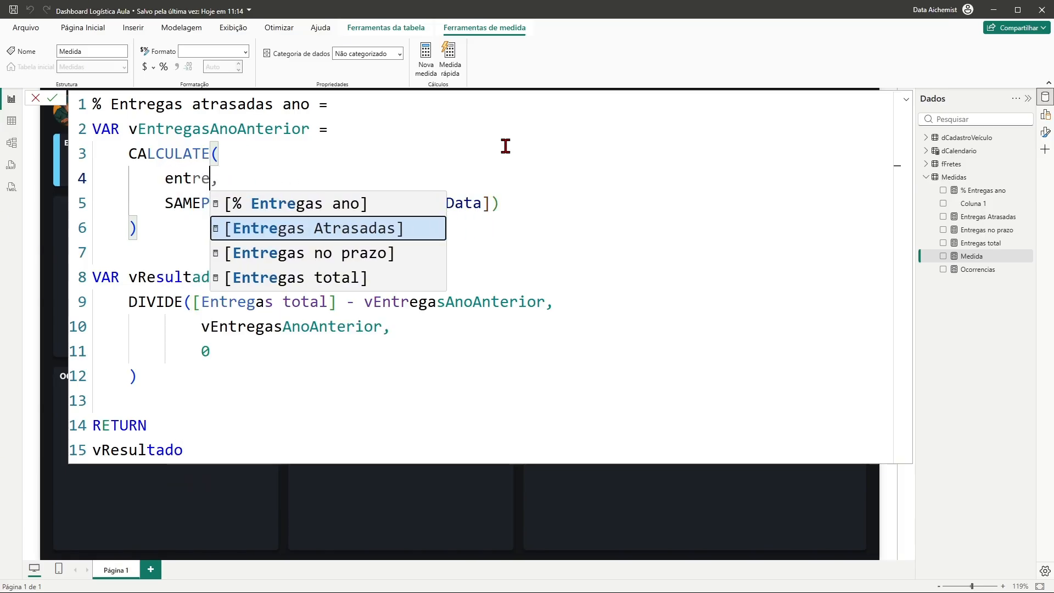
click(373, 232)
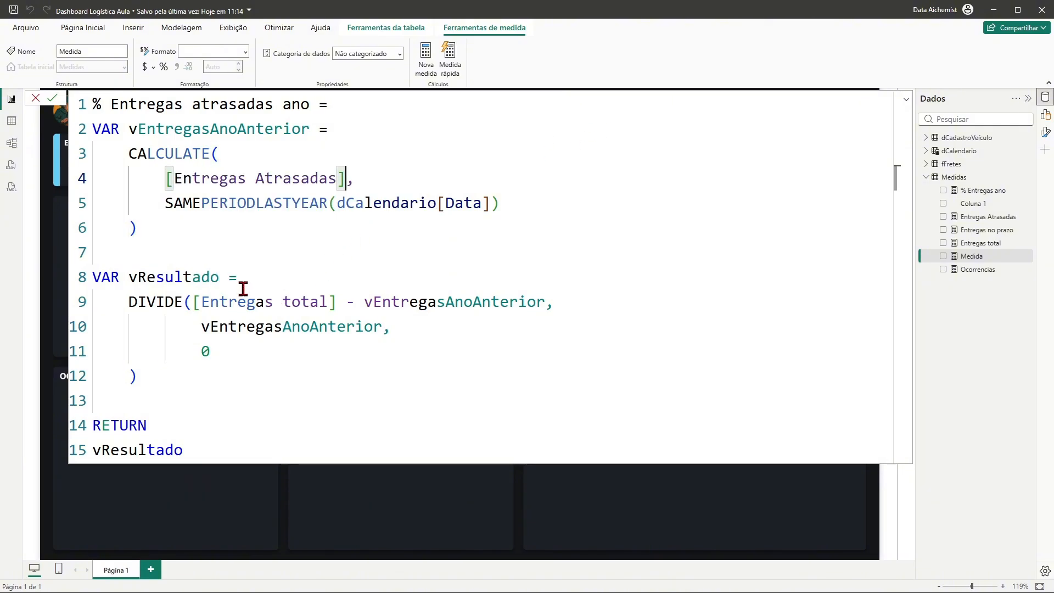
Step: Replace [Entregas total] with [Entregas Atrasadas] in the DIVIDE of vResultado and commit the measure
click(336, 303)
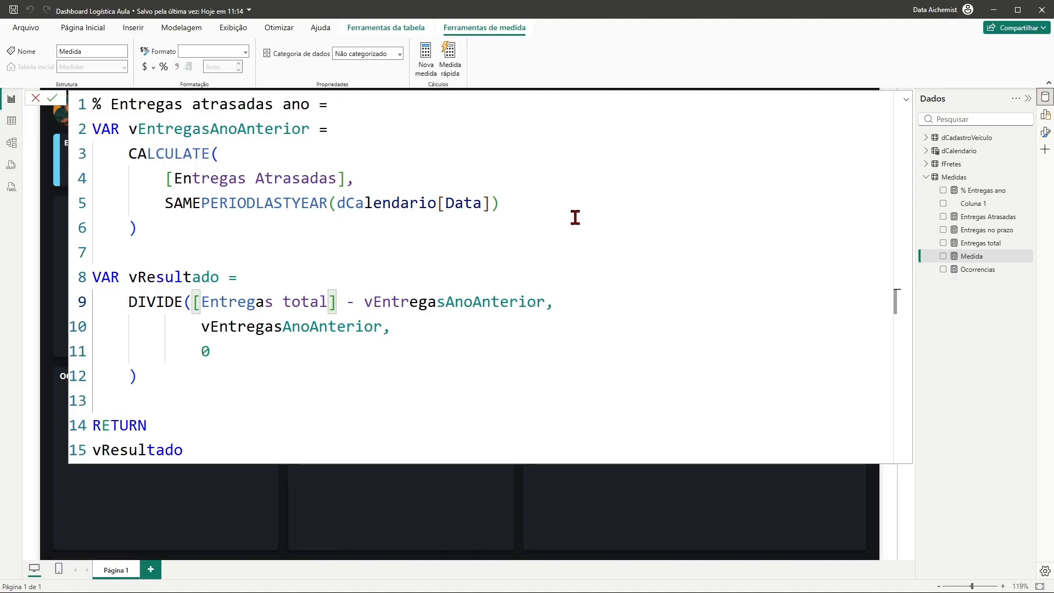
key(BackSpace)
key(BackSpace)
key(BackSpace)
key(BackSpace)
key(BackSpace)
key(BackSpace)
key(BackSpace)
key(BackSpace)
key(BackSpace)
key(BackSpace)
key(BackSpace)
key(BackSpace)
key(BackSpace)
key(BackSpace)
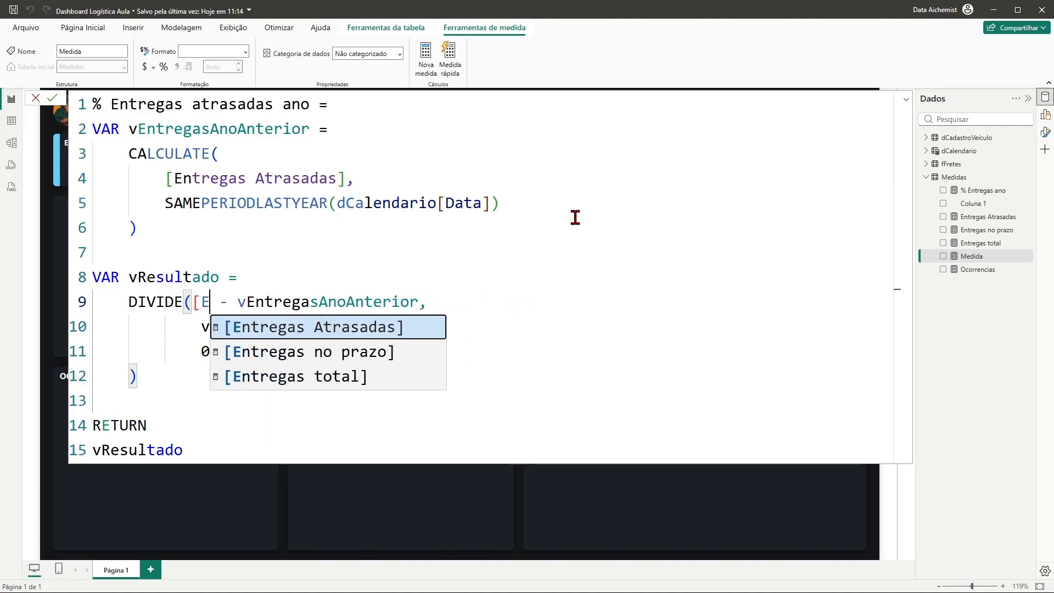
key(BackSpace)
key(BackSpace)
text(entre)
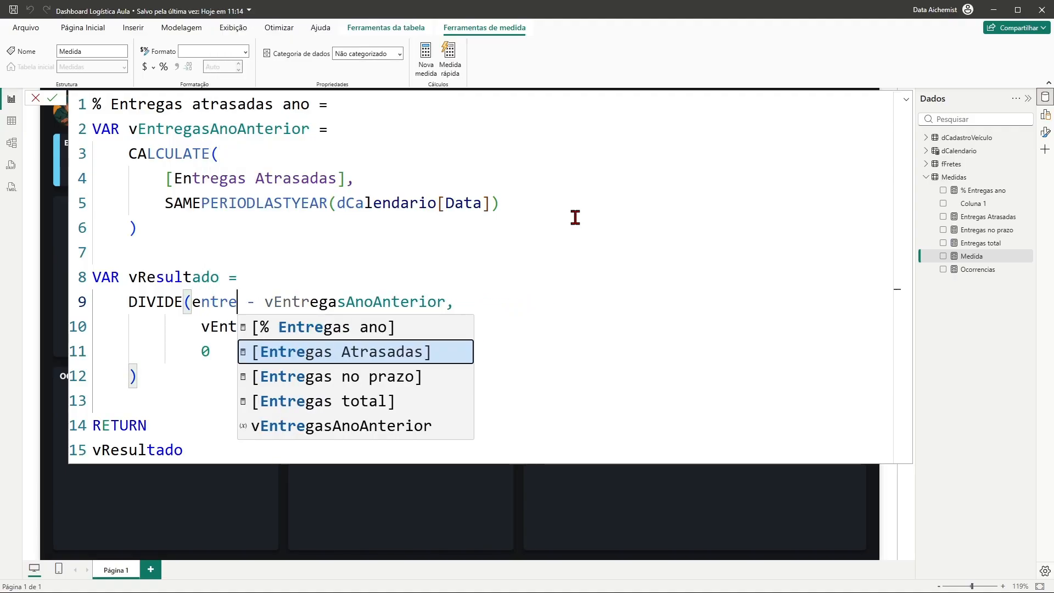
click(395, 353)
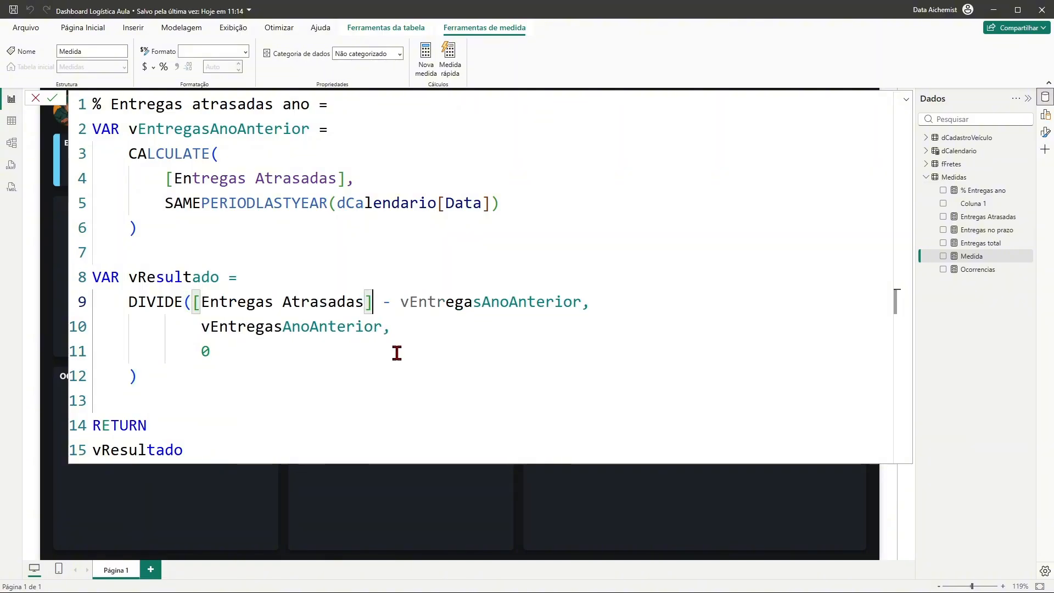
click(256, 440)
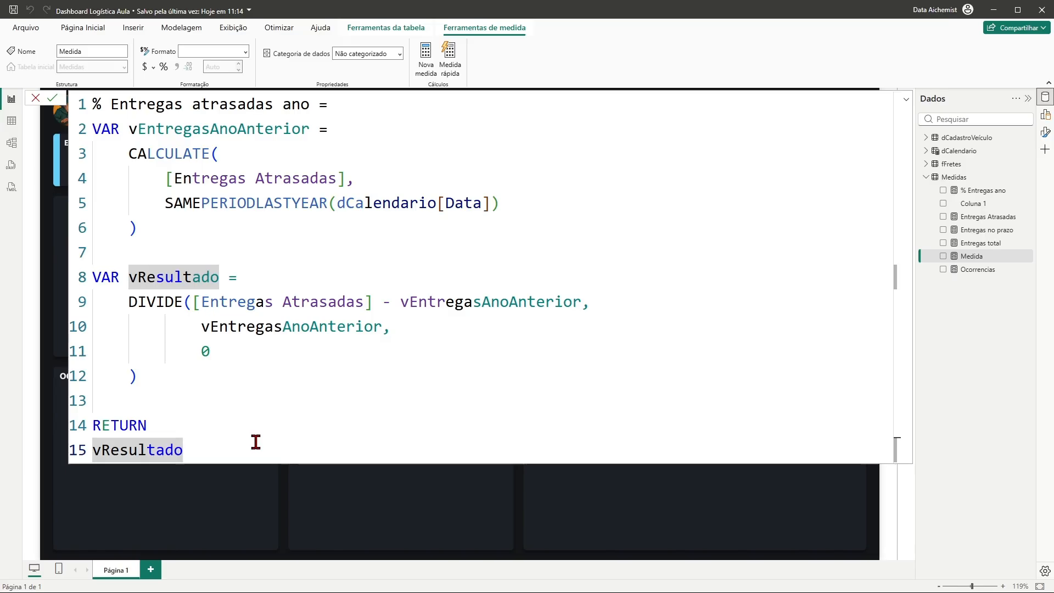
key(Return)
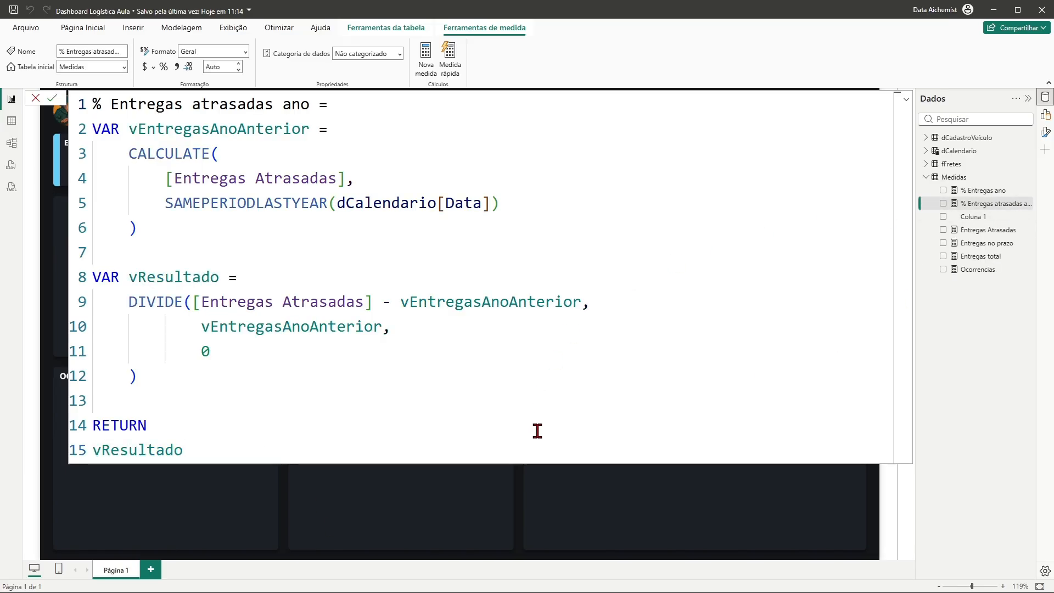
click(398, 476)
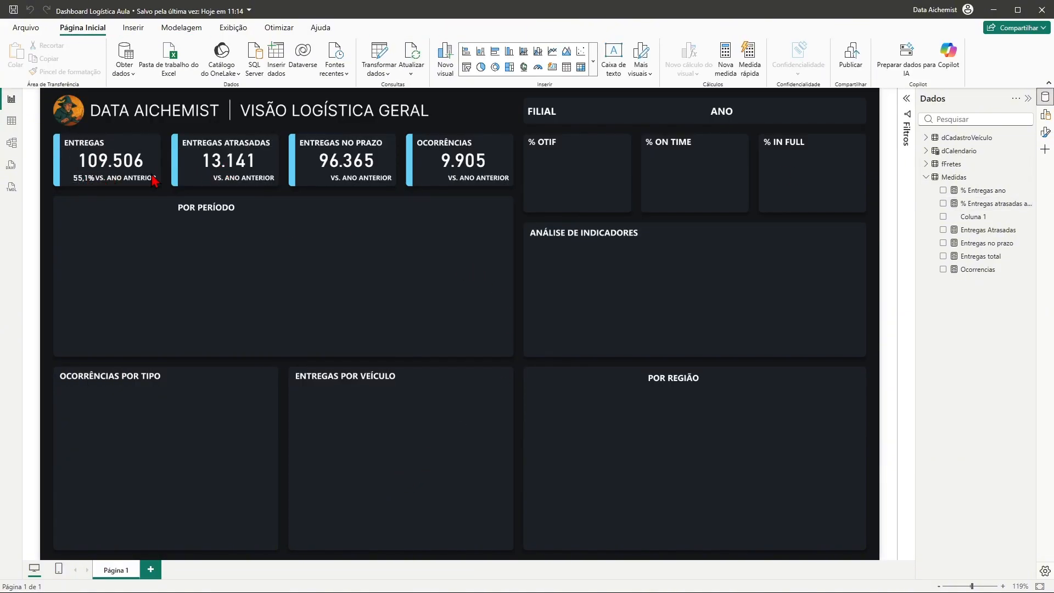
Step: Duplicate the % Entregas ano card and align the copy before "VS. ANO ANTERIOR" in the Entregas Atrasadas box
click(83, 181)
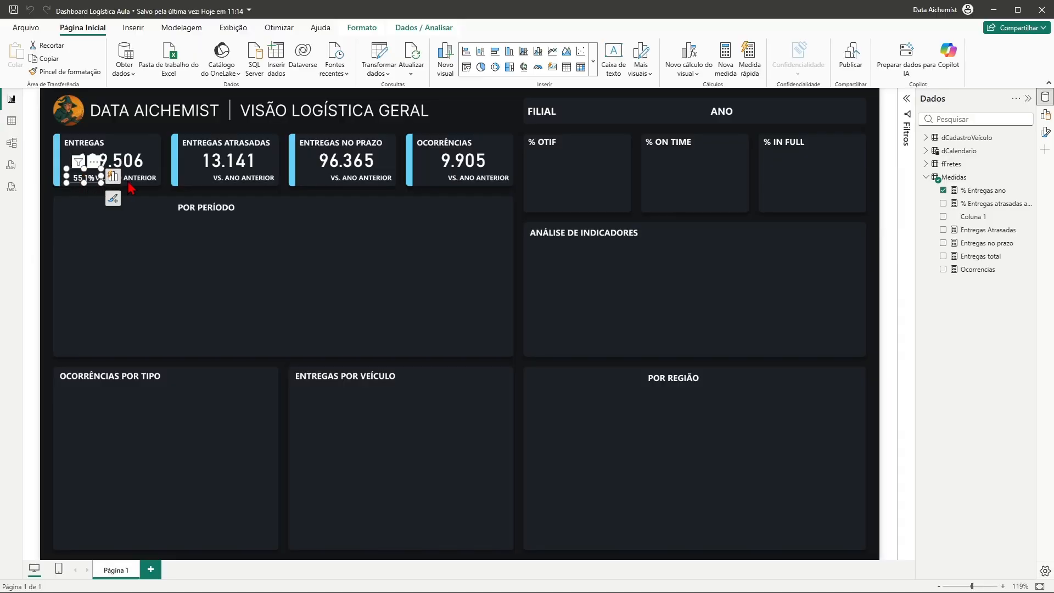
key(ctrl+c)
key(ctrl+v)
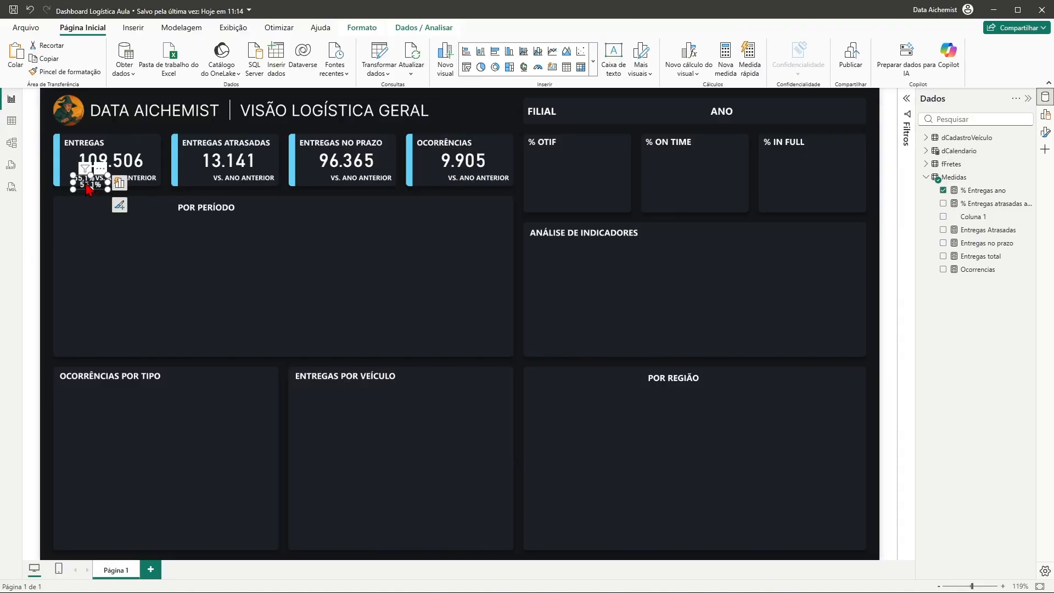
drag(88, 189, 213, 182)
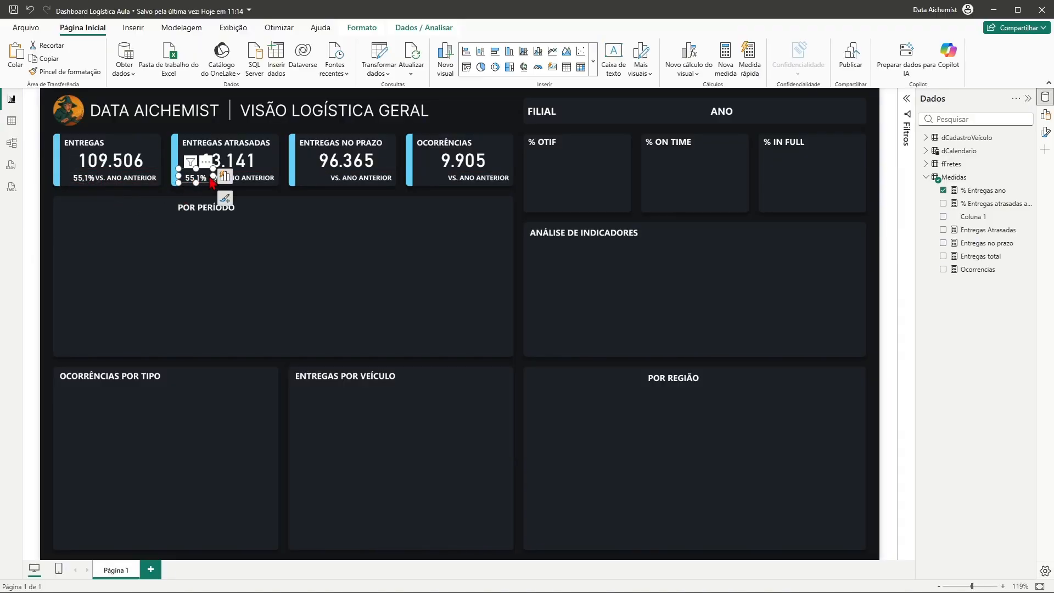
key(Right)
key(Right)
key(Right)
key(Right)
key(Right)
key(Right)
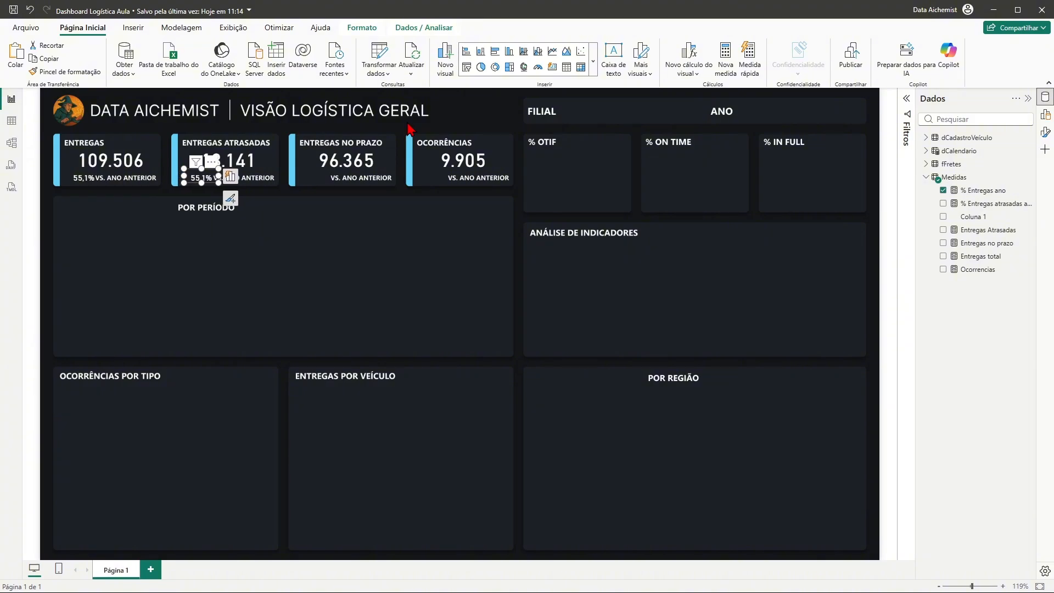
key(Right)
key(Right)
key(Left)
click(274, 243)
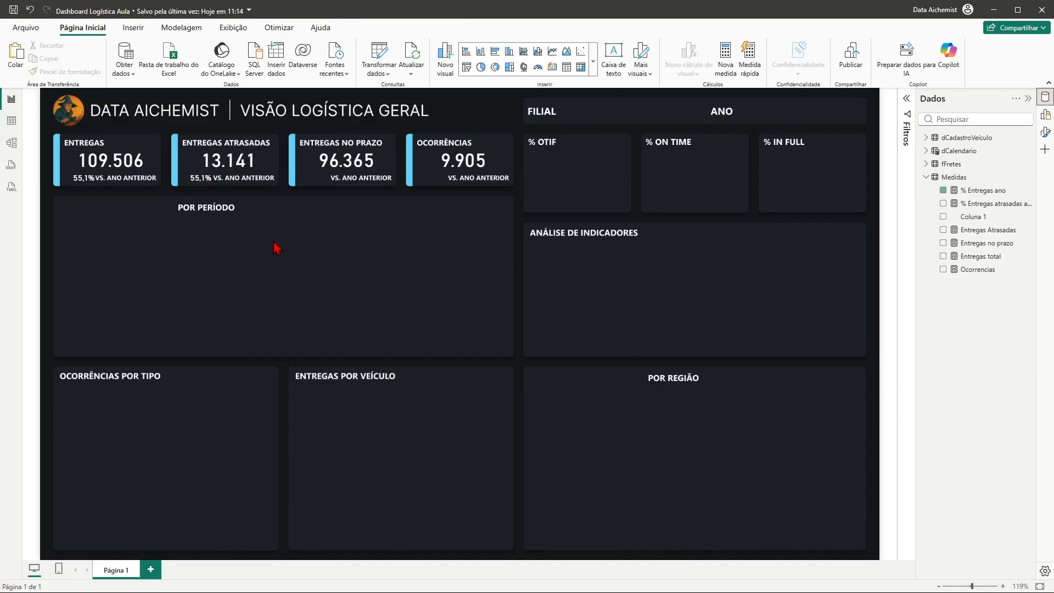
Step: Paste another copy of the % Entregas ano card and align it before "VS. ANO ANTERIOR" in the Entregas no Prazo box
key(ctrl+v)
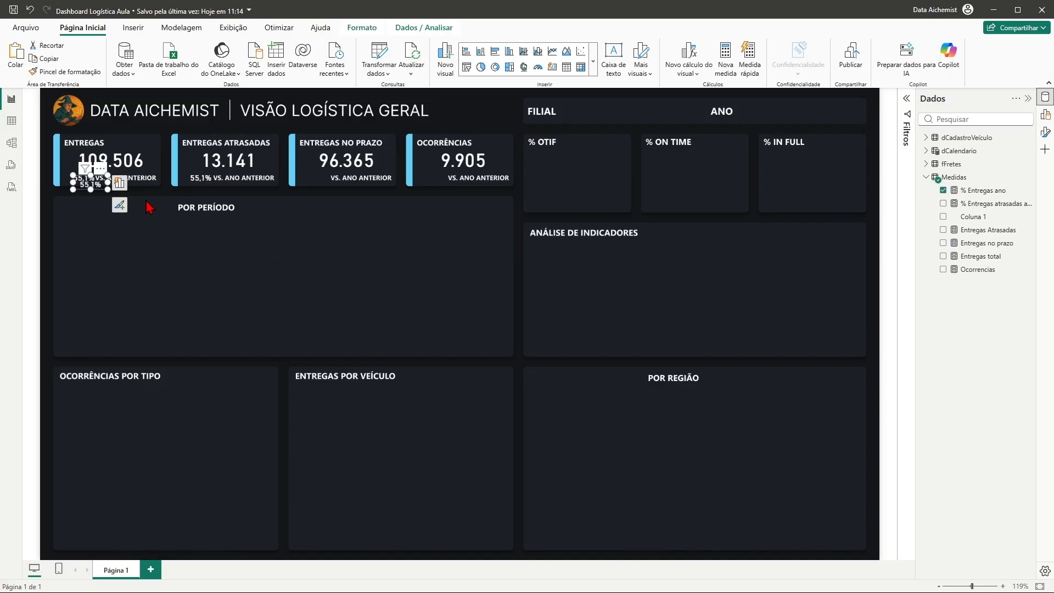
drag(101, 185, 321, 181)
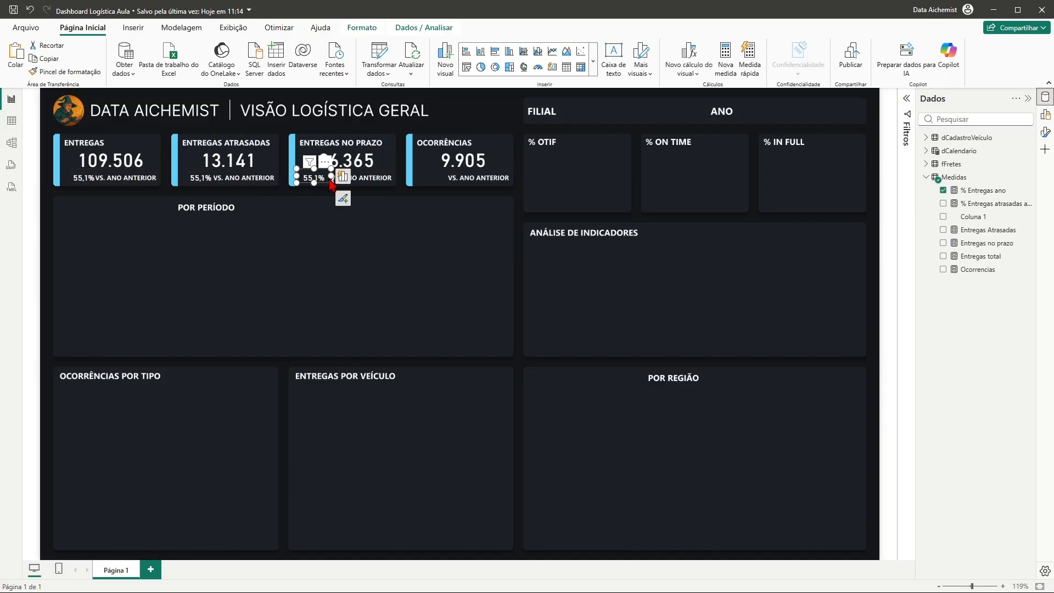
key(Right)
key(Right)
key(Right)
key(Right)
key(Right)
key(Right)
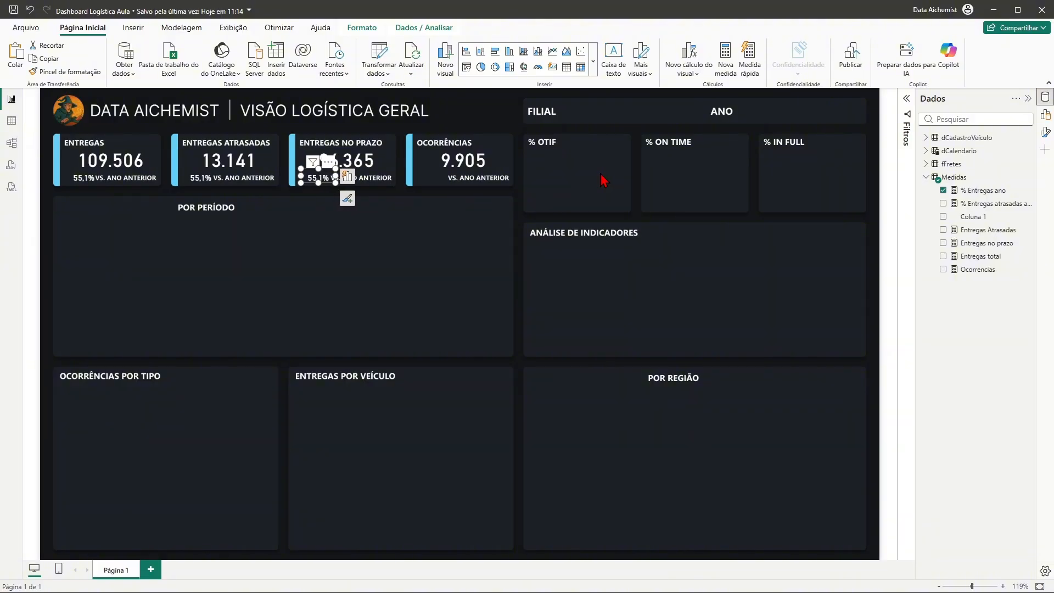
click(434, 263)
Step: Paste a further copy of the % Entregas ano card and align it before "VS. ANO ANTERIOR" in the Ocorrências box
key(ctrl+v)
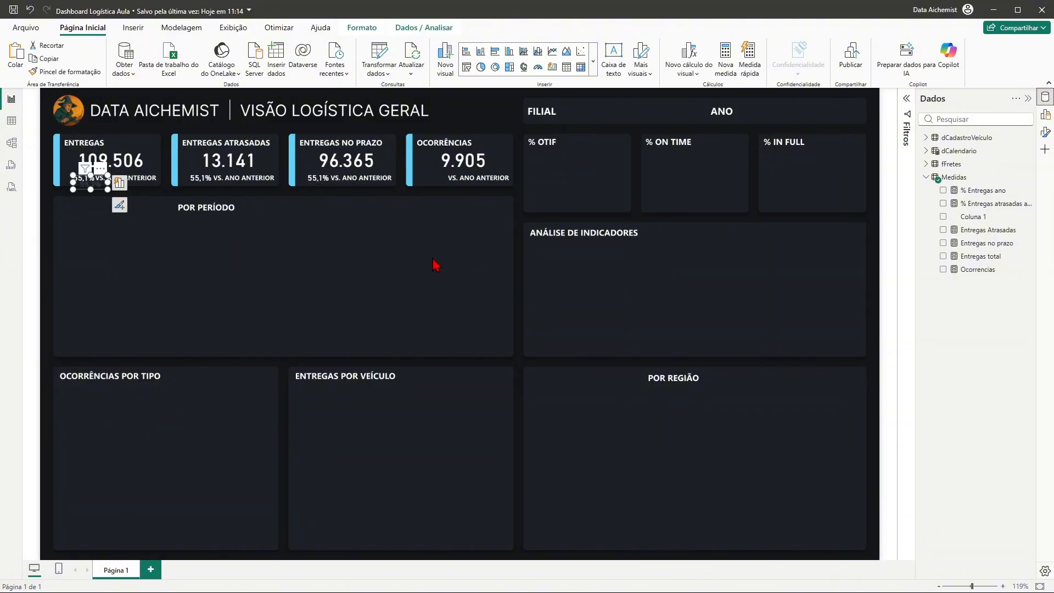
drag(85, 193, 463, 194)
key(Left)
key(Left)
key(Left)
key(Left)
key(Left)
key(Left)
key(Left)
key(Left)
key(Left)
key(Left)
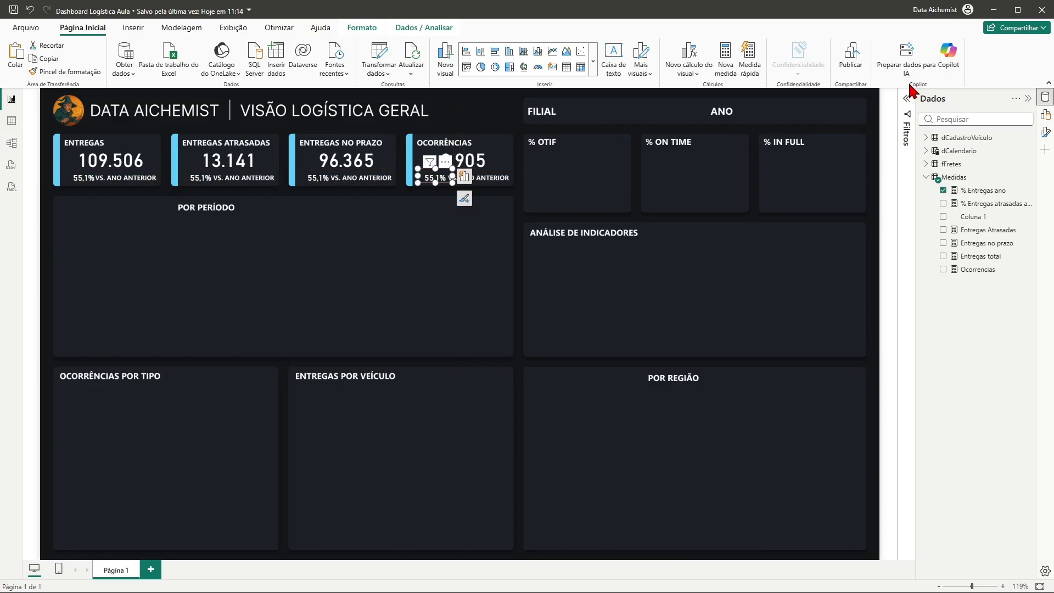
key(Right)
key(Left)
click(542, 290)
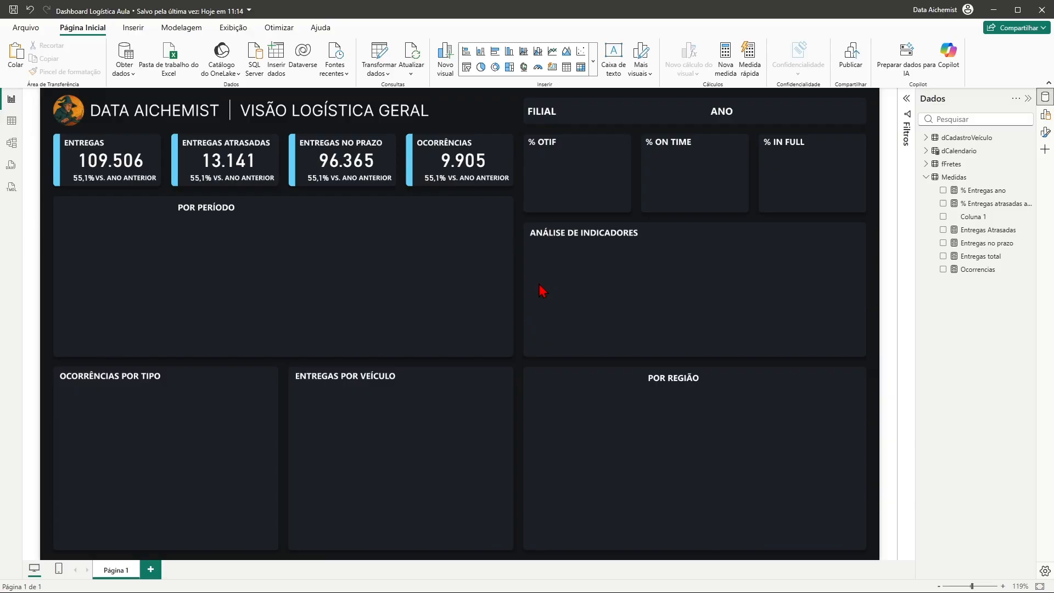
Step: Remove the % Entregas ano field from the three copied cards in the Entregas Atrasadas, Entregas no Prazo and Ocorrências boxes
click(216, 178)
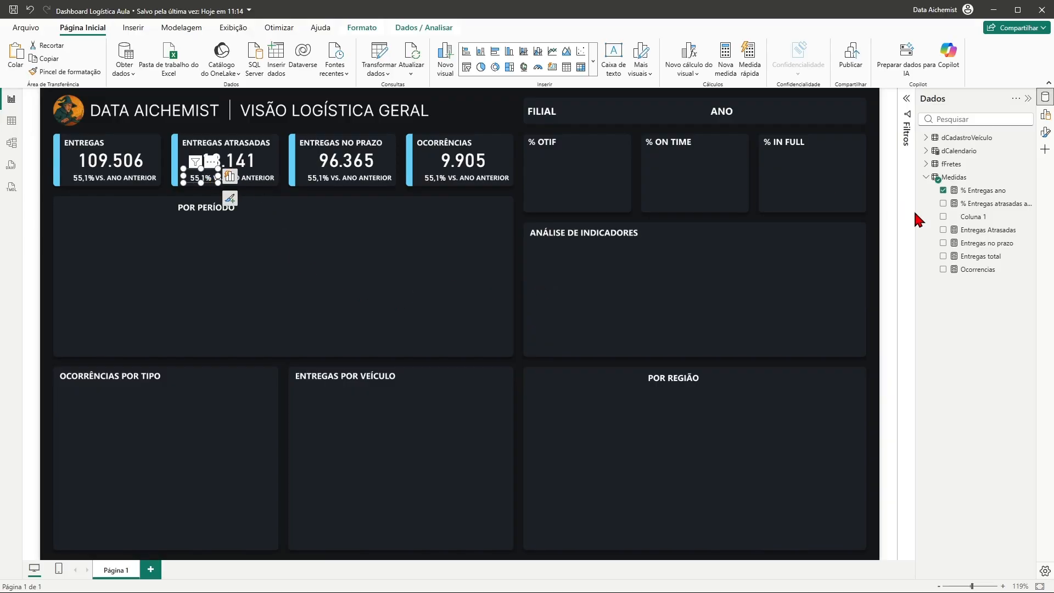
click(1047, 134)
click(1045, 134)
click(1045, 115)
click(901, 263)
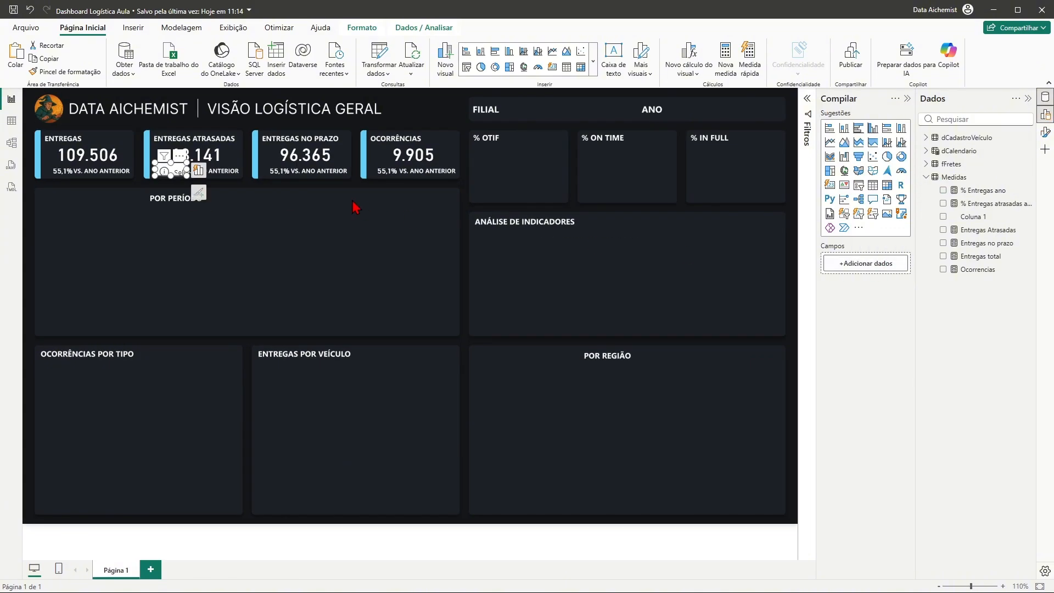
click(280, 179)
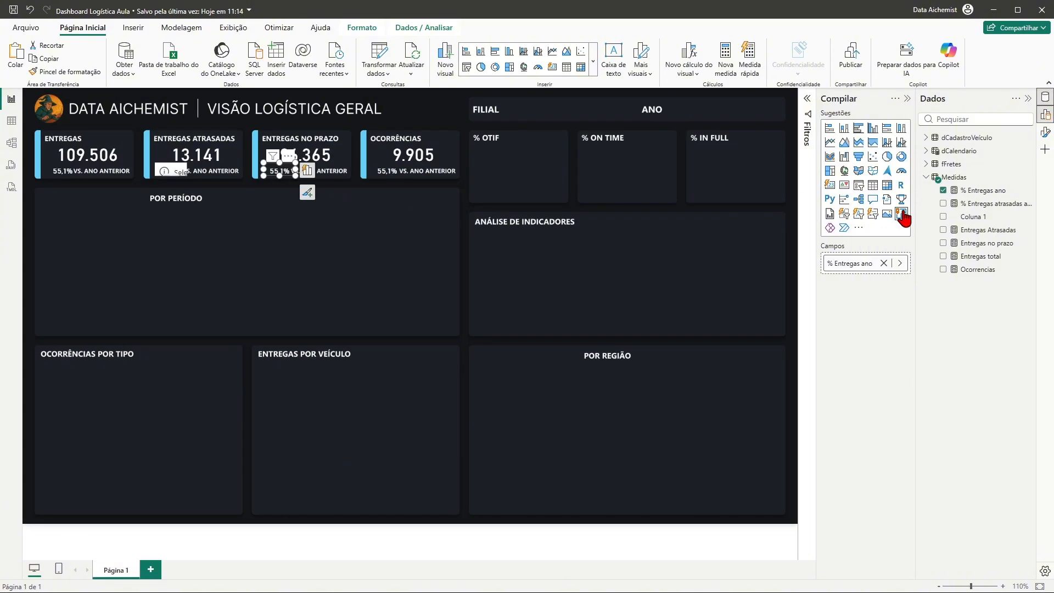
click(883, 263)
click(387, 176)
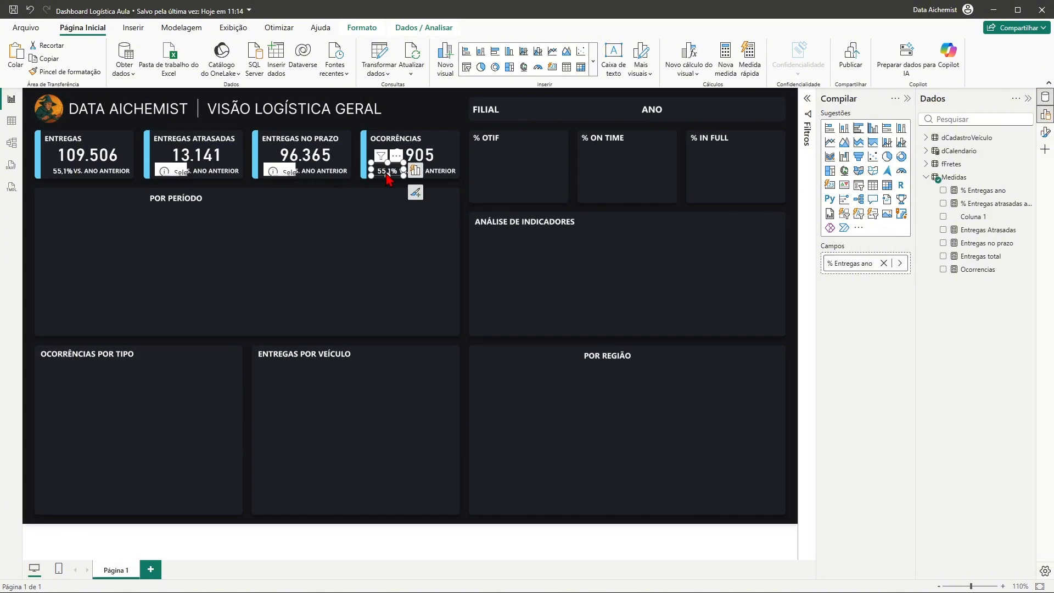
click(883, 263)
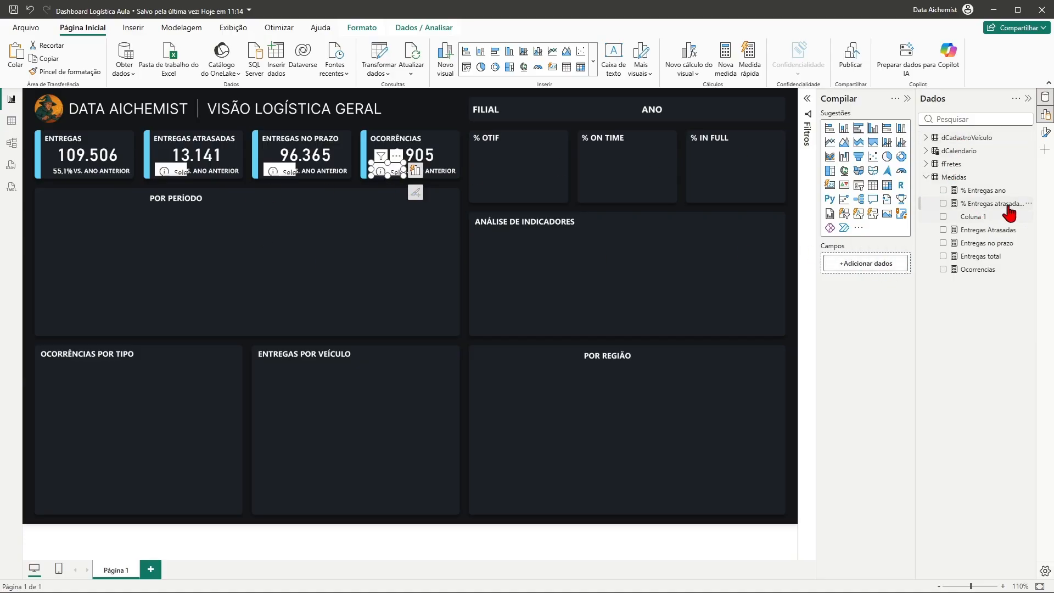
Step: Add the % Entregas atrasadas ano measure to the empty card in the Entregas Atrasadas box
drag(999, 208, 169, 178)
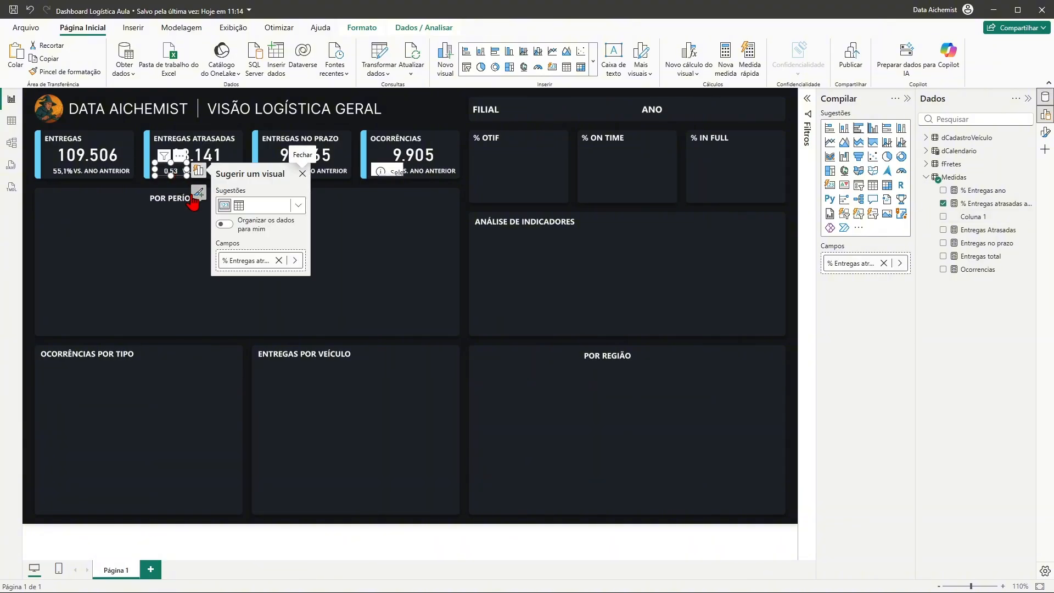
click(183, 214)
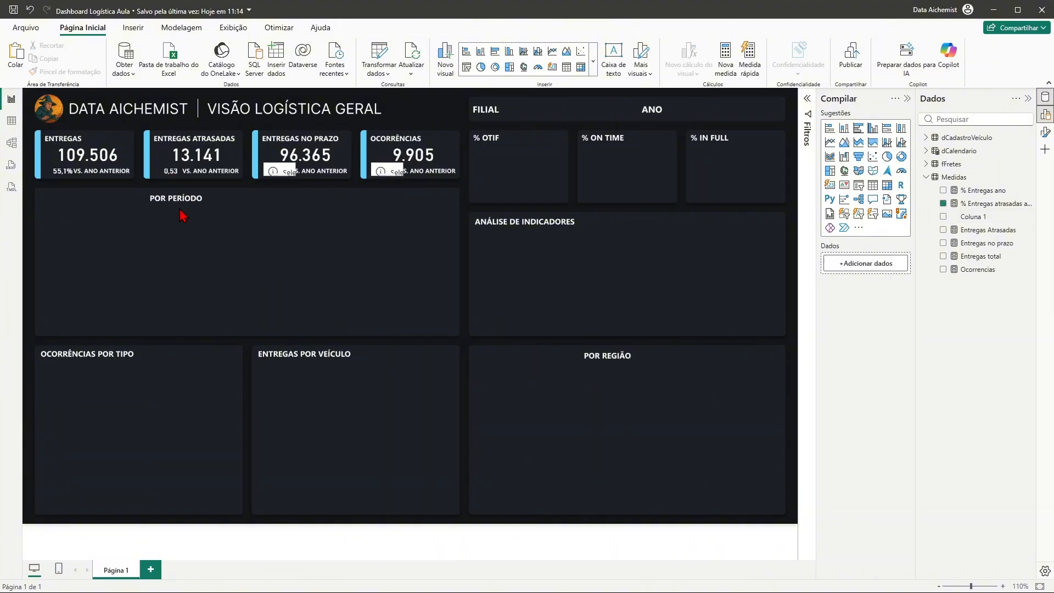
Step: Format the % Entregas atrasadas ano measure as a percentage with one decimal place and no thousands separator
click(177, 176)
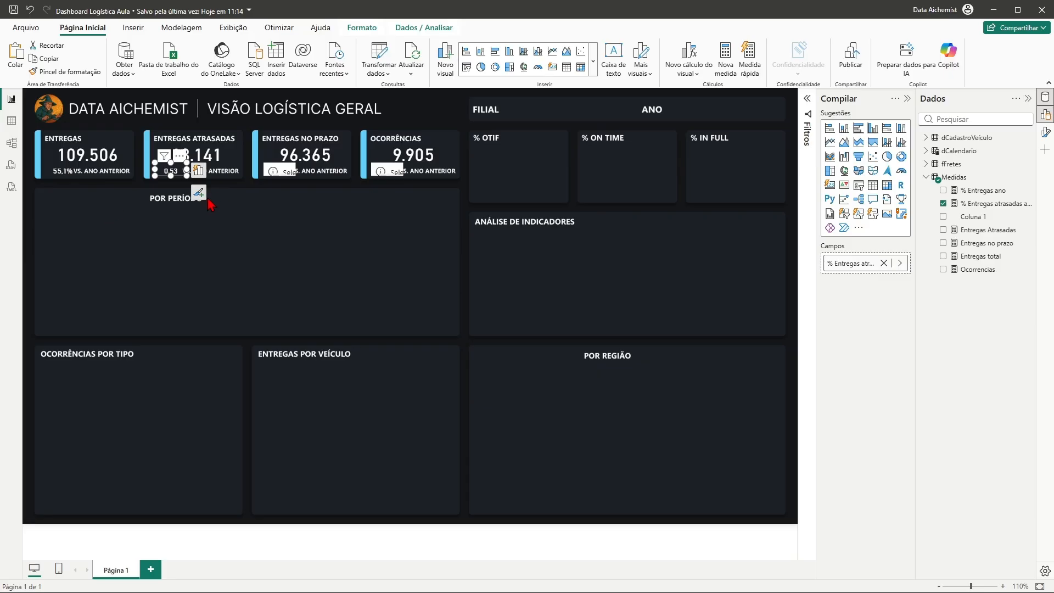
click(994, 206)
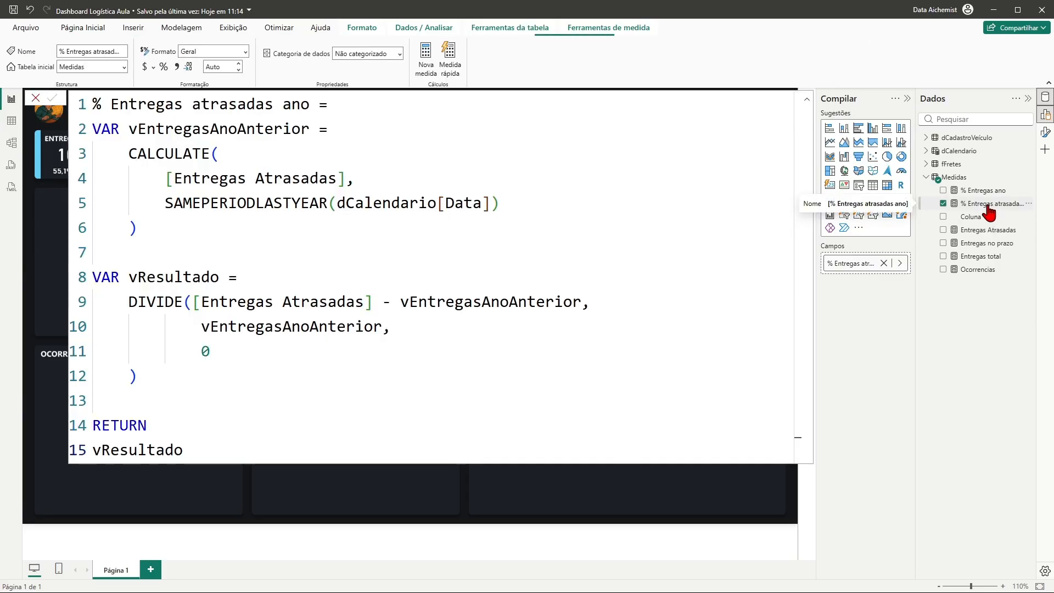
click(177, 66)
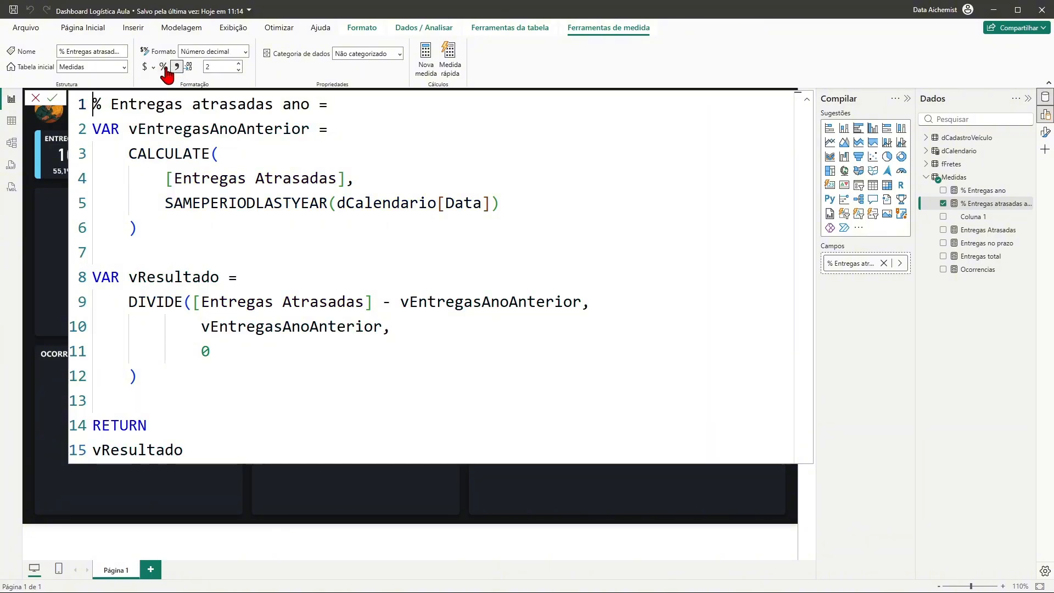
click(165, 66)
click(238, 70)
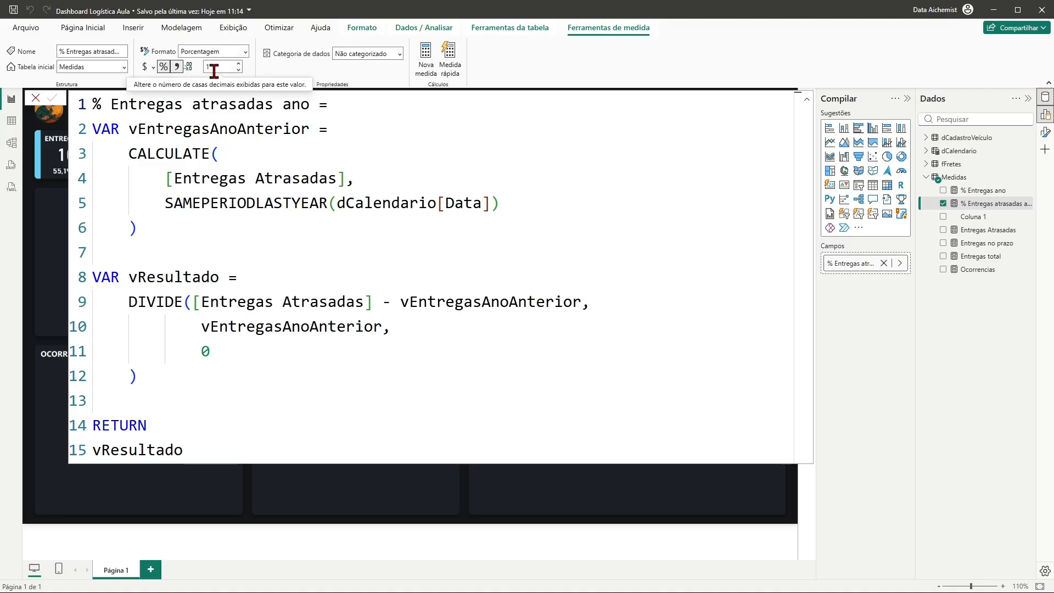
click(177, 66)
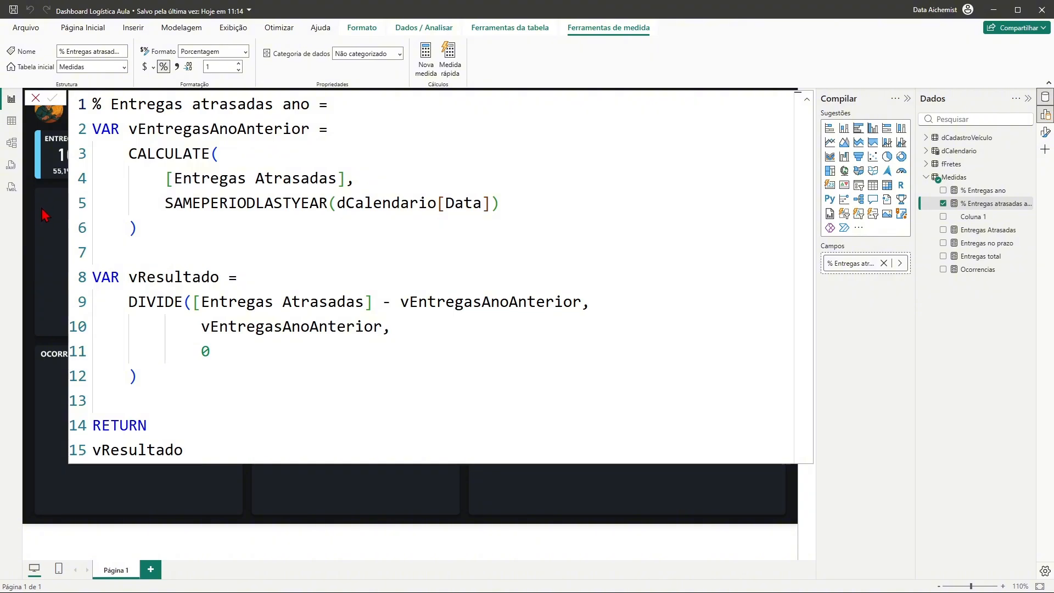
click(811, 104)
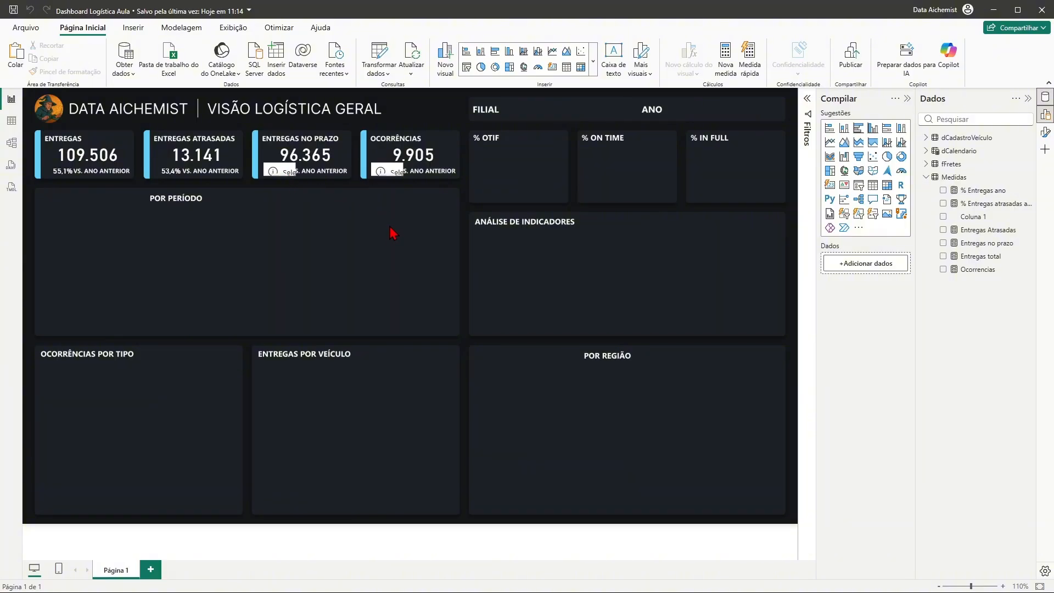
Step: Copy the complete DAX formula of the % Entregas ano measure
click(996, 192)
click(806, 101)
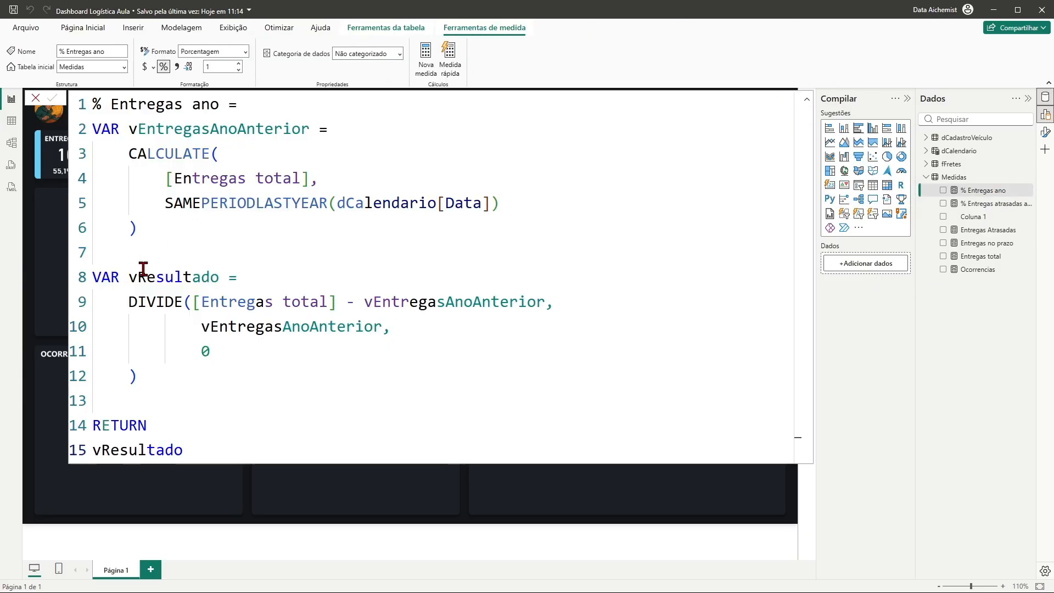
drag(203, 450, 92, 104)
key(ctrl+c)
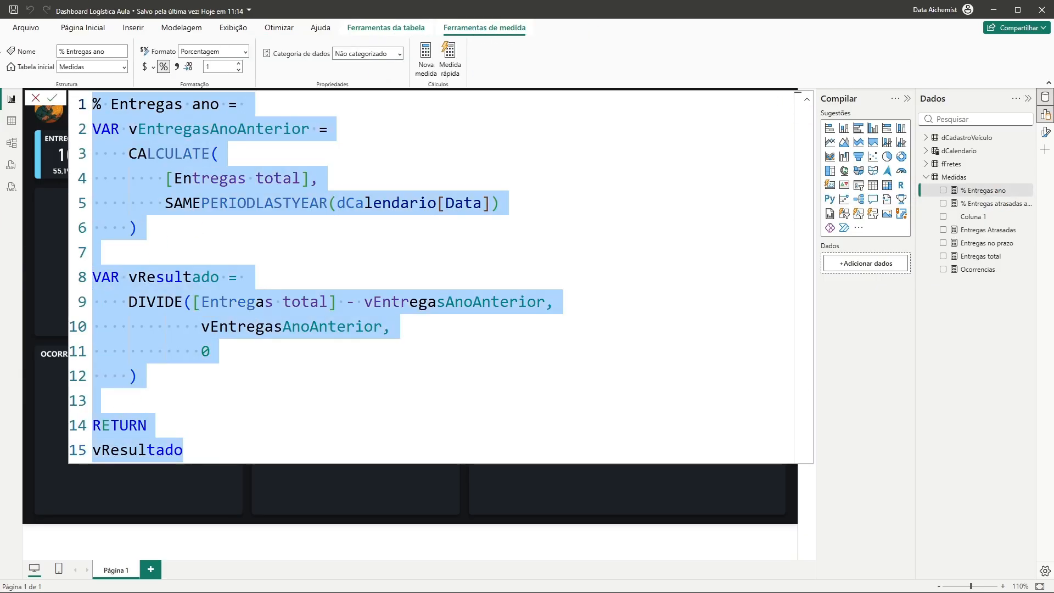
click(296, 481)
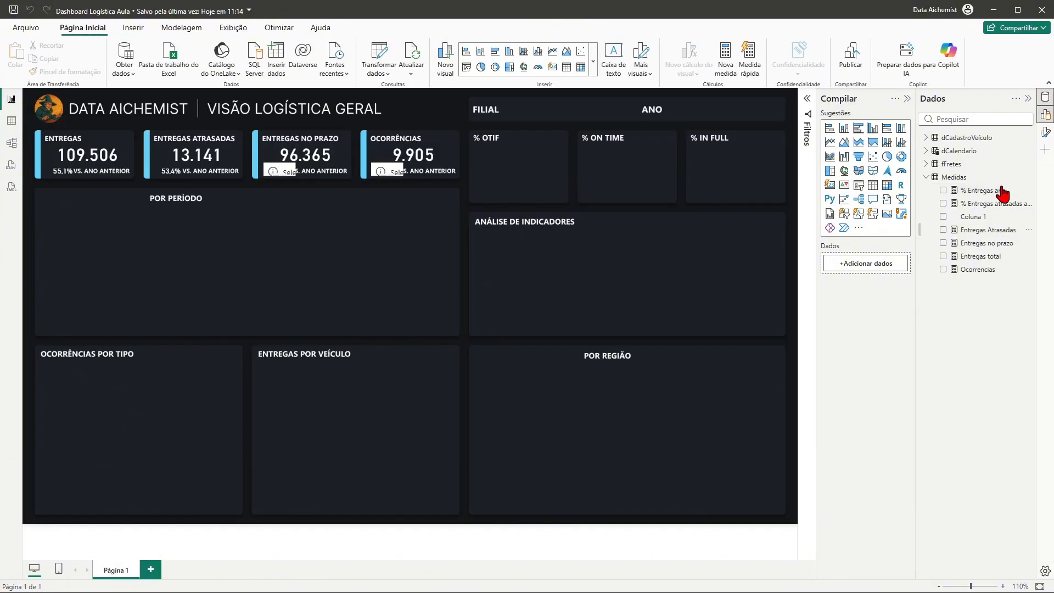
Step: Create a new measure in the Medidas table from the copied formula and name it % Entregas no prazo ano
right_click(951, 190)
key(Escape)
key(ctrl+v)
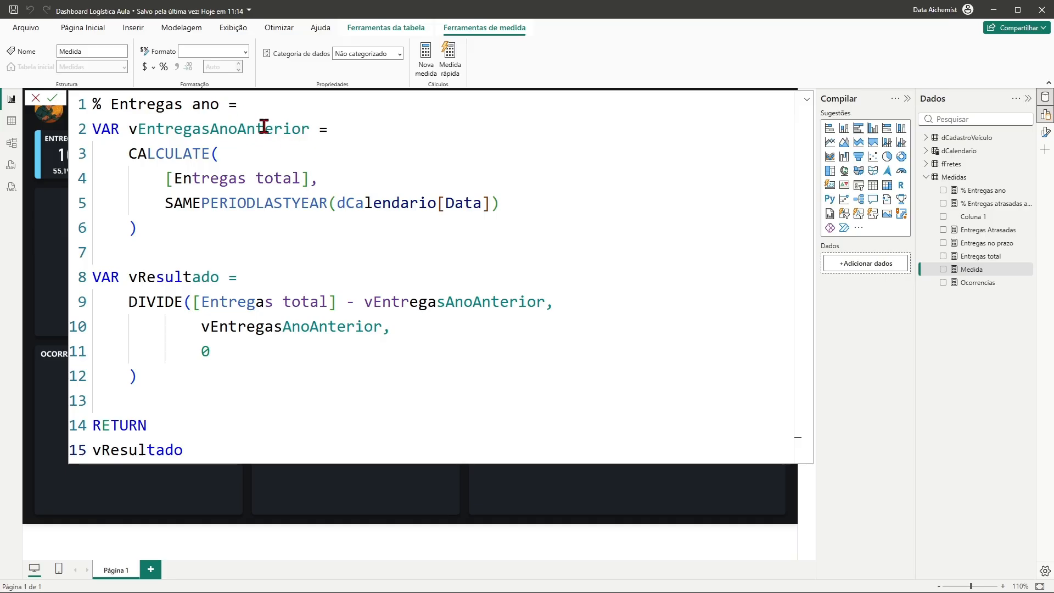
click(220, 107)
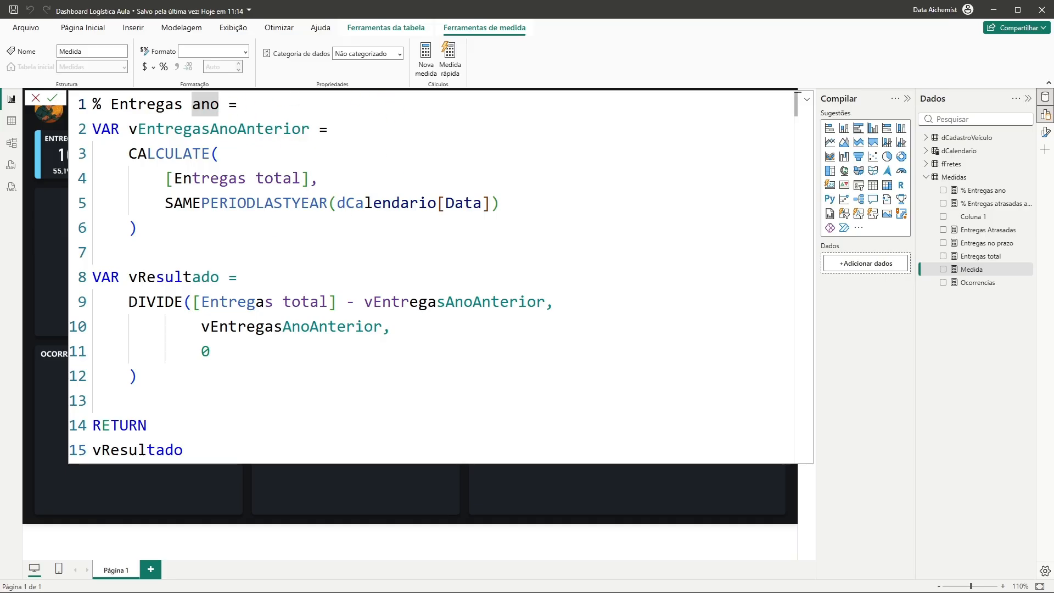
click(183, 104)
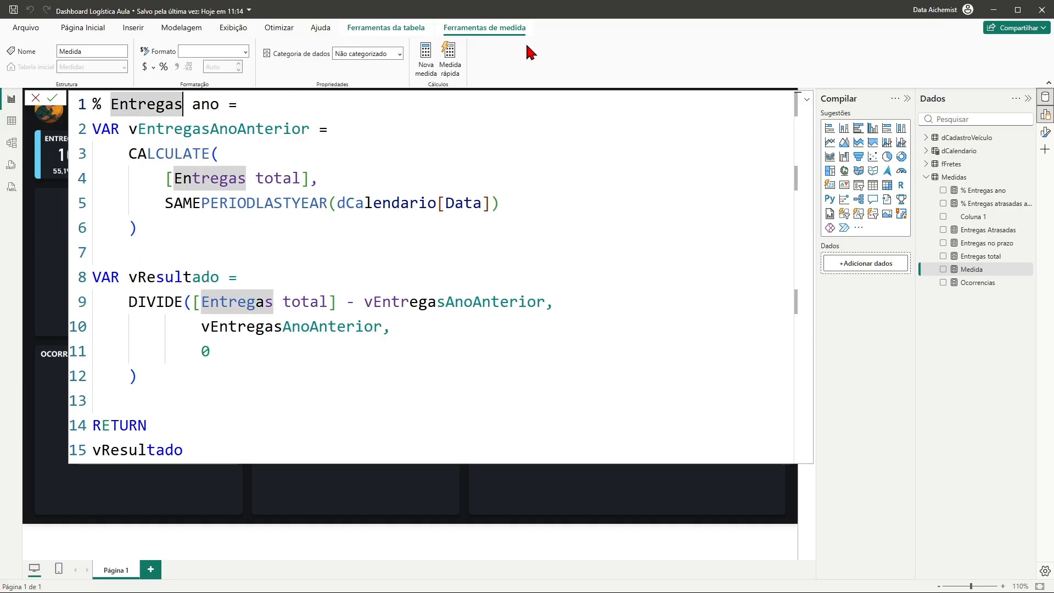
text(no praz)
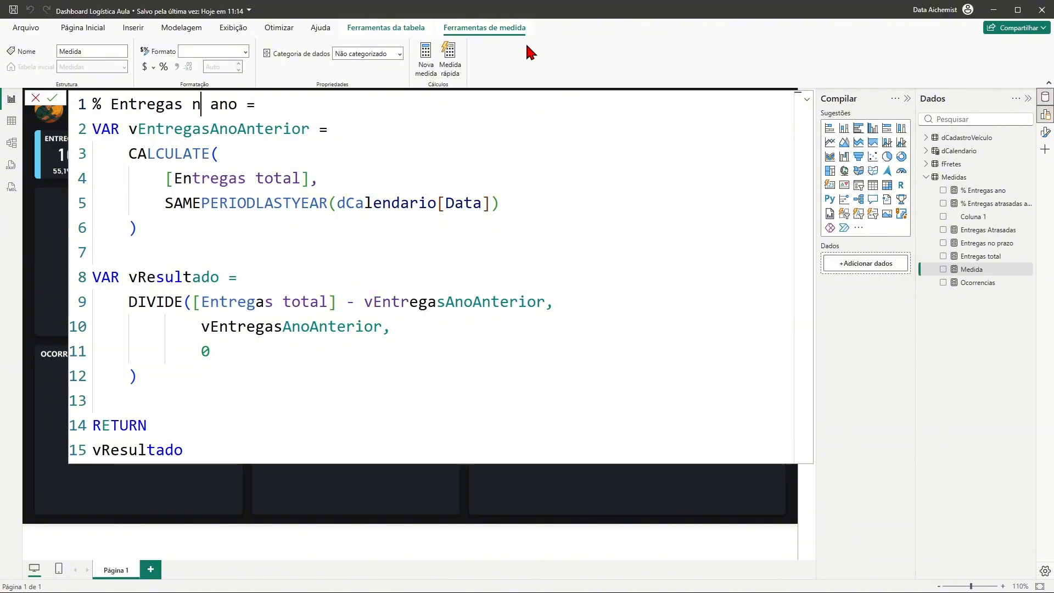
text(o)
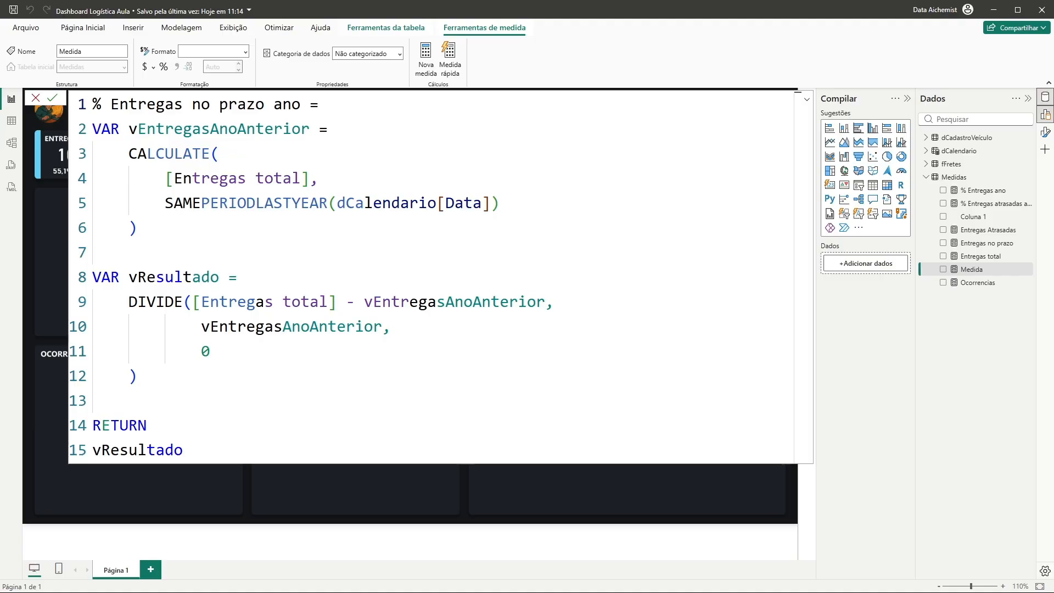
Step: Replace [Entregas total] with [Entregas no prazo] in the CALCULATE expression of the new measure
click(308, 177)
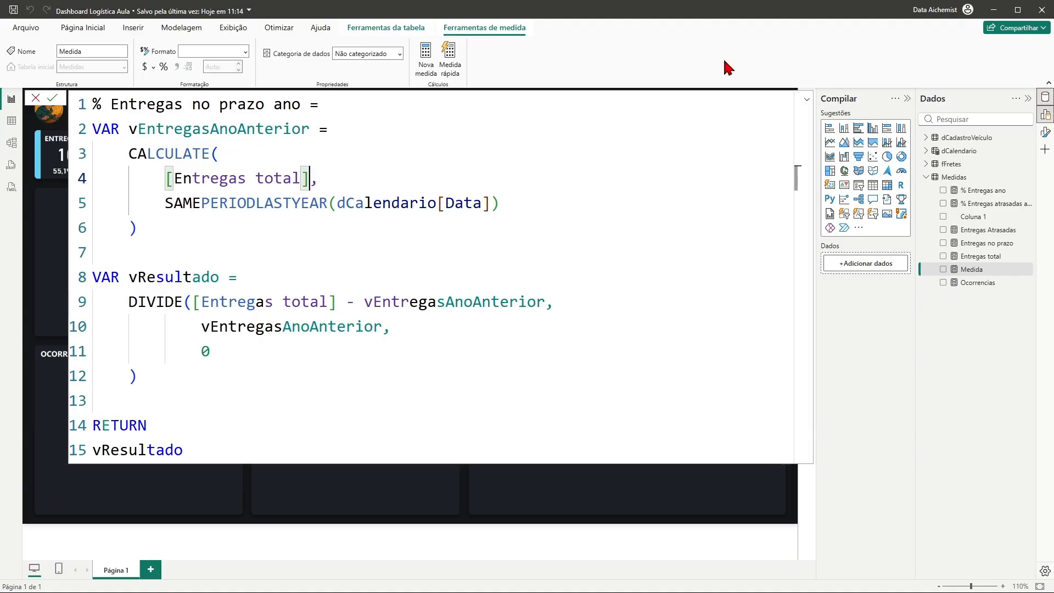
key(BackSpace)
key(BackSpace)
key(BackSpace)
key(BackSpace)
key(BackSpace)
key(BackSpace)
key(BackSpace)
key(BackSpace)
key(BackSpace)
key(BackSpace)
key(BackSpace)
key(BackSpace)
key(BackSpace)
key(BackSpace)
key(BackSpace)
key(BackSpace)
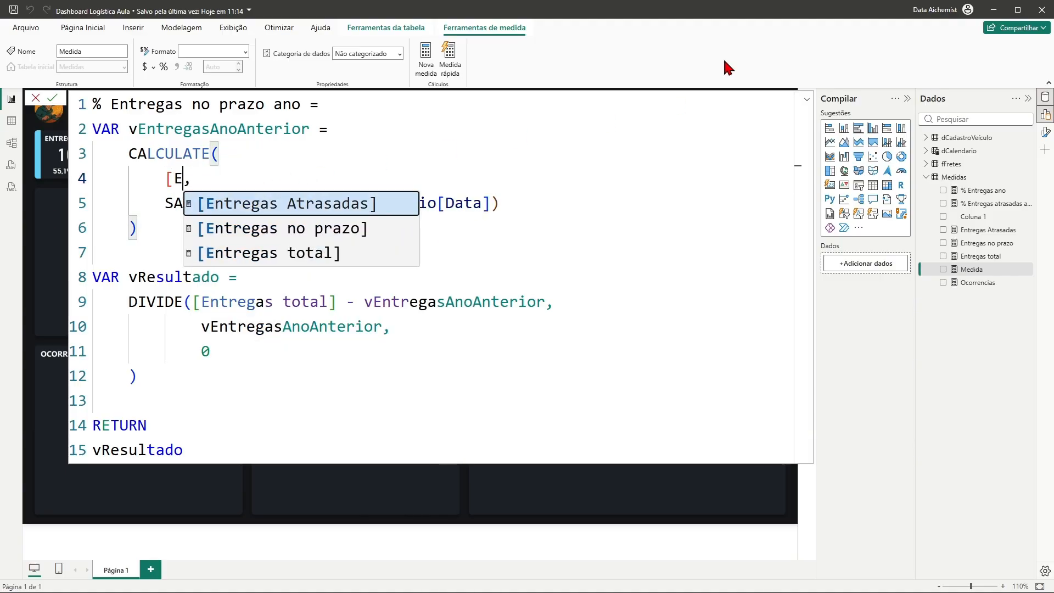
text(entre,)
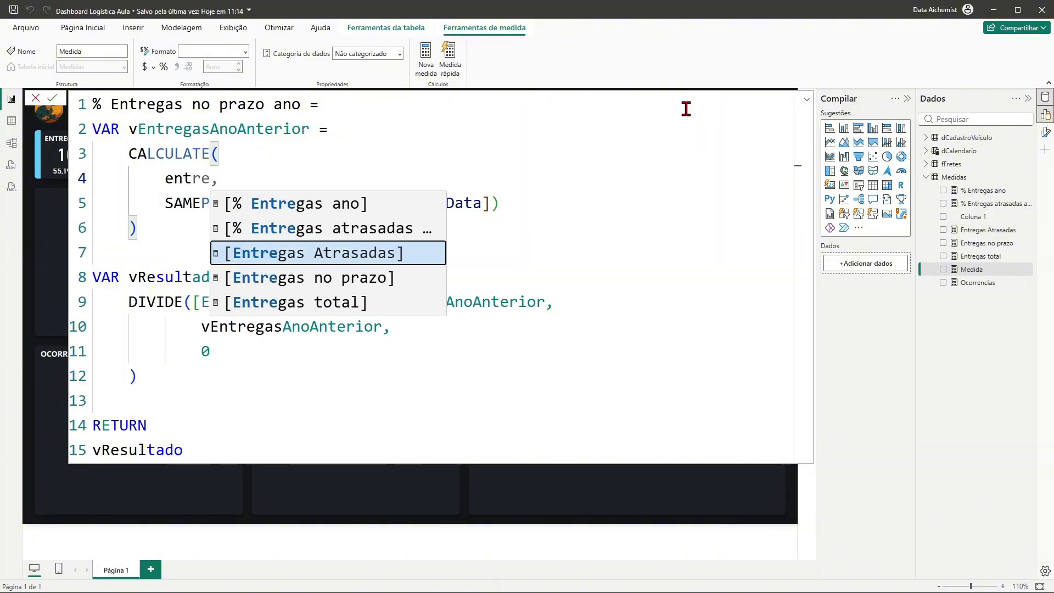
click(329, 278)
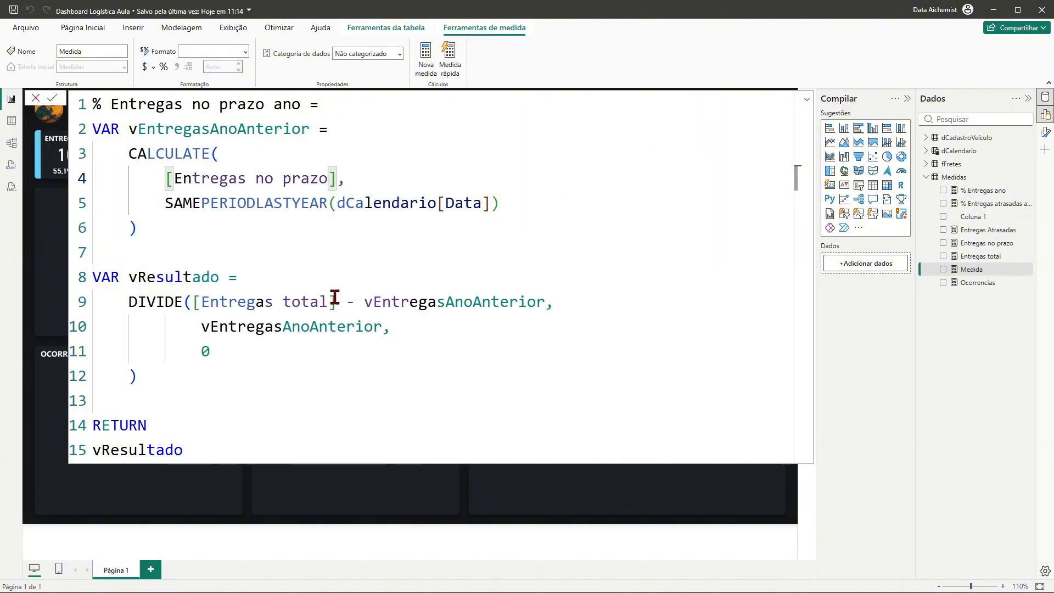
Step: Replace [Entregas total] with [Entregas no prazo] in the DIVIDE expression and commit the measure
click(336, 301)
key(BackSpace)
key(BackSpace)
key(BackSpace)
key(BackSpace)
key(BackSpace)
key(BackSpace)
key(BackSpace)
key(BackSpace)
key(BackSpace)
key(BackSpace)
key(BackSpace)
key(BackSpace)
key(BackSpace)
key(BackSpace)
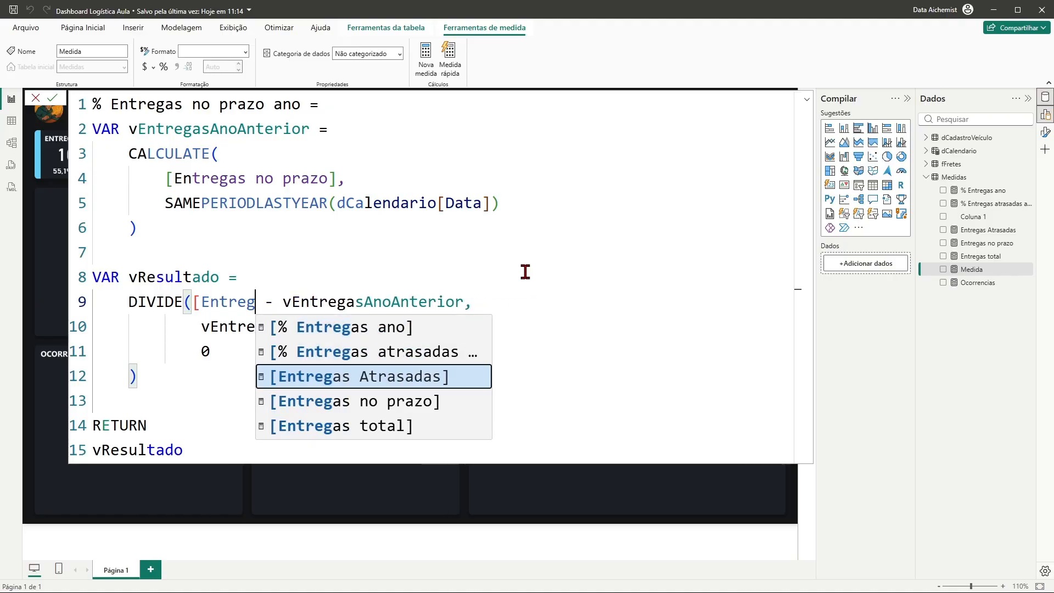
key(BackSpace)
key(BackSpace)
text(entre)
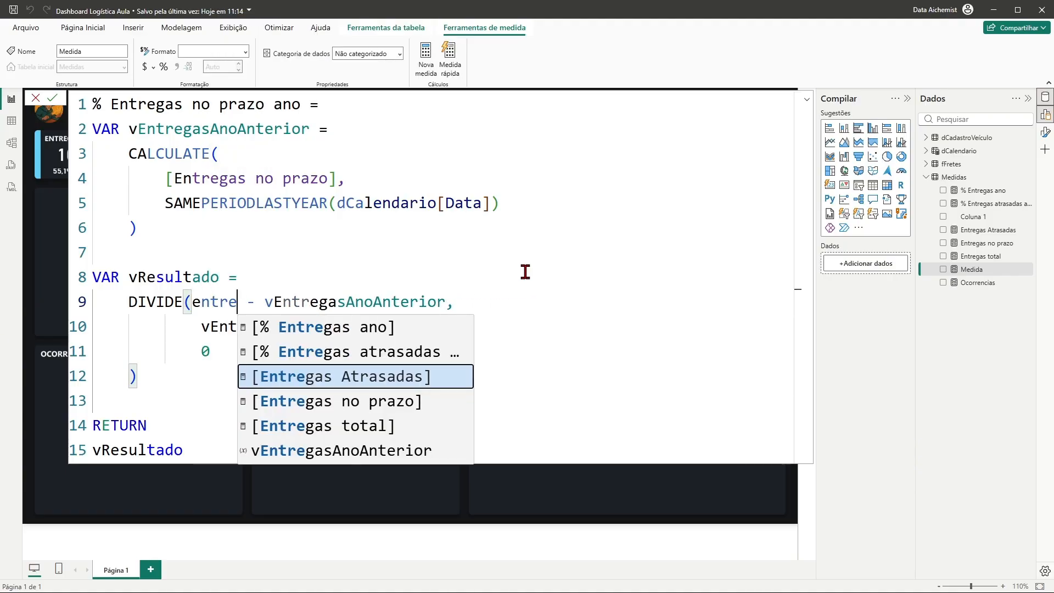
click(387, 409)
click(184, 450)
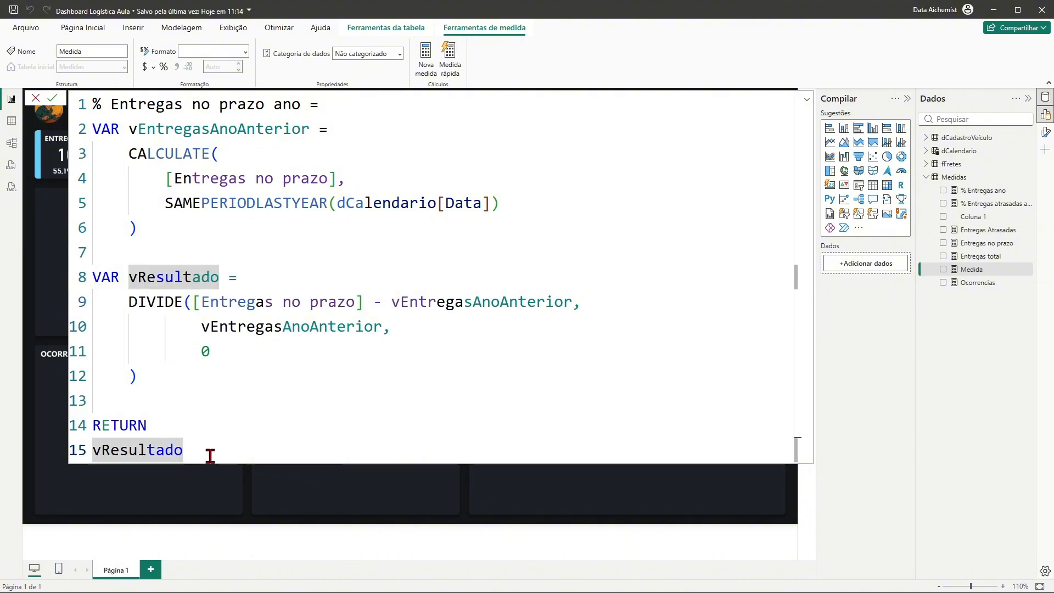
key(Return)
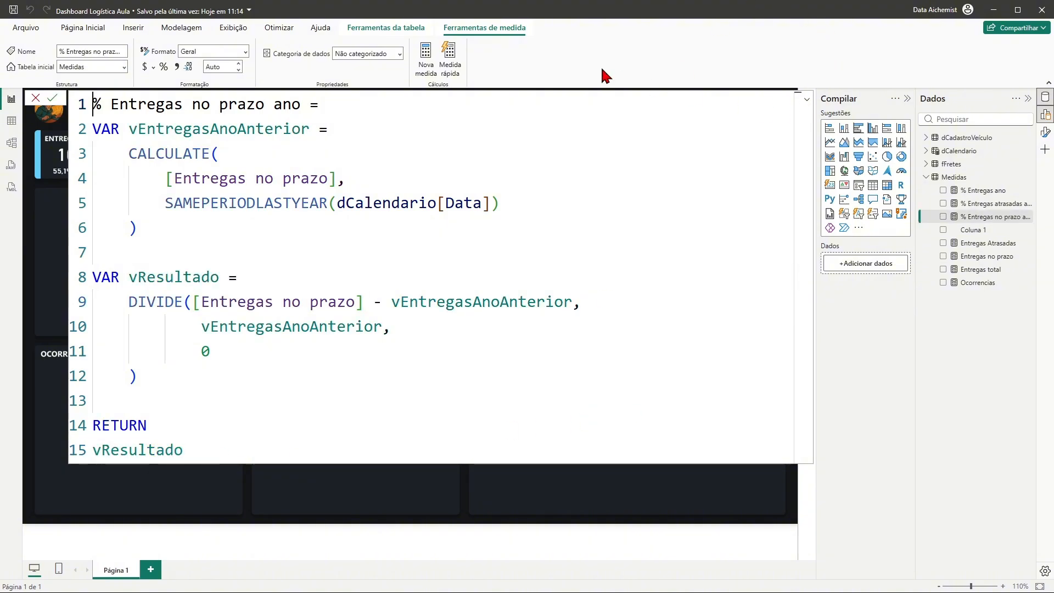
Step: Add the % Entregas no prazo ano measure to the empty card in the Entregas no Prazo box
click(806, 101)
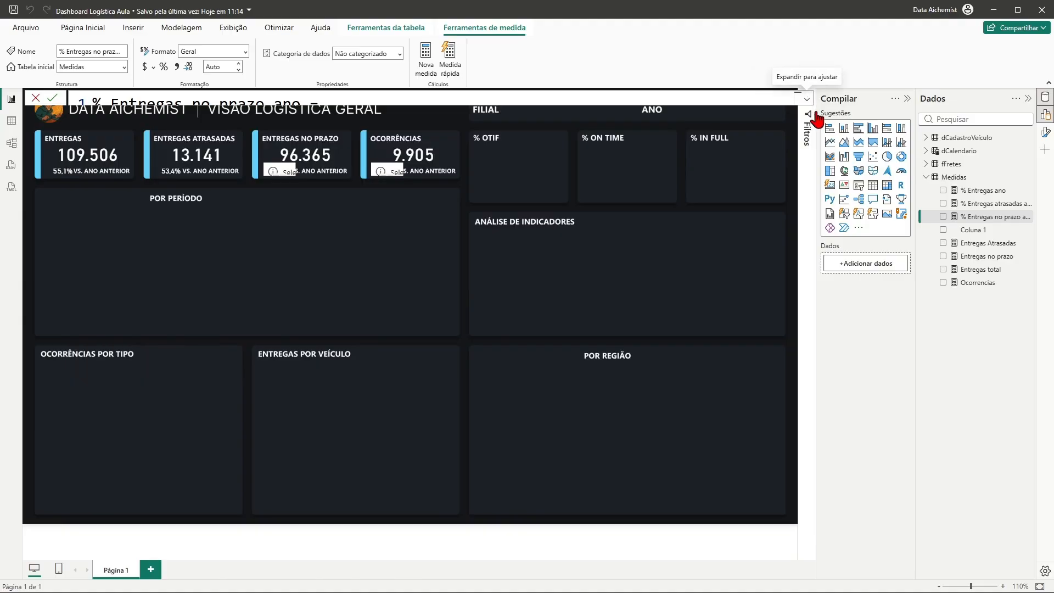
drag(1004, 220, 276, 171)
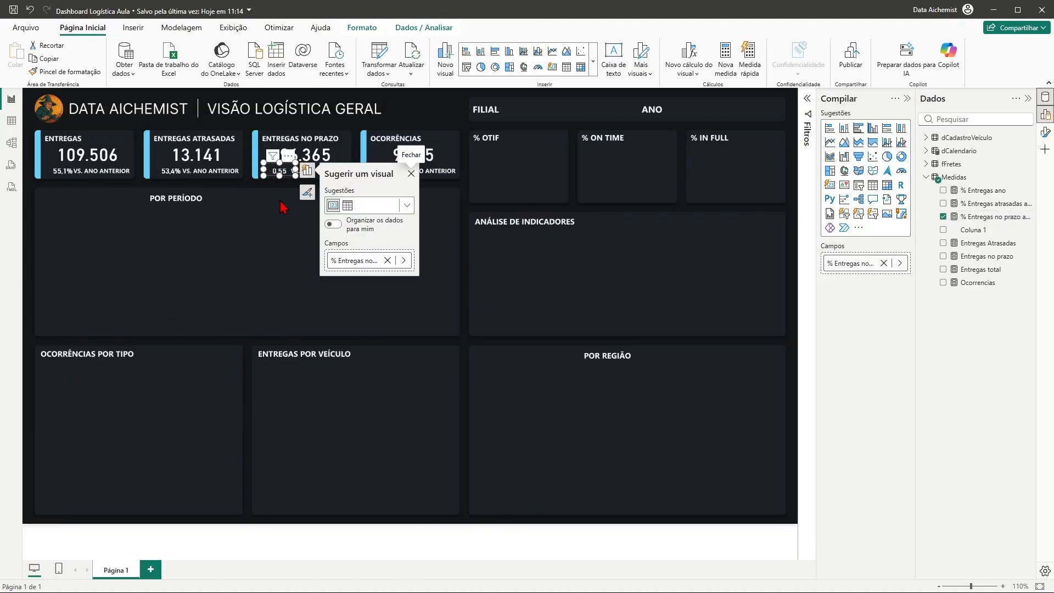
click(986, 217)
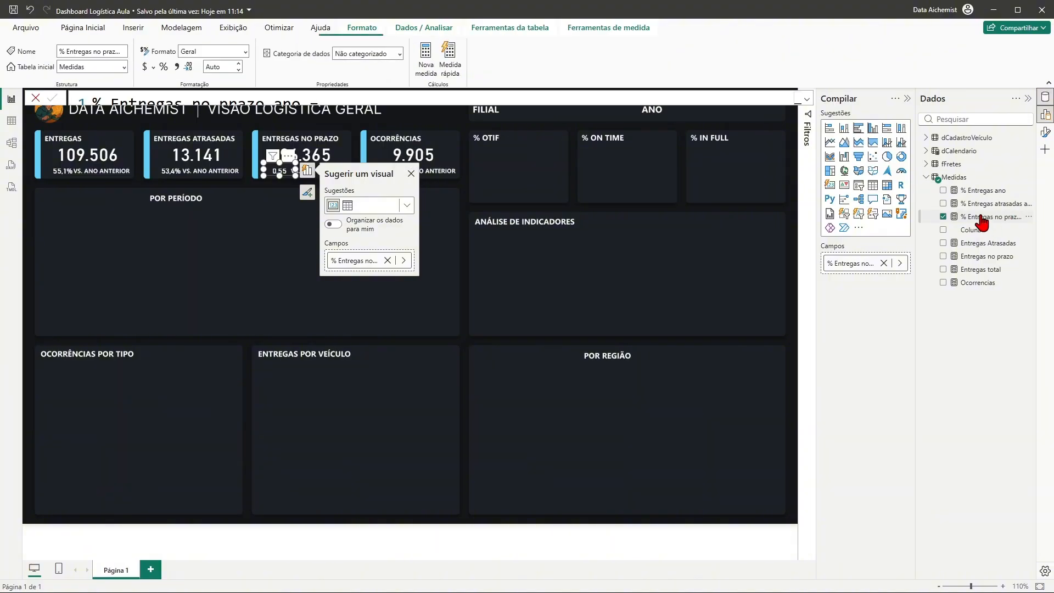
click(180, 108)
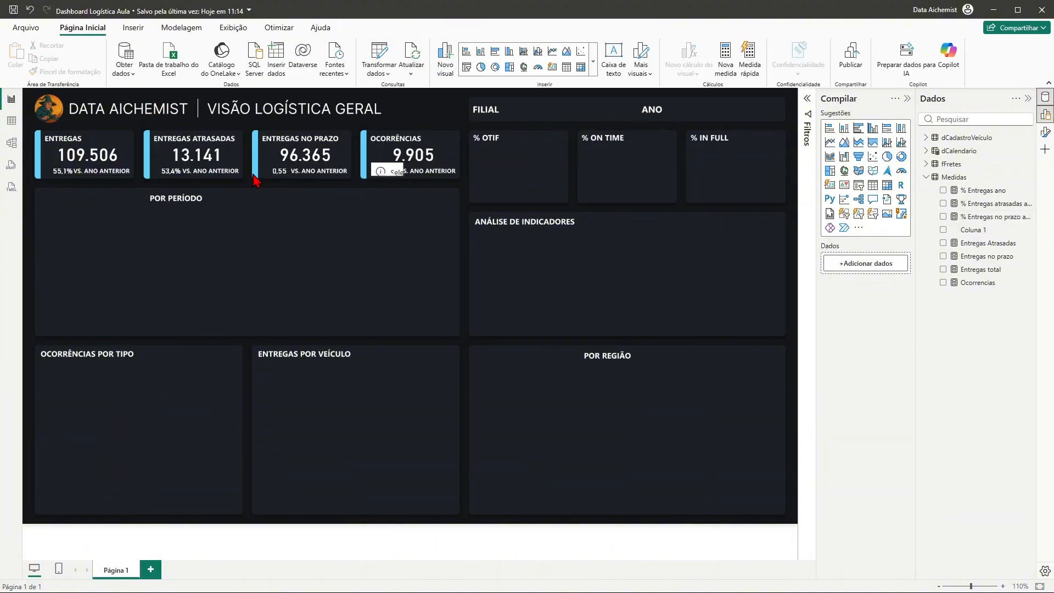
Step: Format the % Entregas no prazo ano measure as a percentage with one decimal place
click(280, 175)
click(986, 218)
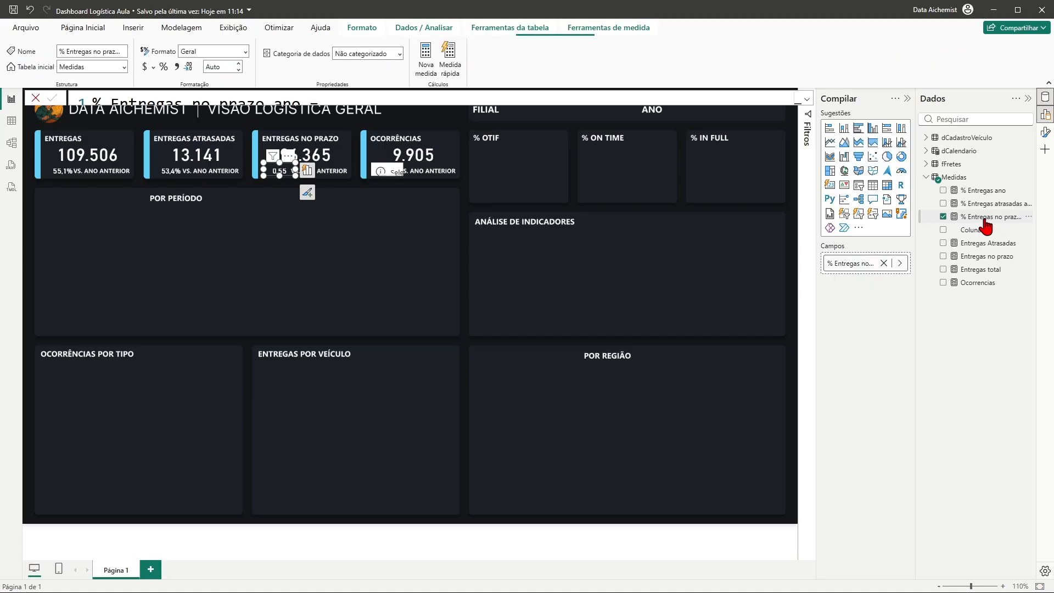
click(164, 68)
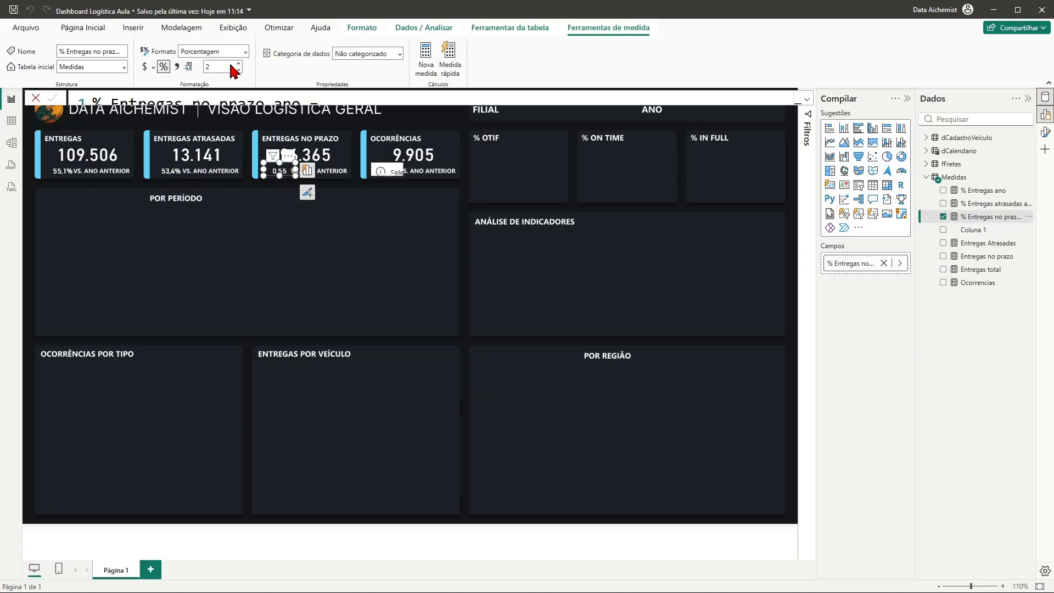
click(239, 70)
click(382, 246)
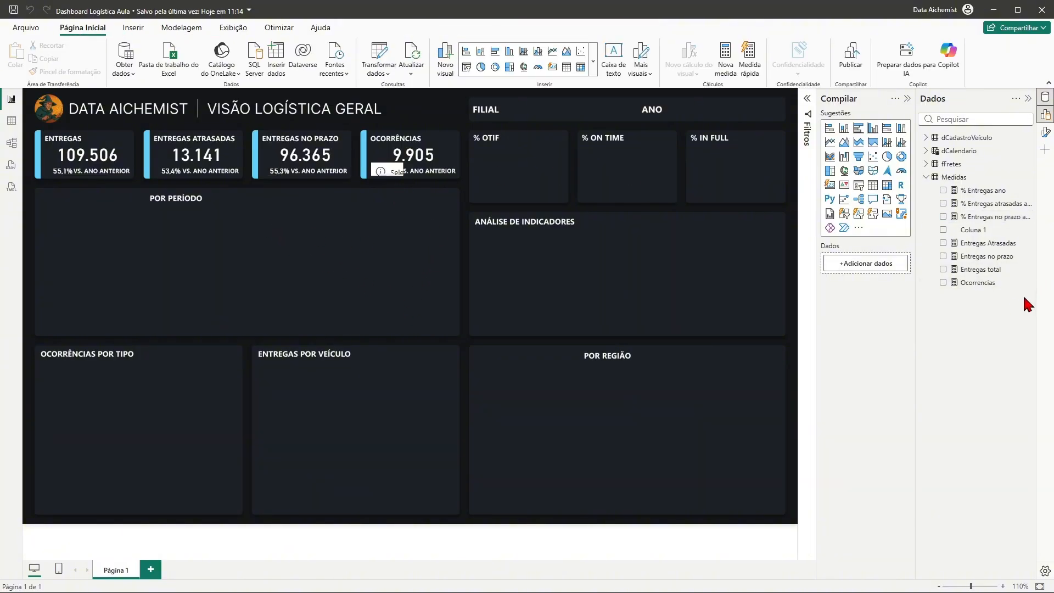
Step: Create another measure in the Medidas table and paste the copied % Entregas ano formula into it
click(964, 181)
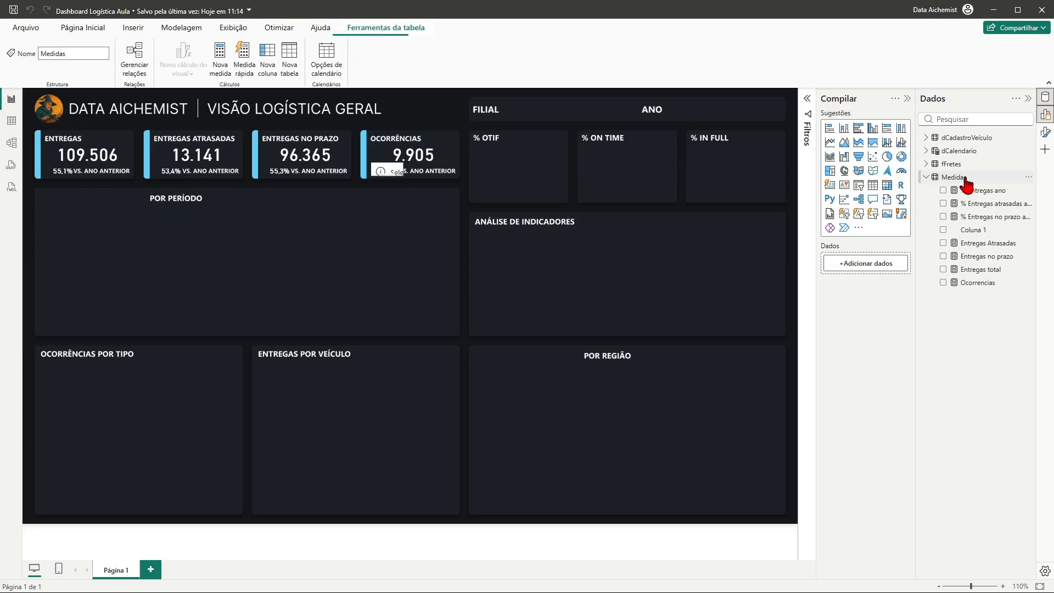
right_click(964, 181)
key(Escape)
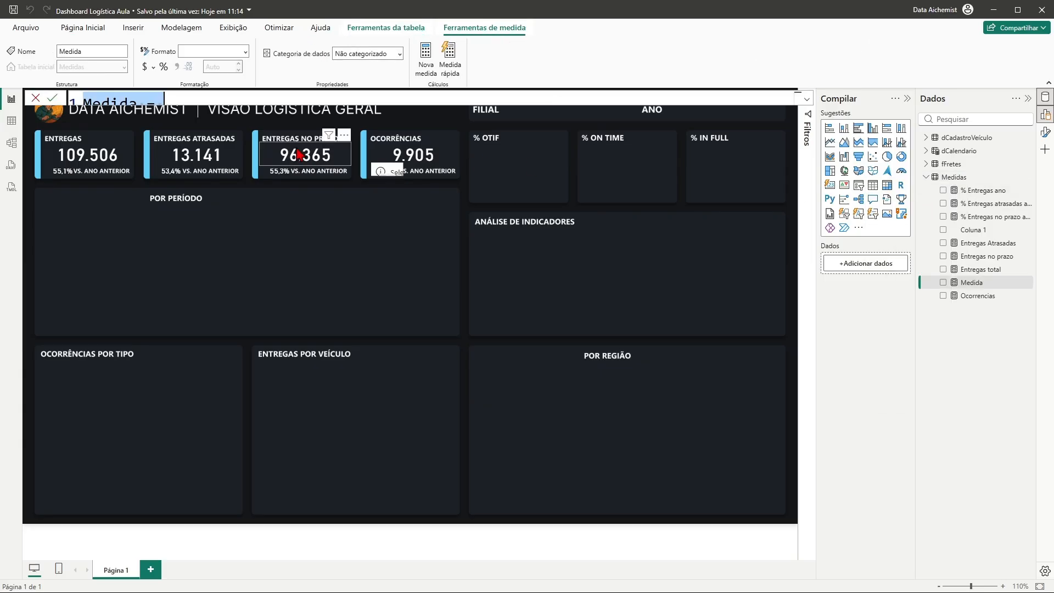
text(% Entregas ano = VAR vEntregasAnoAnterior =     CALCULATE(         [Entregas total],         SAMEPERIODLASTYEAR(dCalendario[Data])     )  VAR vResultado =     DIVIDE([Entregas total] - vEntregasAnoAnterior,             vEntregasAnoAnterior,             0     )  RETURN vResultado)
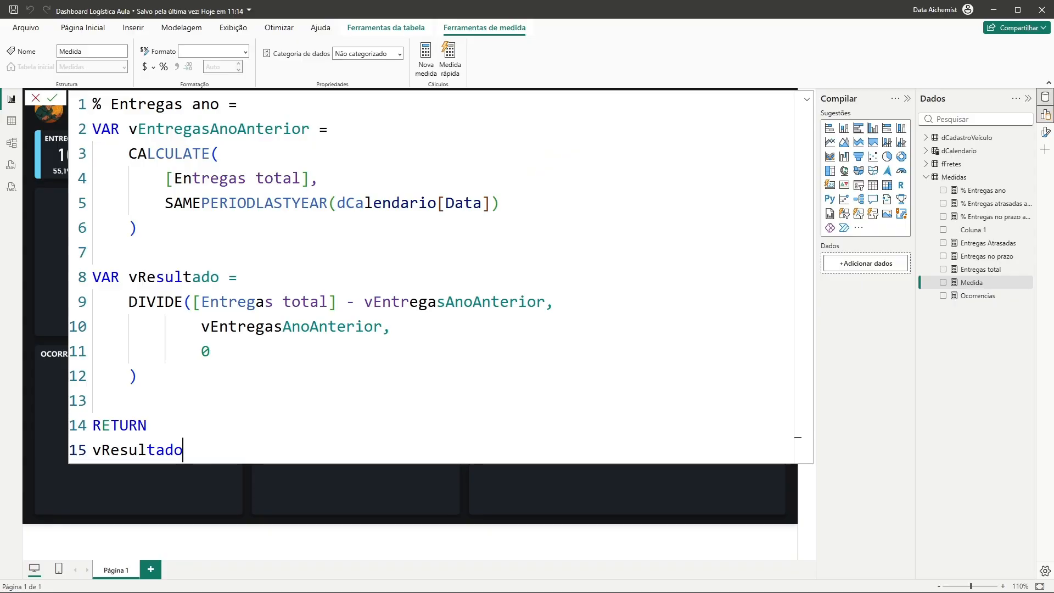
Step: Rename the pasted measure % Ocorrencias ano in the first line of its formula
double_click(180, 105)
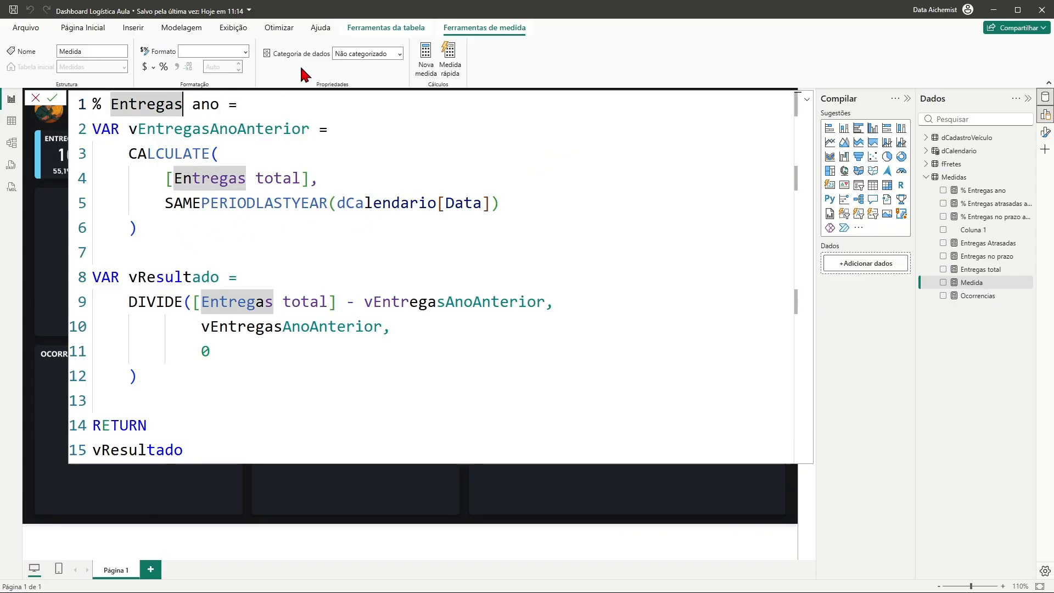
key(BackSpace)
key(BackSpace)
key(BackSpace)
key(BackSpace)
key(BackSpace)
key(BackSpace)
key(BackSpace)
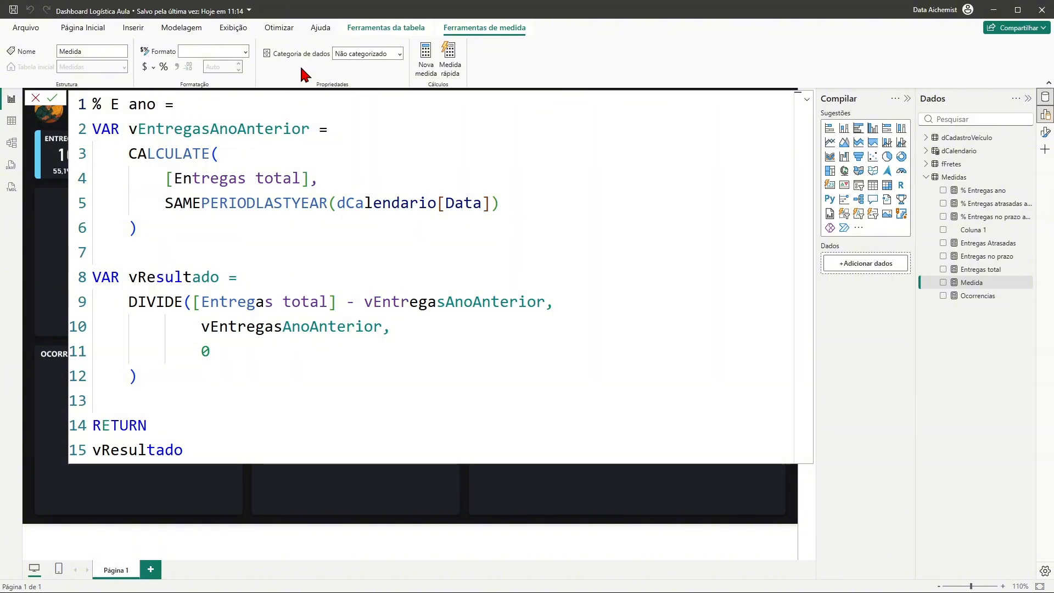
key(BackSpace)
text(Ocorrencias)
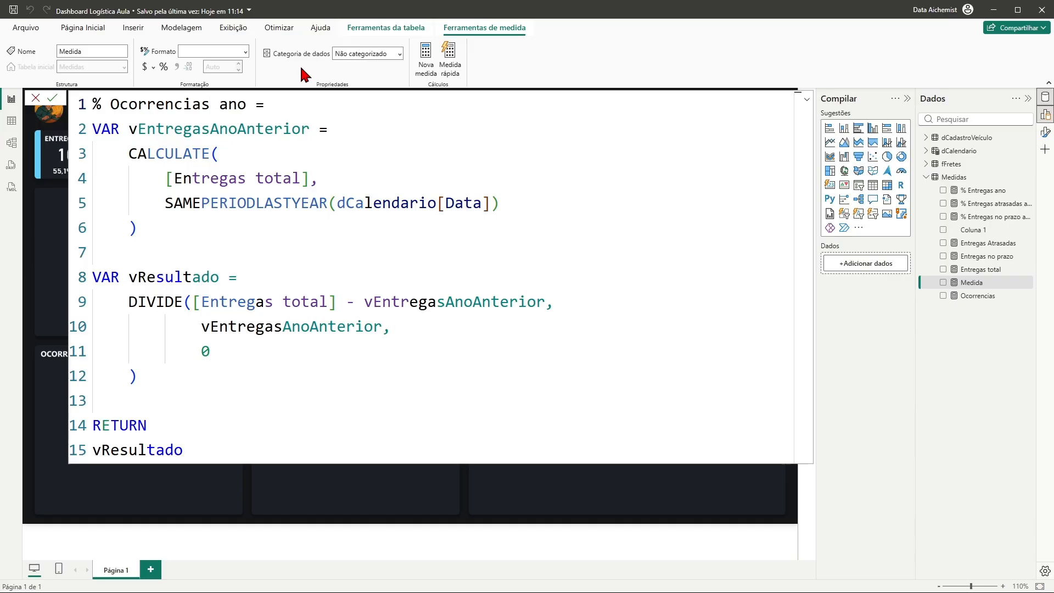
Step: Replace the [Entregas total] measure inside CALCULATE with [Ocorrencias] in the % Ocorrencias ano formula
click(308, 179)
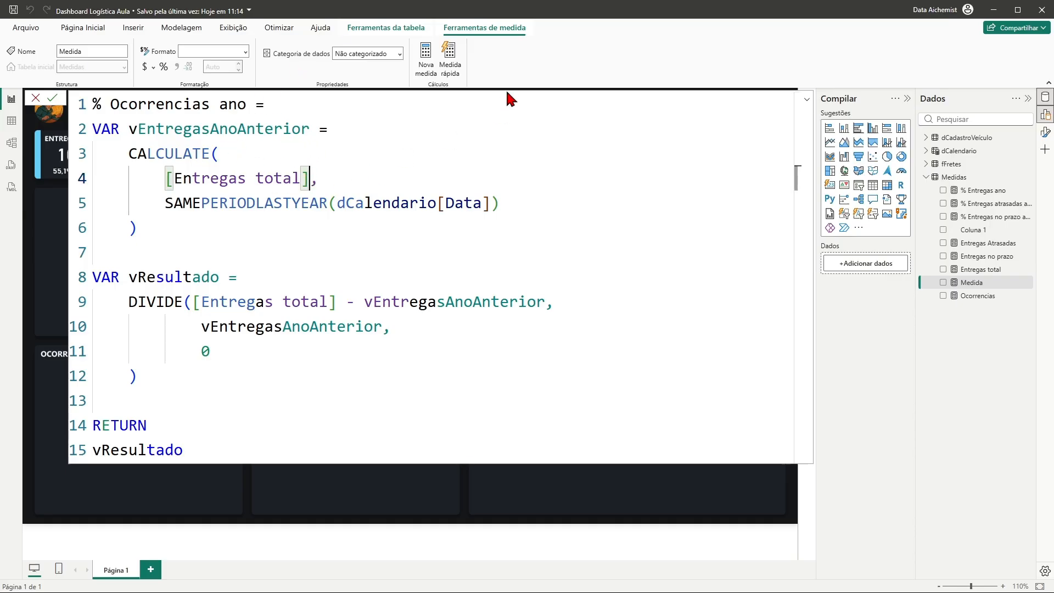
key(BackSpace)
key(BackSpace)
key(BackSpace)
key(BackSpace)
key(BackSpace)
key(BackSpace)
key(BackSpace)
key(BackSpace)
key(BackSpace)
key(BackSpace)
key(BackSpace)
key(BackSpace)
key(BackSpace)
key(BackSpace)
key(BackSpace)
key(BackSpace)
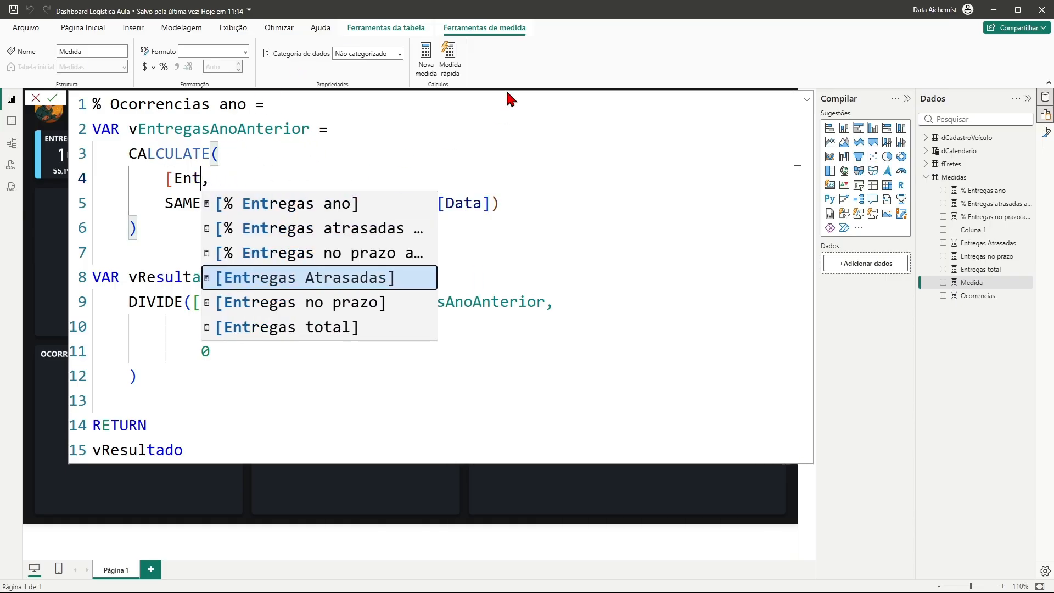
text(oco,)
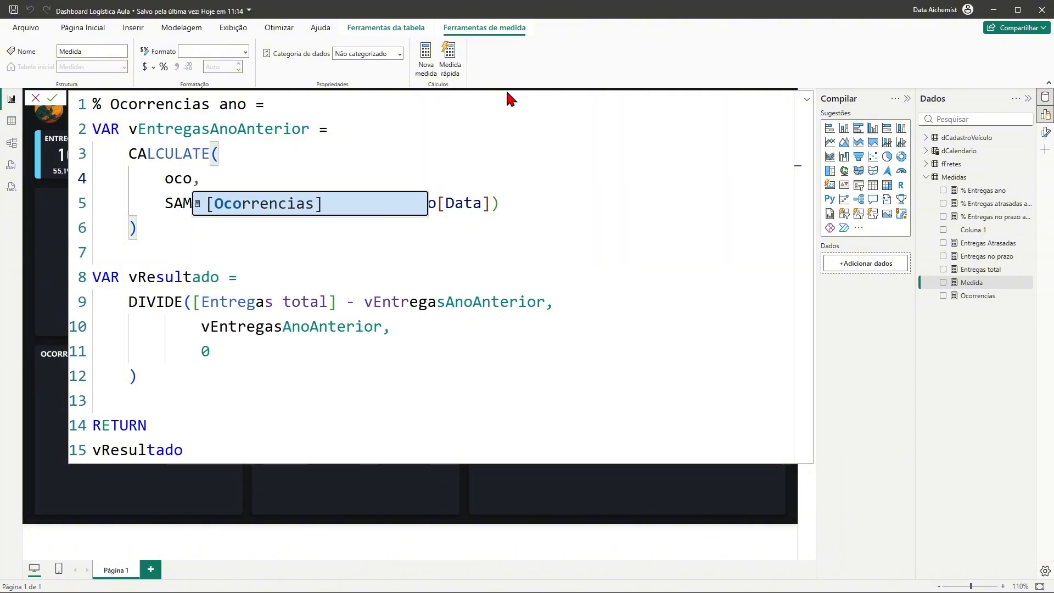
click(318, 204)
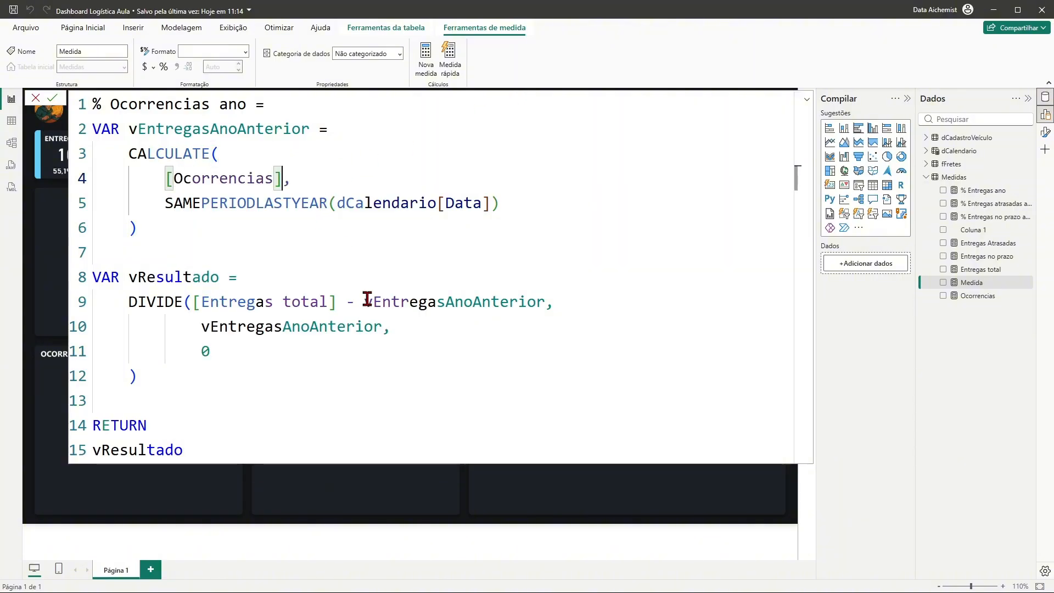
Step: Replace [Entregas total] with [Ocorrencias] inside DIVIDE and commit the % Ocorrencias ano measure
click(335, 303)
key(BackSpace)
key(BackSpace)
key(BackSpace)
key(BackSpace)
key(BackSpace)
key(BackSpace)
key(BackSpace)
key(BackSpace)
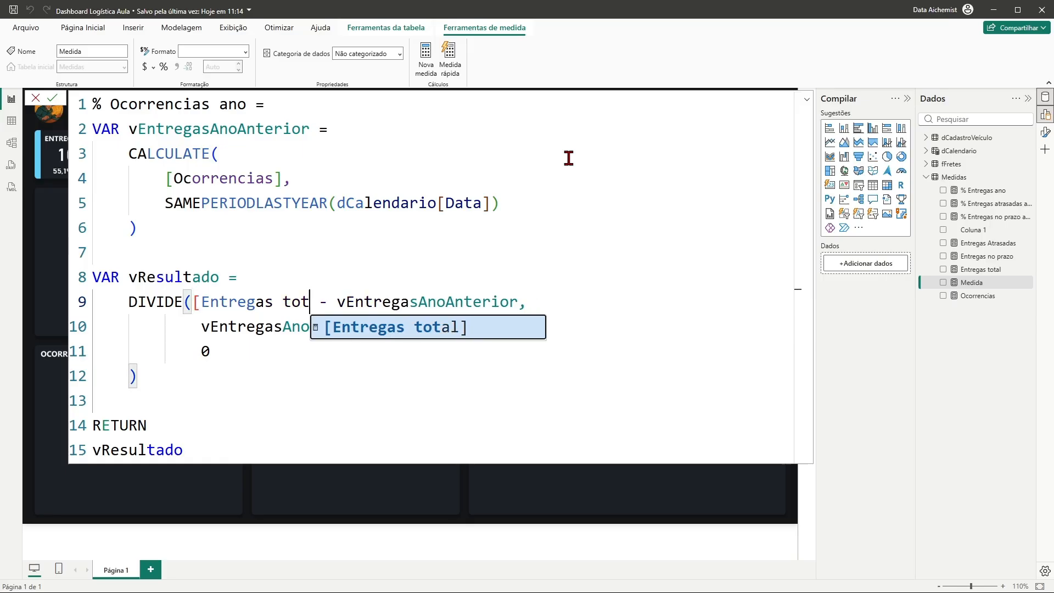
key(BackSpace)
key(BackSpace)
key(BackSpace)
key(BackSpace)
key(BackSpace)
key(BackSpace)
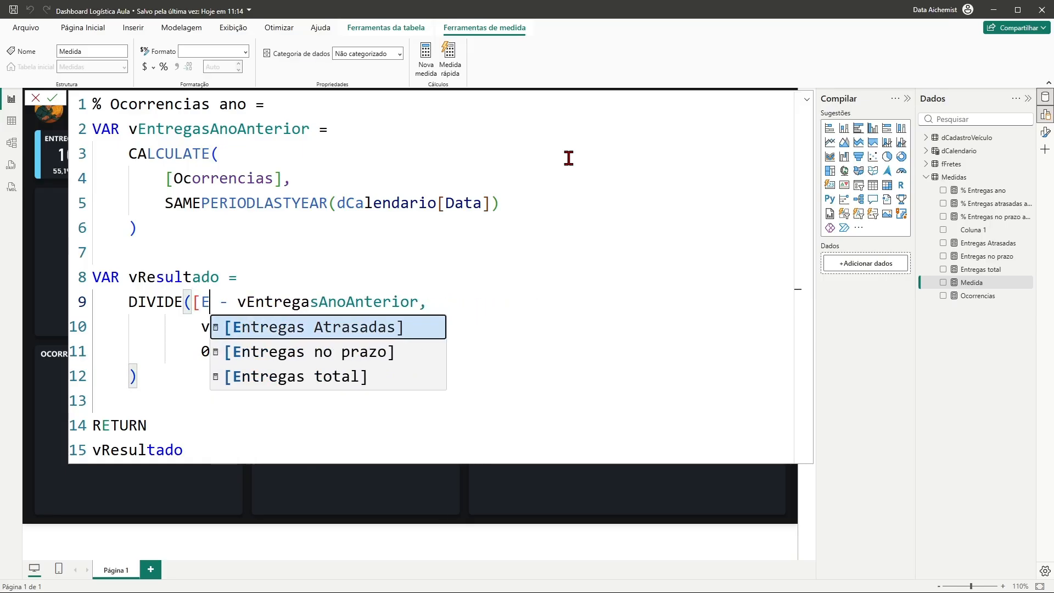
key(BackSpace)
key(BackSpace)
text(oc)
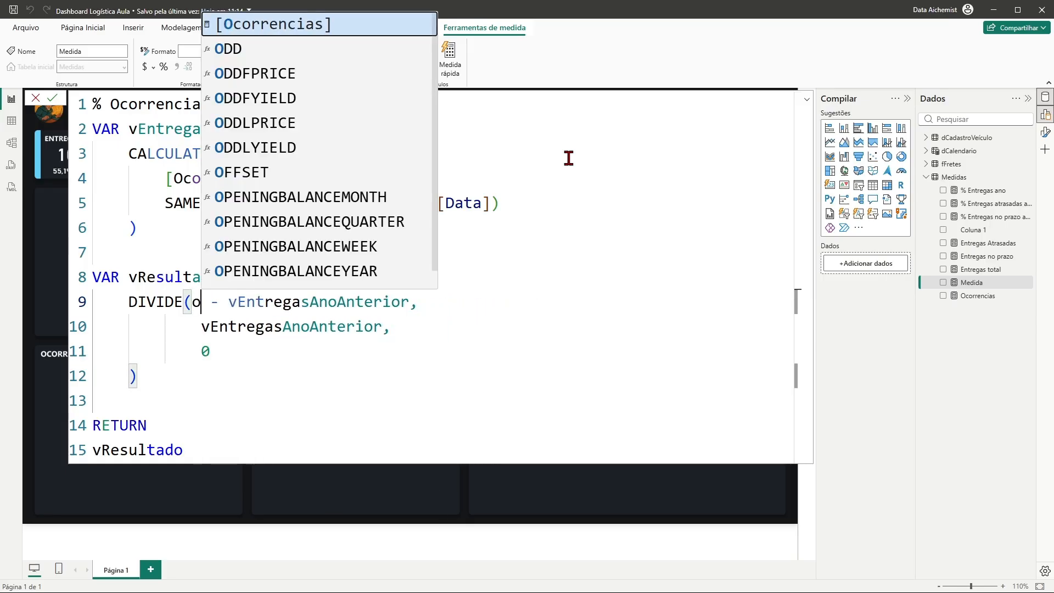
text(o)
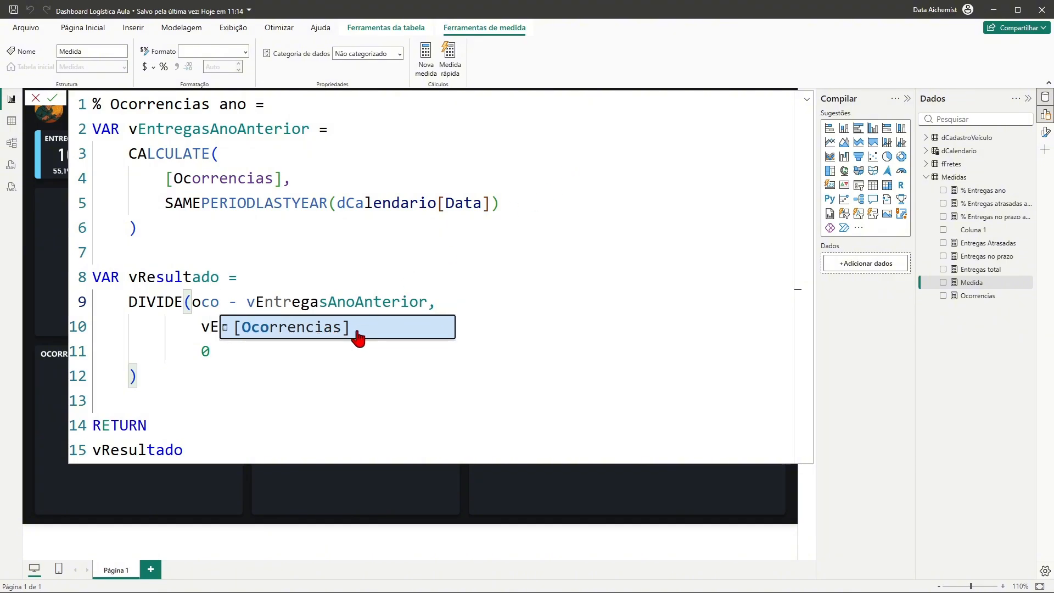
click(327, 342)
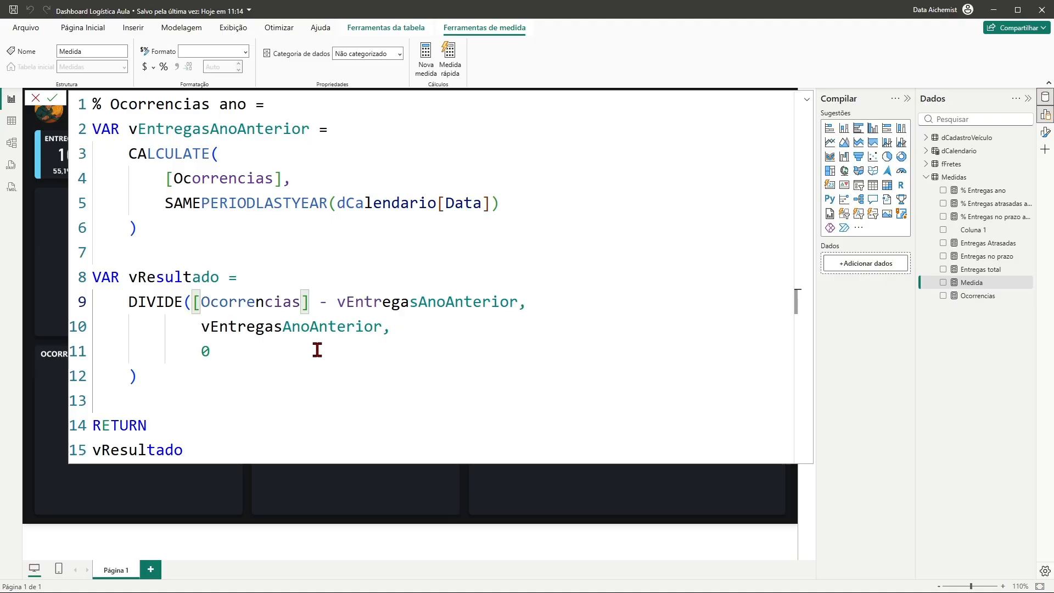
click(235, 455)
key(Return)
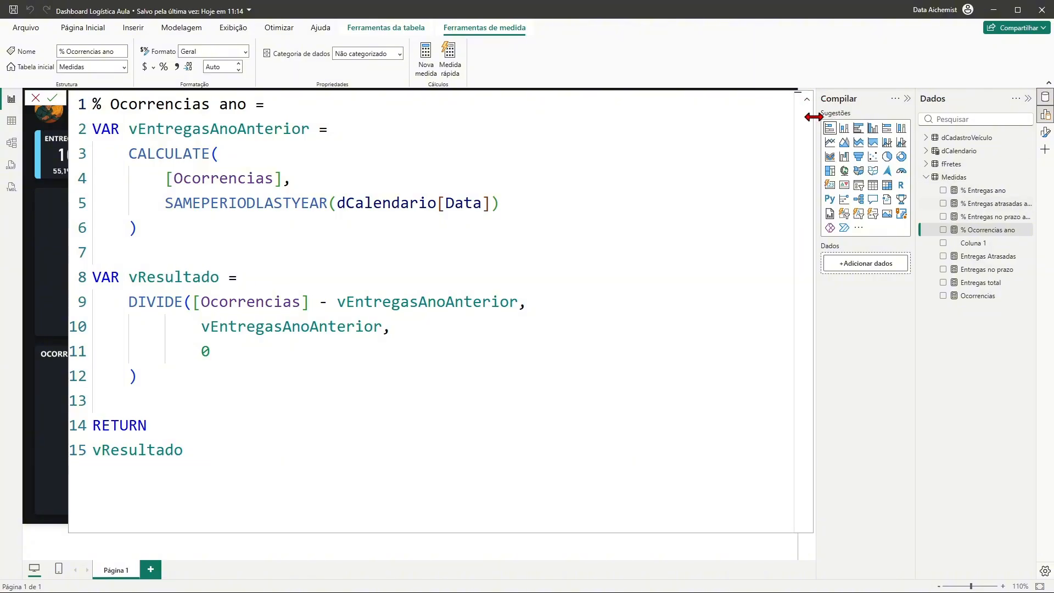
Step: Format % Ocorrencias ano as a percentage with one decimal place and add it to the empty card in the Ocorrências box
click(806, 100)
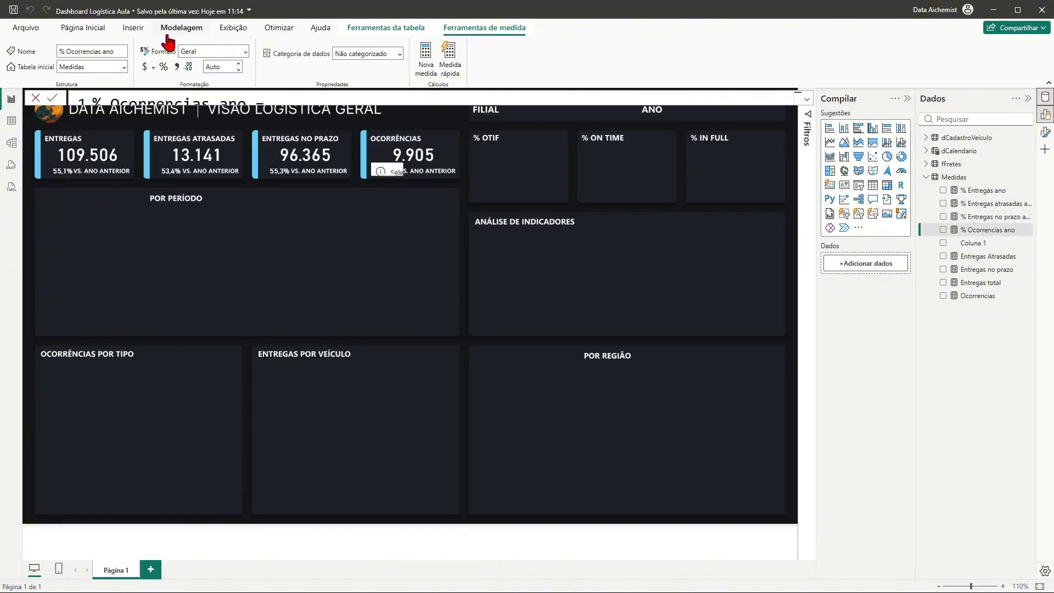
click(164, 67)
drag(983, 230, 391, 171)
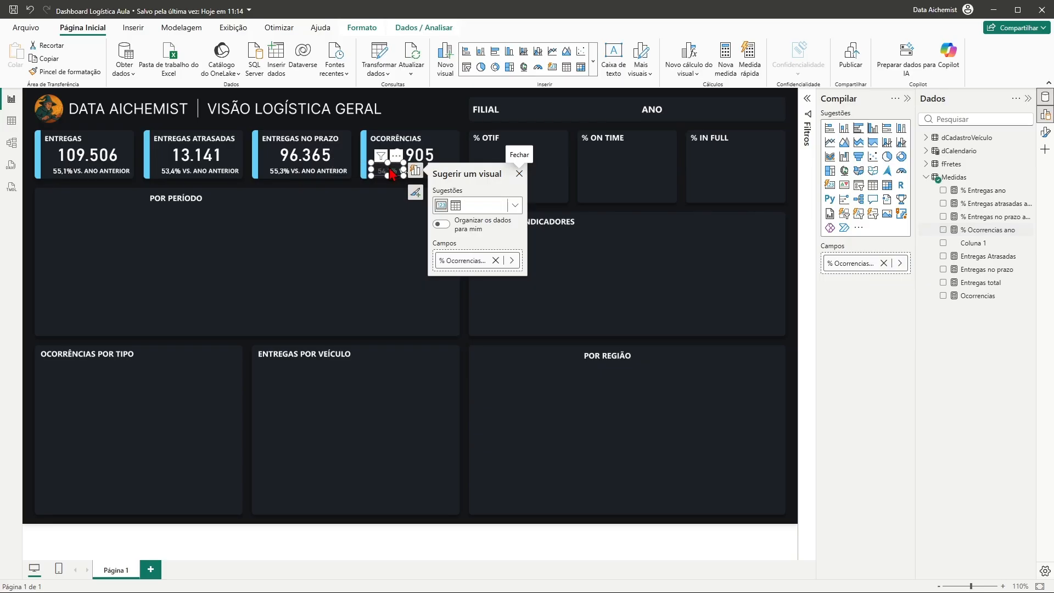
click(388, 209)
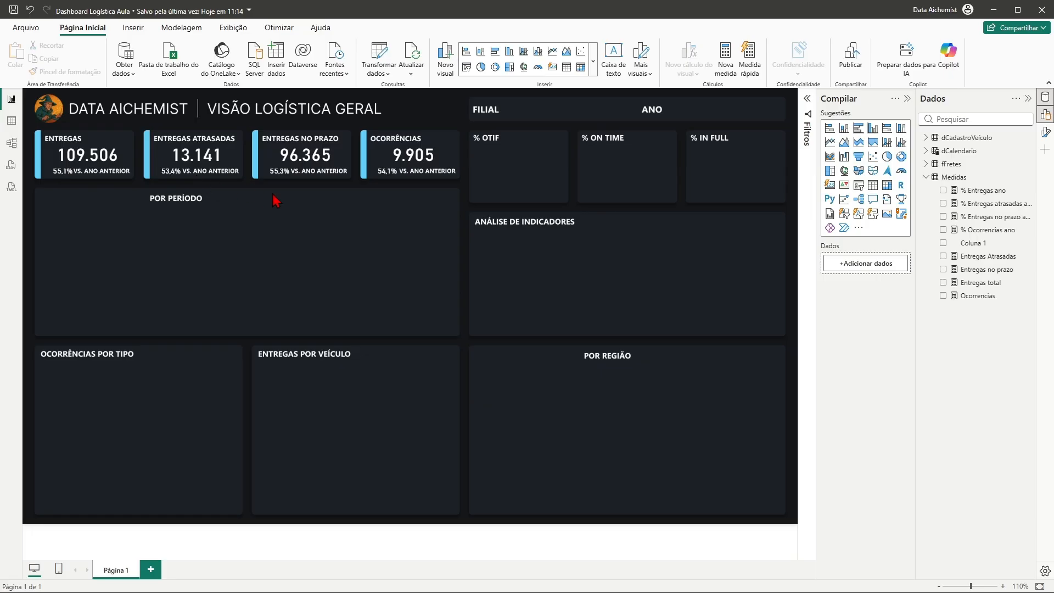
click(926, 178)
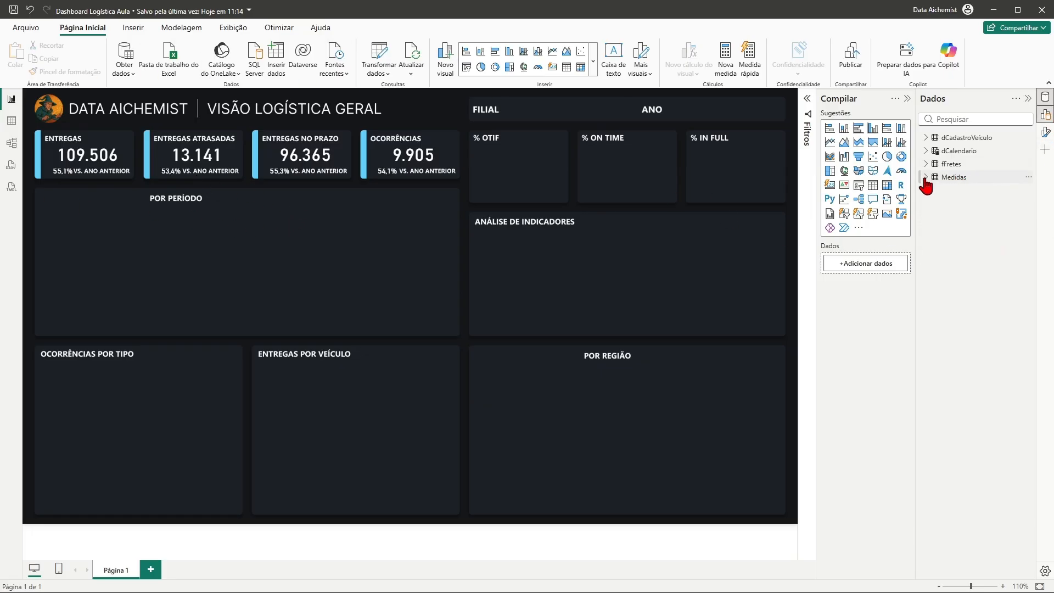
Step: Set up rule-based conditional formatting for the callout value colour of the % Entregas ano card, with a second rule added
click(64, 175)
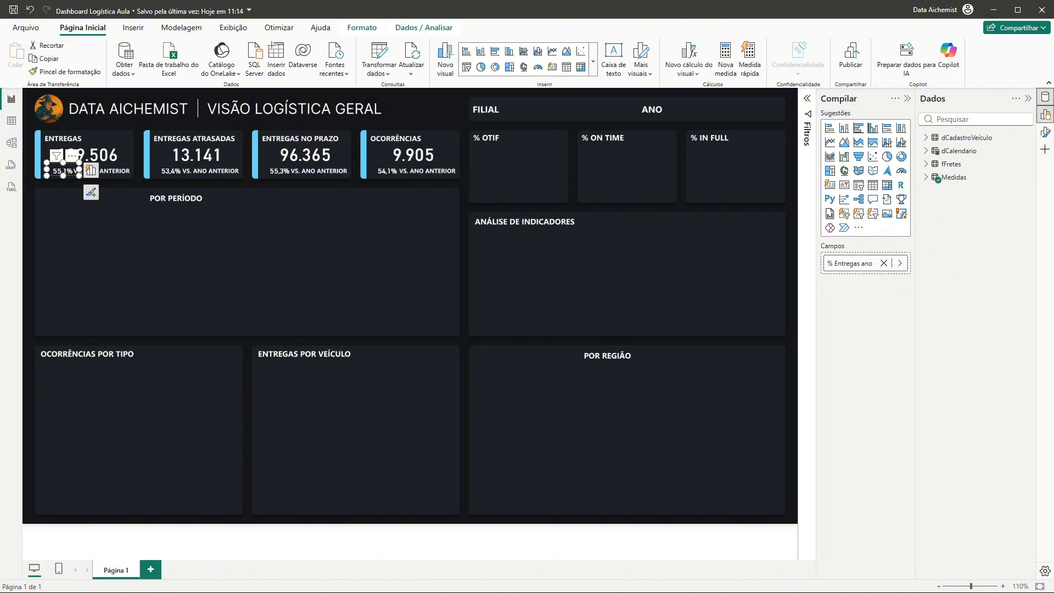
click(1045, 131)
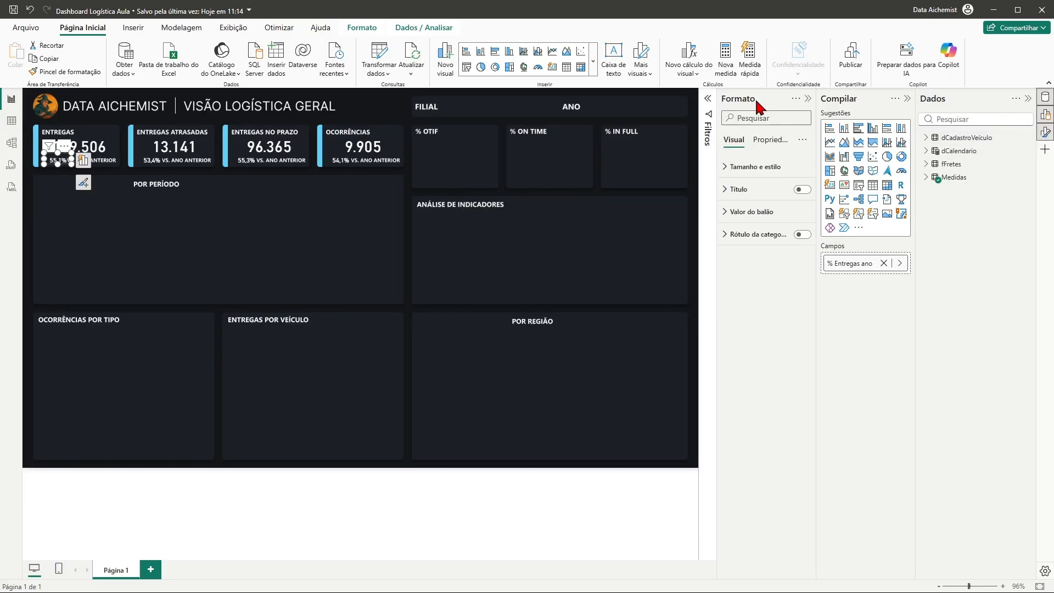
click(907, 101)
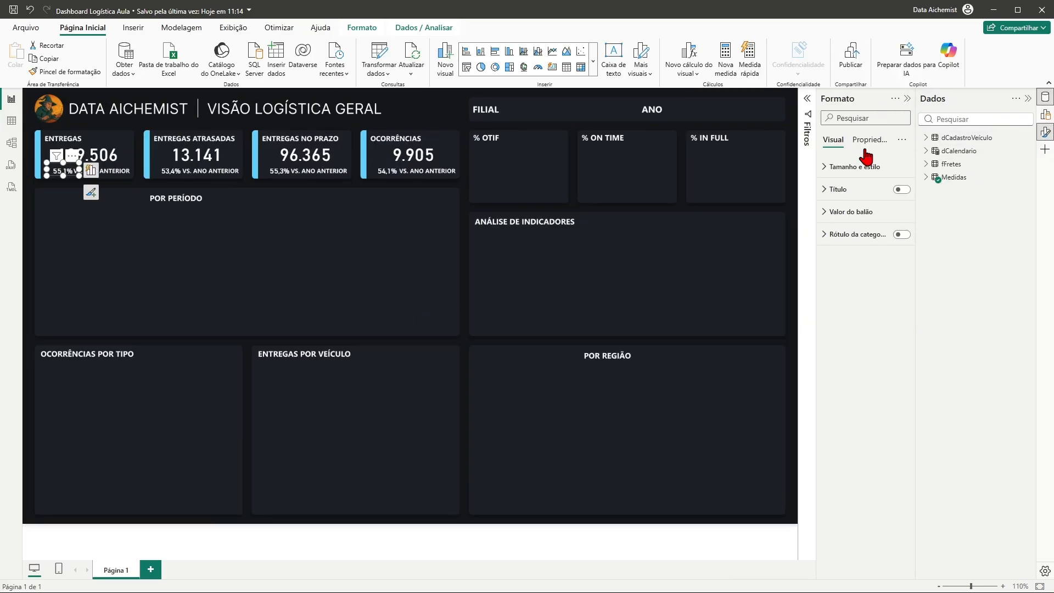
click(825, 212)
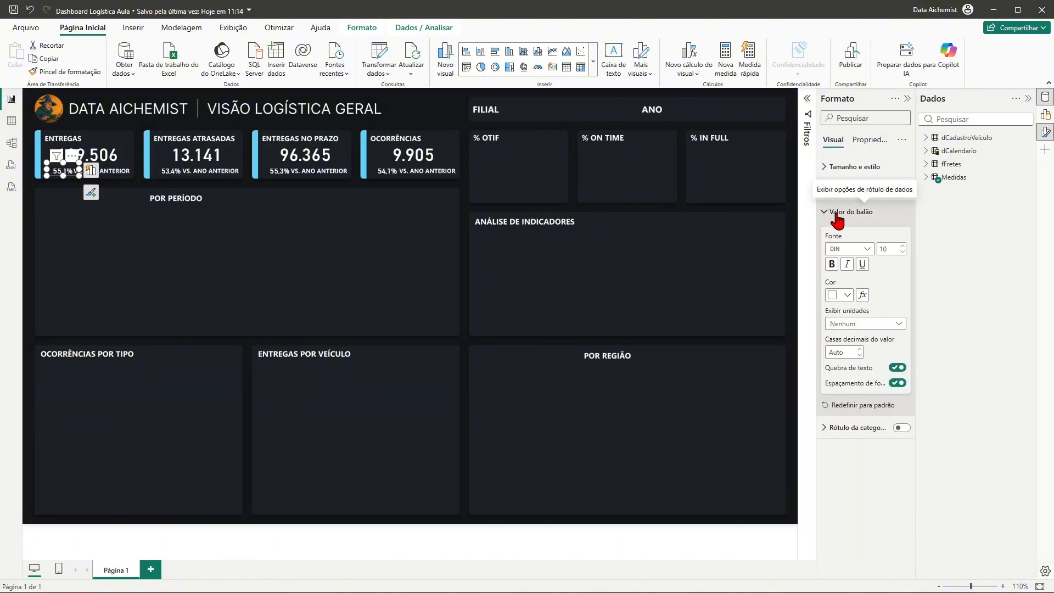
click(862, 296)
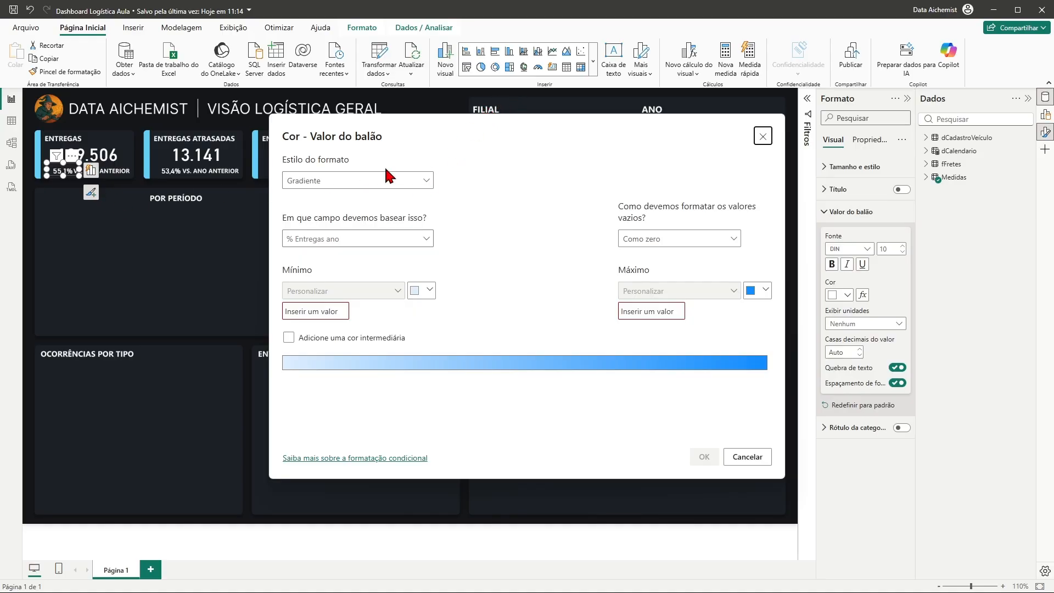
click(336, 180)
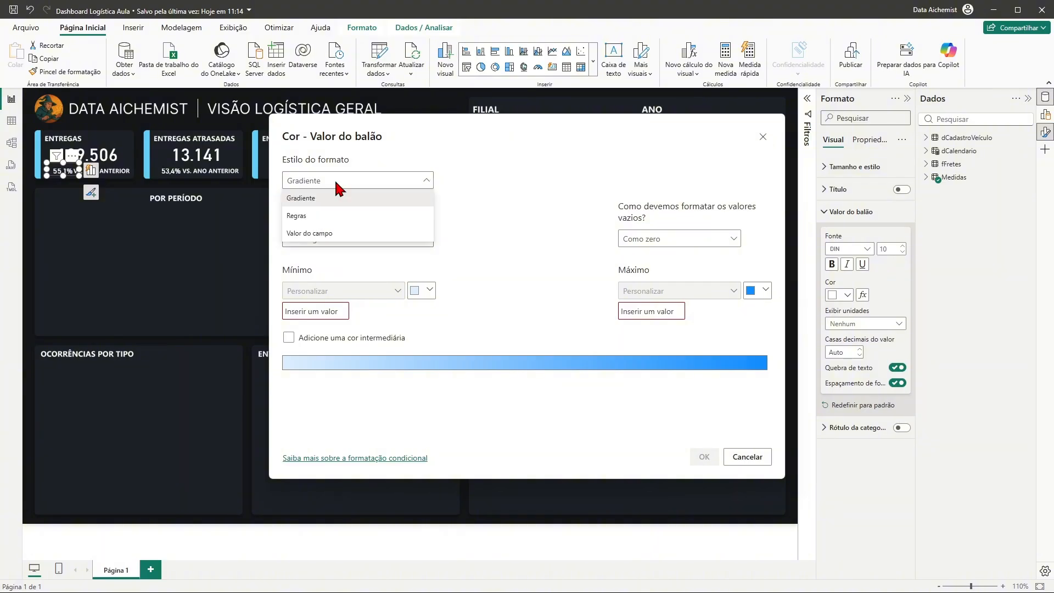
click(308, 218)
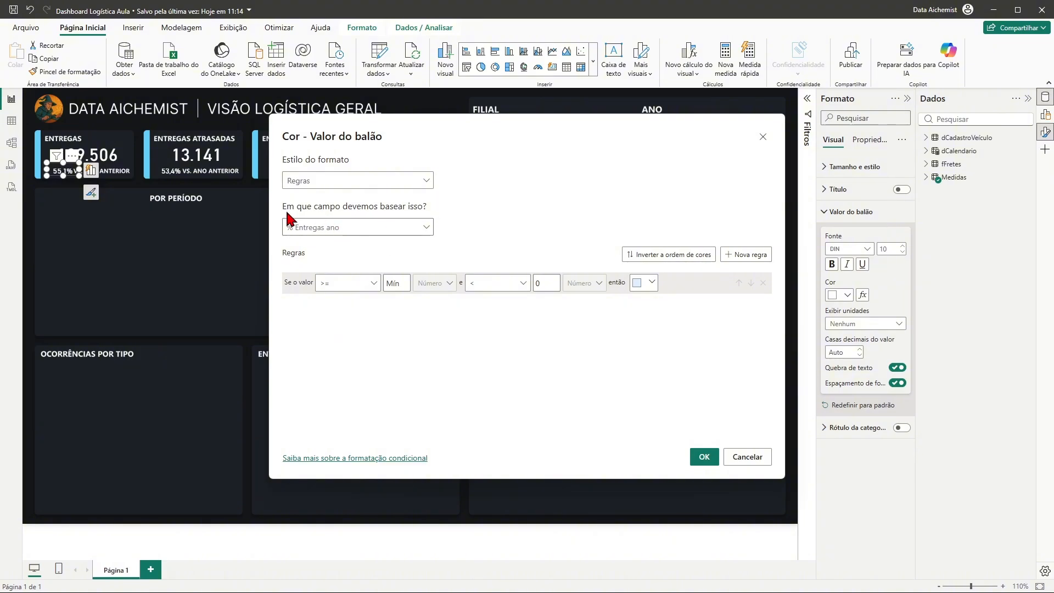
click(749, 256)
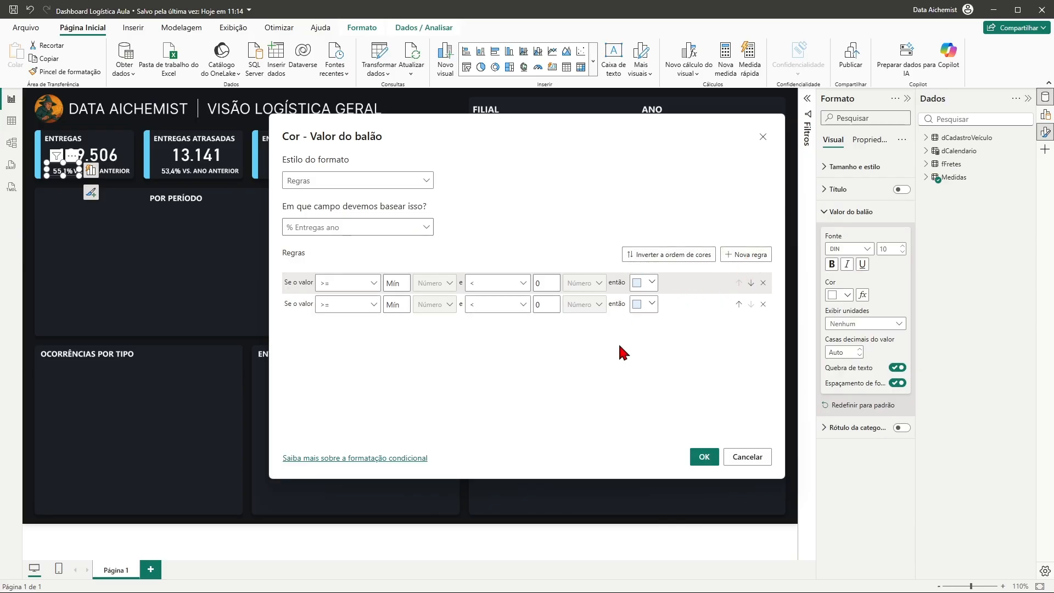
Step: Set the first rule's colour to the custom bright red #FF0014
click(653, 283)
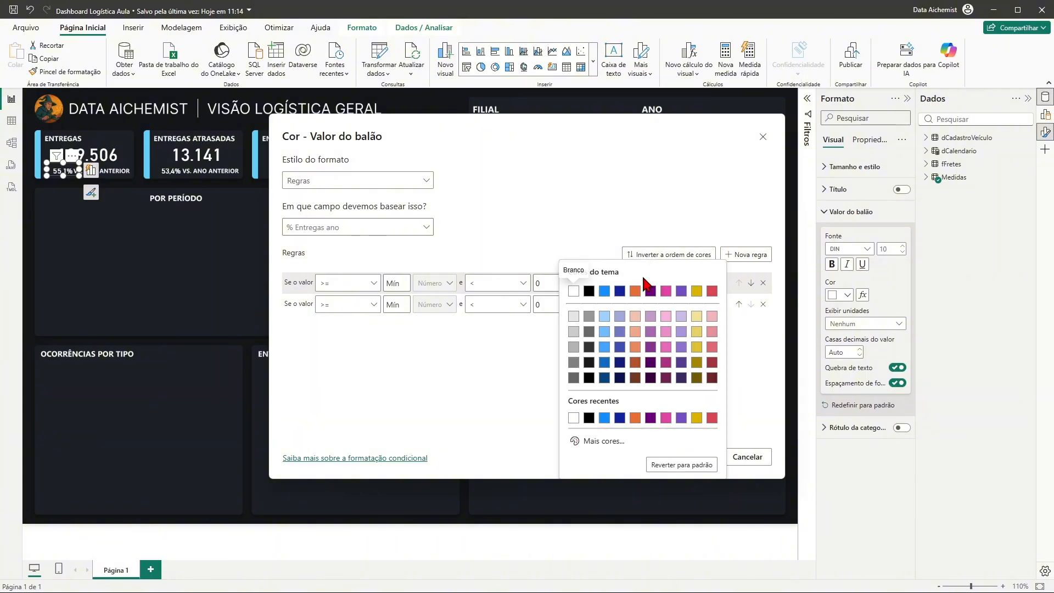
click(713, 293)
click(653, 299)
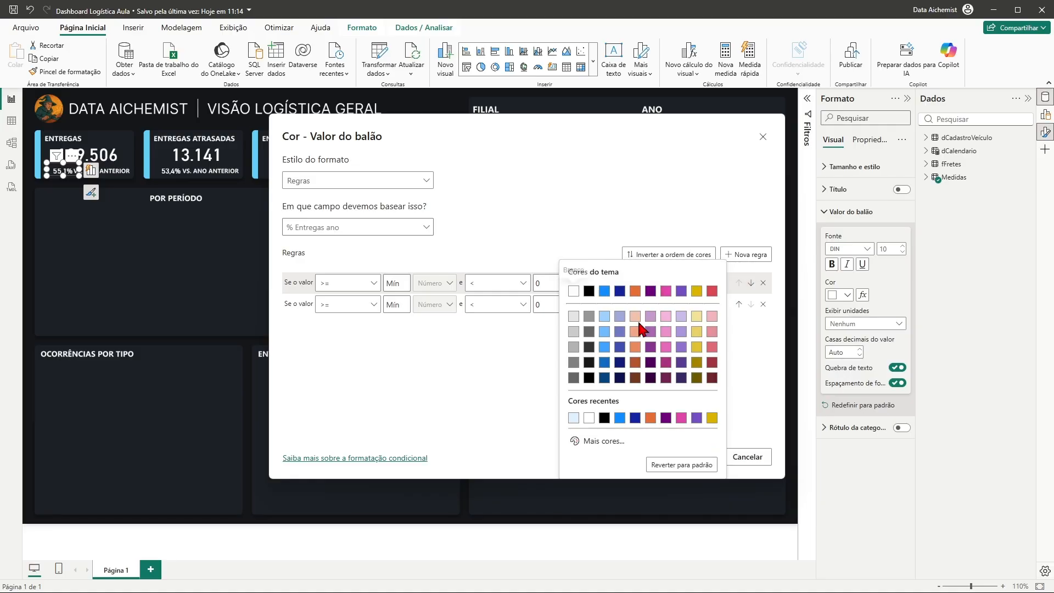
click(597, 441)
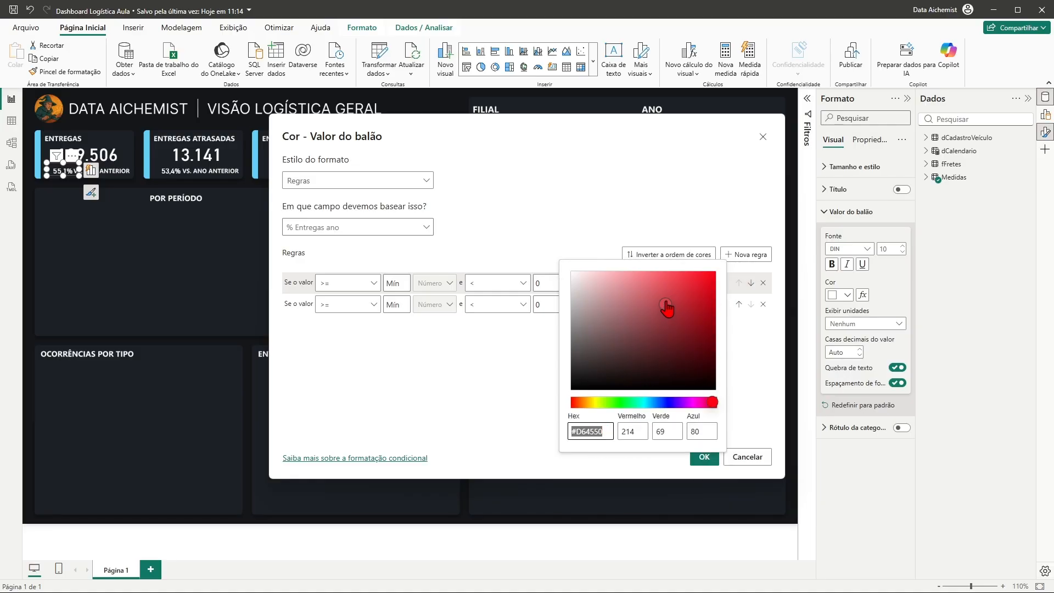
drag(665, 305, 711, 280)
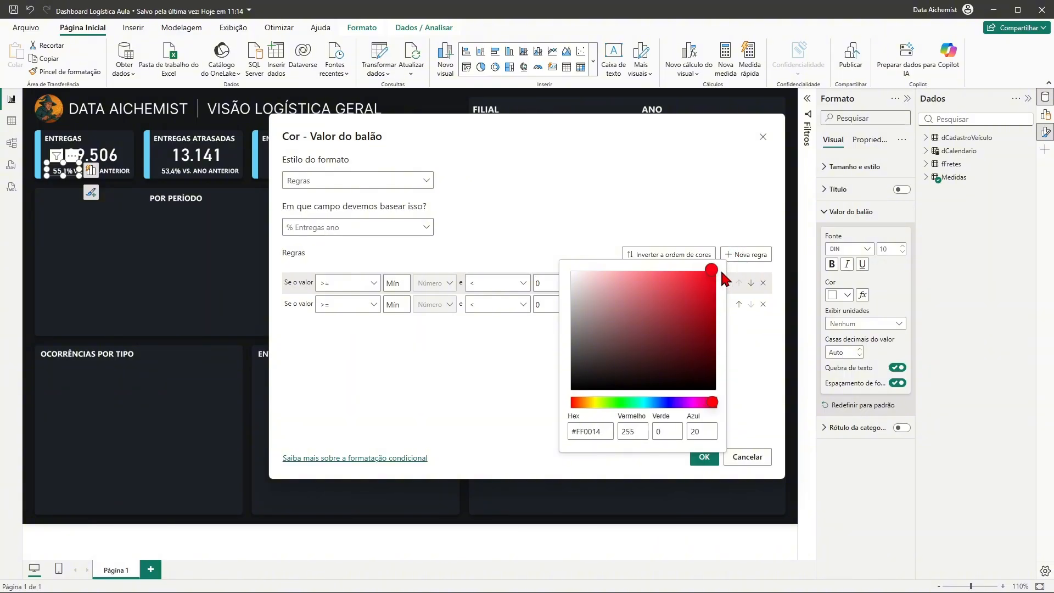
drag(708, 283, 725, 265)
click(742, 369)
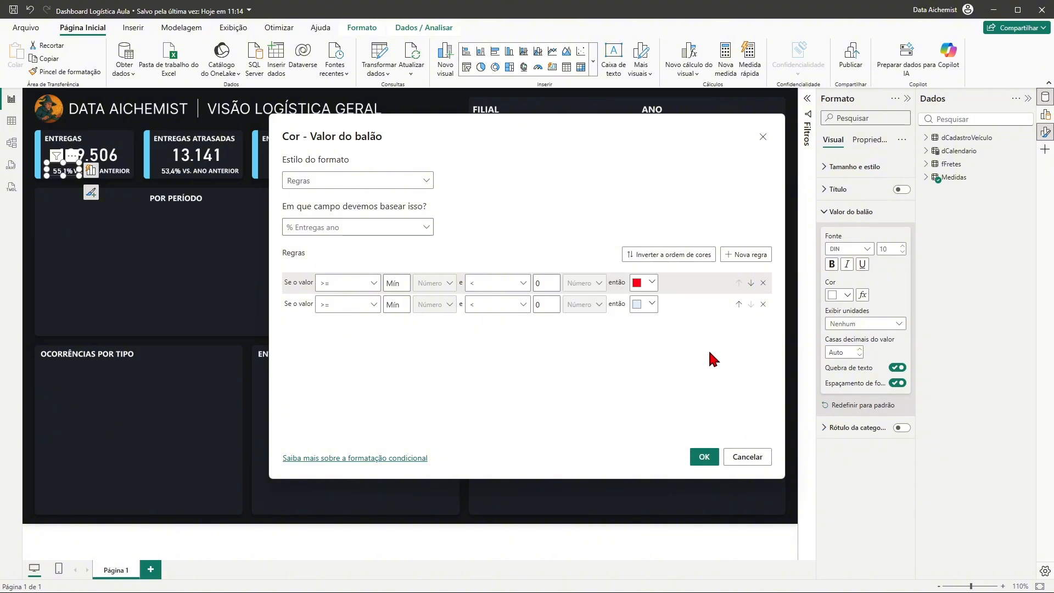
Step: Set the second rule's colour to the custom dark green #166E00
click(652, 305)
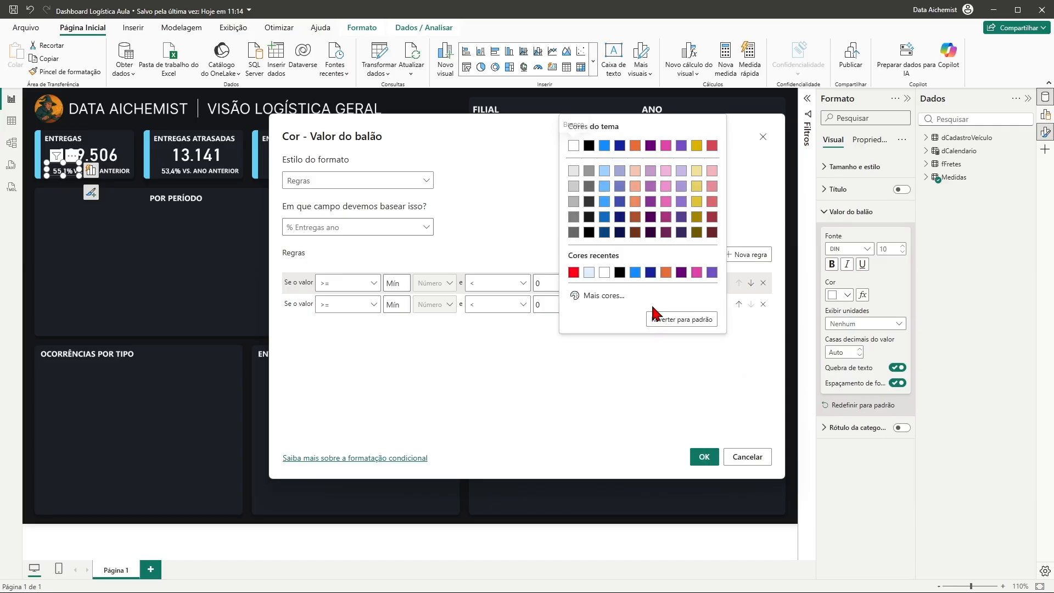
click(598, 298)
drag(654, 262, 614, 258)
mouse_move(584, 141)
mouse_down()
mouse_move(750, 180)
mouse_move(713, 197)
mouse_move(713, 176)
mouse_move(730, 188)
mouse_move(710, 191)
mouse_move(724, 193)
mouse_up()
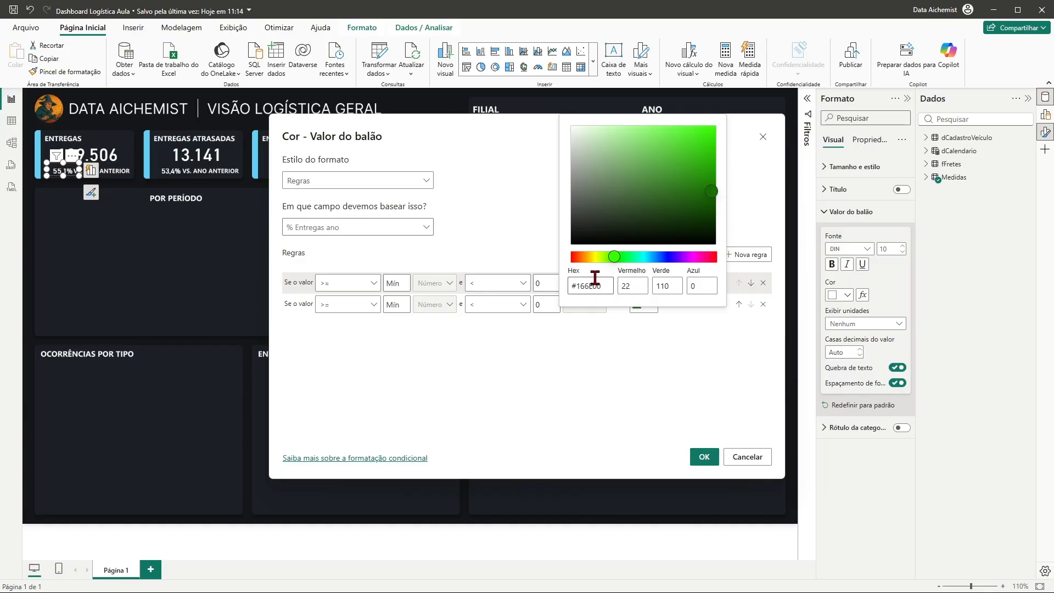
Step: Set the second rule's range from 0 to Máx and apply the conditional formatting to the % Entregas ano card
click(705, 457)
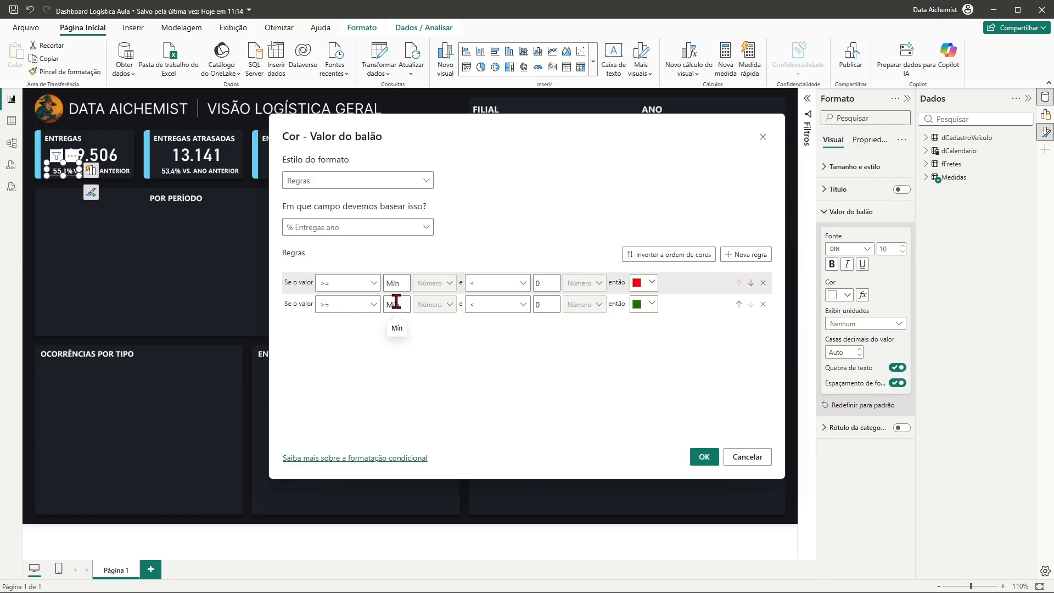
text(0)
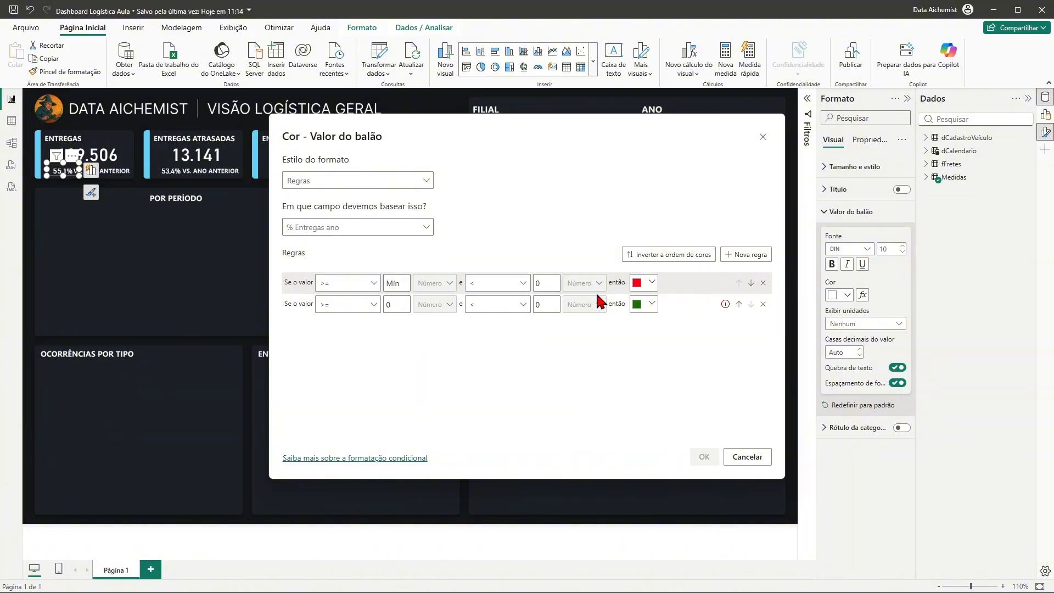
key(BackSpace)
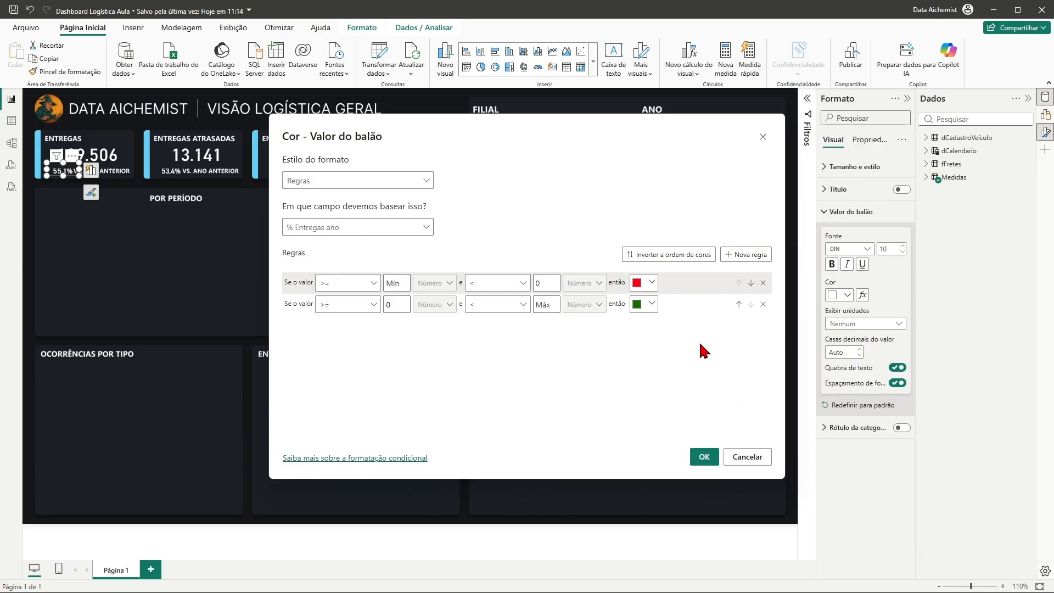
click(706, 458)
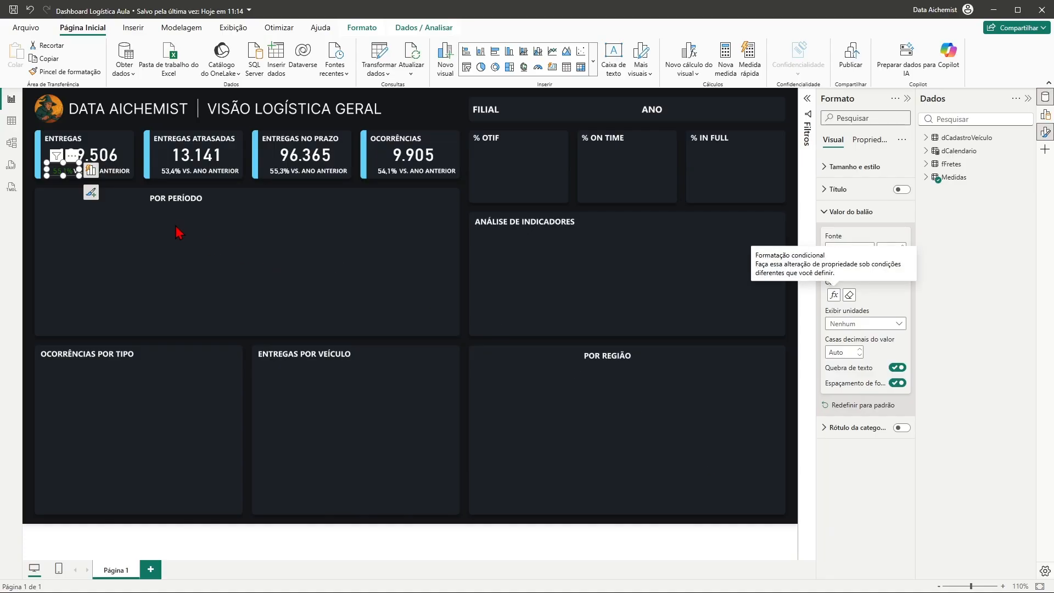
key(Escape)
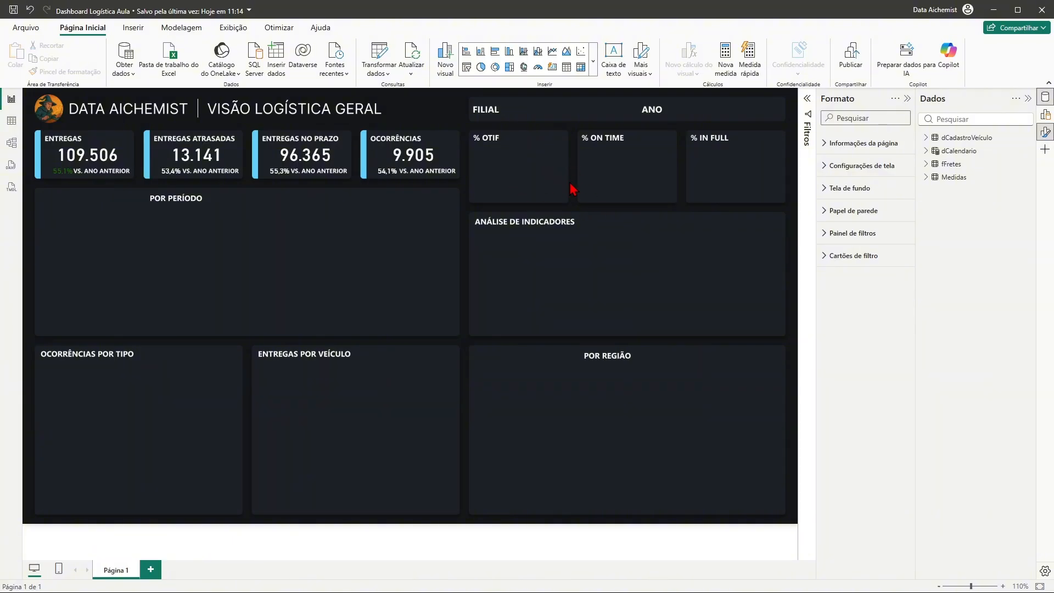
Step: Set up rule-based conditional formatting for the callout value colour of the % Entregas atrasadas ano card, with a second rule added
click(174, 174)
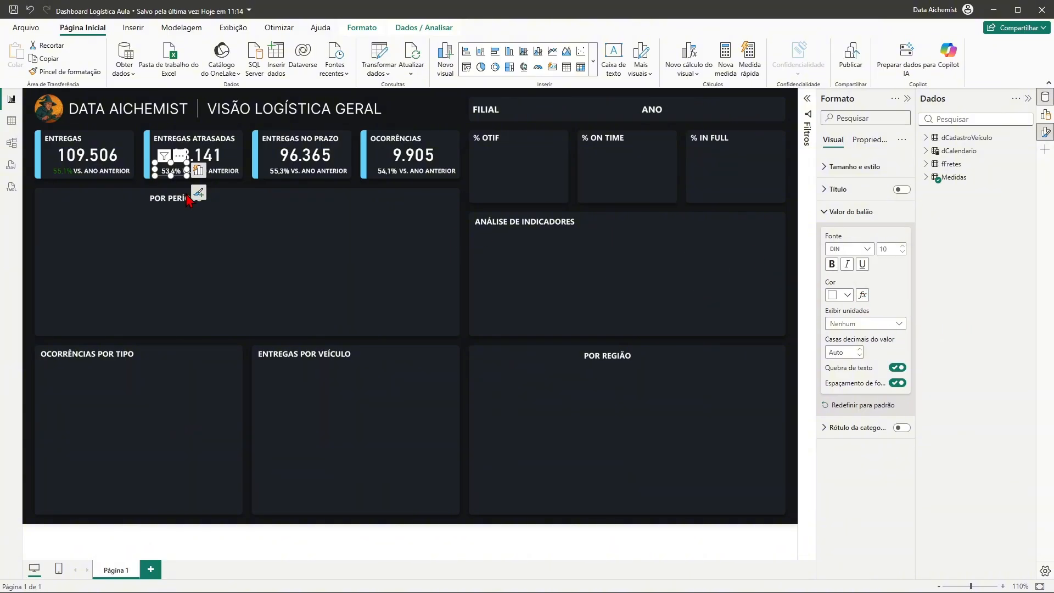
click(863, 295)
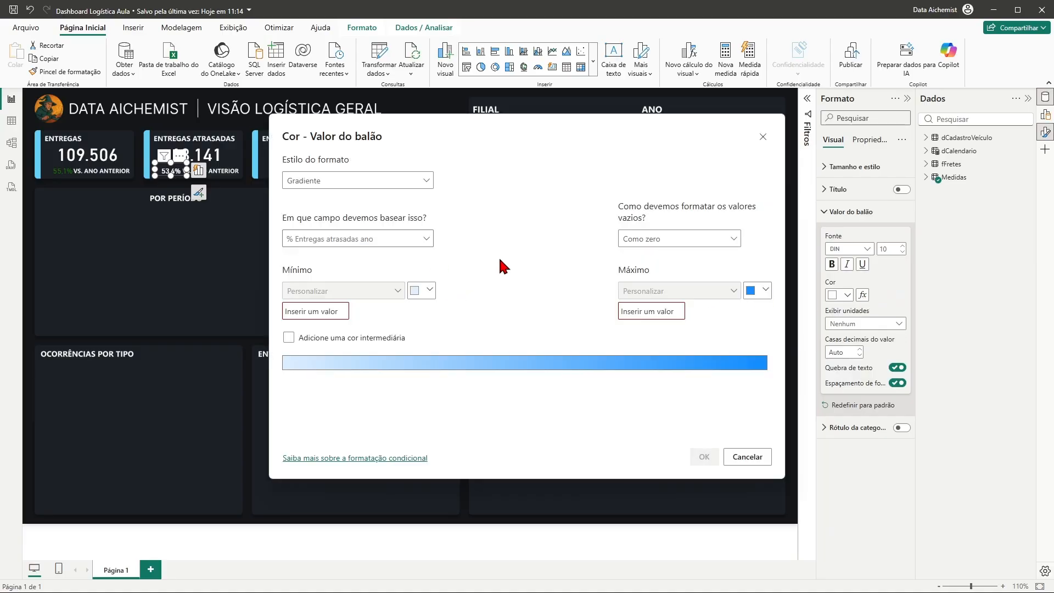
click(434, 185)
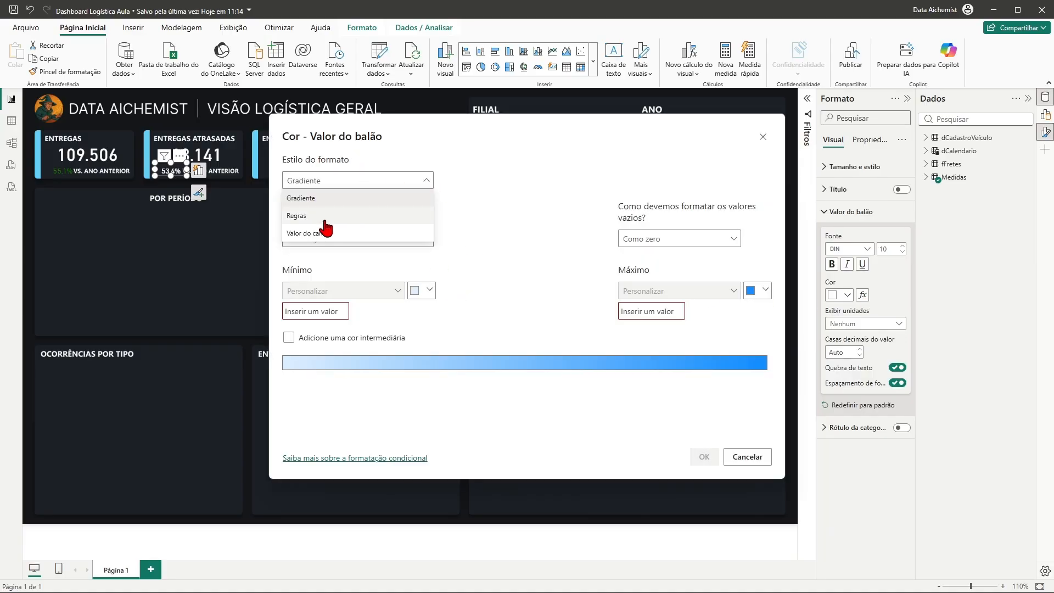
click(325, 215)
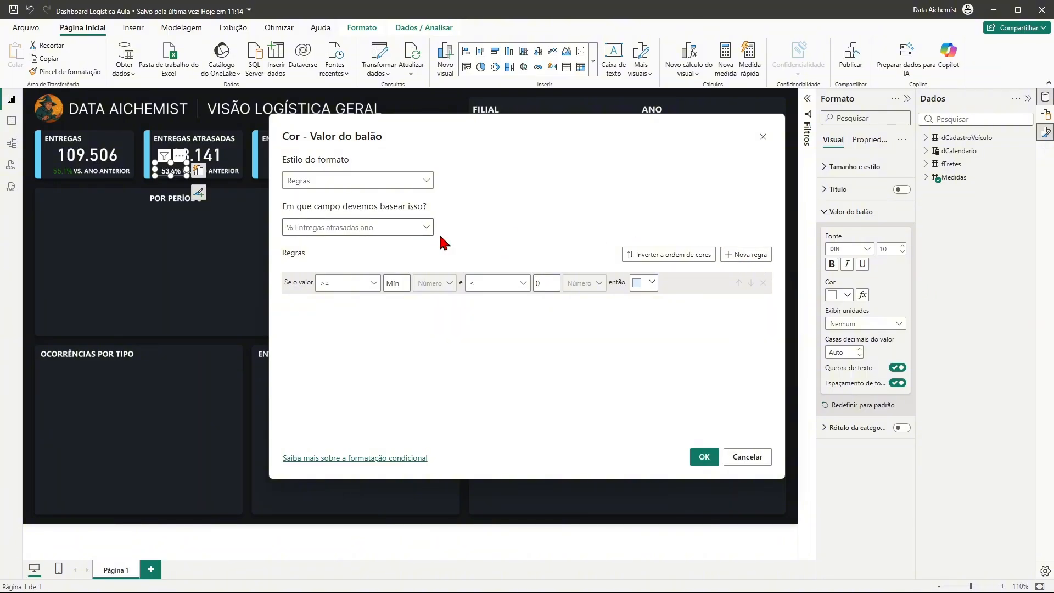
click(752, 256)
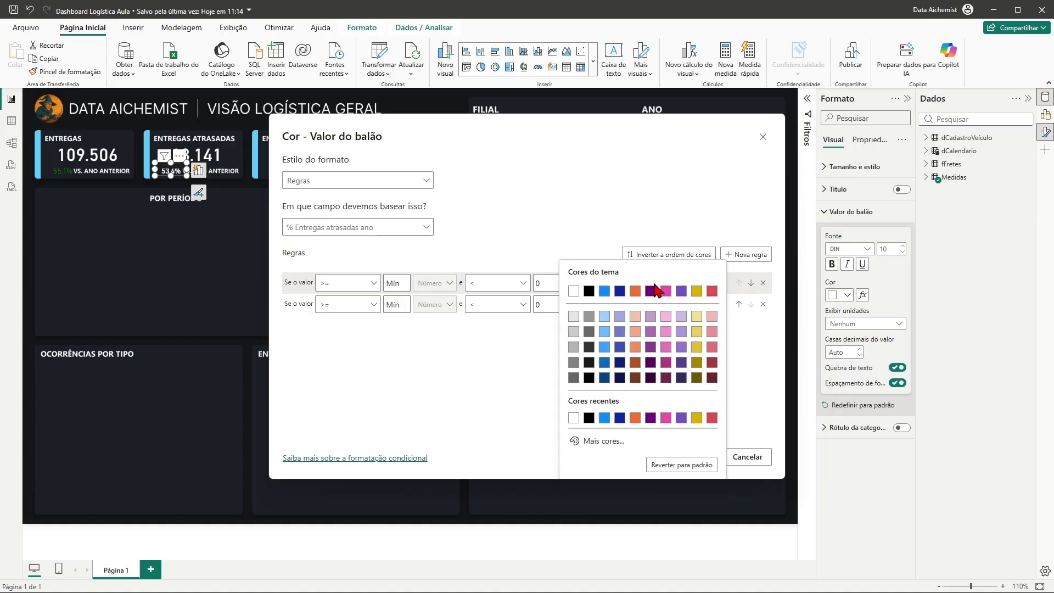
Step: Set the first rule's colour for the late deliveries percentage to the custom dark green #166E00
click(654, 285)
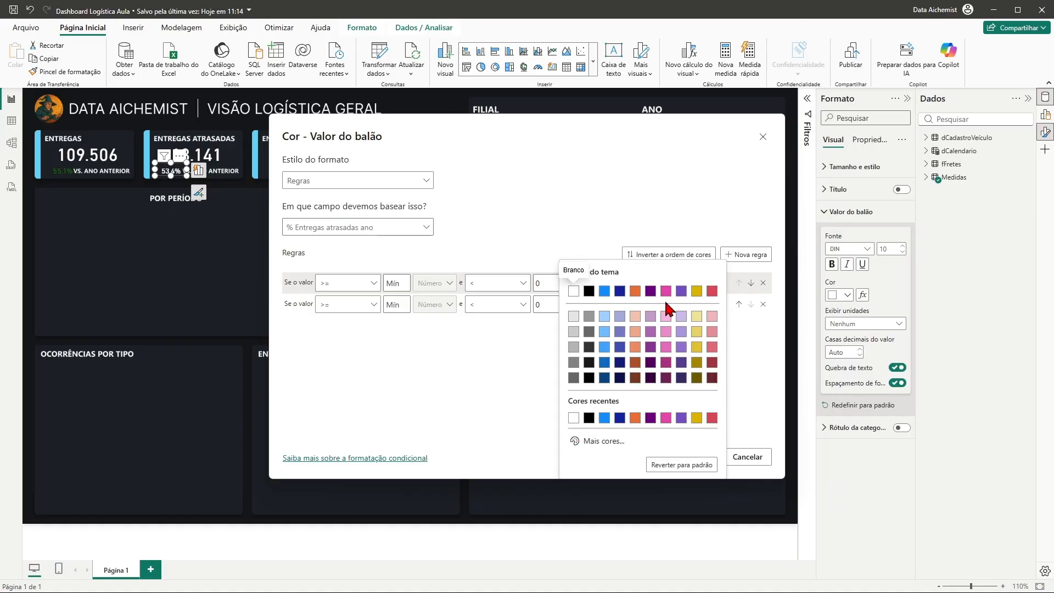
click(588, 449)
drag(651, 403, 611, 407)
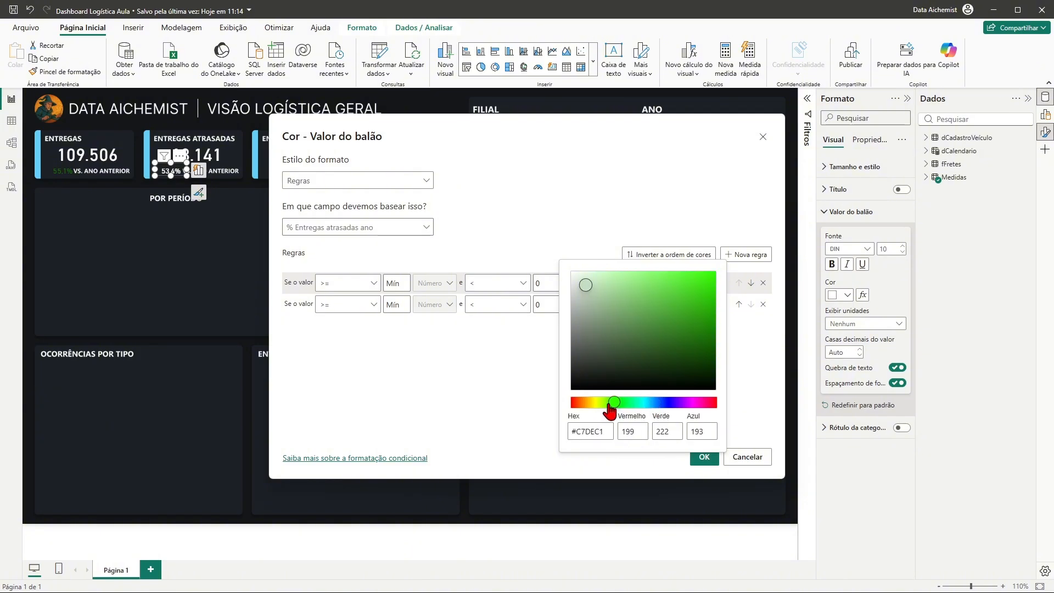
mouse_move(586, 289)
mouse_down()
mouse_move(673, 296)
mouse_move(720, 322)
mouse_move(723, 344)
mouse_move(697, 351)
mouse_move(719, 343)
mouse_up()
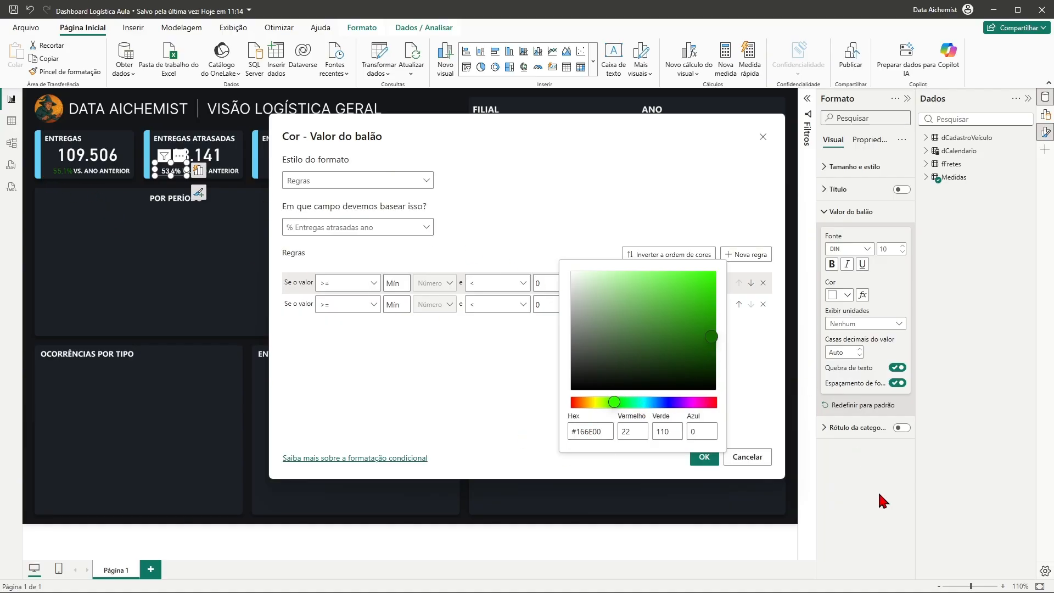
click(773, 365)
Step: Set the second rule's colour for the late deliveries percentage to the custom red #FF0000
click(642, 304)
click(585, 297)
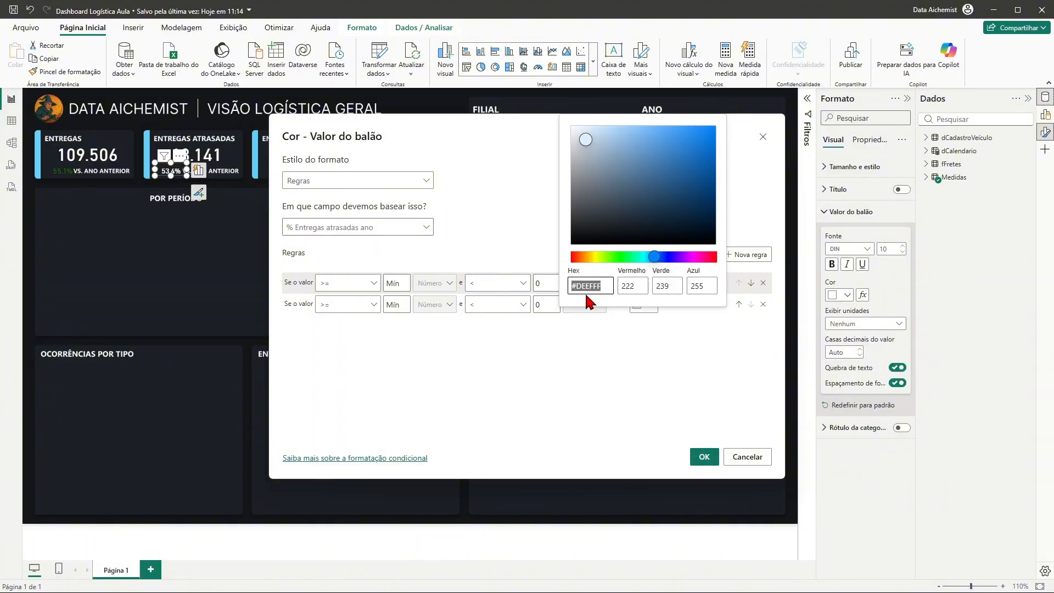
click(650, 258)
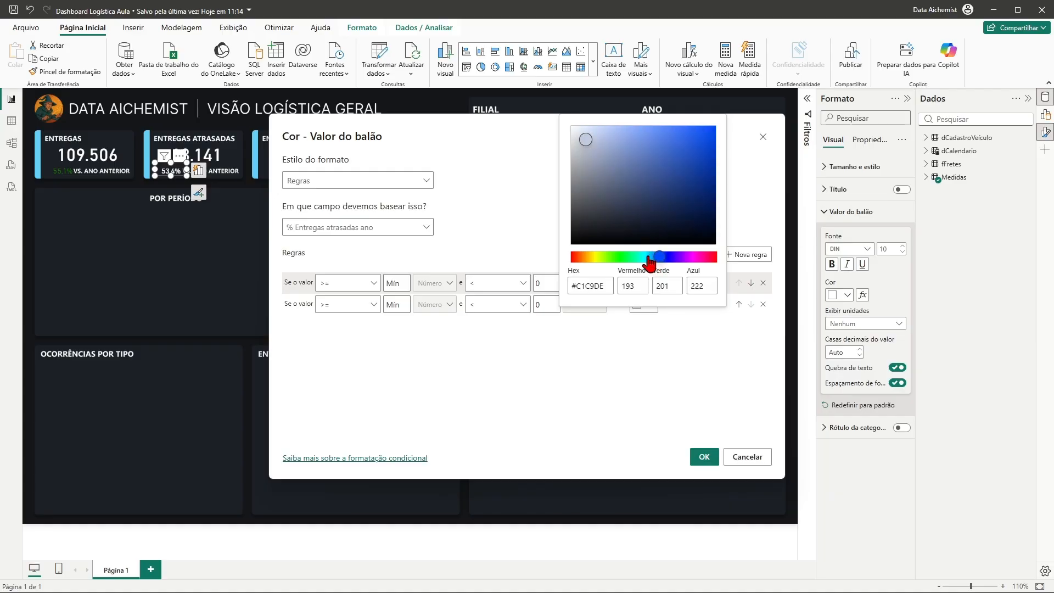
drag(648, 258, 559, 257)
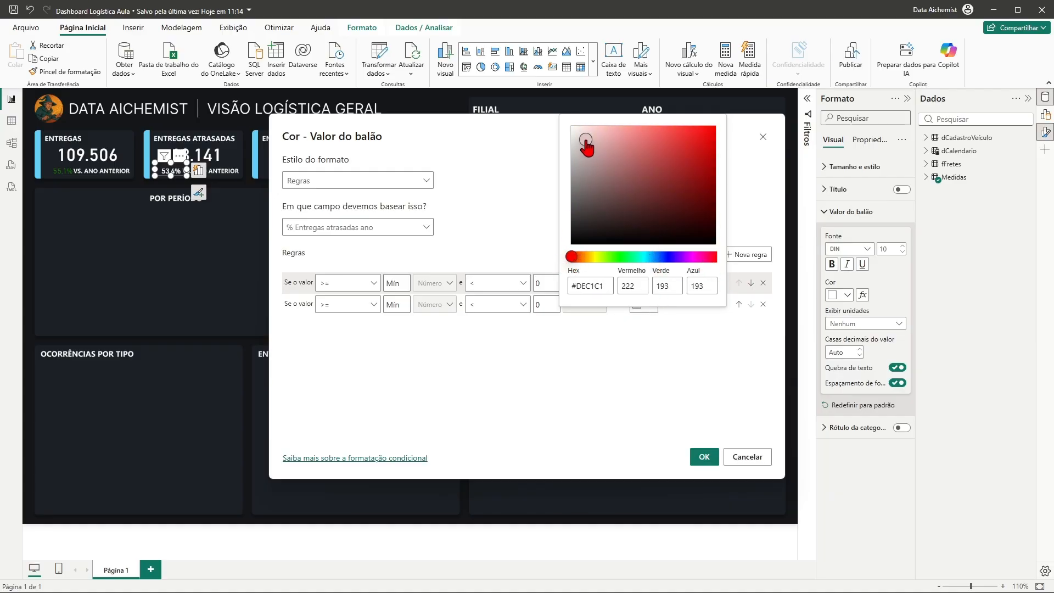
drag(583, 138, 741, 134)
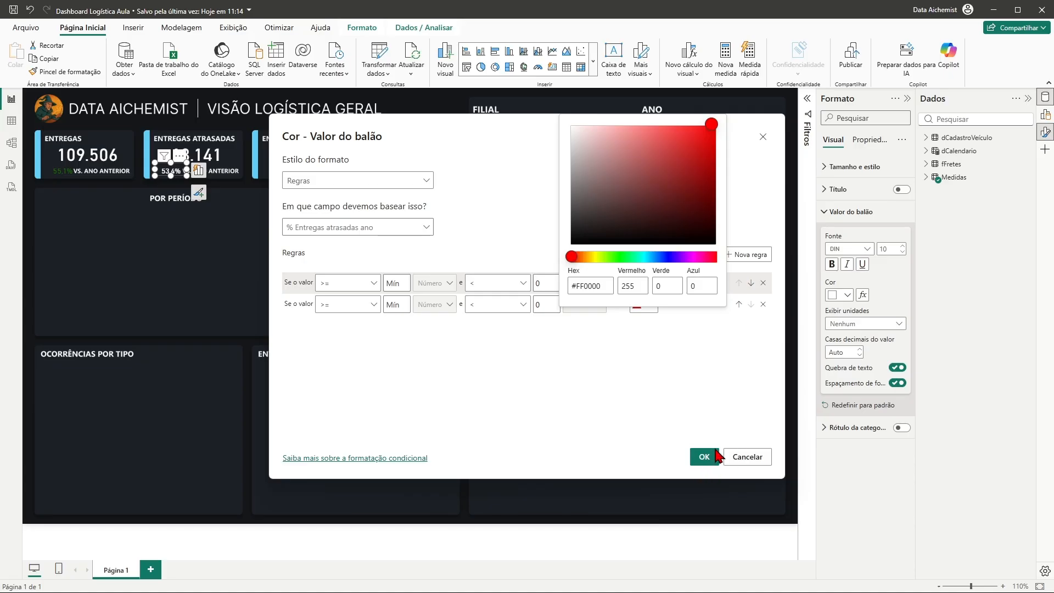
click(718, 368)
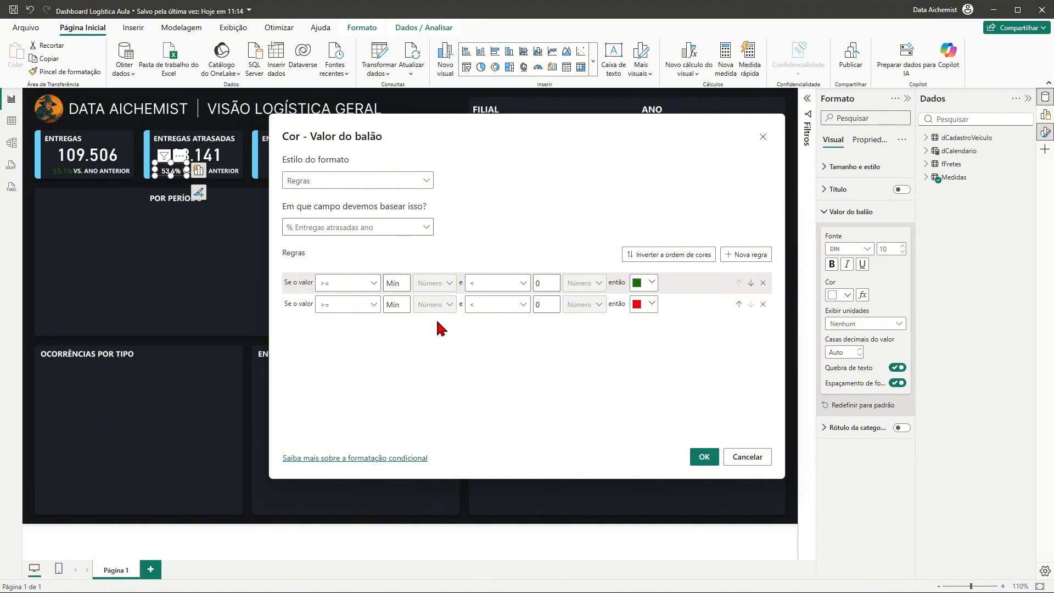
Step: Set the second rule's range from 0 to Máx and apply the conditional formatting to the % Entregas atrasadas ano card
click(395, 304)
text(0)
click(553, 307)
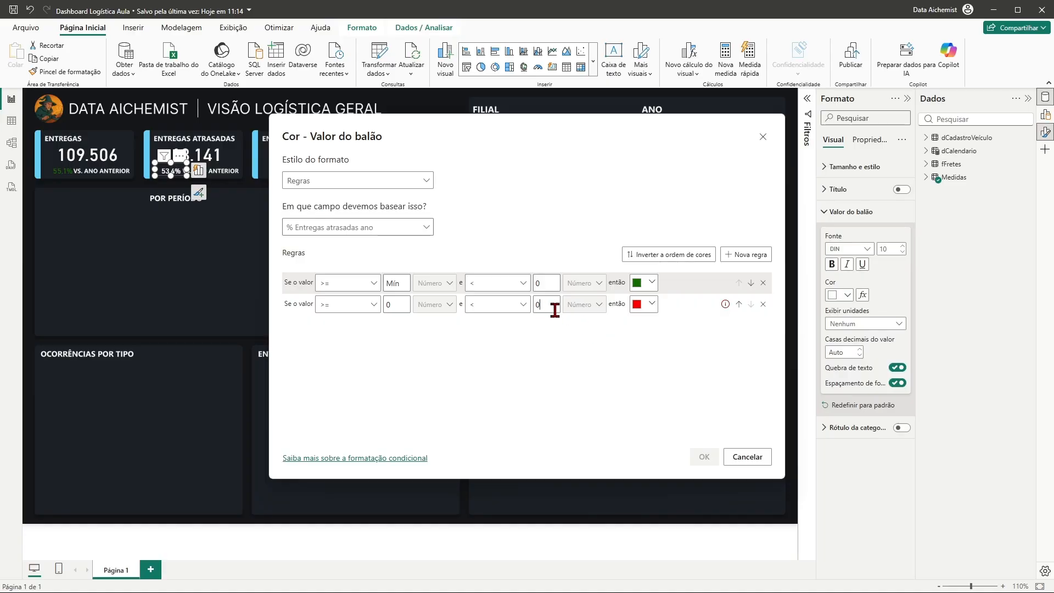
key(BackSpace)
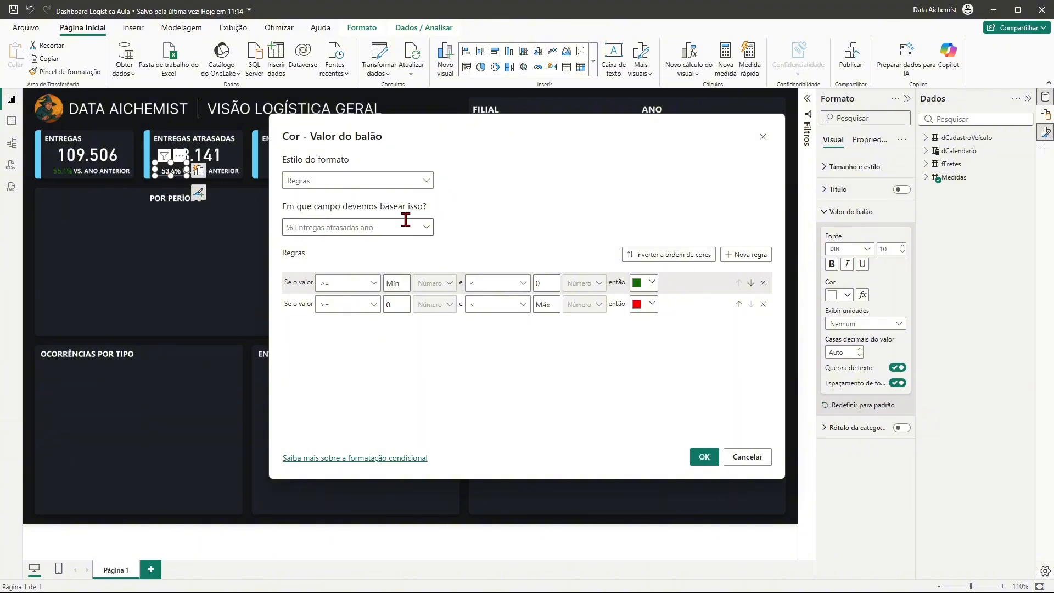
click(428, 229)
click(431, 222)
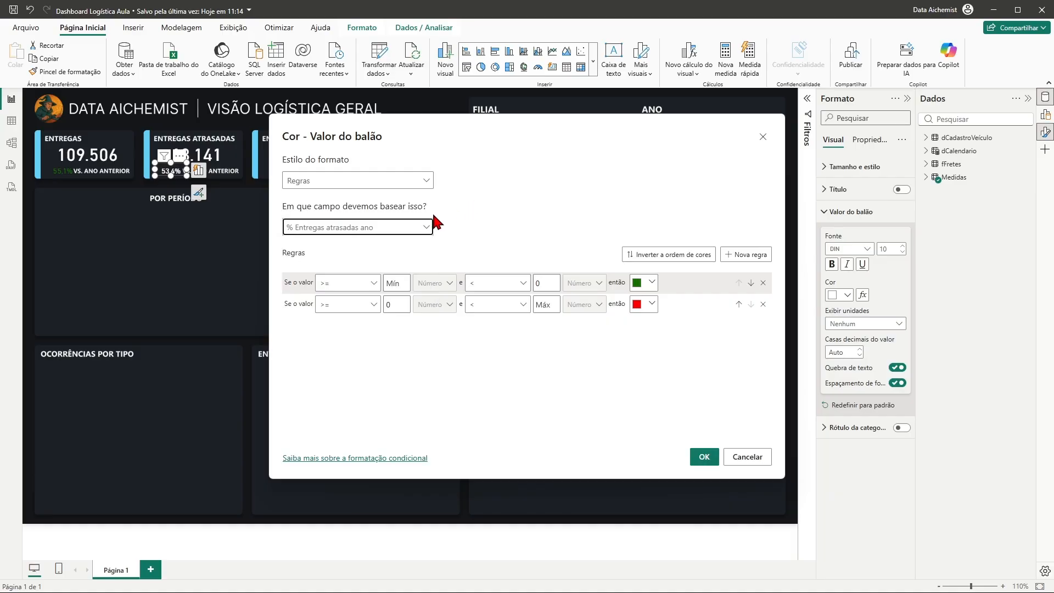
click(704, 457)
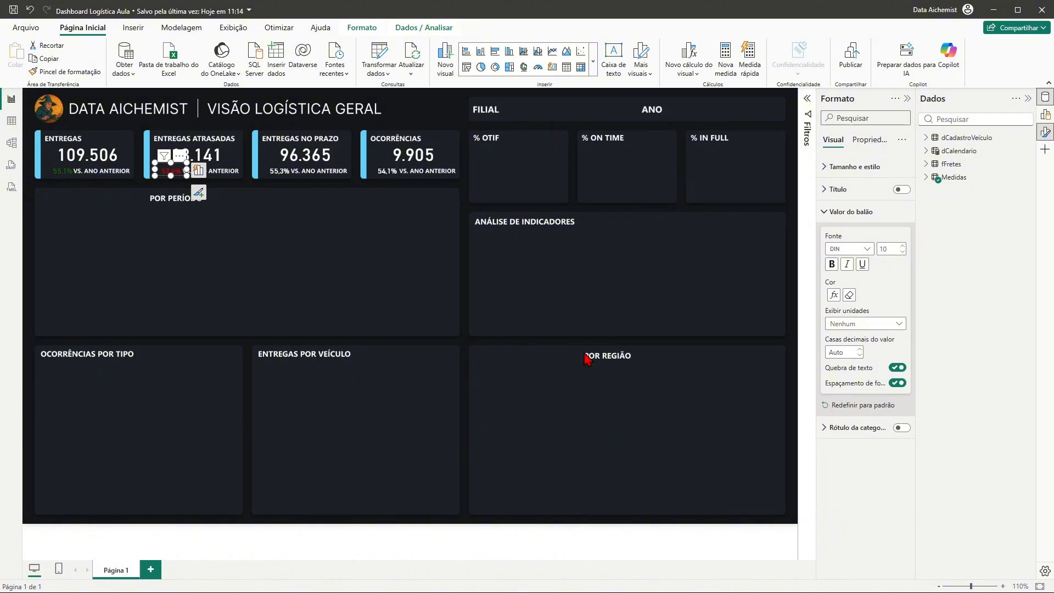
Step: Set up rule-based conditional formatting for the callout value colour of the % Entregas no prazo ano card, with a second rule added
click(275, 172)
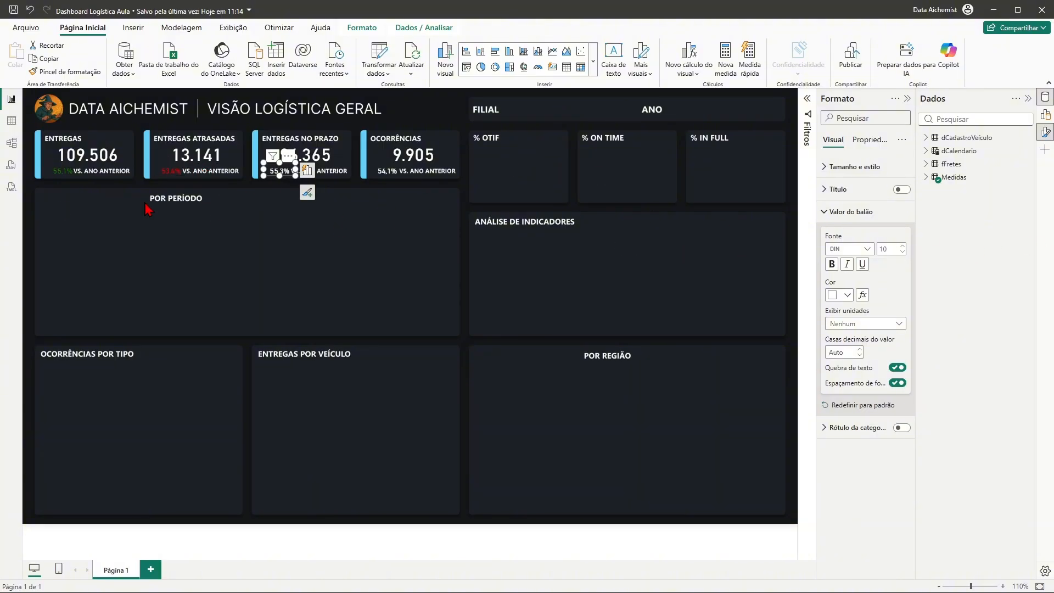
click(862, 297)
click(393, 185)
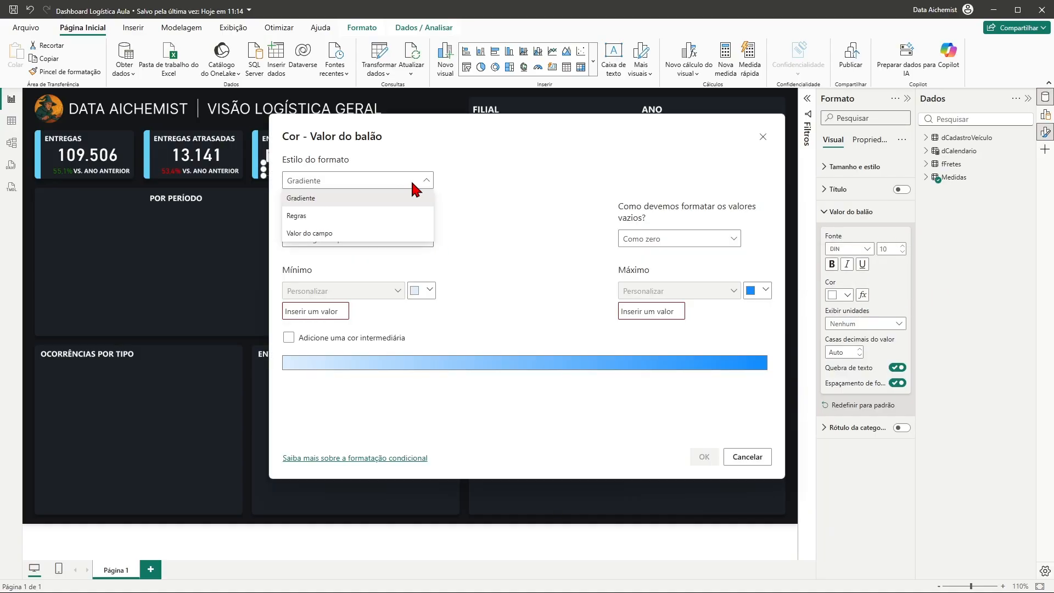
click(312, 217)
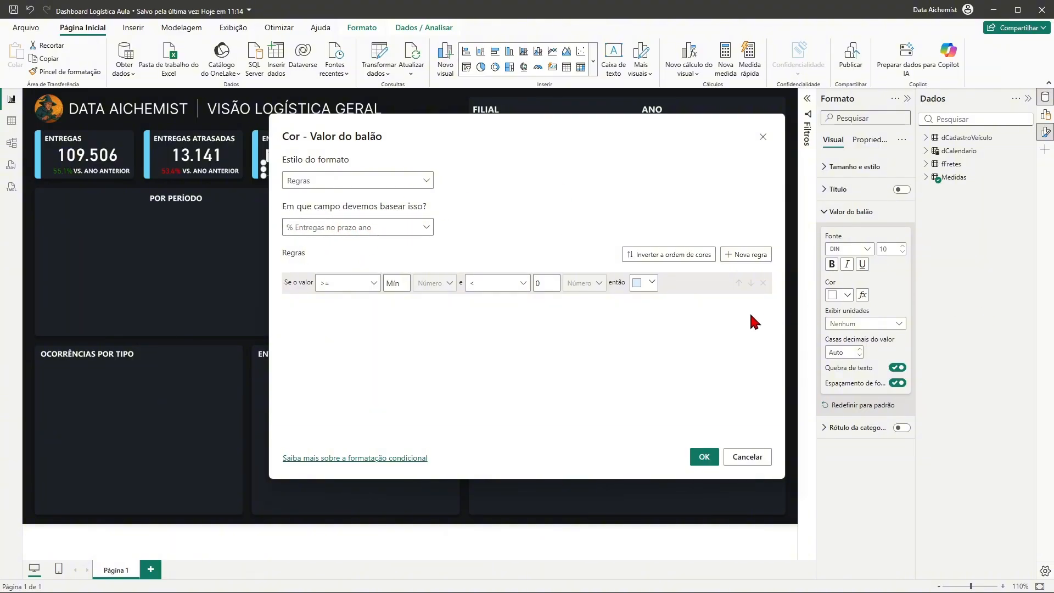
click(748, 255)
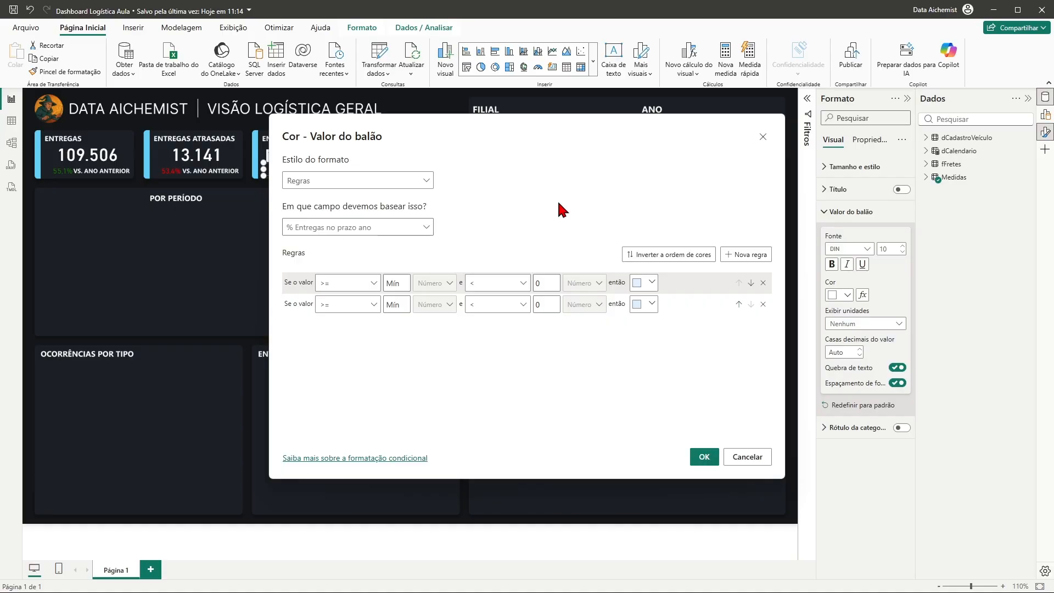
Step: Set the first rule's colour for the on-time deliveries percentage to the custom green #027A00
click(651, 283)
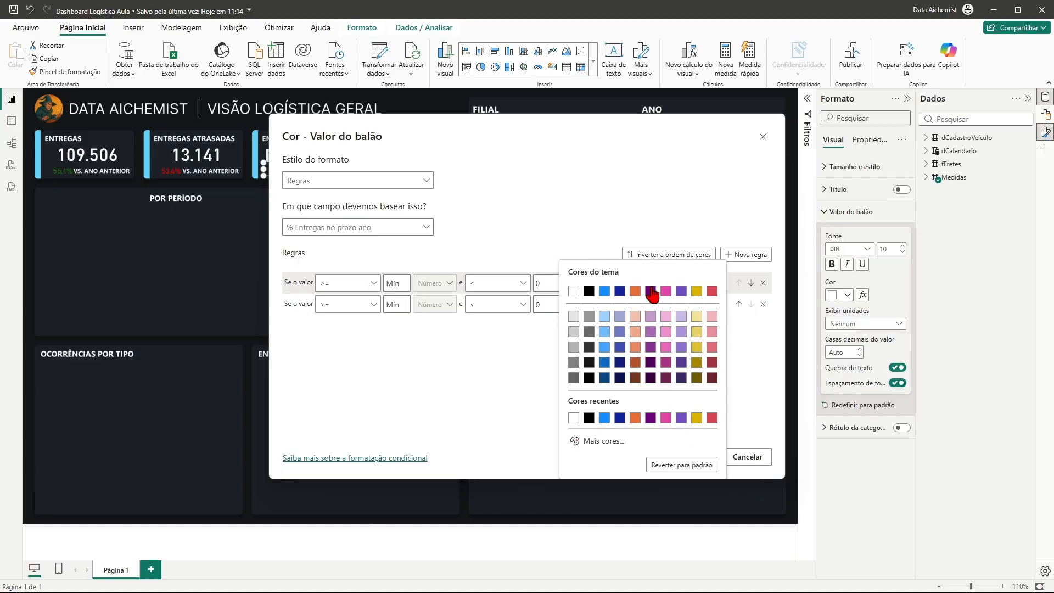
click(597, 442)
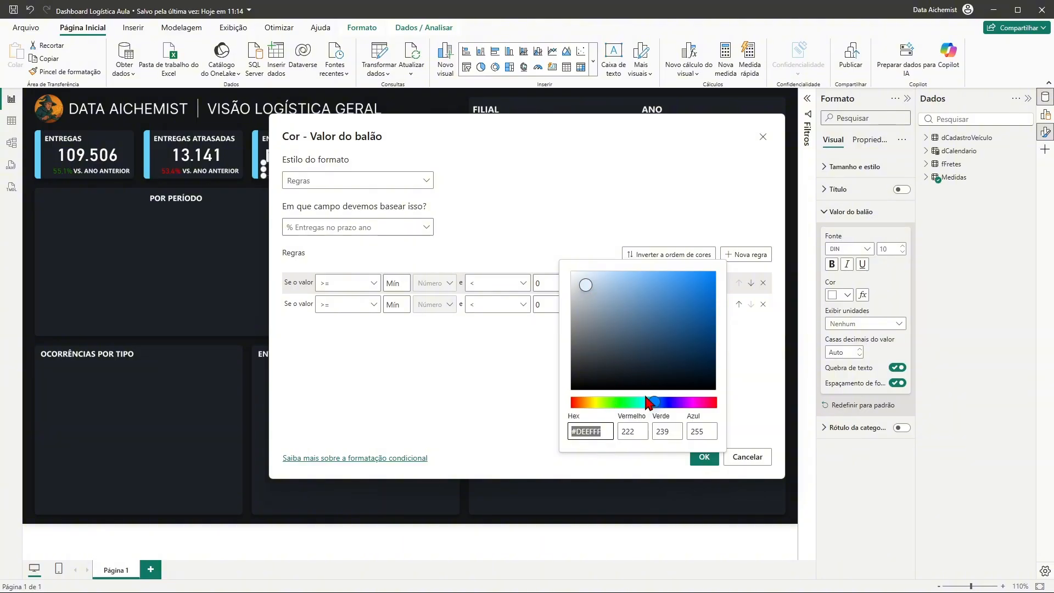
drag(648, 402, 619, 404)
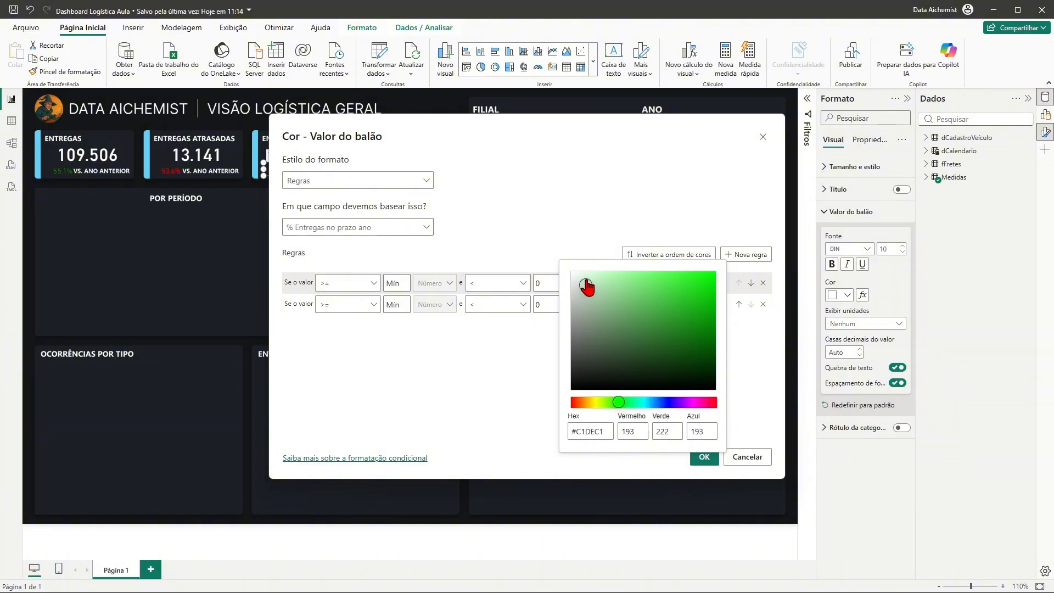
drag(585, 281, 720, 333)
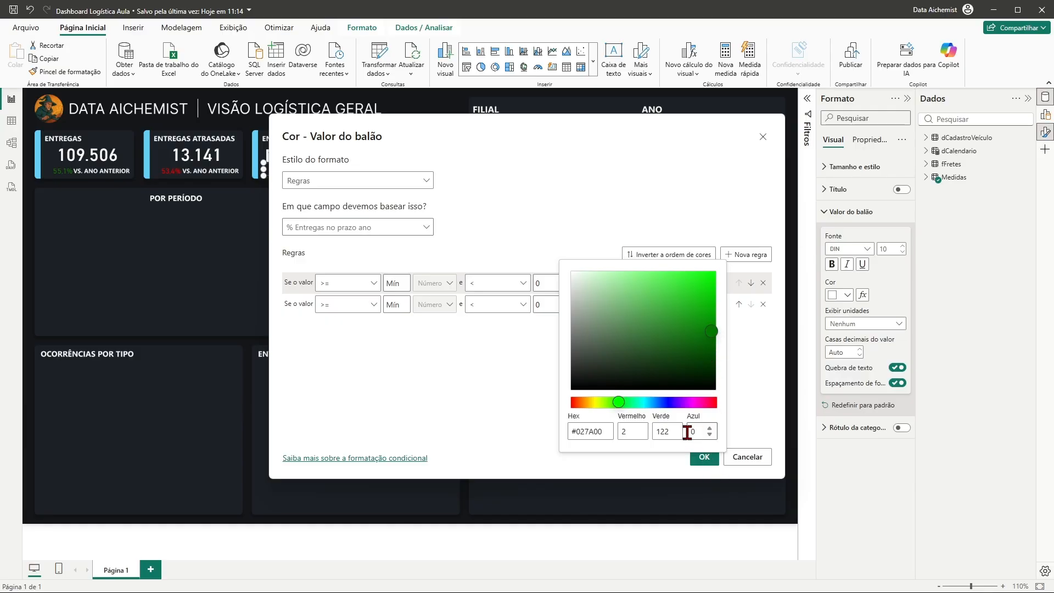
click(756, 384)
Step: Set the second rule's colour for the on-time deliveries percentage to the custom red #FF0000
click(651, 303)
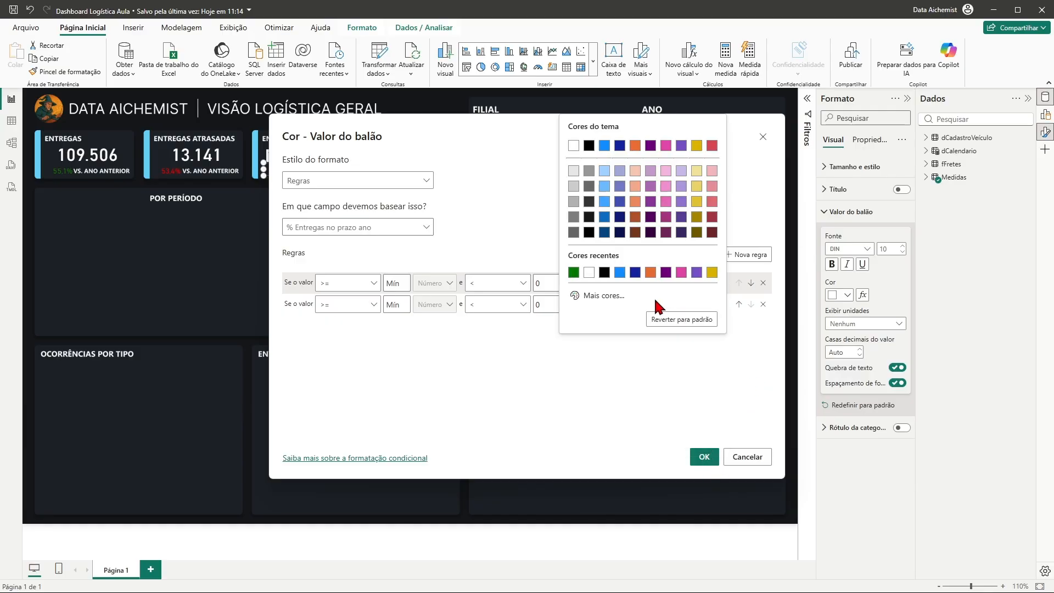
click(585, 295)
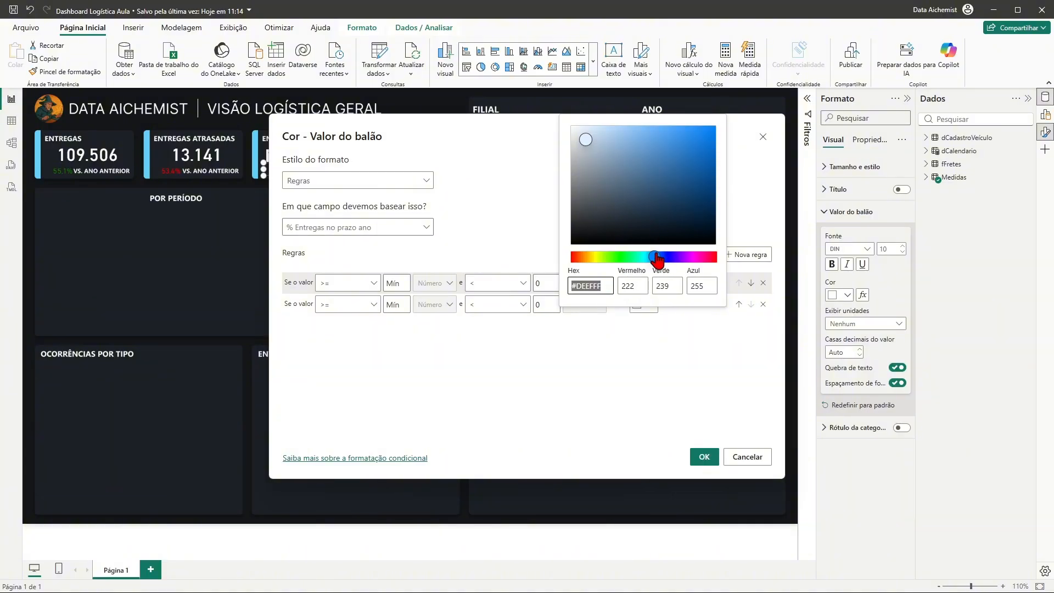
drag(654, 257, 553, 272)
drag(577, 160, 725, 123)
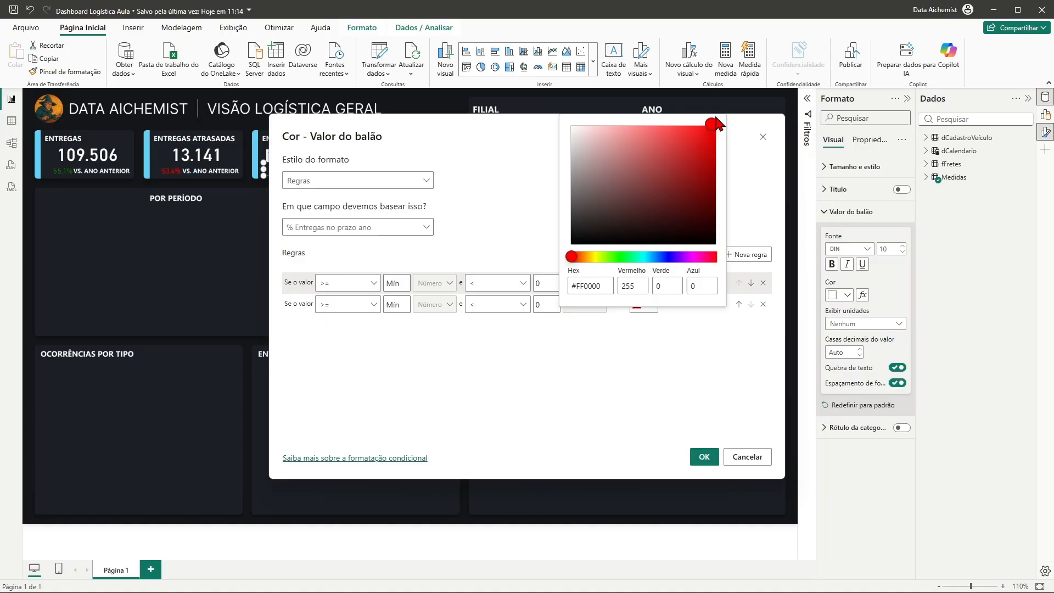
click(752, 368)
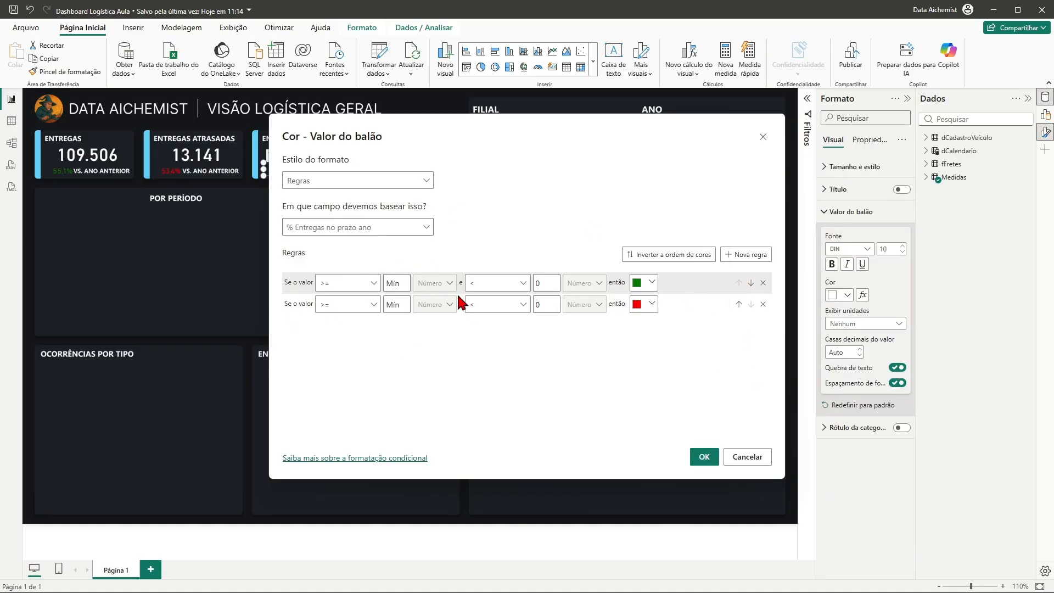
Step: Swap the two rules' colours using the recent colours, with red for the first rule and green for the second
click(651, 283)
click(574, 419)
click(654, 304)
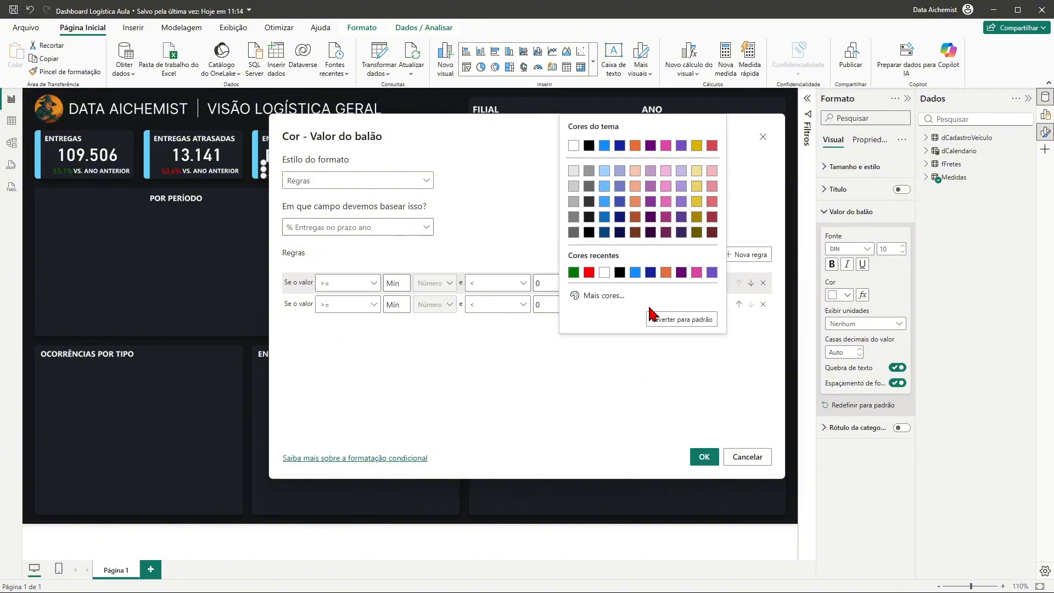
click(573, 273)
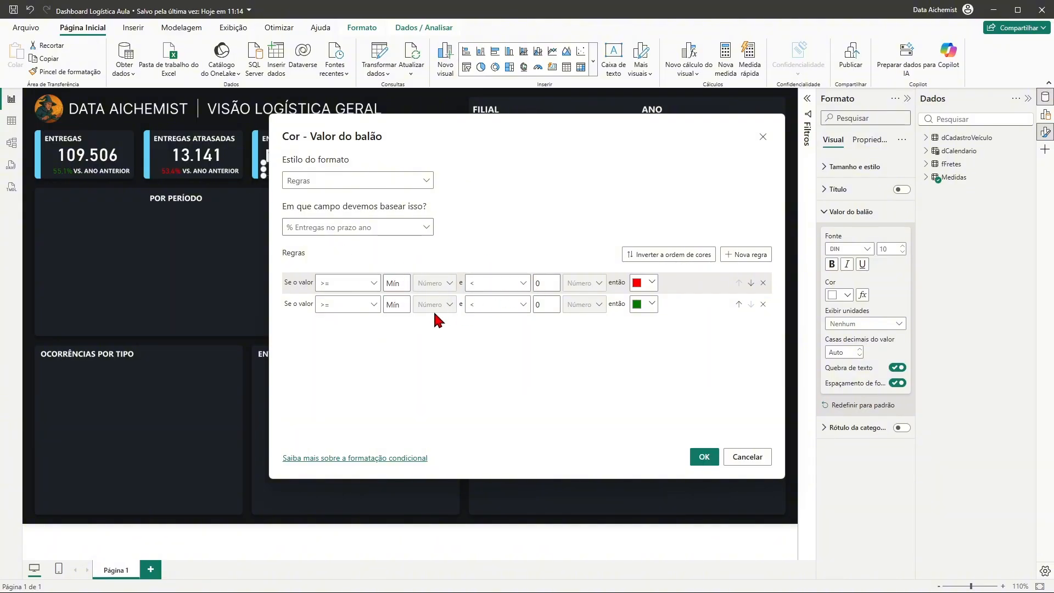
Step: Set the second rule's range from 0 to Máx and apply the conditional formatting to the % Entregas no prazo ano card
click(405, 305)
text(0)
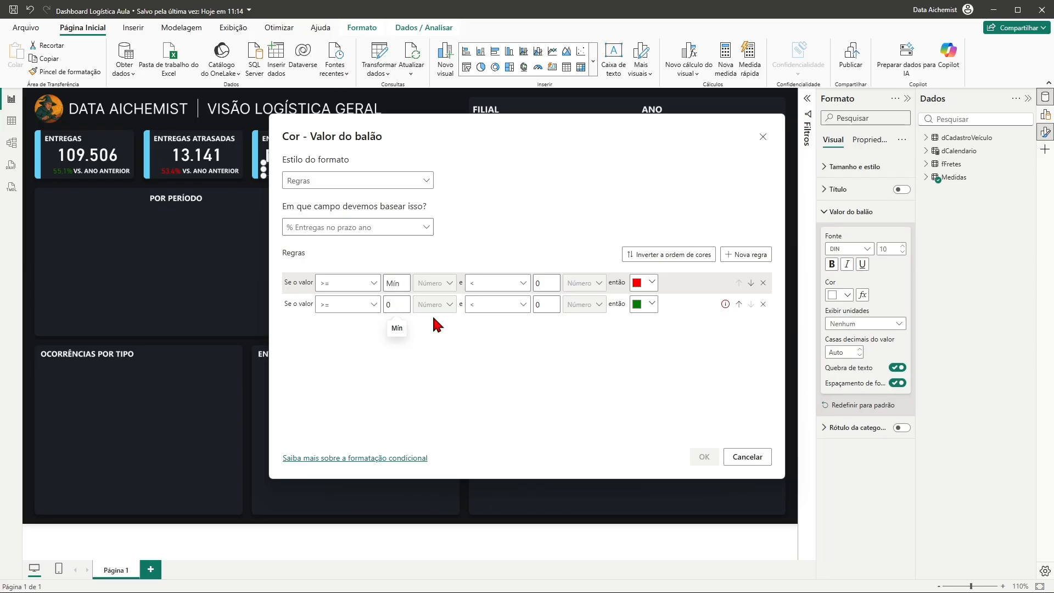
click(546, 304)
key(BackSpace)
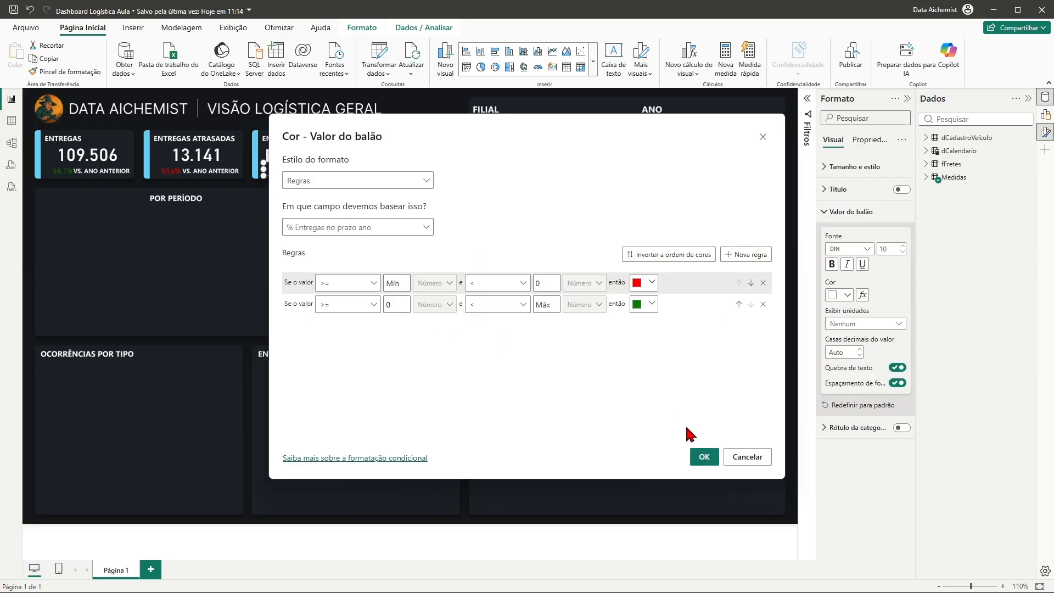
click(704, 457)
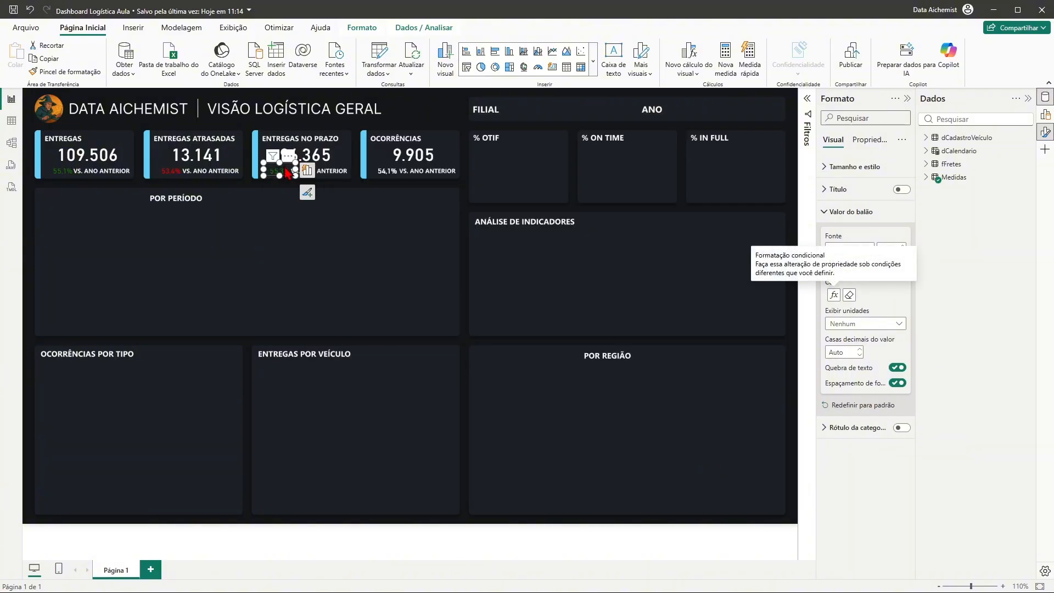
Step: Start rule-based conditional formatting of the callout value colour on the % Ocorrencias ano card, with two rules
click(392, 175)
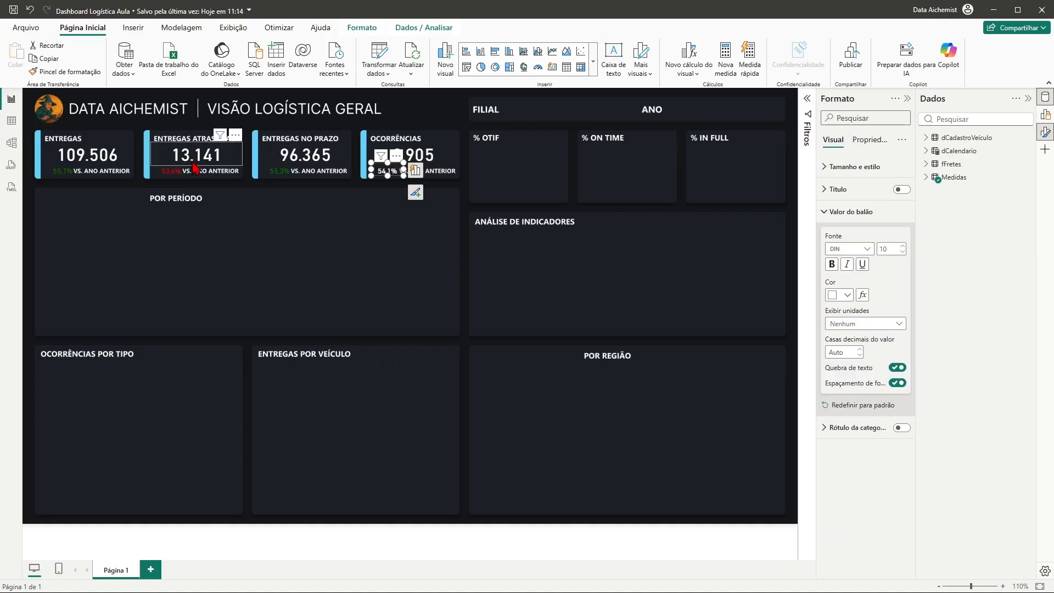
click(862, 295)
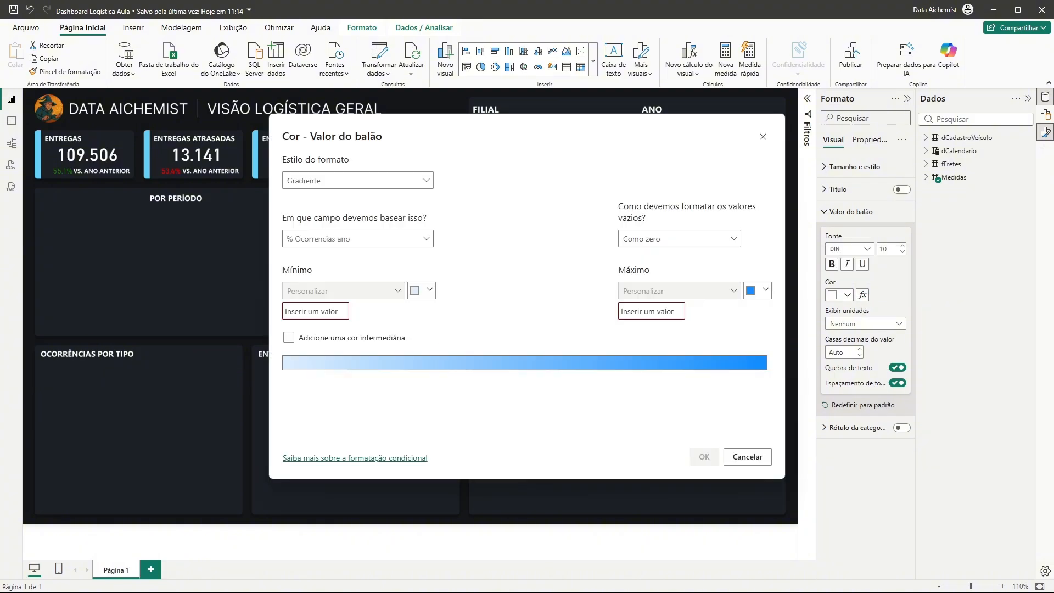
click(425, 184)
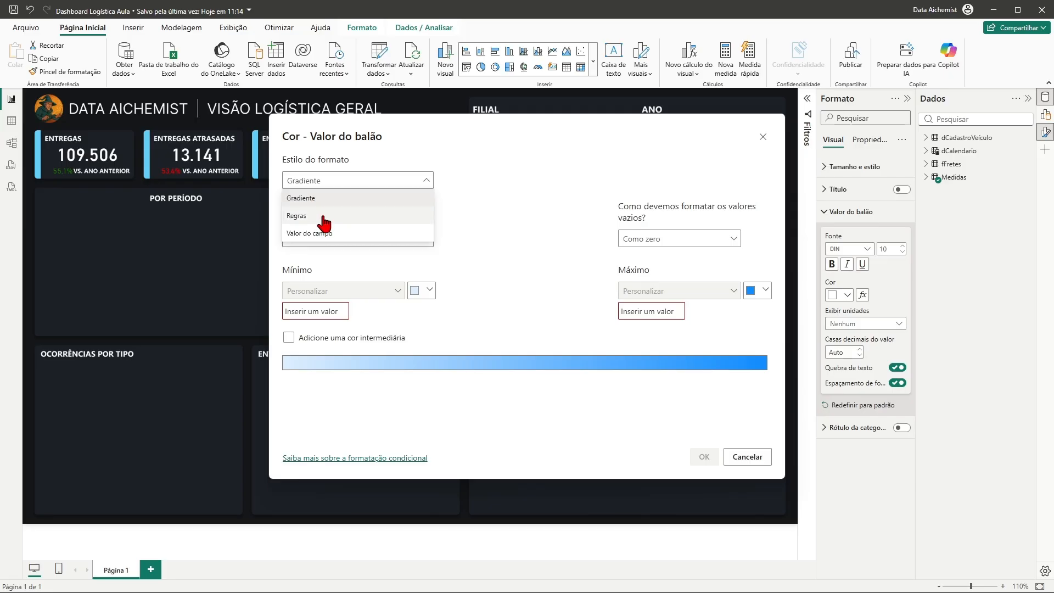
click(324, 217)
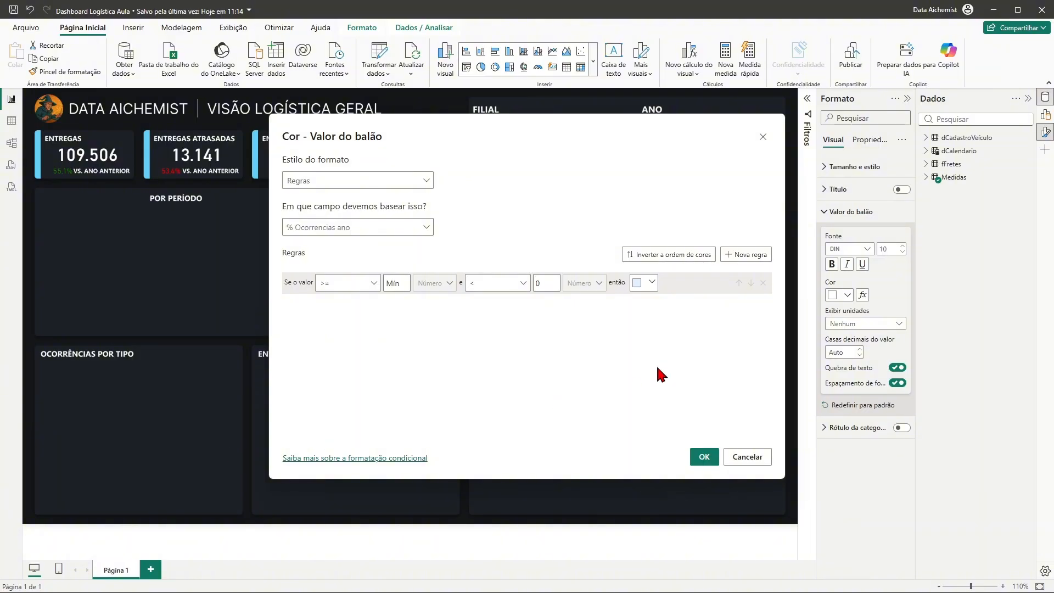
click(746, 255)
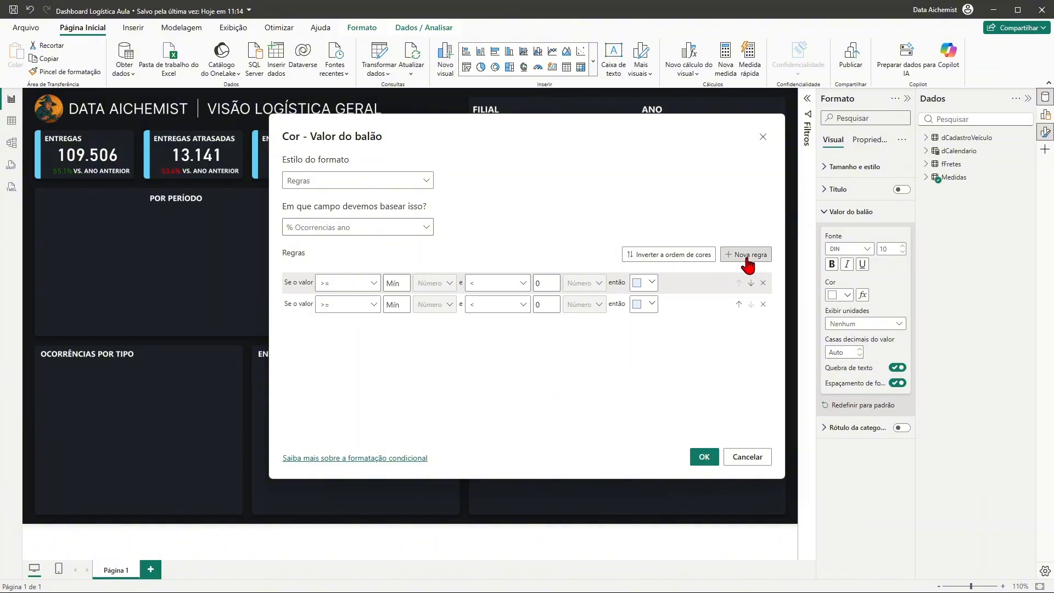
Step: Set the first rule's colour for the occurrences percentage to the custom dark green #176B00
click(652, 283)
click(596, 442)
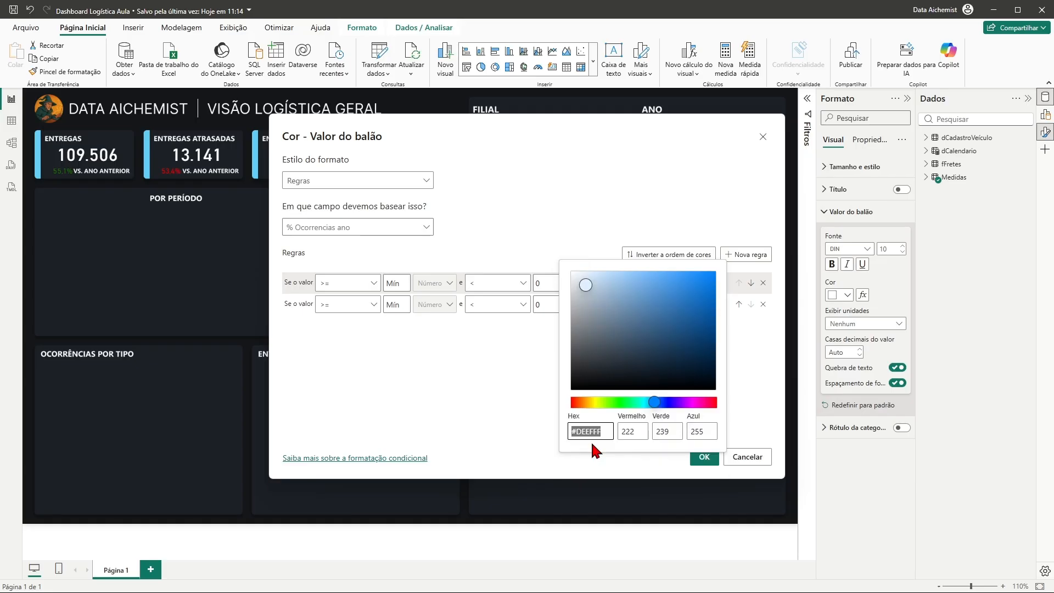
drag(653, 403, 613, 405)
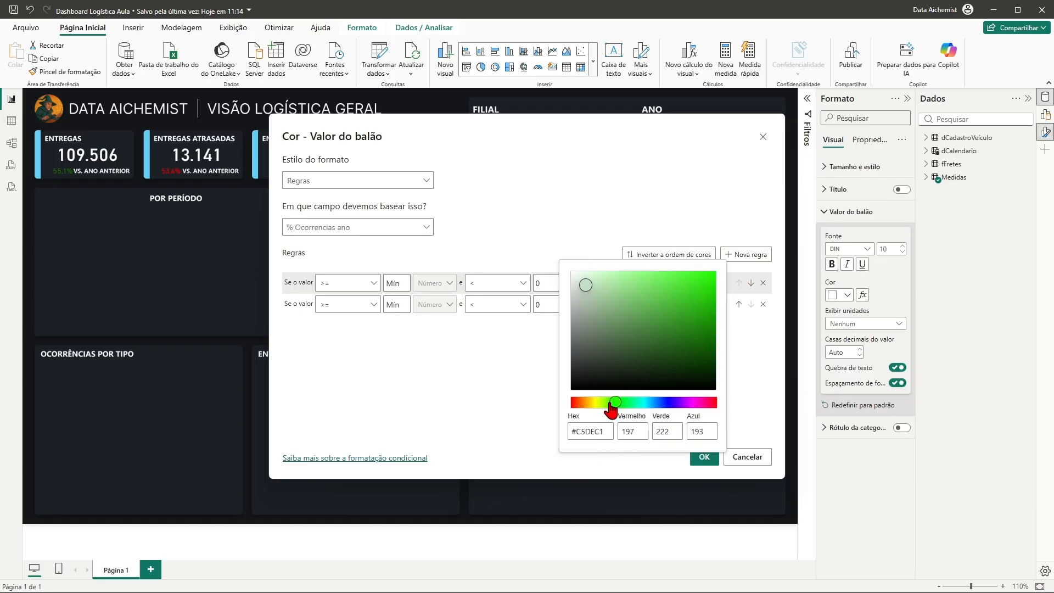
mouse_move(586, 293)
mouse_down()
mouse_move(719, 296)
mouse_move(691, 312)
mouse_move(719, 331)
mouse_up()
double_click(606, 435)
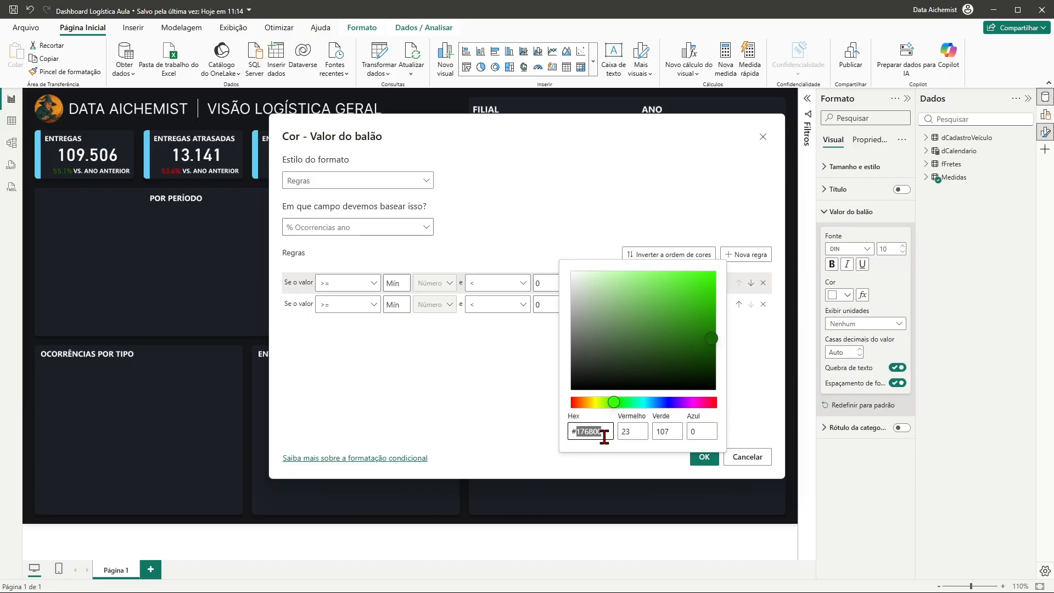
triple_click(604, 436)
click(476, 396)
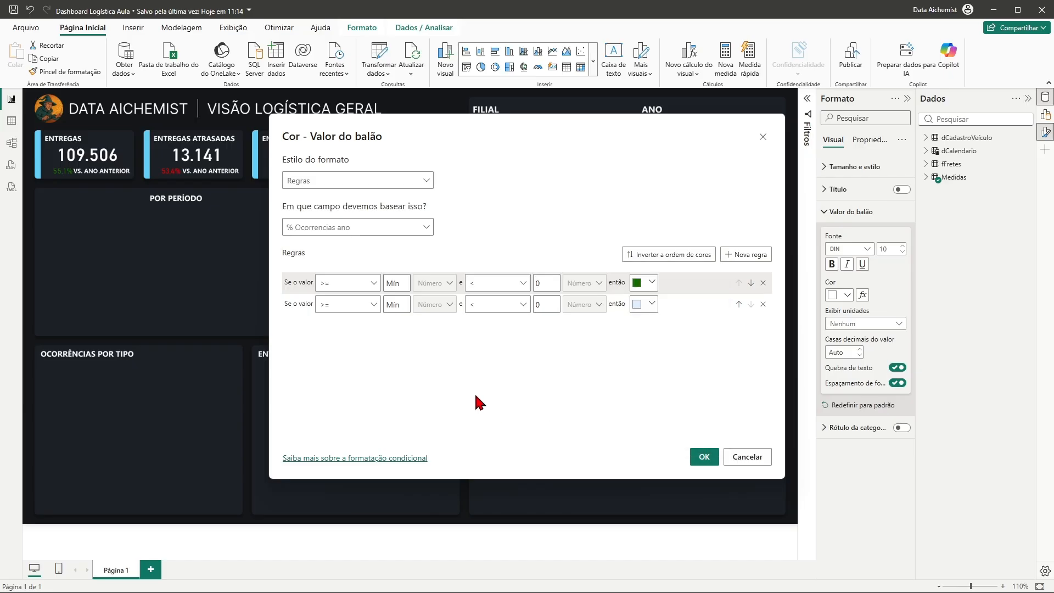
Step: Set the second rule's colour for the occurrences percentage to the custom red #FF0000
click(650, 304)
click(589, 297)
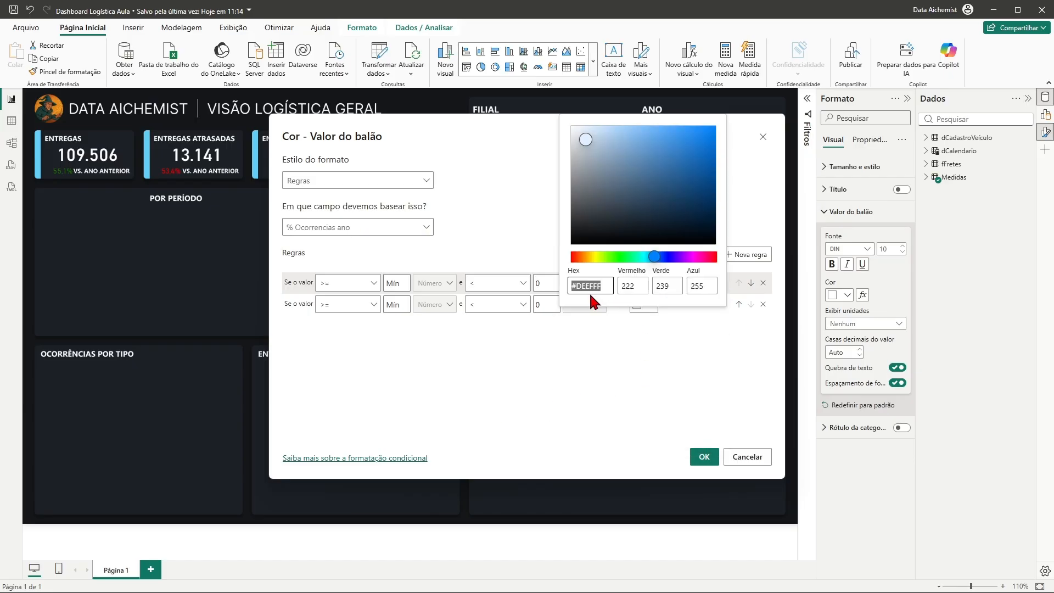
drag(654, 256, 571, 265)
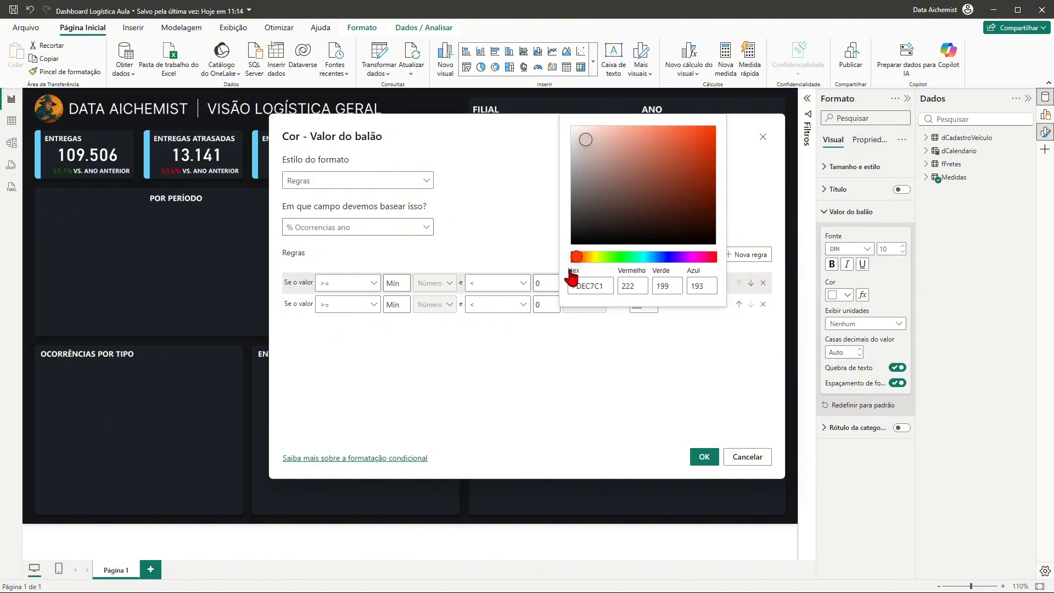
click(633, 165)
mouse_move(634, 166)
mouse_down()
mouse_move(734, 115)
mouse_move(749, 127)
mouse_move(714, 134)
mouse_move(733, 130)
mouse_move(712, 125)
mouse_up()
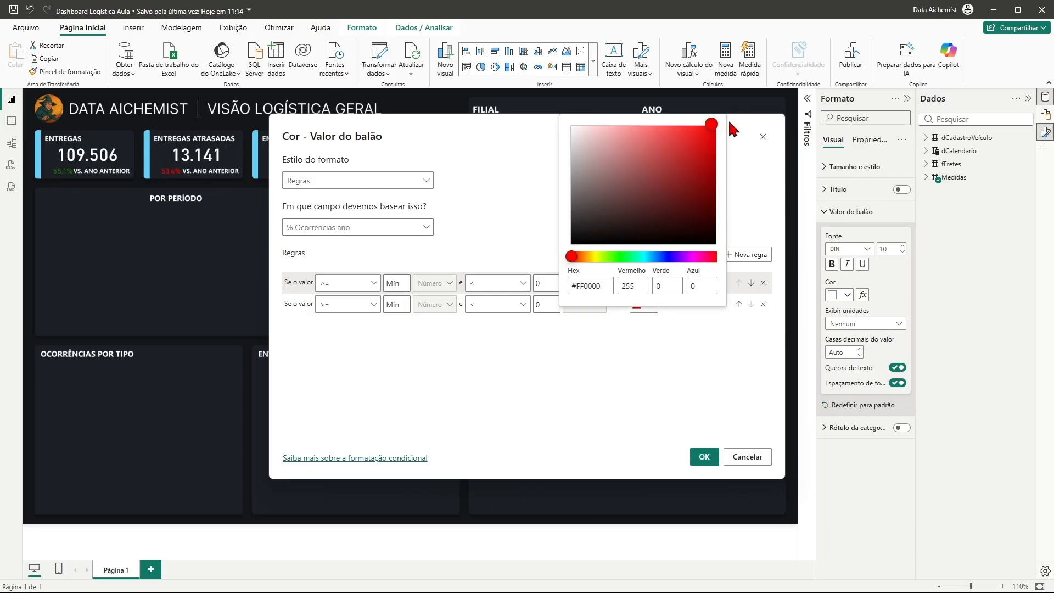
click(598, 377)
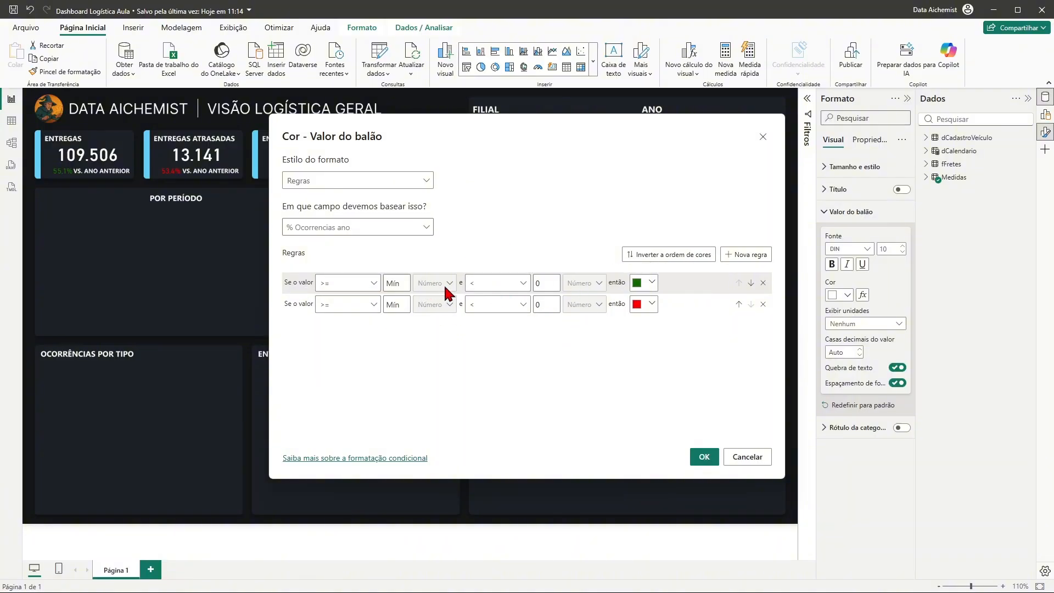
Step: Set the second rule's lower bound to 0, clear its upper bound and apply the conditional formatting to the occurrences percentage card
click(410, 304)
text(0)
key(BackSpace)
click(704, 457)
Step: Deselect the occurrences percentage card and collapse the Formato and Dados panes to enlarge the report canvas
click(577, 285)
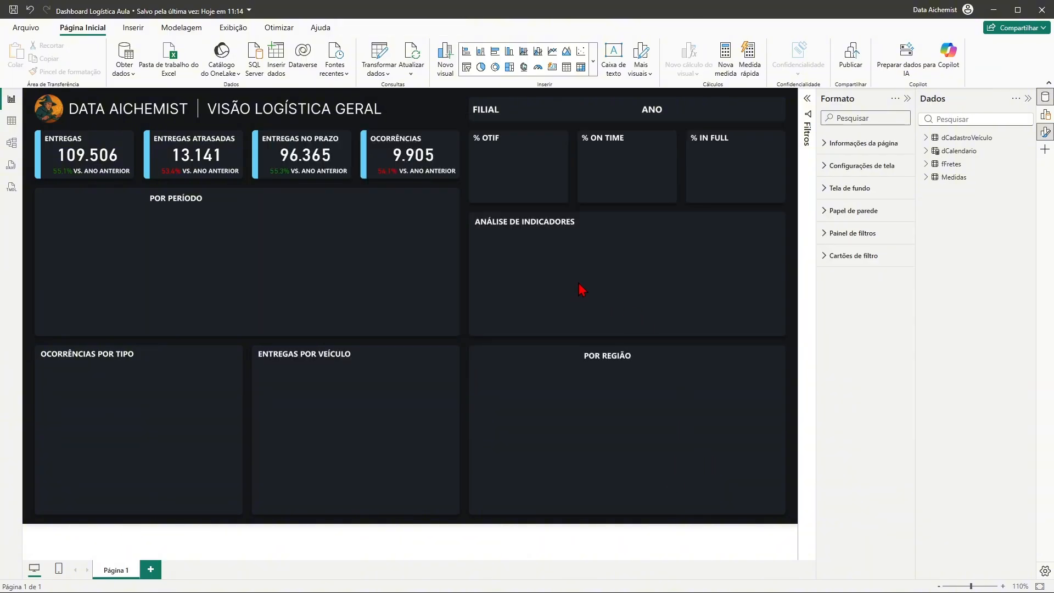
click(907, 99)
click(1027, 100)
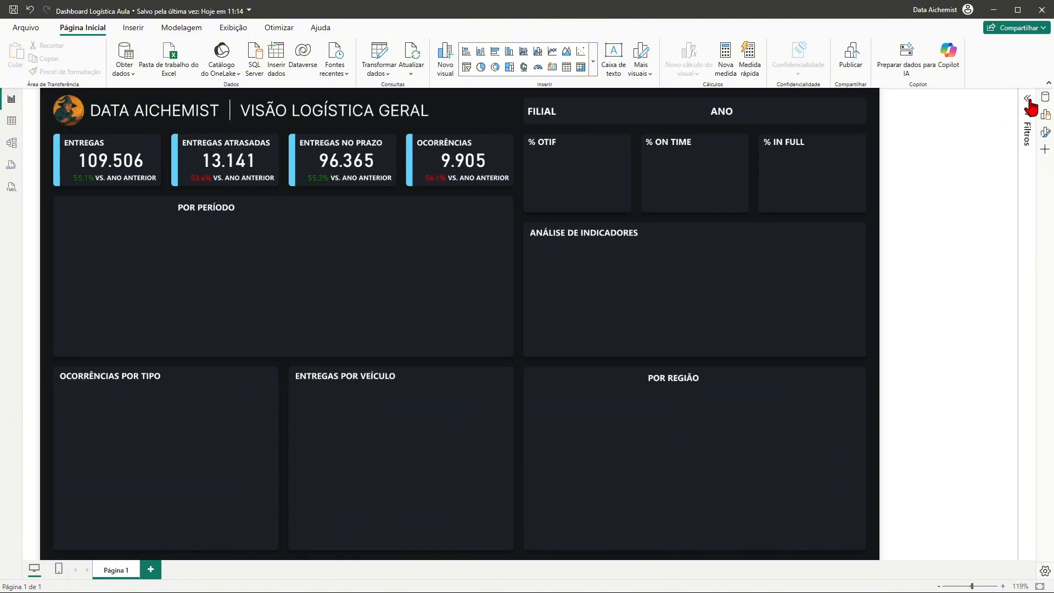